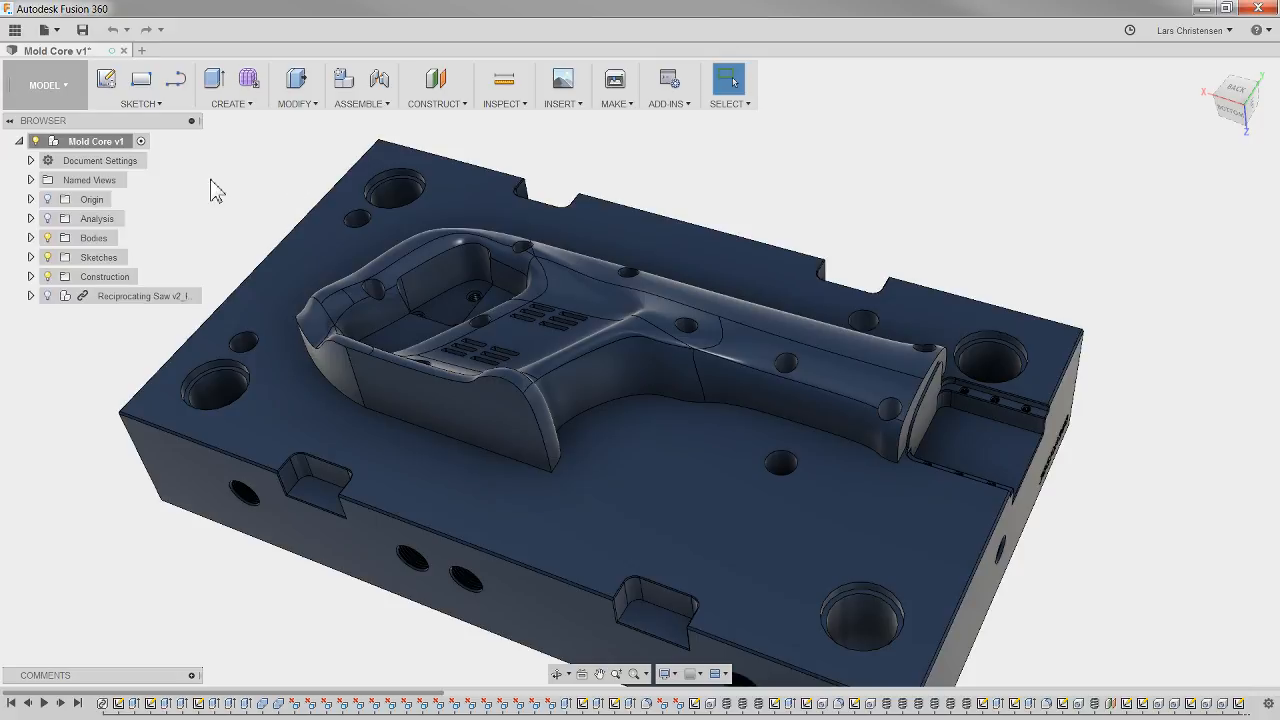
Step: Switch to the CAM workspace and start a new machining setup for the mold core
{"action": "left_click", "coordinate": [35, 88]}
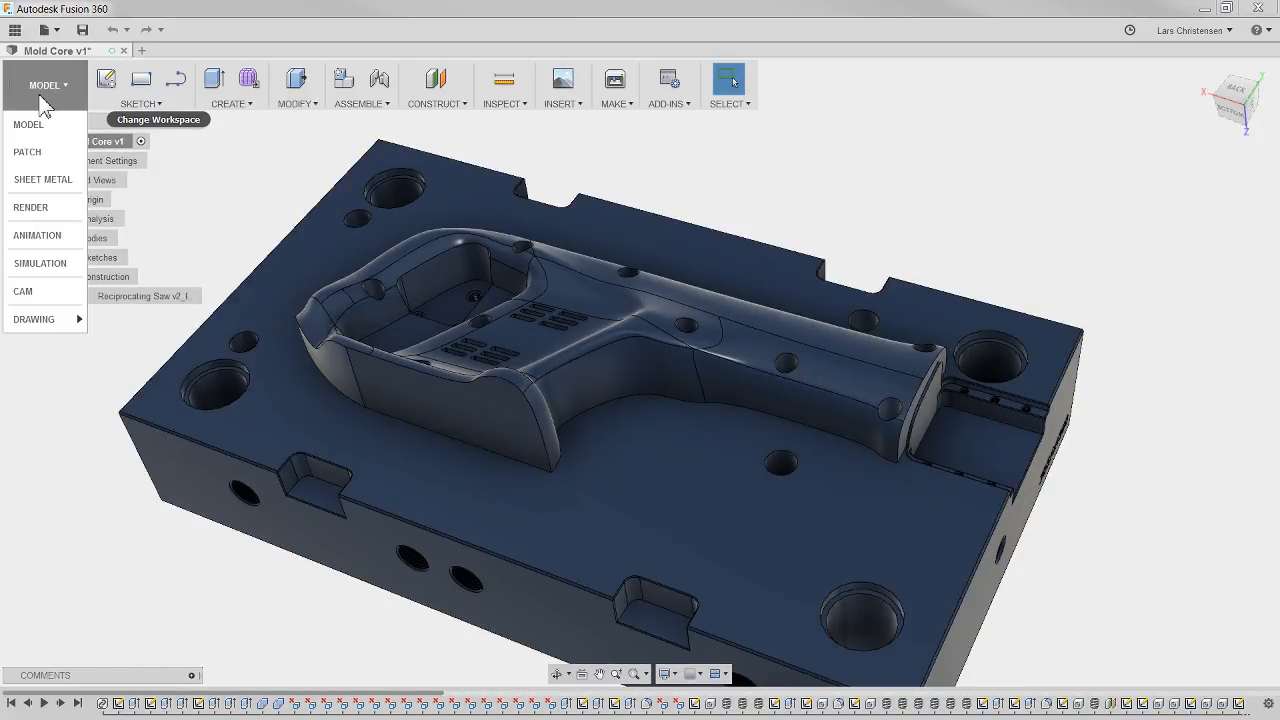
{"action": "left_click", "coordinate": [38, 302]}
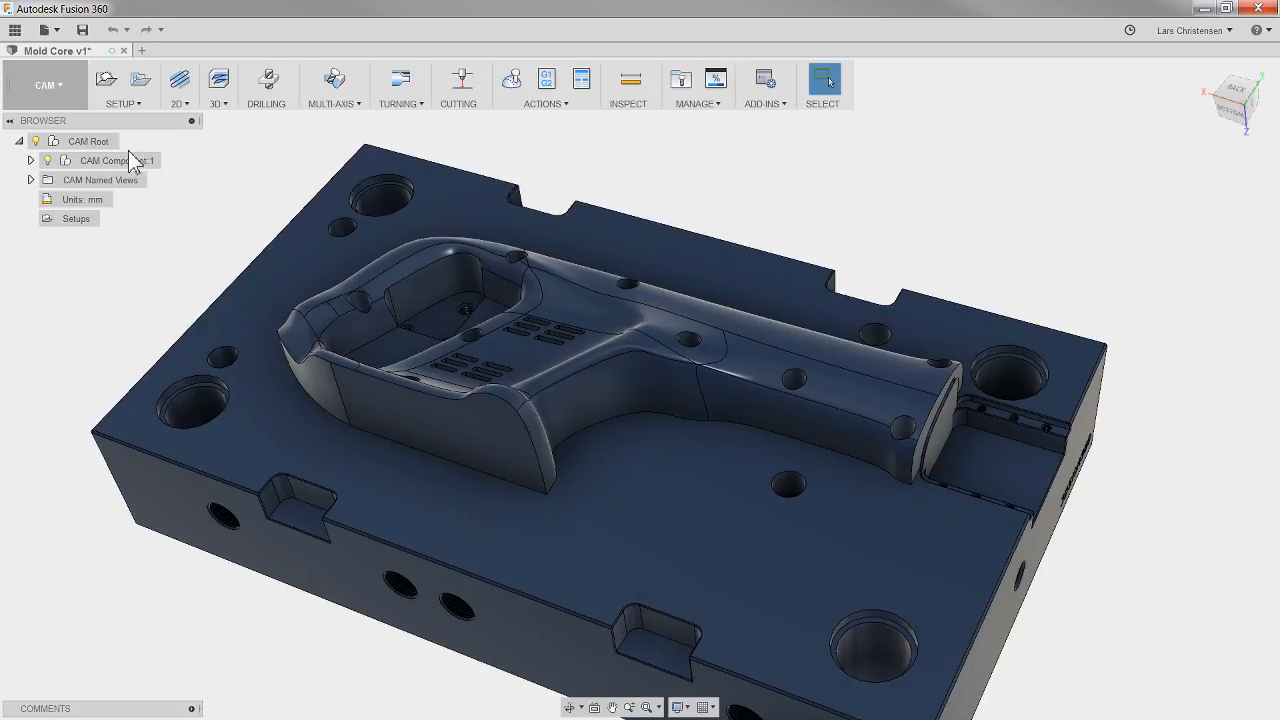
{"action": "left_click", "coordinate": [108, 82]}
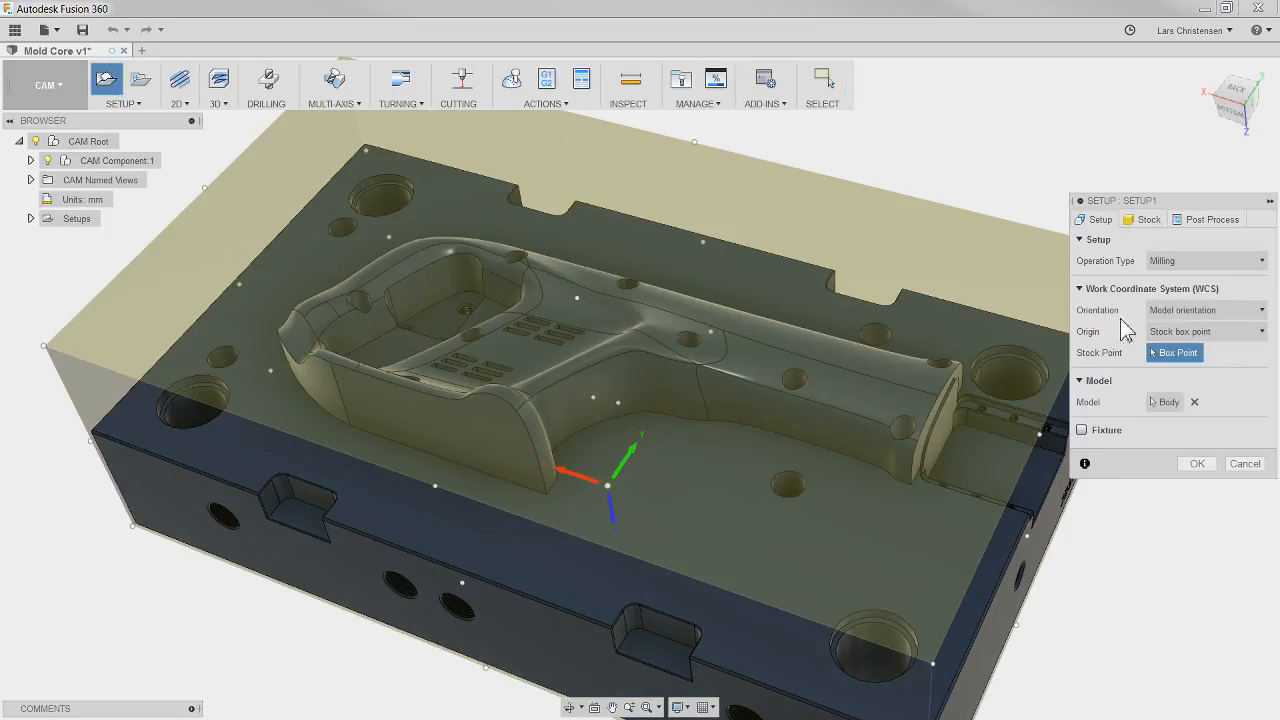
Step: Orient the setup's work coordinate system by Z axis/plane and X axis, flip both axes, and accept the setup
{"action": "left_click", "coordinate": [1168, 311]}
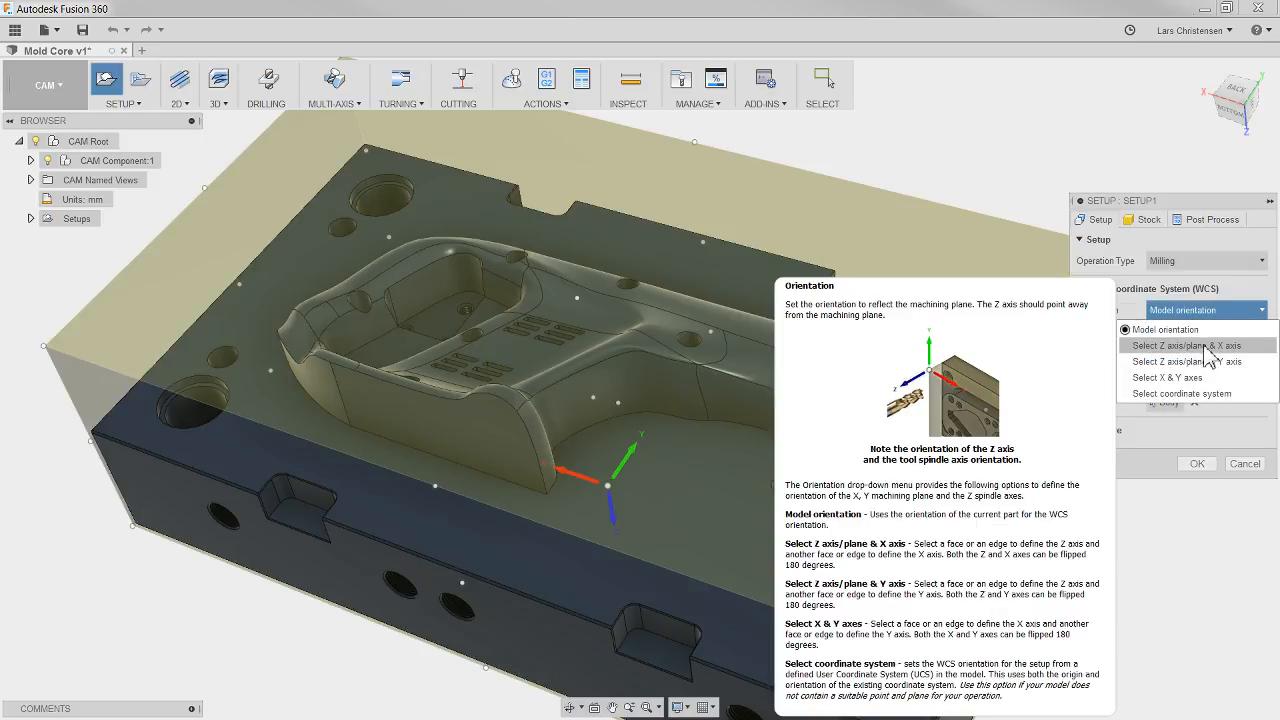
{"action": "left_click", "coordinate": [1183, 348]}
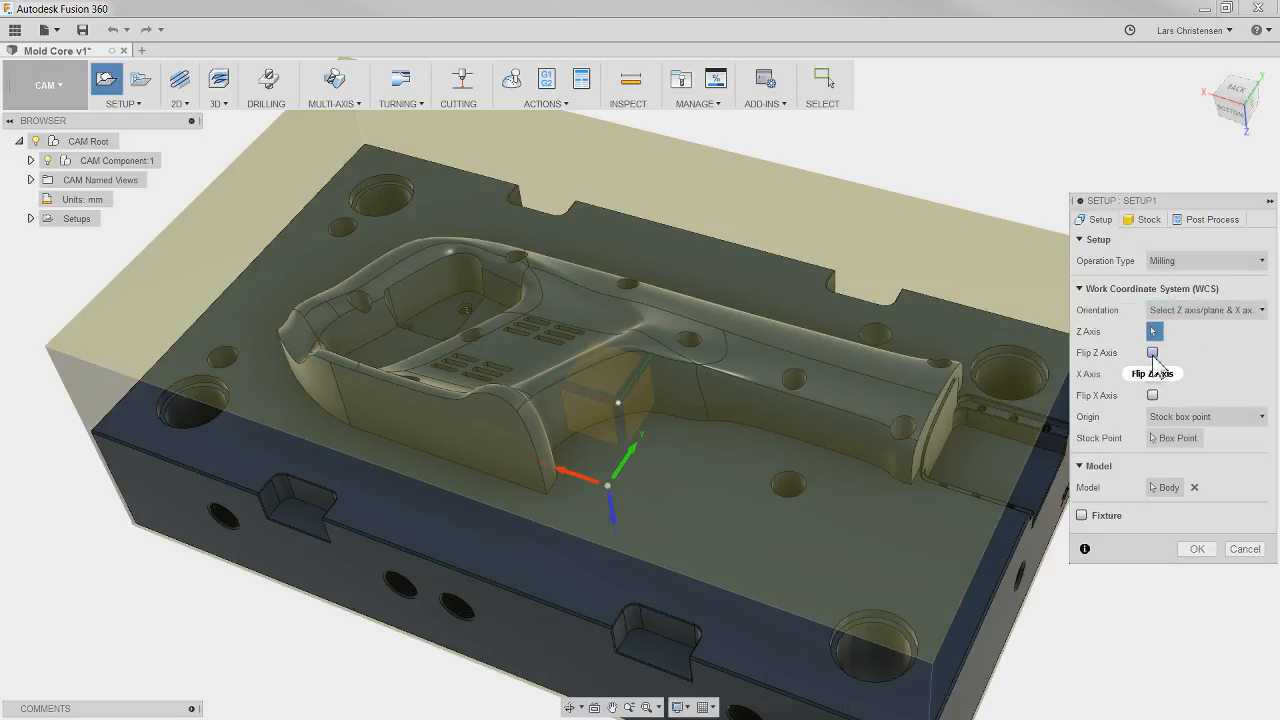
{"action": "left_click", "coordinate": [1152, 353]}
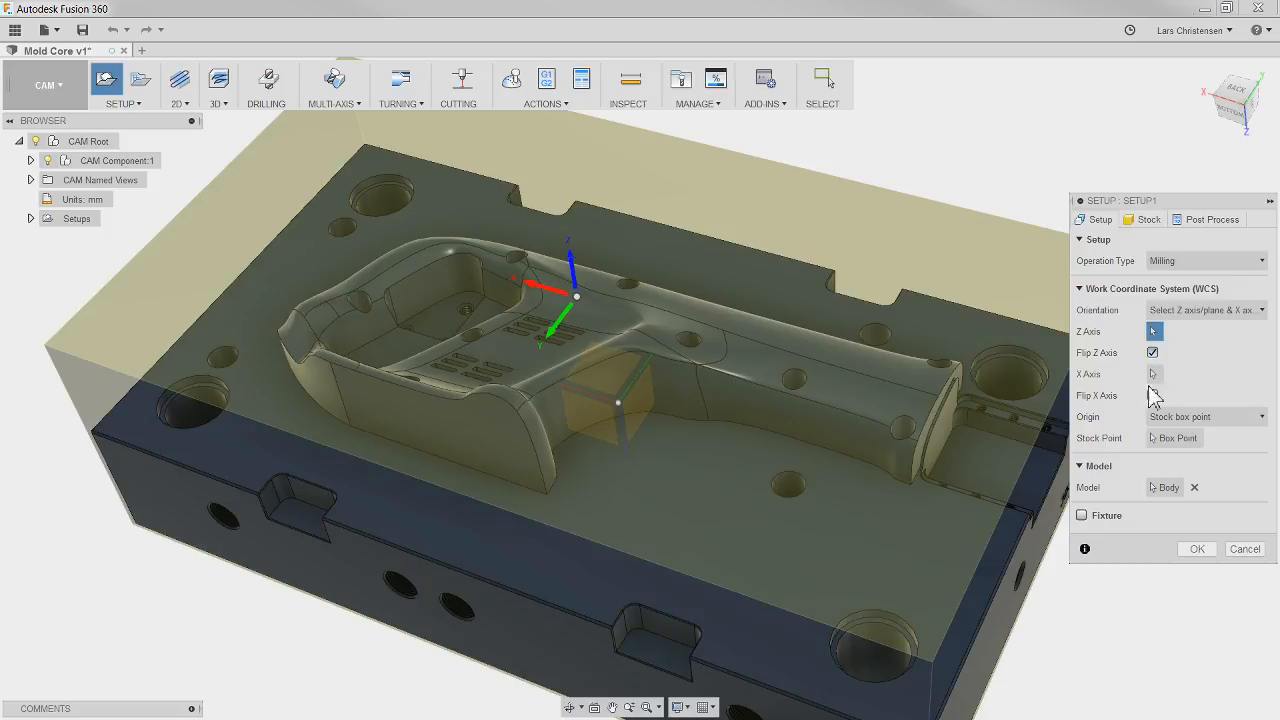
{"action": "left_click", "coordinate": [1153, 396]}
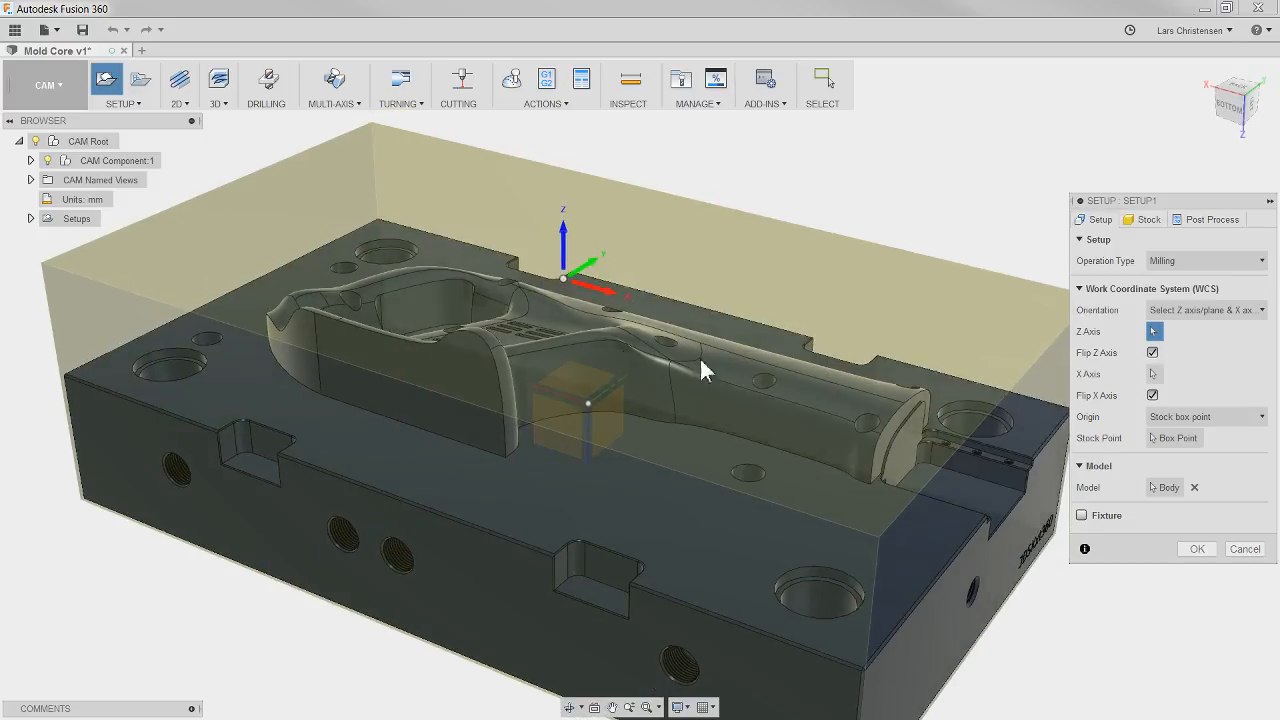
{"action": "left_click", "coordinate": [1140, 222]}
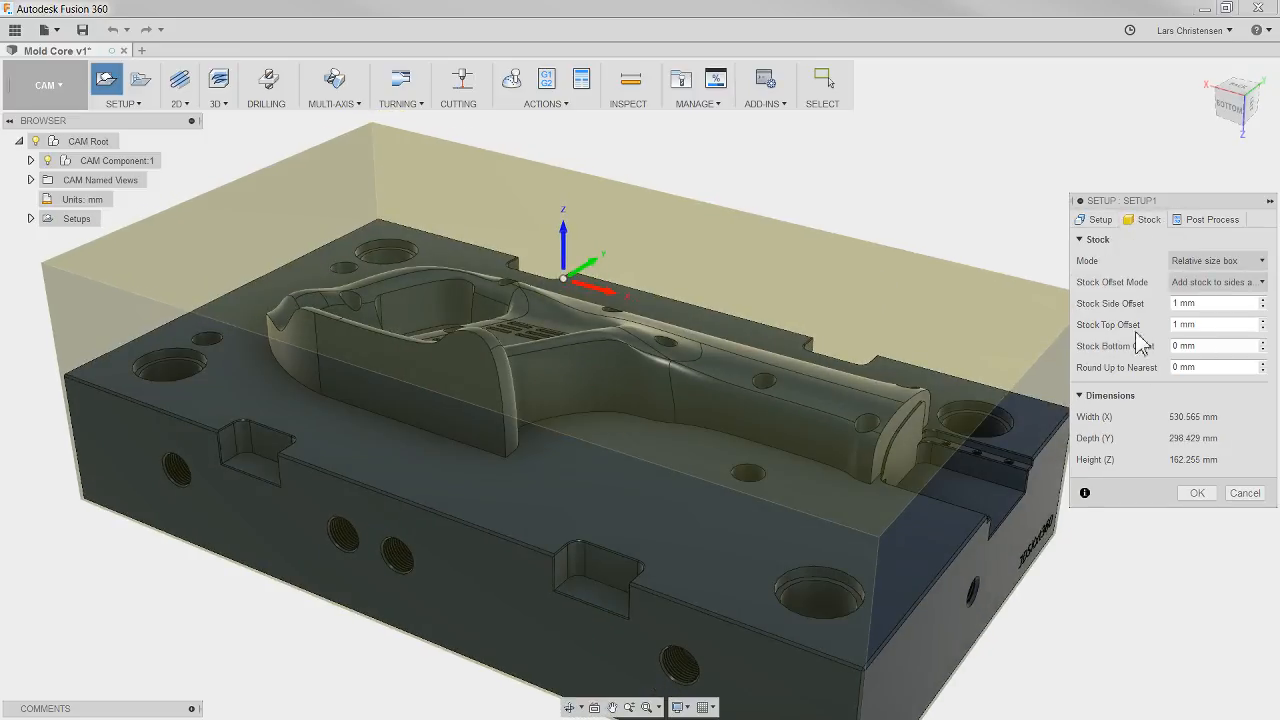
{"action": "left_click", "coordinate": [1097, 220]}
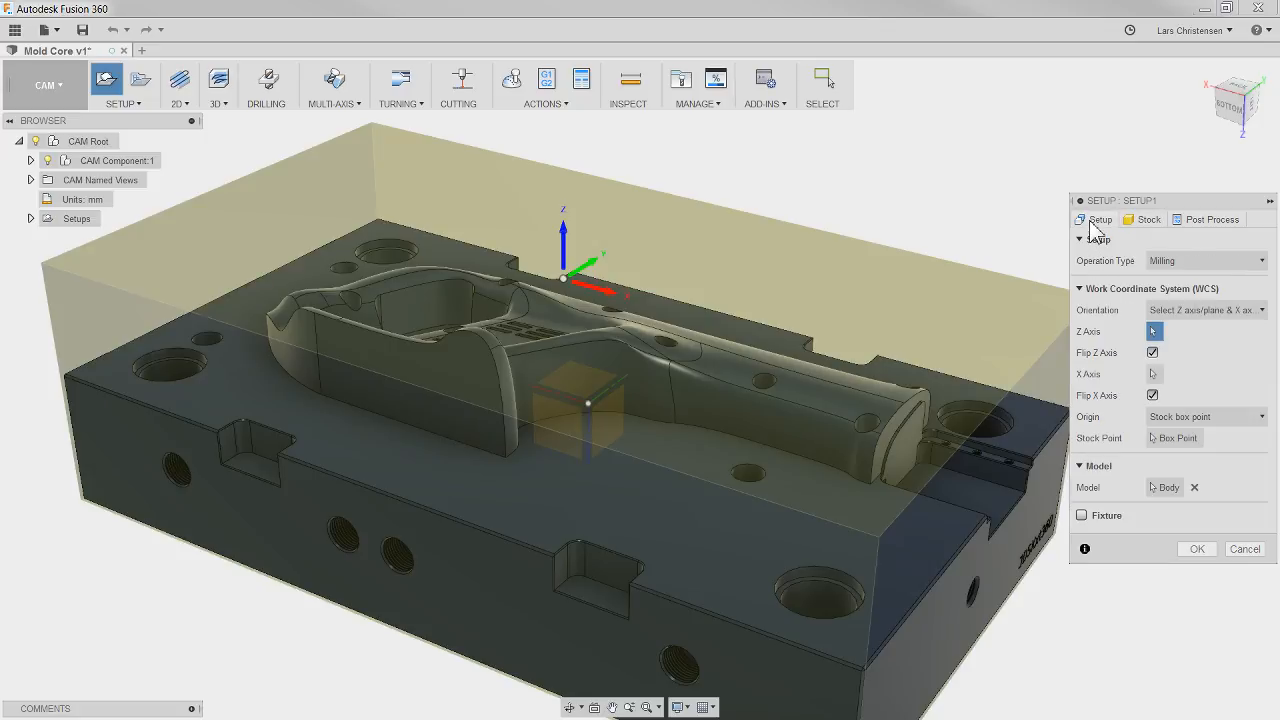
{"action": "left_click", "coordinate": [1190, 552]}
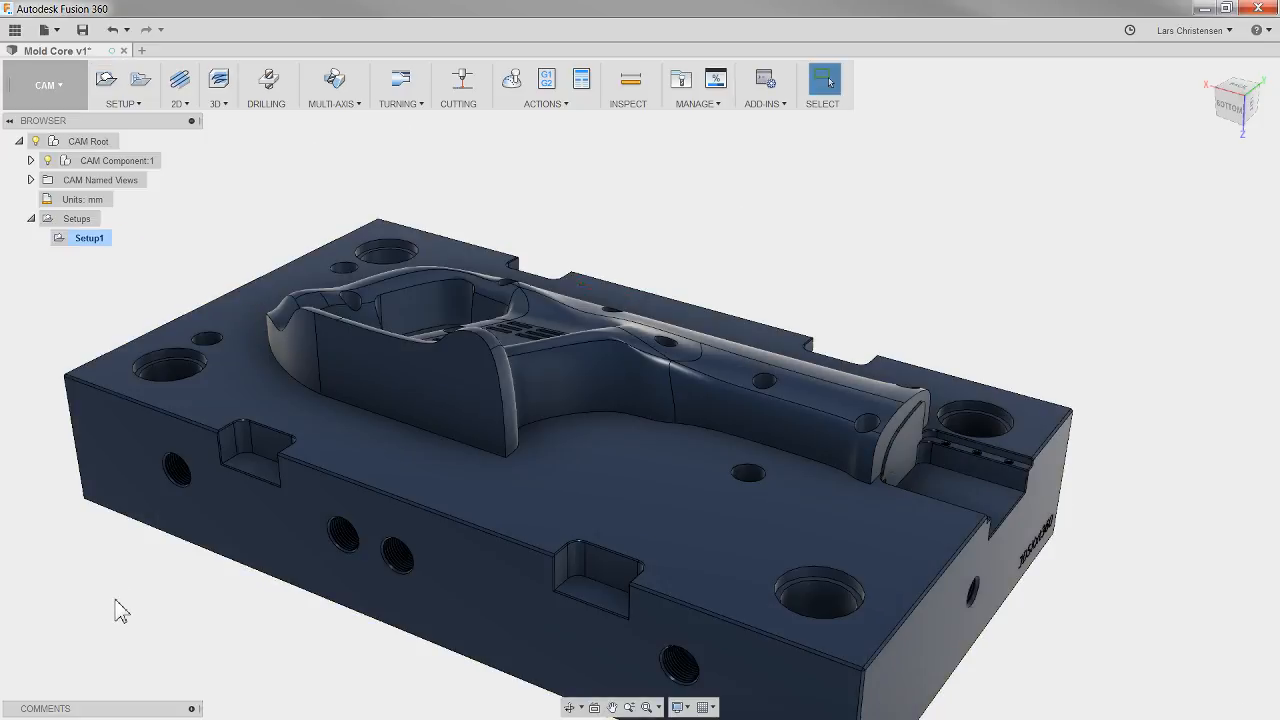
Step: Start a 3D Adaptive Clearing operation in the setup and open its tool selection
{"action": "middle_click_drag", "start_coordinate": [115, 600], "coordinate": [127, 556], "text": "shift"}
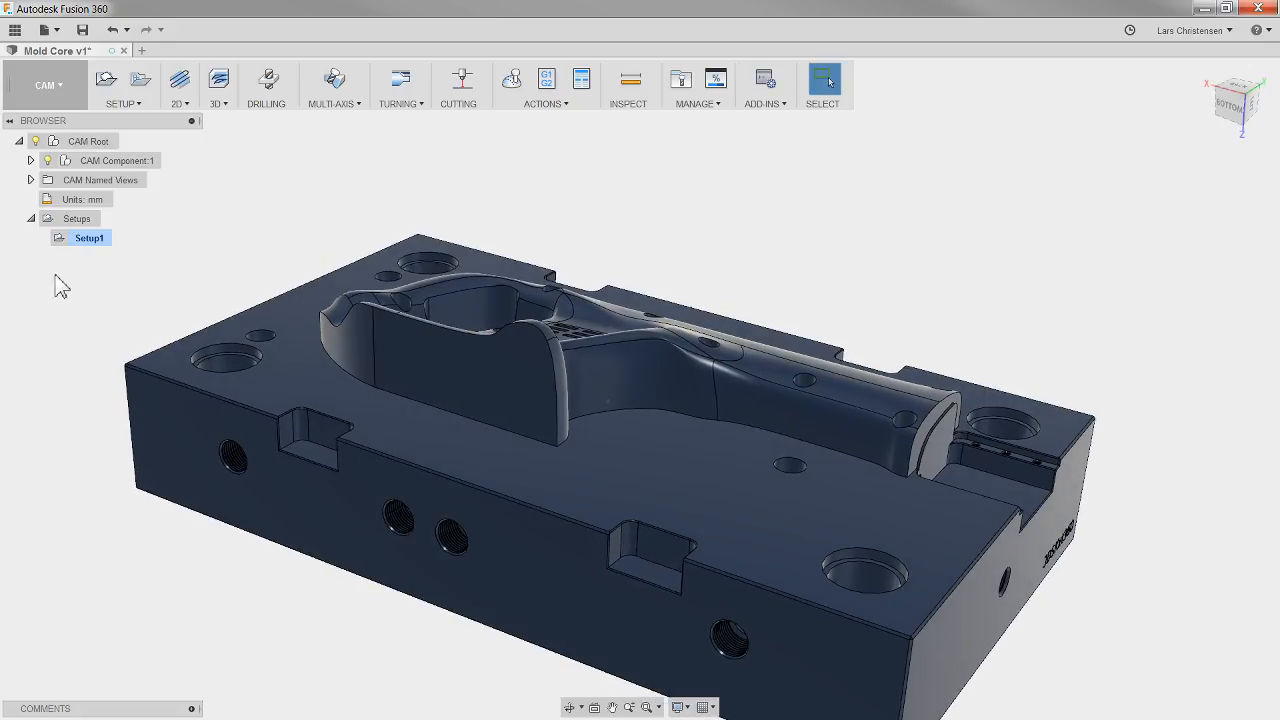
{"action": "middle_click_drag", "start_coordinate": [88, 261], "coordinate": [88, 258], "text": "shift"}
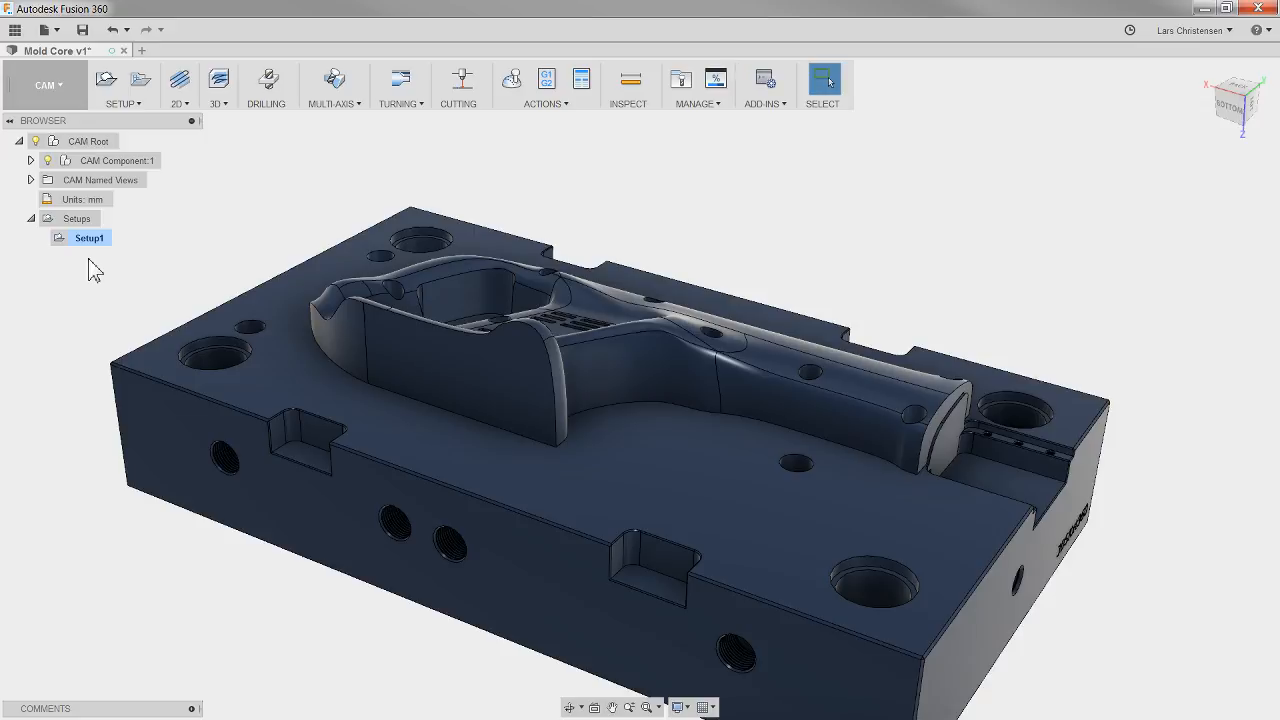
{"action": "left_click", "coordinate": [220, 104]}
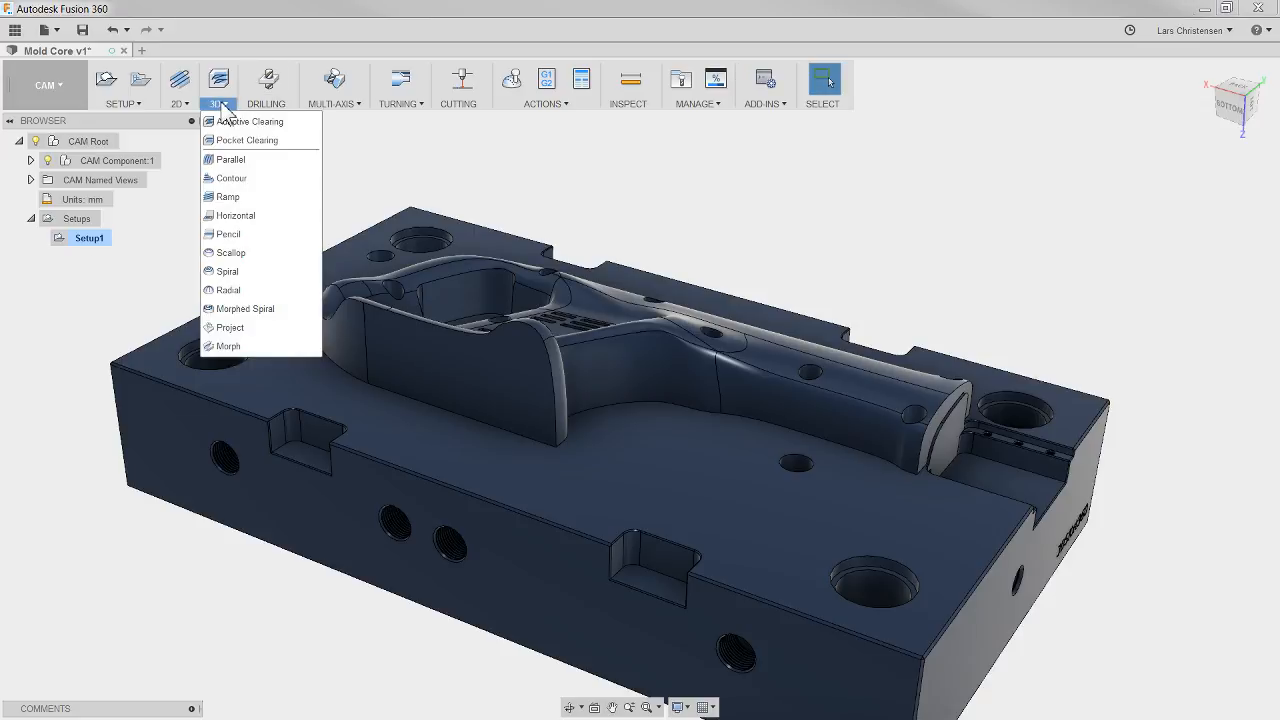
{"action": "left_click", "coordinate": [290, 125]}
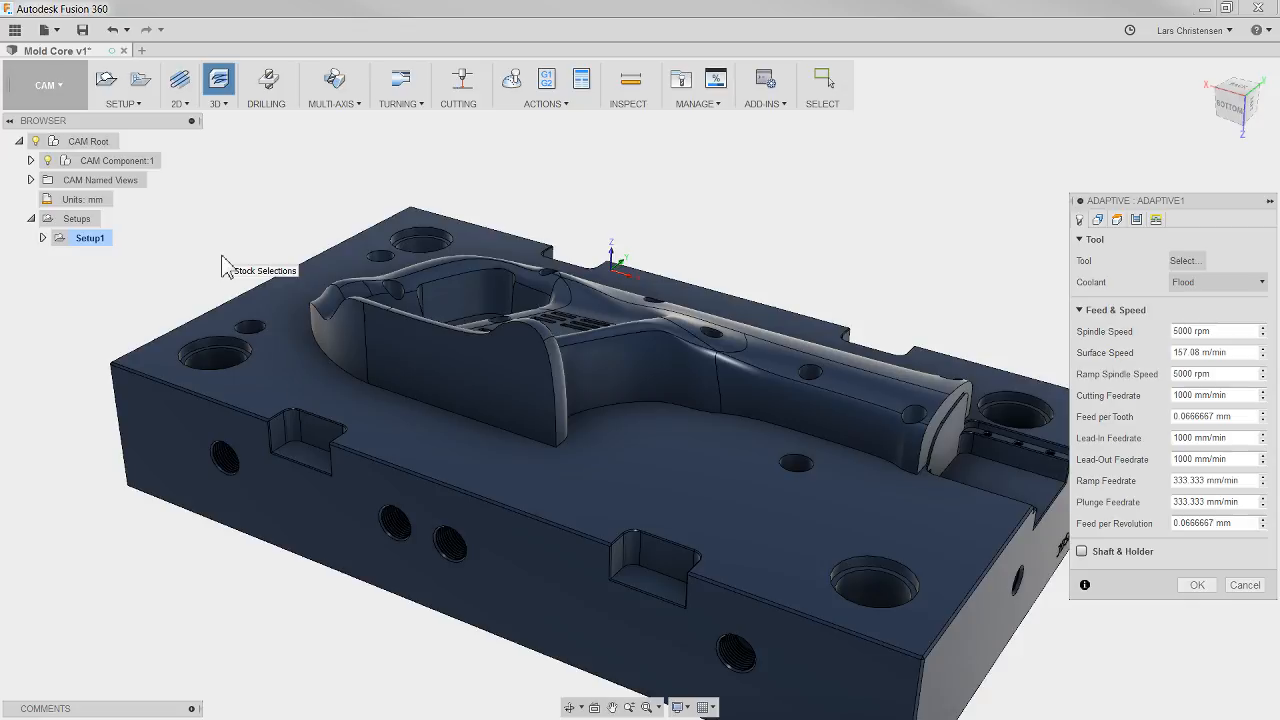
{"action": "left_click", "coordinate": [1184, 262]}
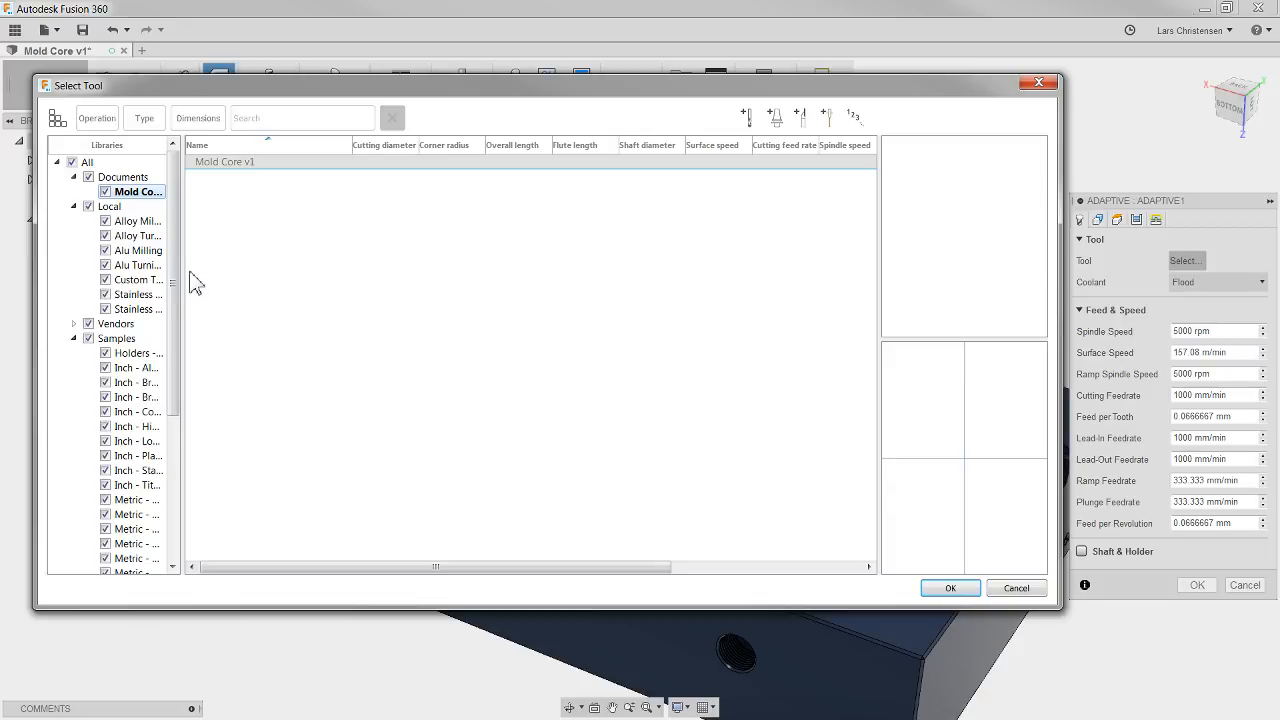
Step: Select the 16 mm flat end mill from the Tutorial - Metric sample library
{"action": "left_click_drag", "start_coordinate": [177, 275], "coordinate": [214, 414]}
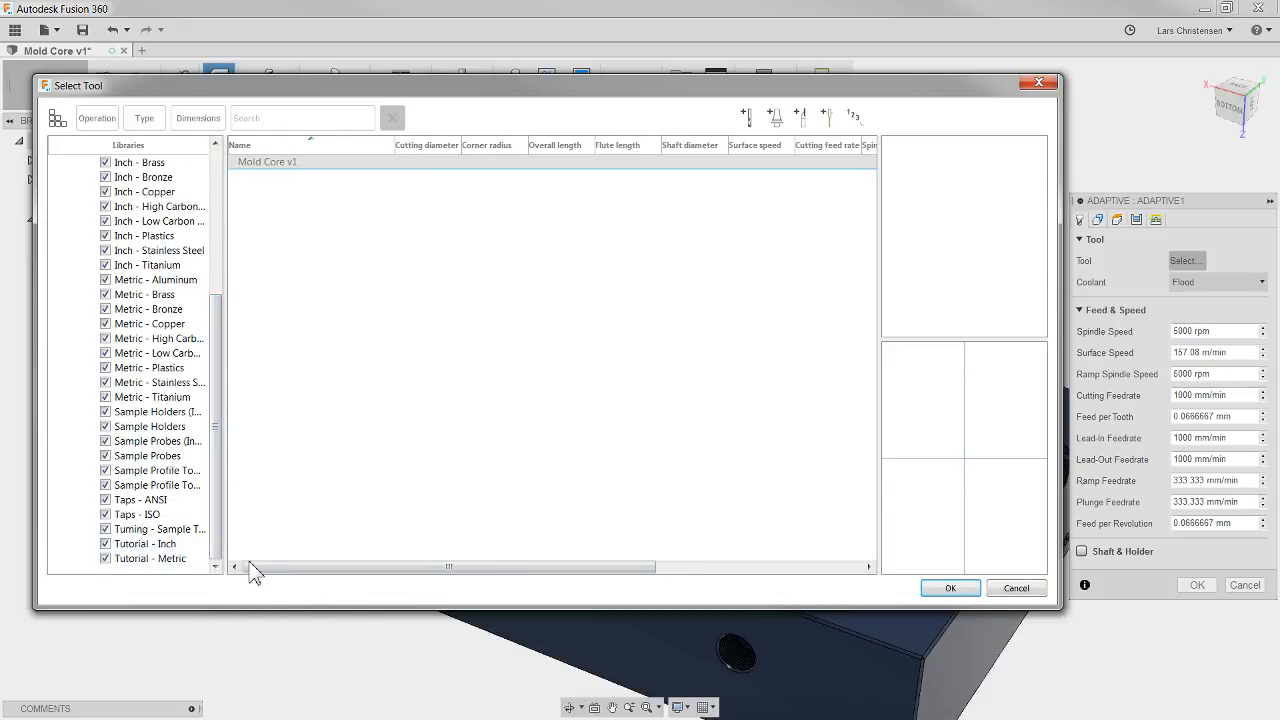
{"action": "left_click", "coordinate": [168, 560]}
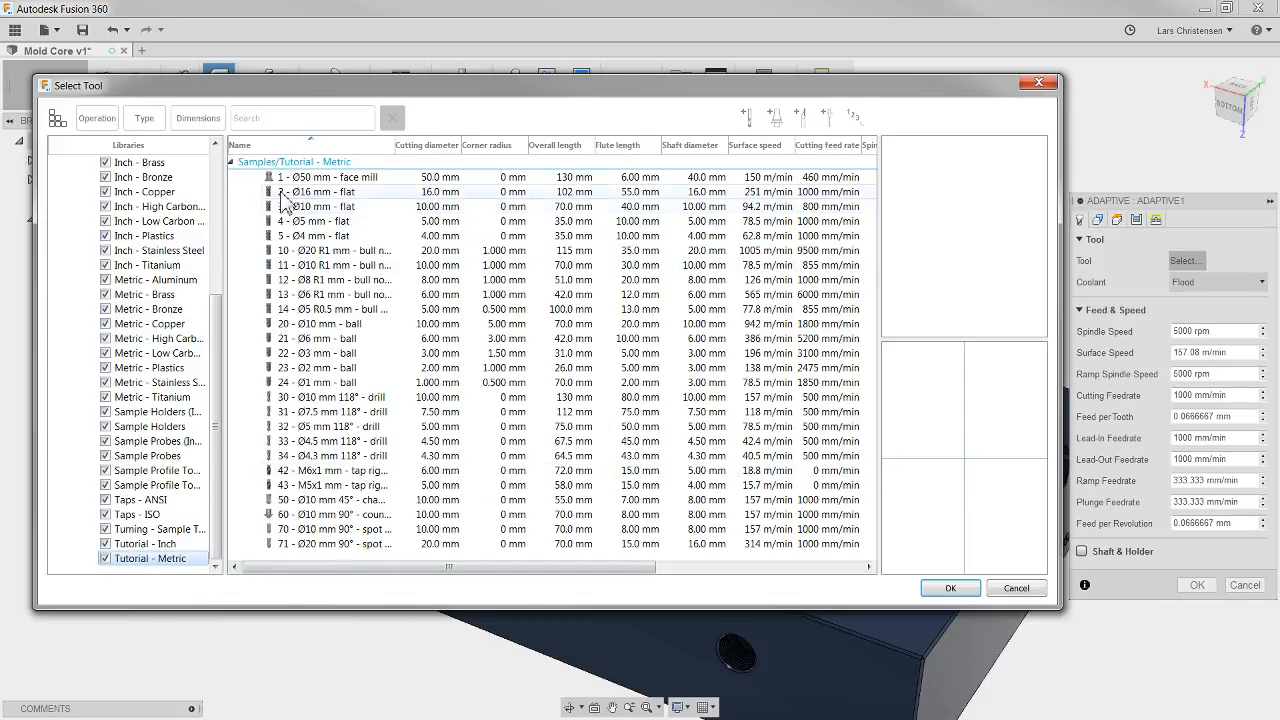
{"action": "left_click", "coordinate": [313, 195]}
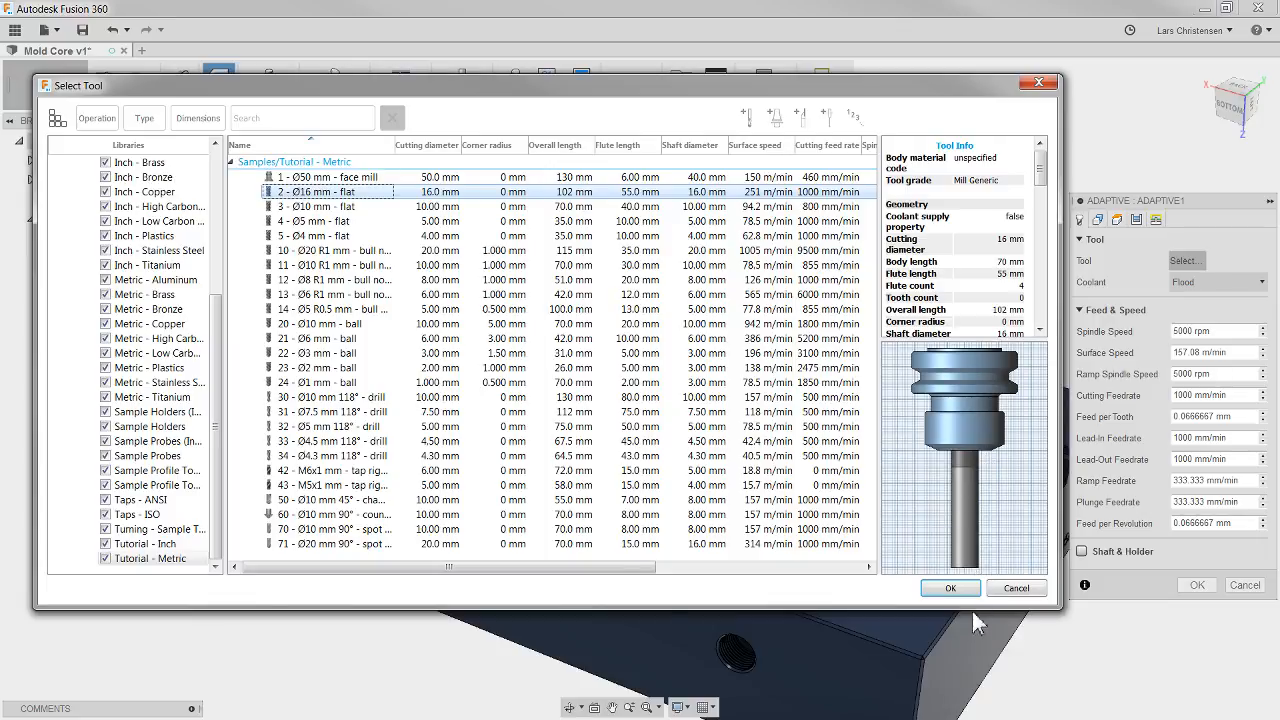
Step: Assign tool 223, the Ø1/2" flat end mill from the local Alu Milling library, and generate the adaptive toolpath
{"action": "left_click_drag", "start_coordinate": [214, 366], "coordinate": [220, 210]}
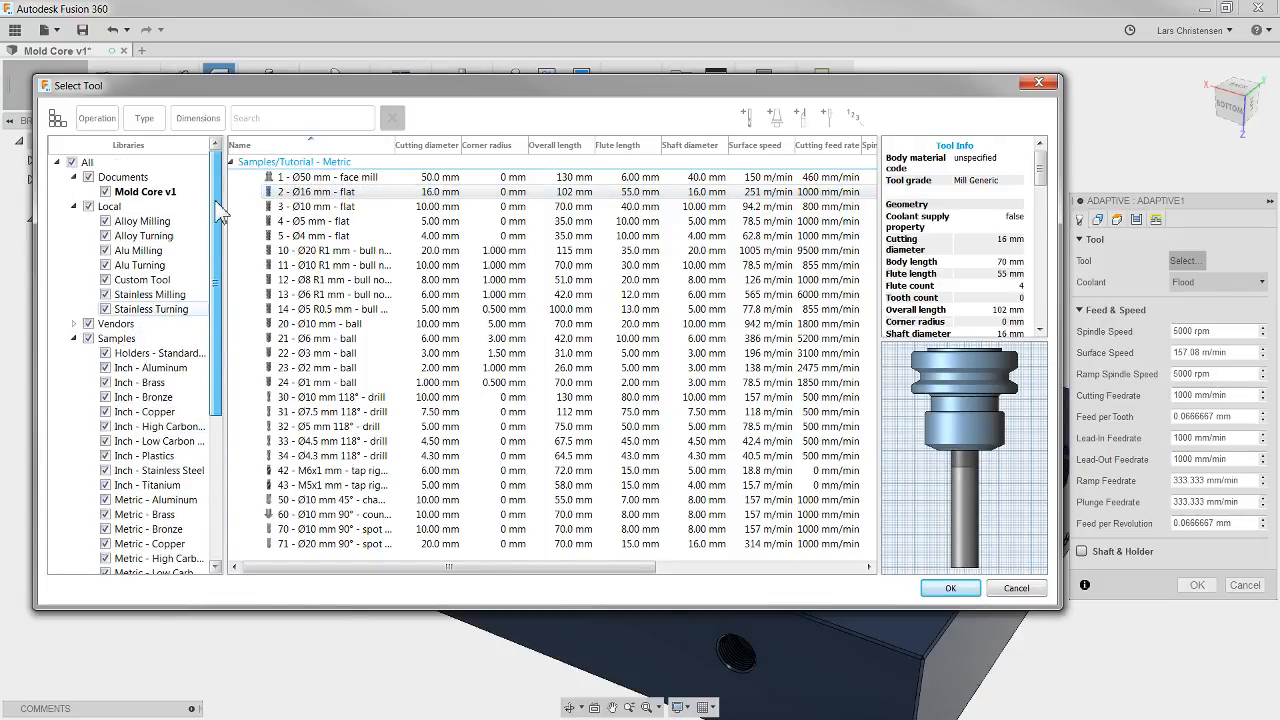
{"action": "left_click", "coordinate": [148, 254]}
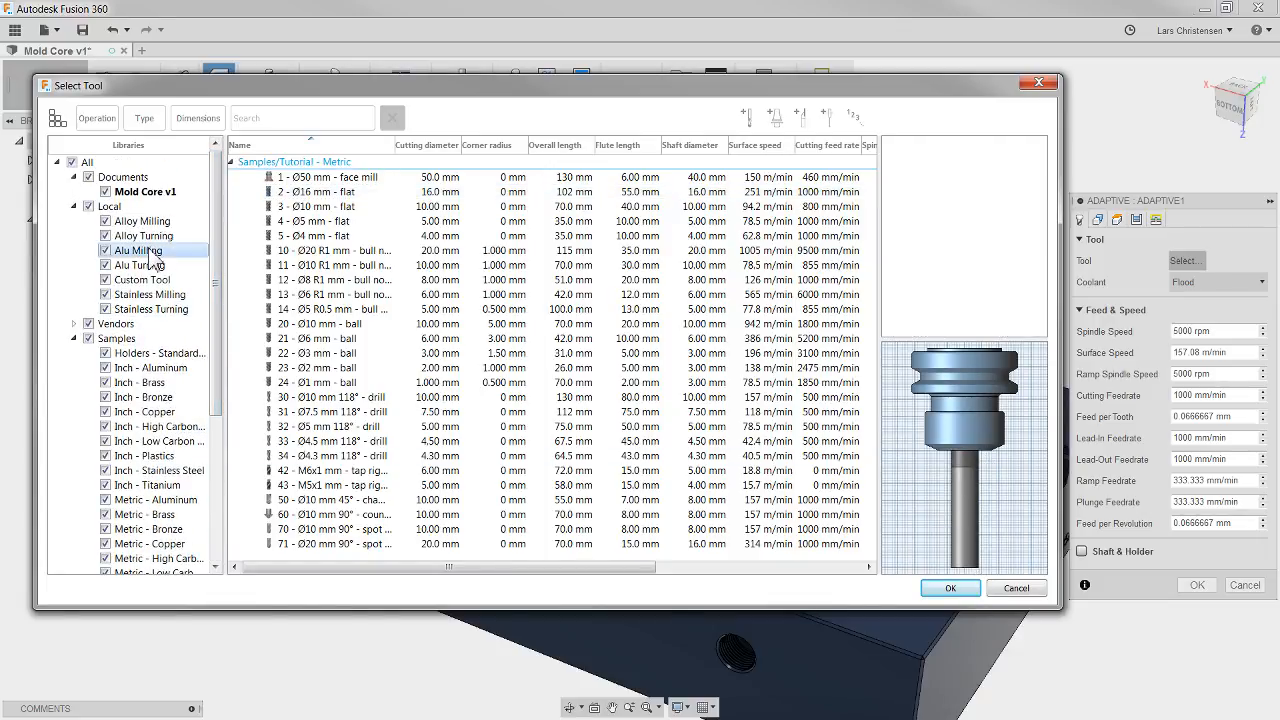
{"action": "left_click", "coordinate": [352, 384]}
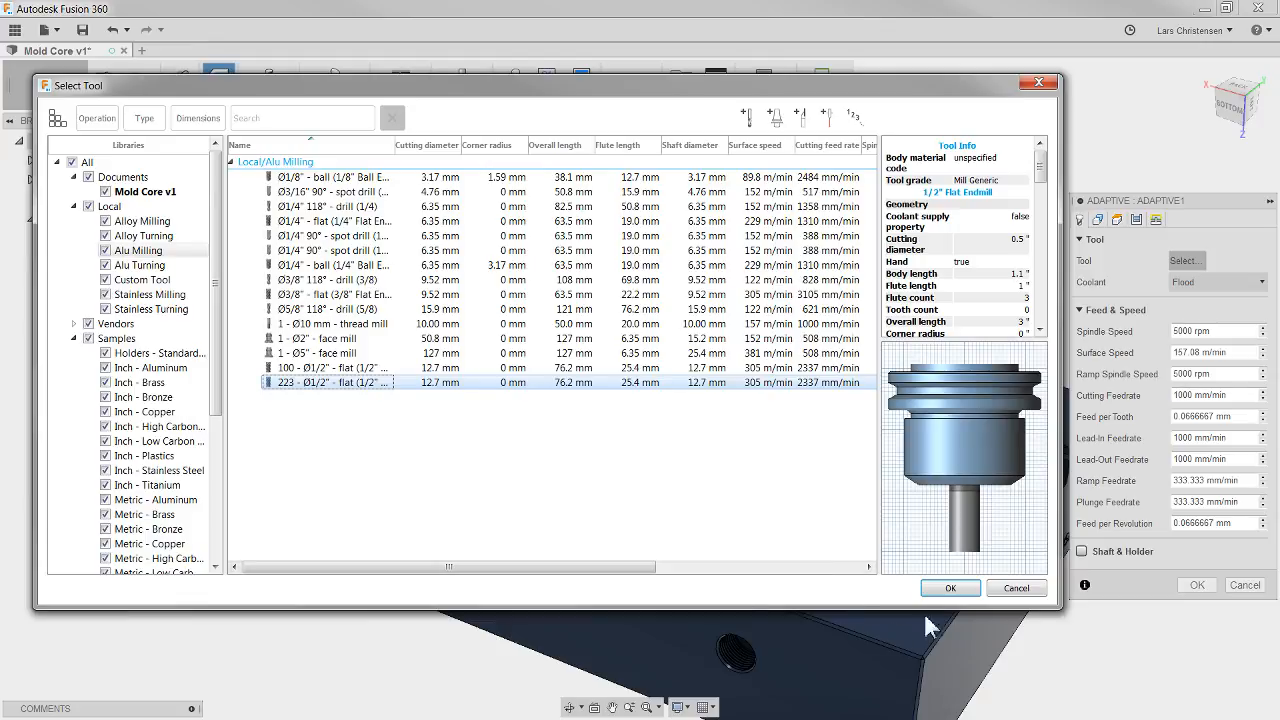
{"action": "left_click", "coordinate": [950, 588]}
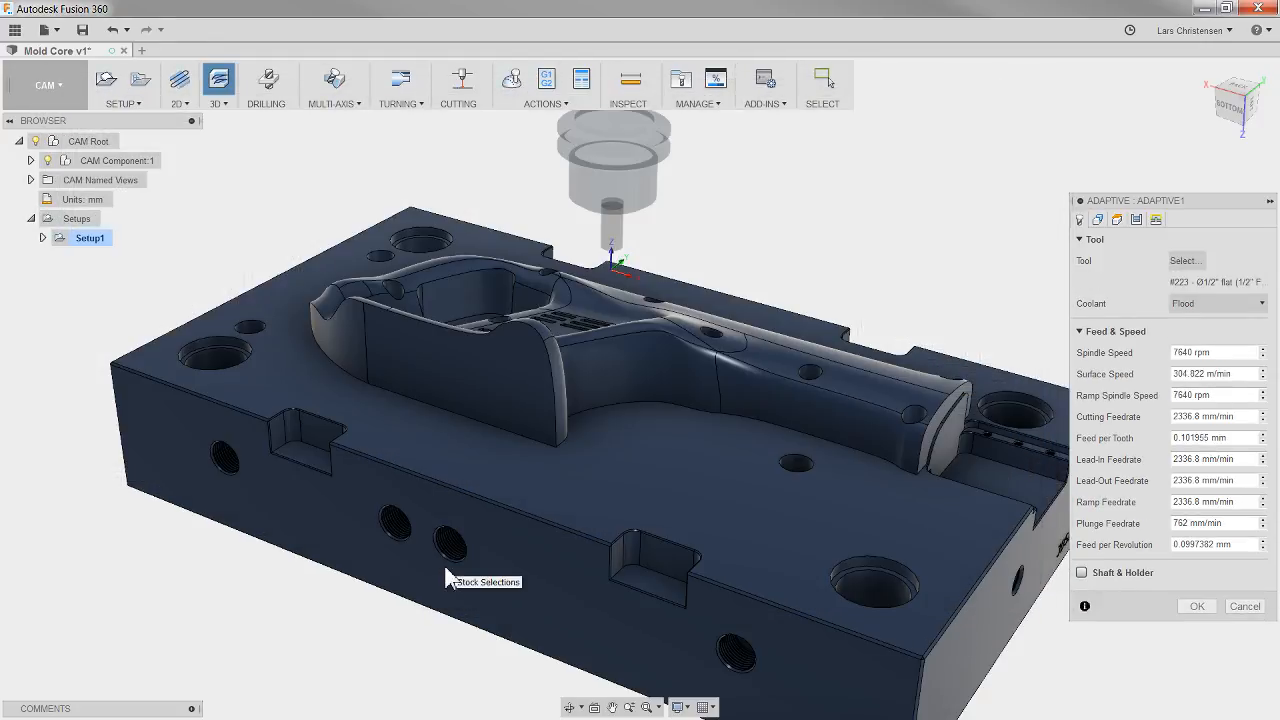
{"action": "middle_click_drag", "start_coordinate": [437, 578], "coordinate": [608, 270], "text": "shift"}
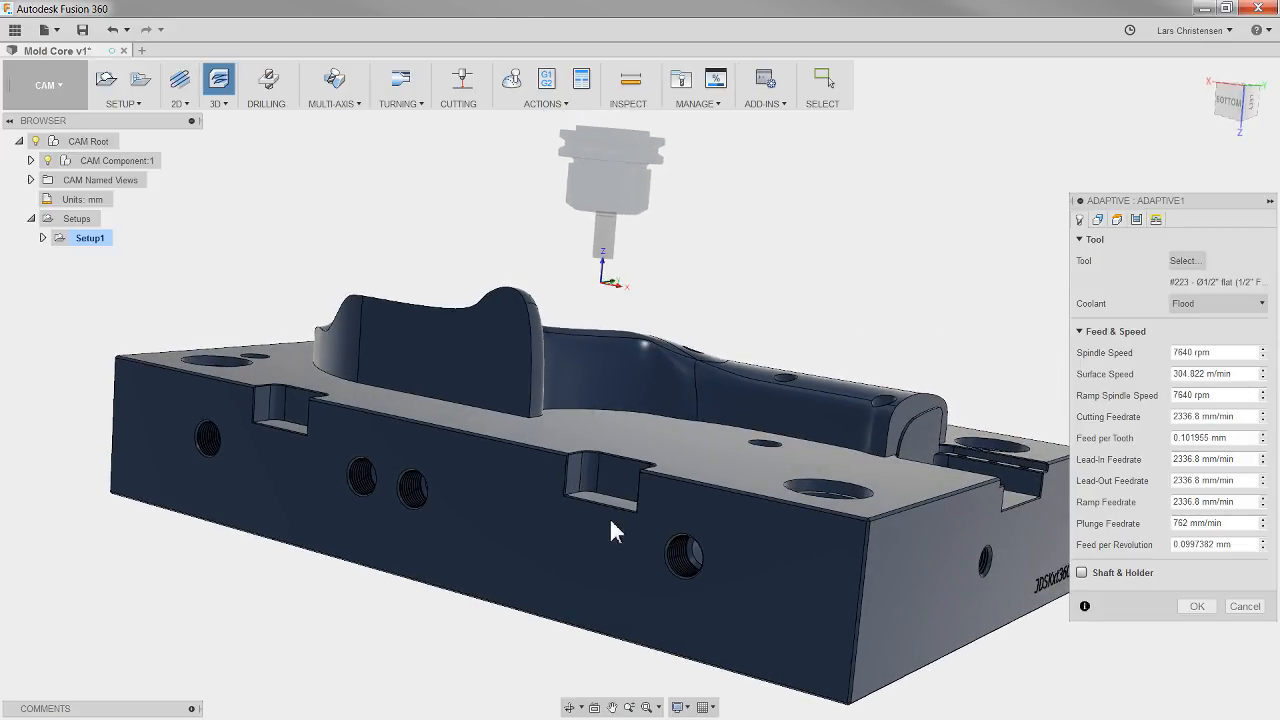
{"action": "middle_click_drag", "start_coordinate": [614, 523], "coordinate": [437, 560], "text": "shift"}
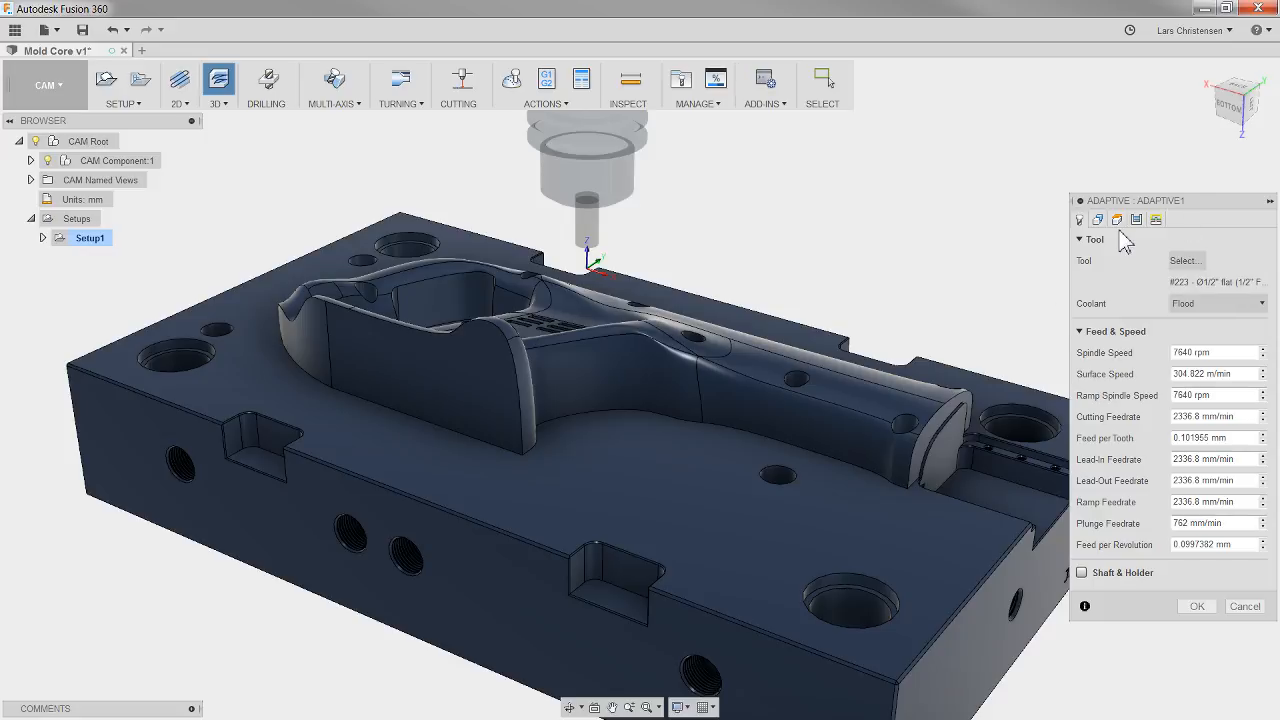
{"action": "left_click", "coordinate": [1196, 606]}
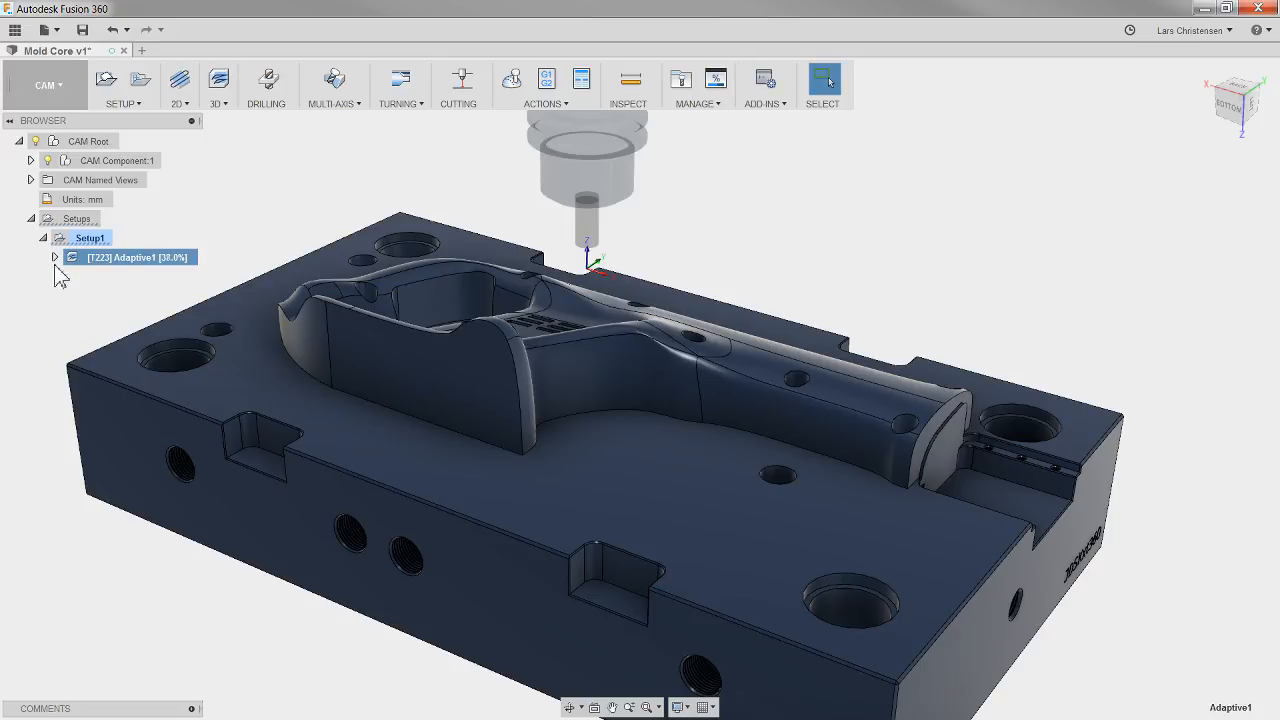
{"action": "left_click", "coordinate": [184, 105]}
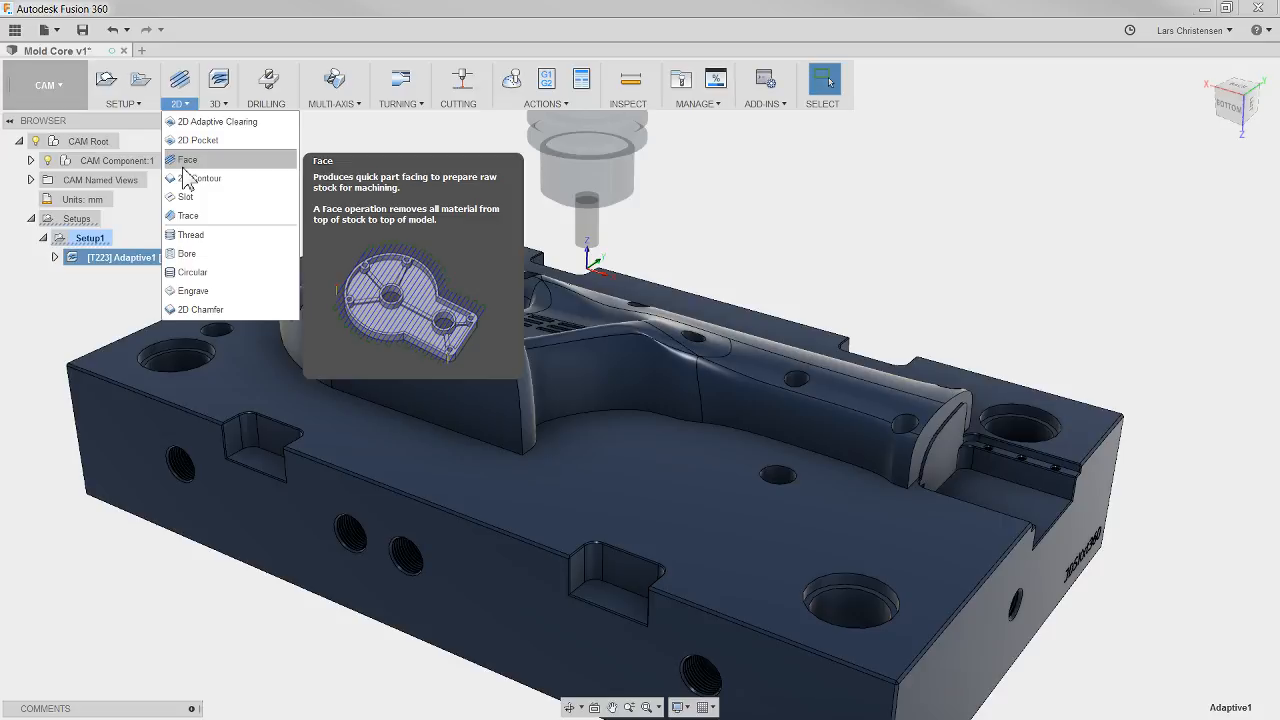
{"action": "left_click", "coordinate": [216, 104]}
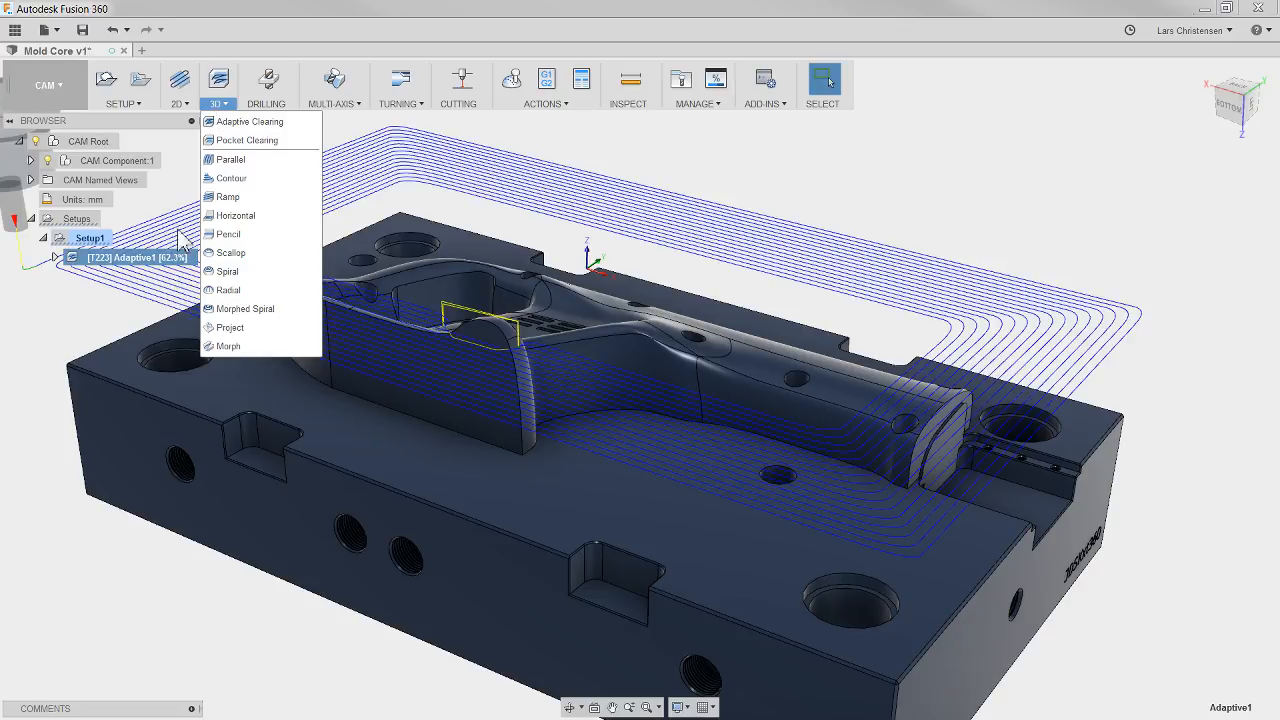
{"action": "key", "text": "Escape"}
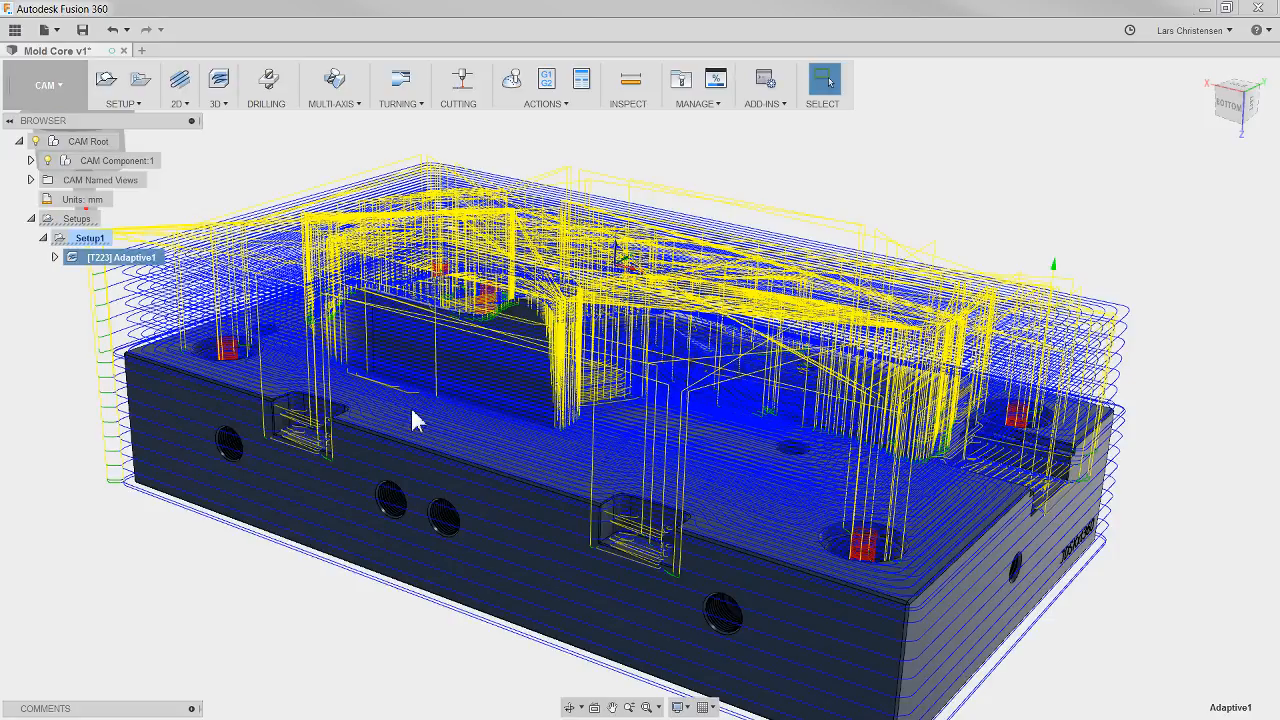
Step: Edit the adaptive operation so its bottom height references the block's flat face around the saw form, and regenerate the toolpath
{"action": "right_click", "coordinate": [129, 262]}
{"action": "left_click", "coordinate": [140, 270]}
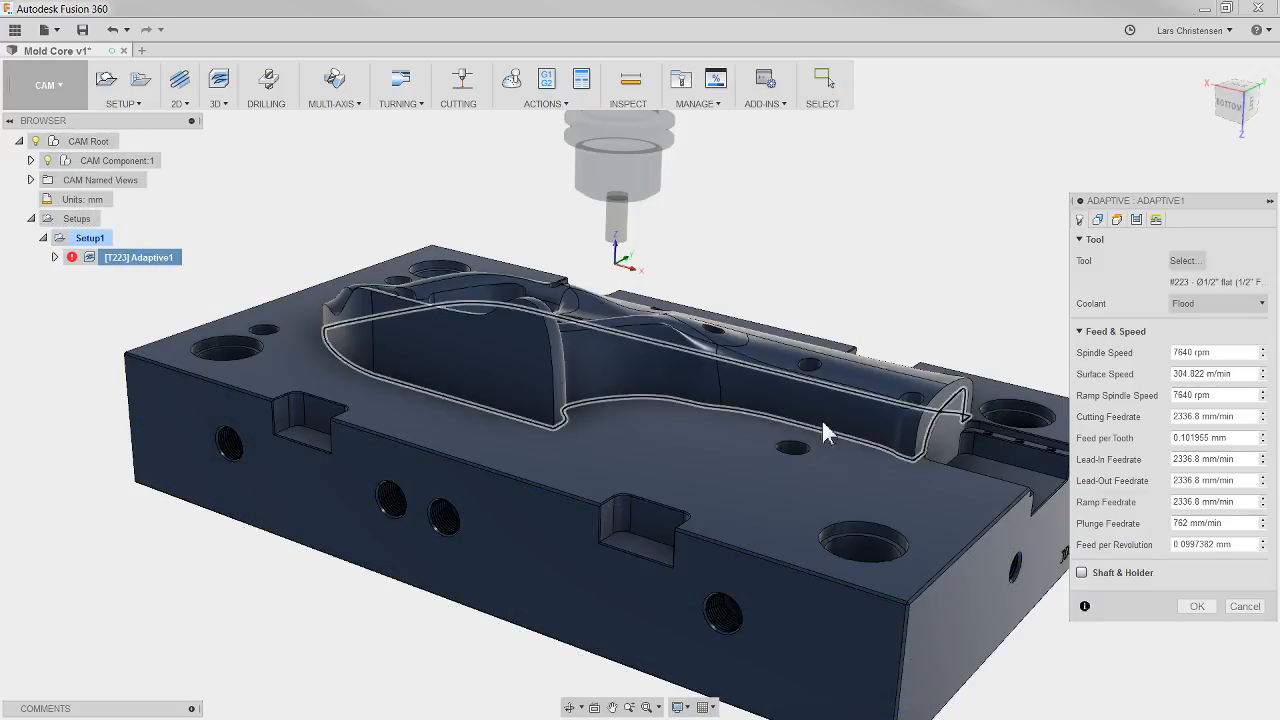
{"action": "left_click", "coordinate": [1117, 220]}
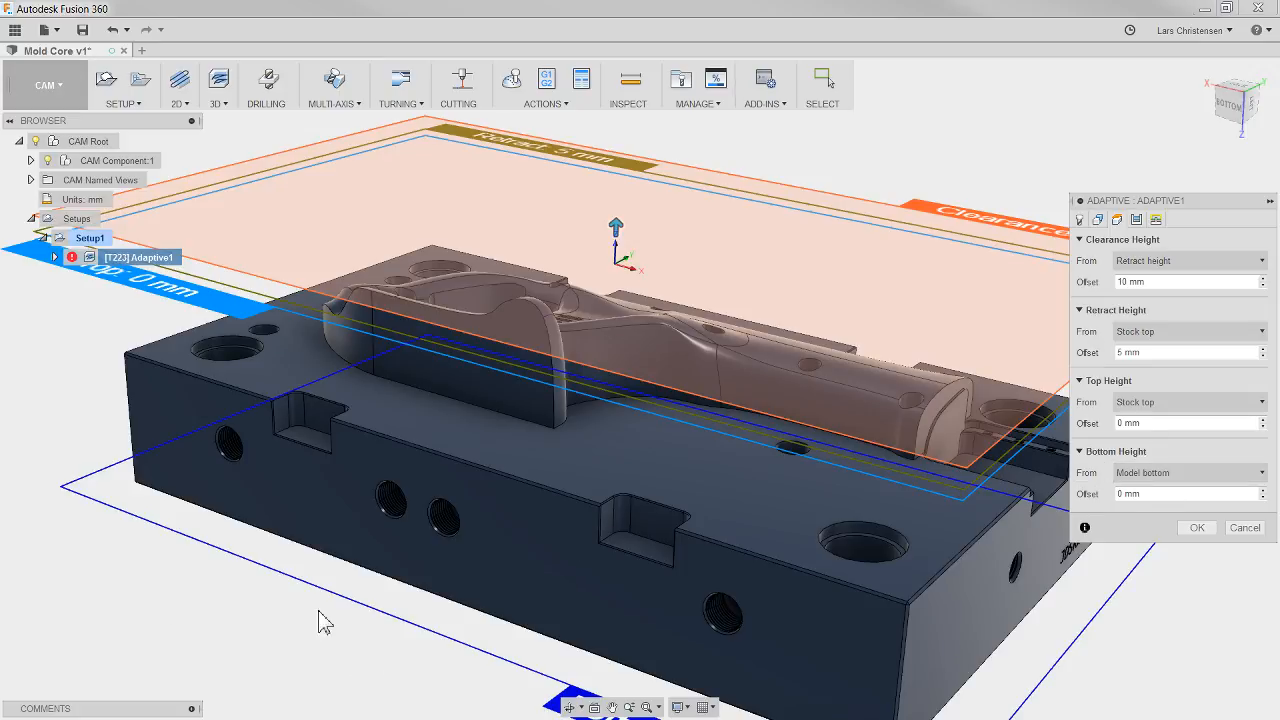
{"action": "left_click", "coordinate": [1168, 473]}
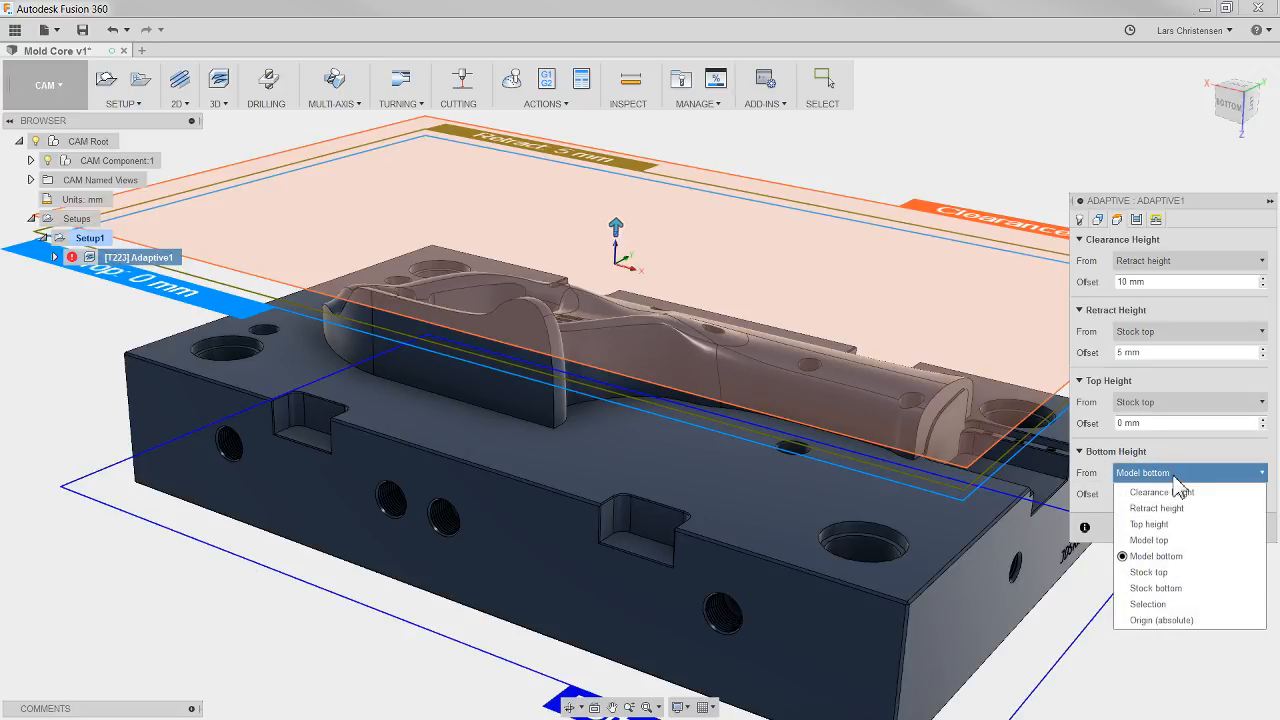
{"action": "mouse_move", "coordinate": [1141, 479]}
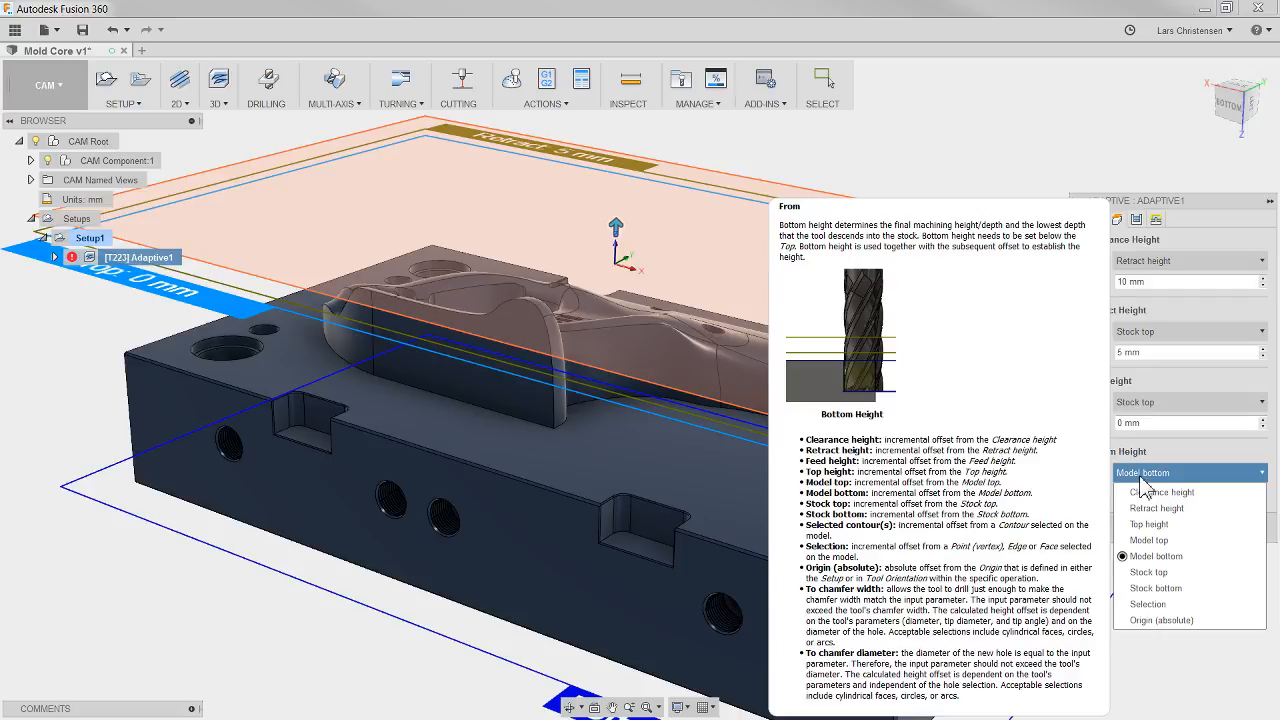
{"action": "left_click", "coordinate": [1151, 606]}
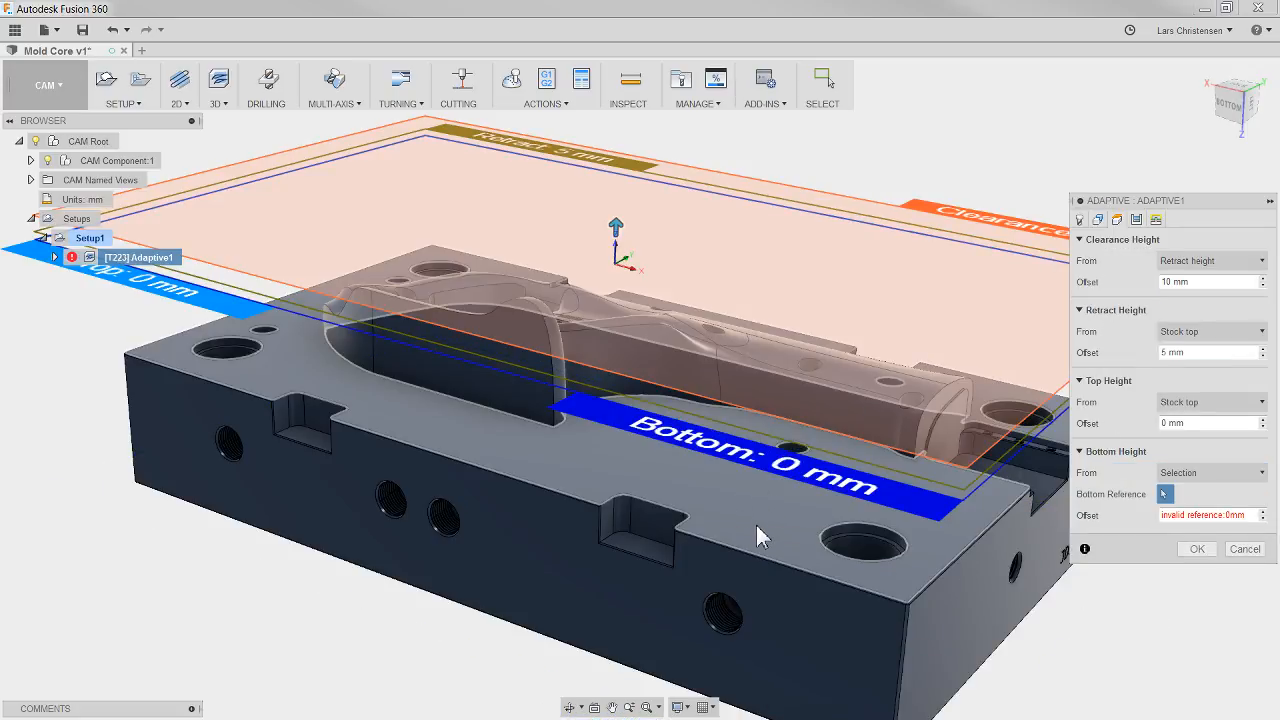
{"action": "left_click", "coordinate": [757, 528]}
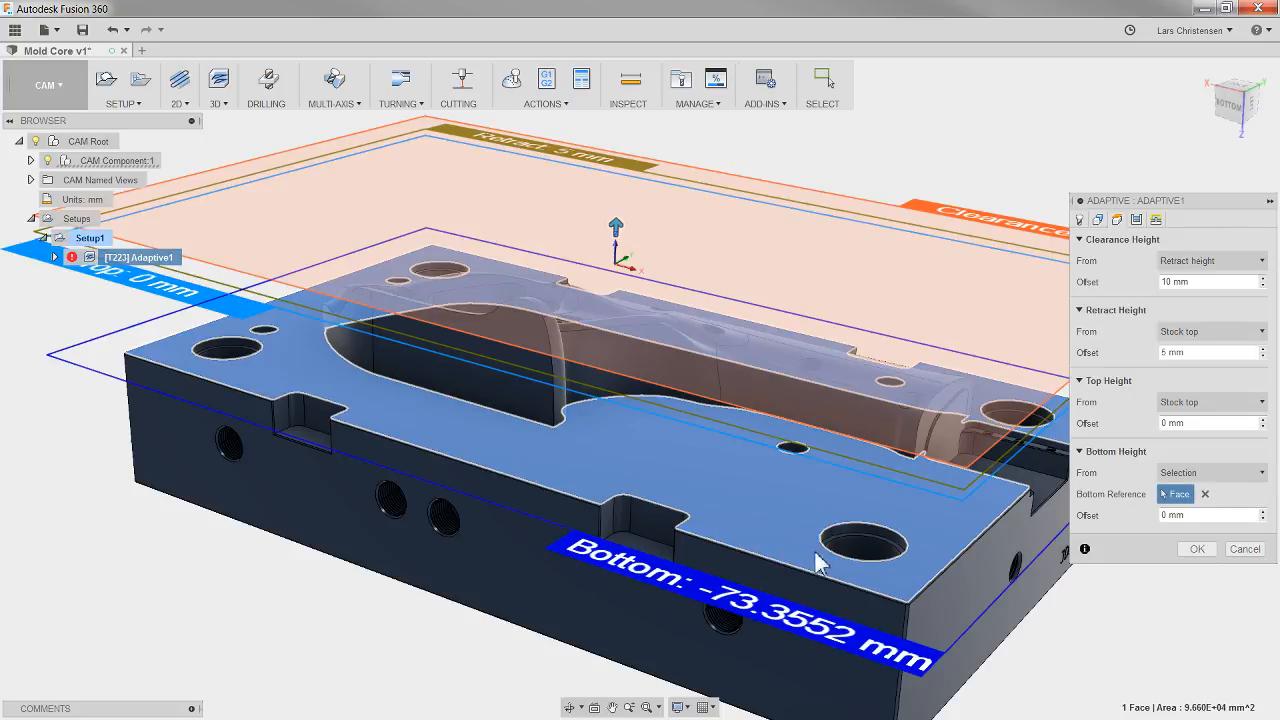
{"action": "left_click", "coordinate": [1197, 549]}
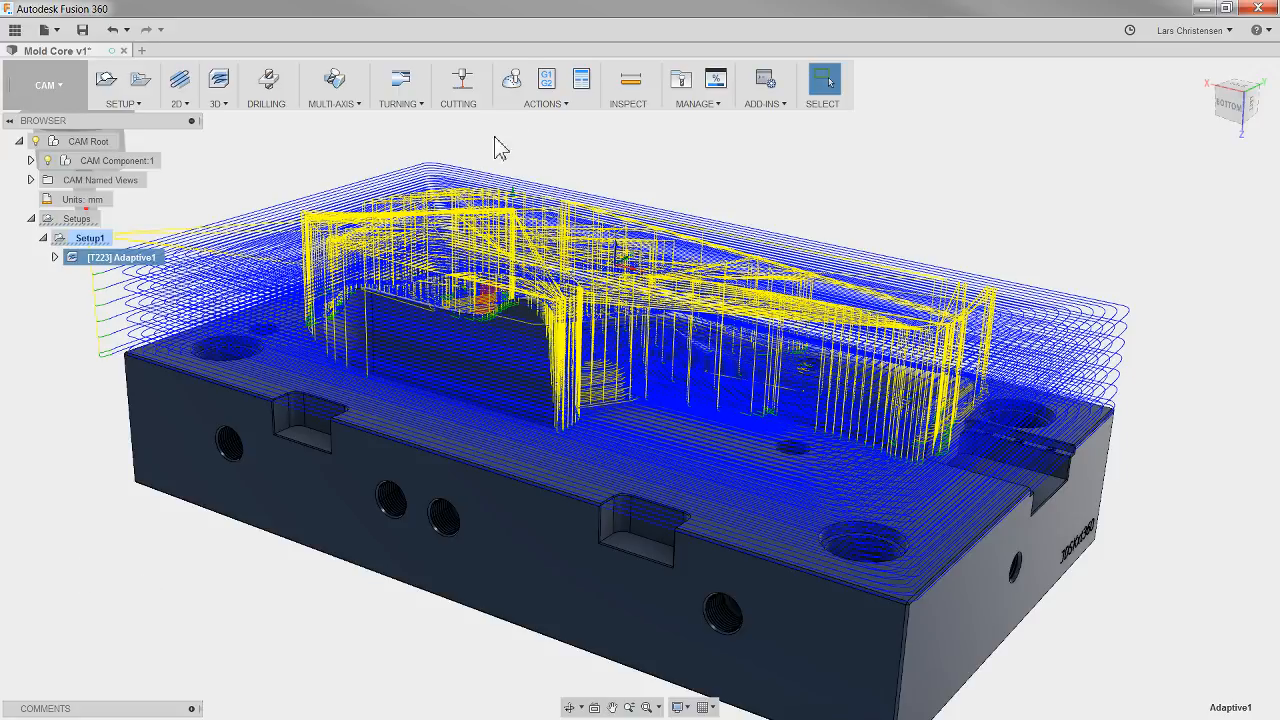
Step: Open the simulation of the adaptive operation, show the stock in Ceramic material, and set the toolpath display mode to Tail
{"action": "left_click", "coordinate": [515, 84]}
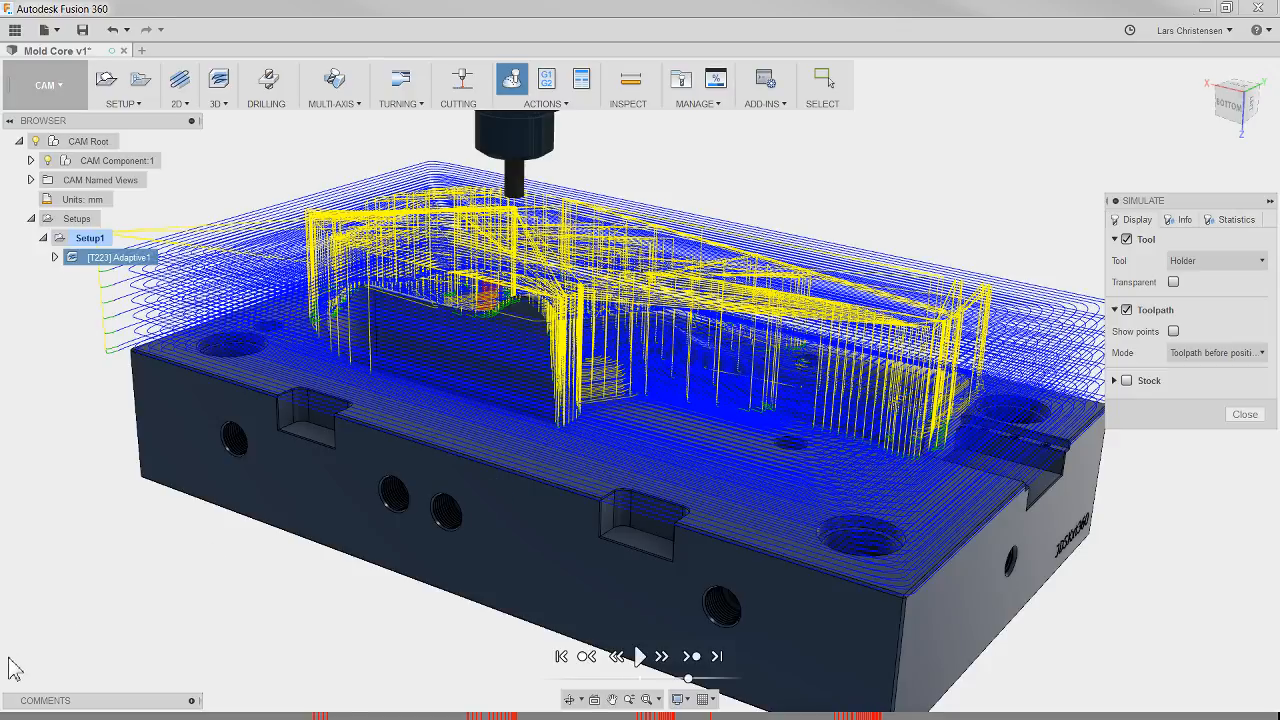
{"action": "mouse_move", "coordinate": [125, 713]}
{"action": "mouse_move", "coordinate": [330, 714]}
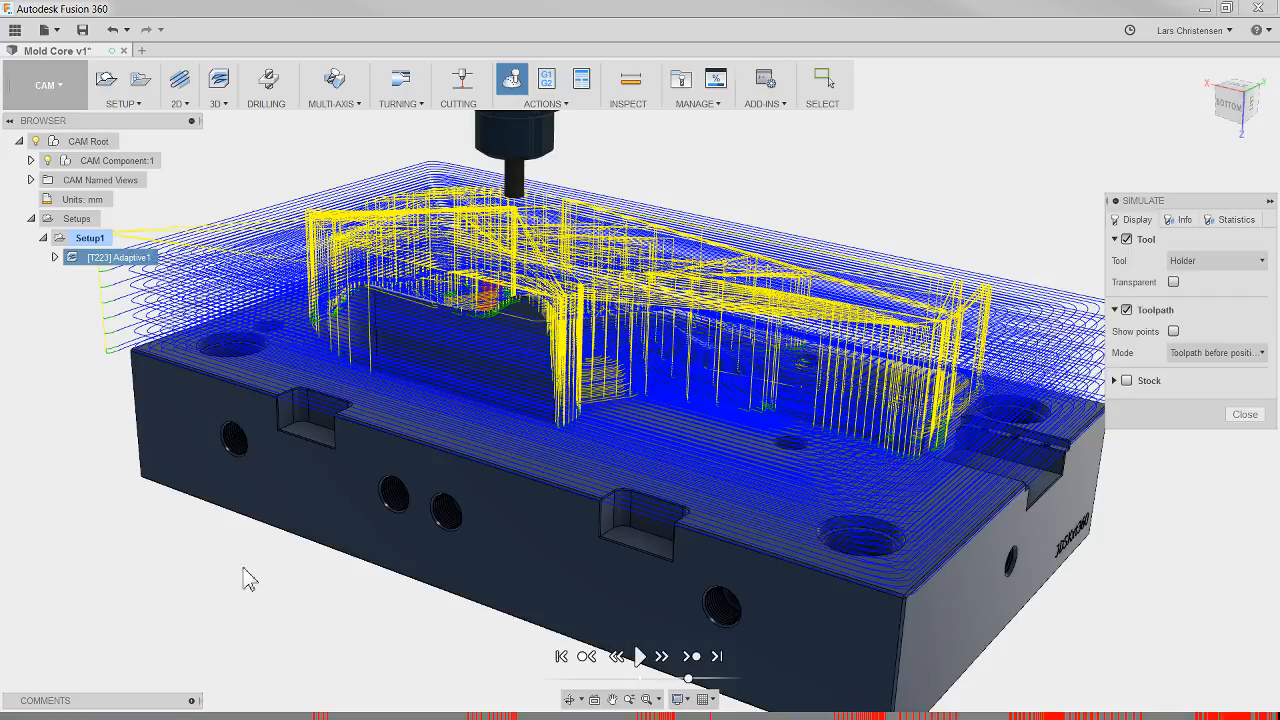
{"action": "left_click", "coordinate": [1127, 381]}
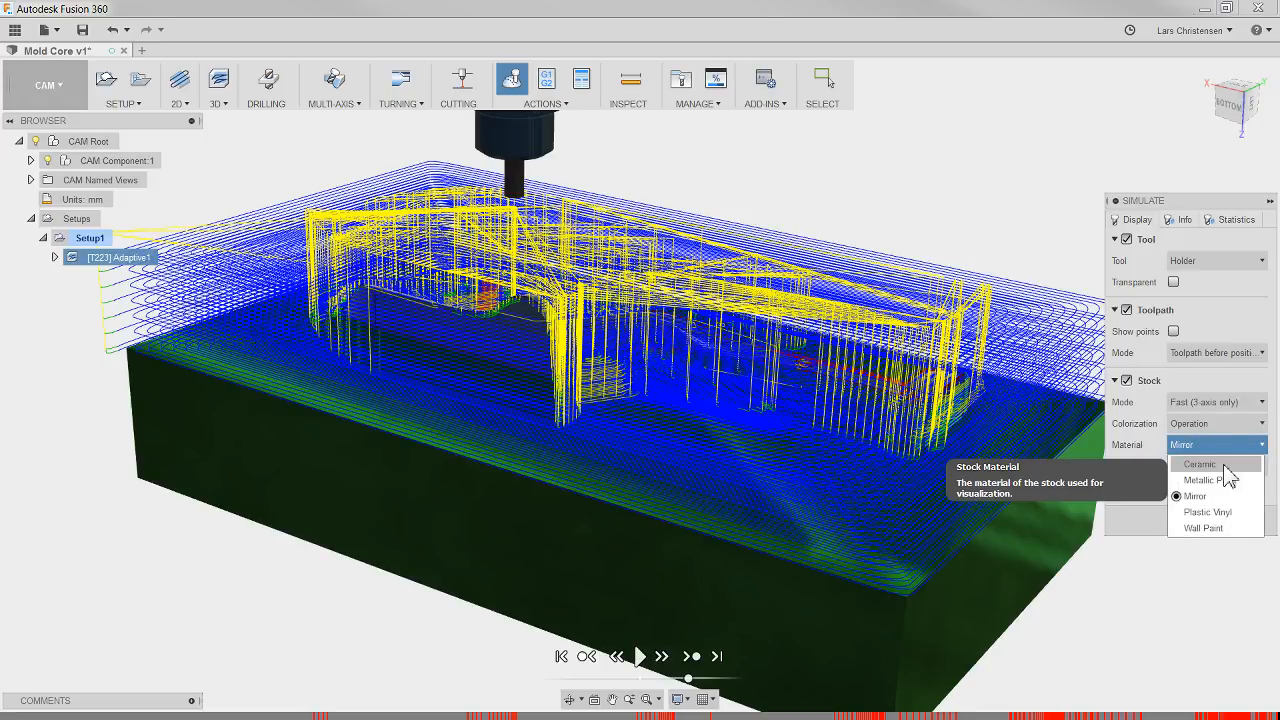
{"action": "left_click", "coordinate": [1224, 466]}
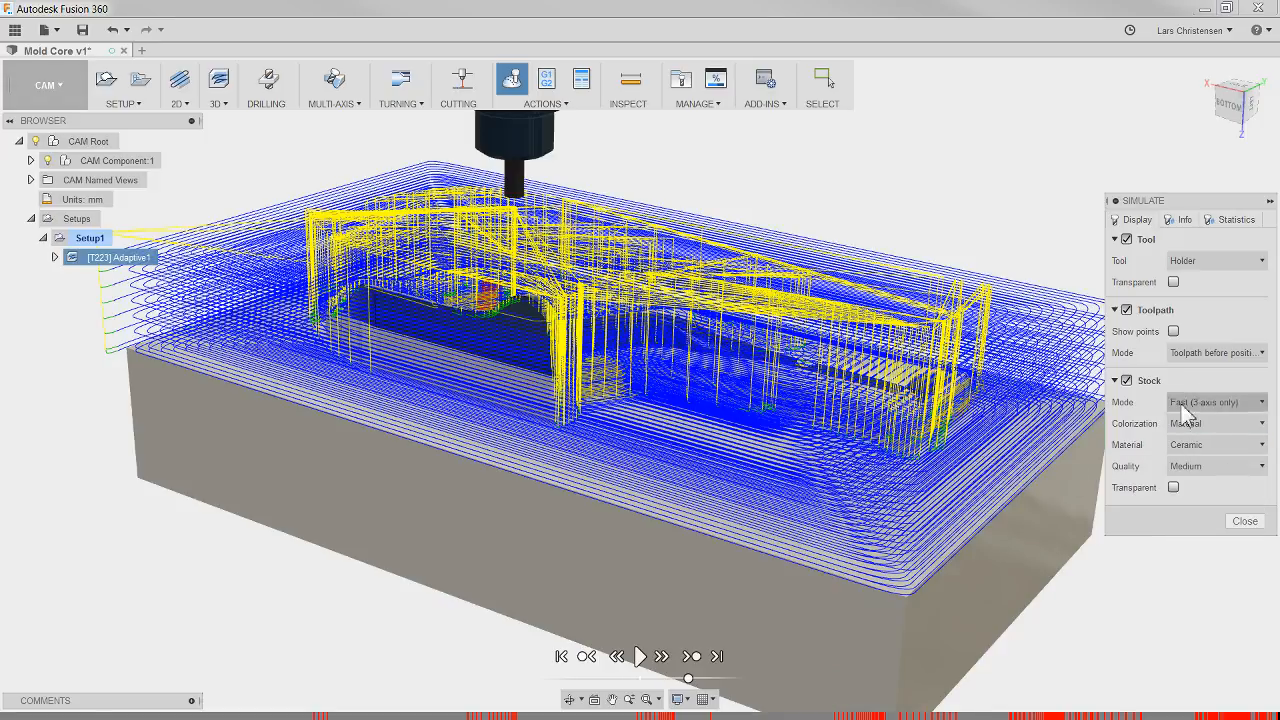
{"action": "left_click", "coordinate": [1165, 436]}
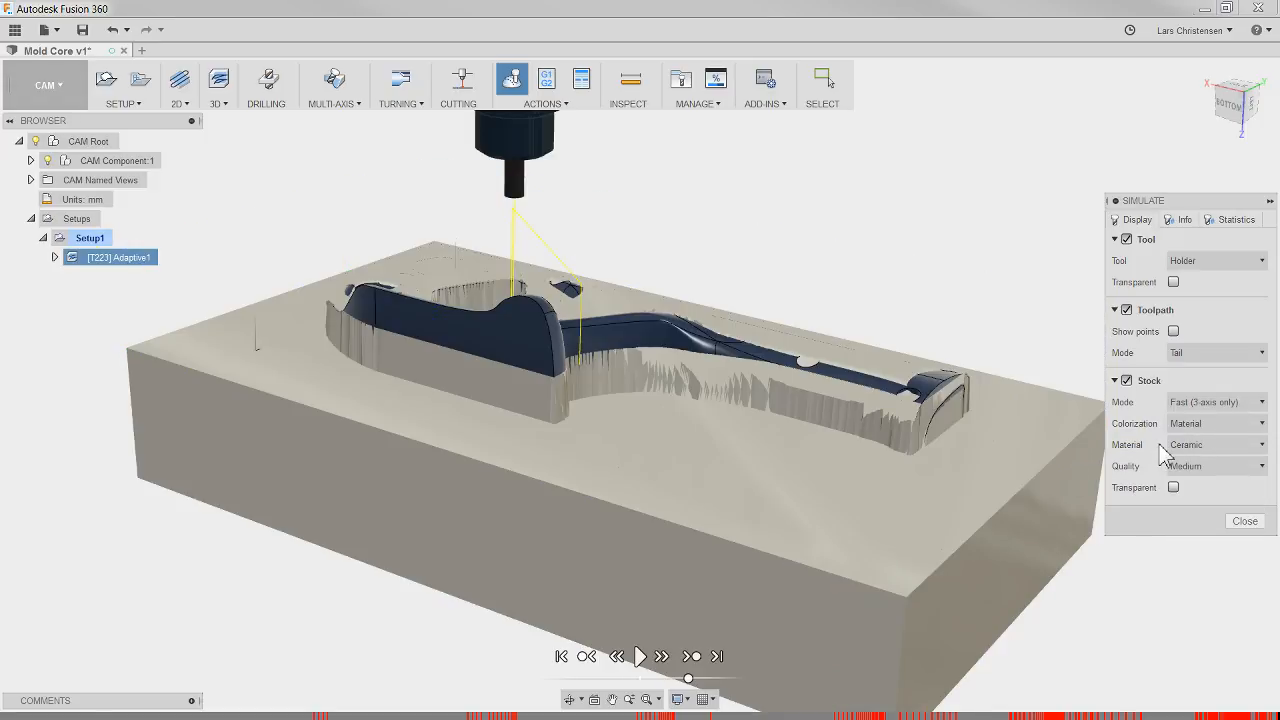
Step: Play the simulation at reduced speed, jump to a later holder collision and inspect it up close, ending with the simulation closed
{"action": "left_click", "coordinate": [639, 658]}
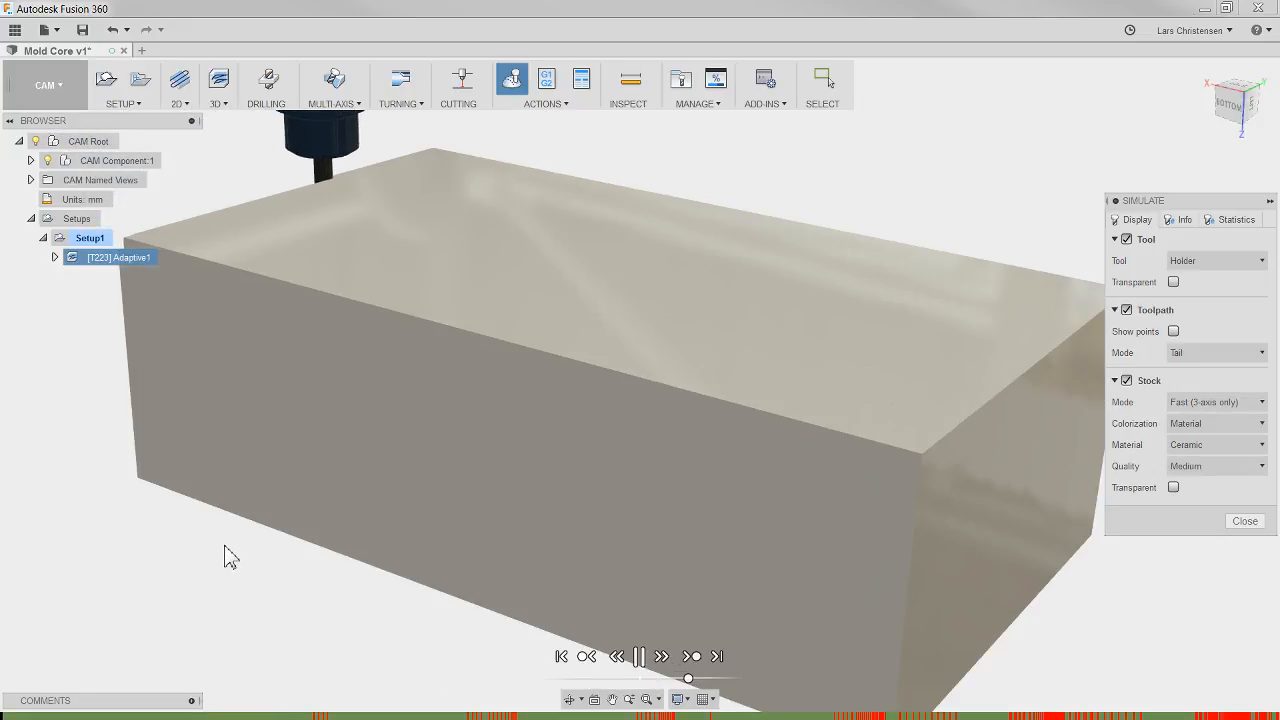
{"action": "scroll", "coordinate": [220, 568], "scroll_direction": "down", "scroll_amount": 2}
{"action": "scroll", "coordinate": [370, 620], "scroll_direction": "up", "scroll_amount": 1}
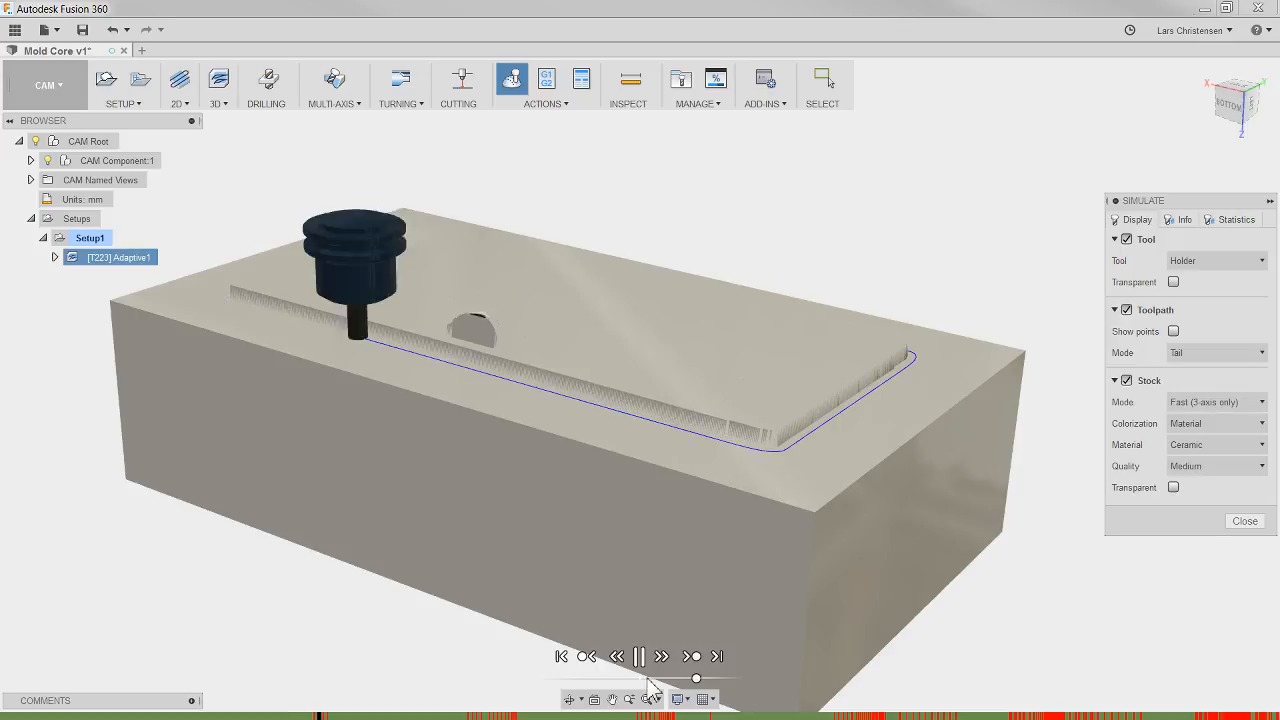
{"action": "left_click_drag", "start_coordinate": [697, 681], "coordinate": [682, 680]}
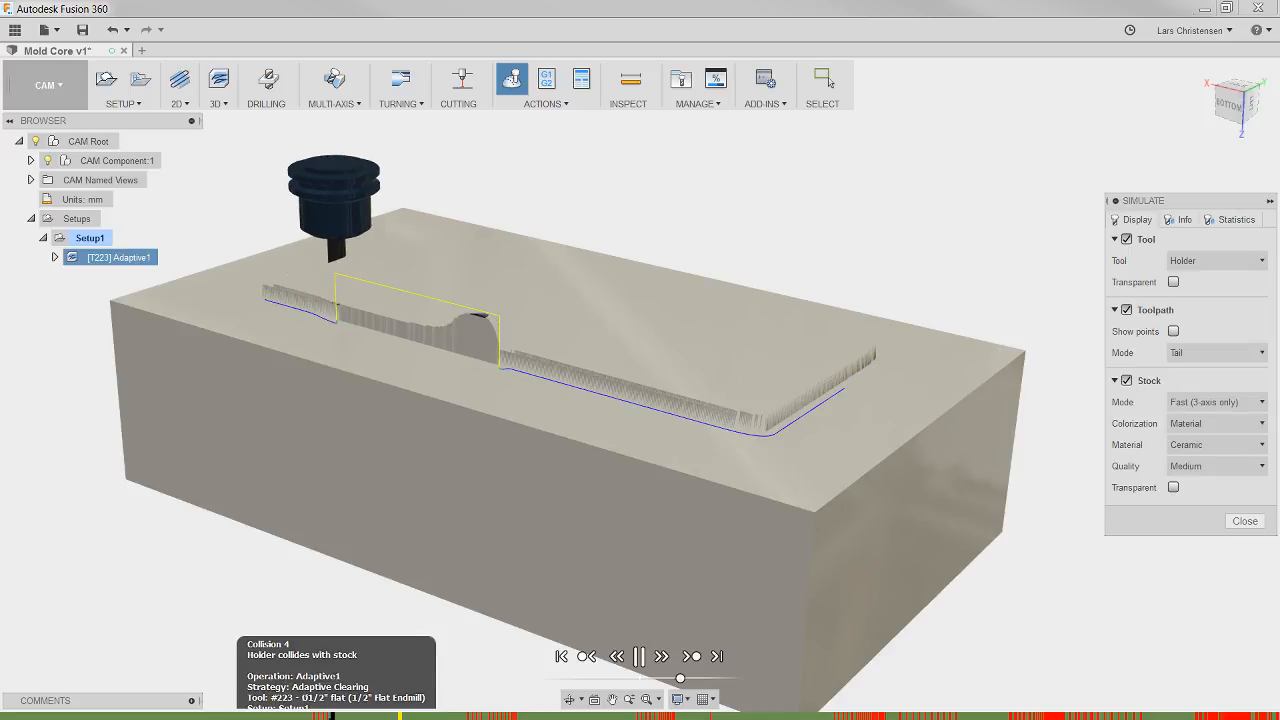
{"action": "left_click", "coordinate": [465, 716]}
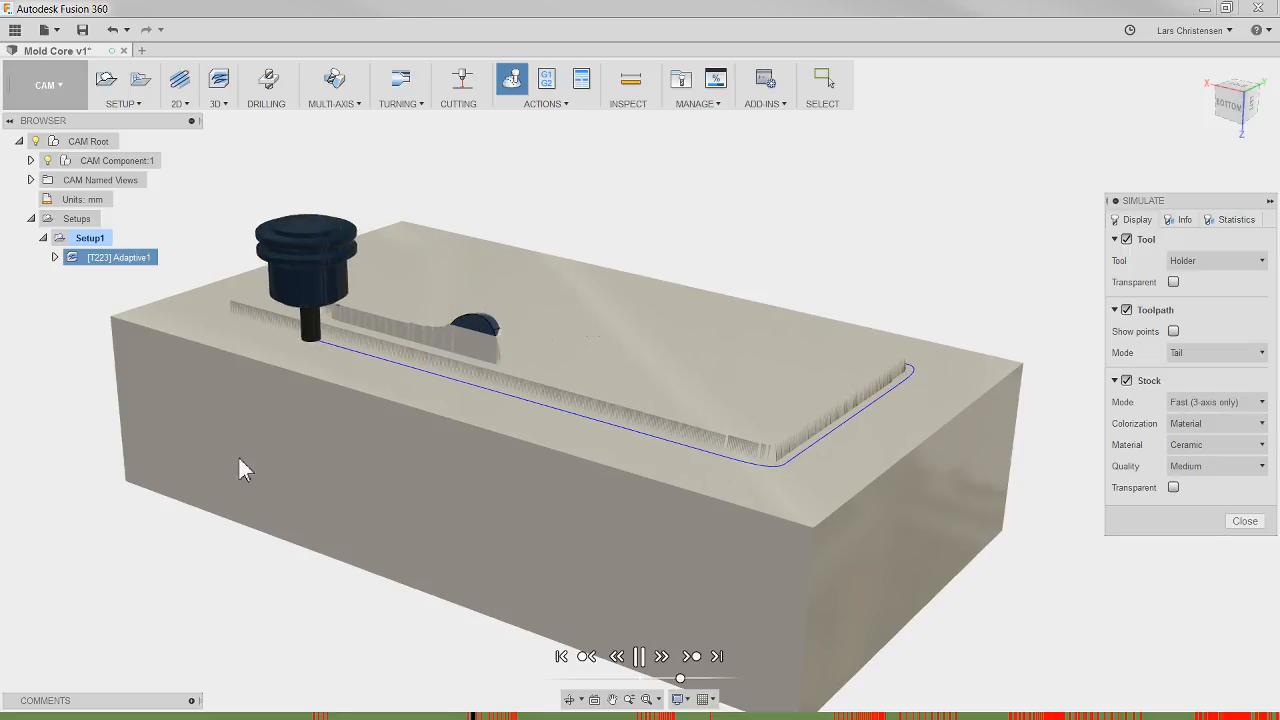
{"action": "middle_click_drag", "start_coordinate": [239, 461], "coordinate": [414, 270], "text": "shift"}
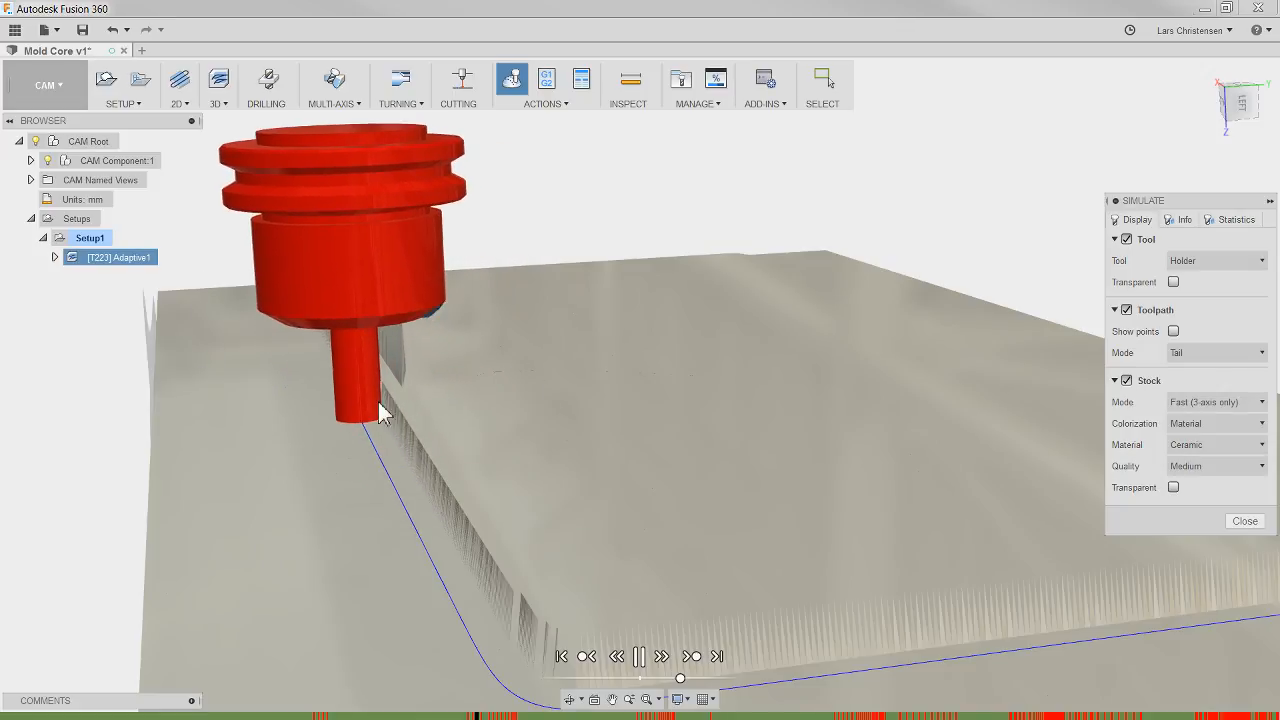
{"action": "mouse_move", "coordinate": [610, 544]}
{"action": "middle_mouse_down", "text": "shift"}
{"action": "mouse_move", "coordinate": [632, 535]}
{"action": "mouse_move", "coordinate": [566, 521]}
{"action": "middle_mouse_up", "text": "shift"}
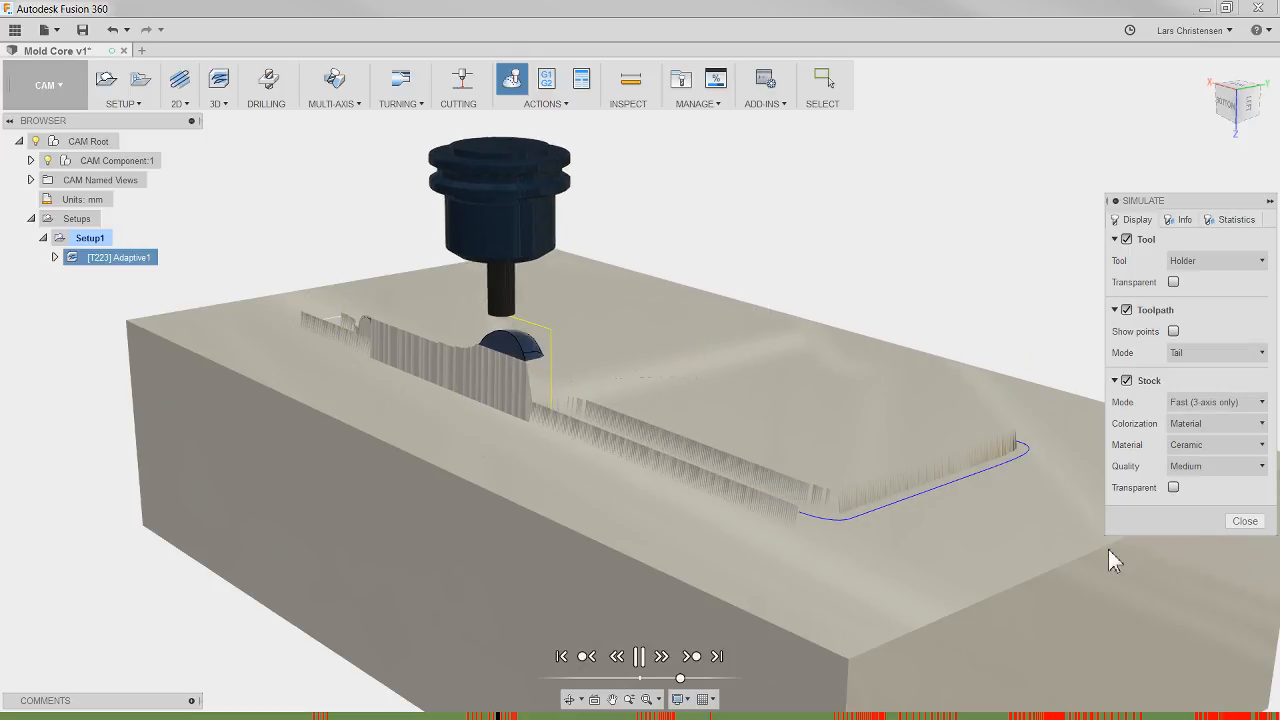
{"action": "left_click", "coordinate": [1245, 521]}
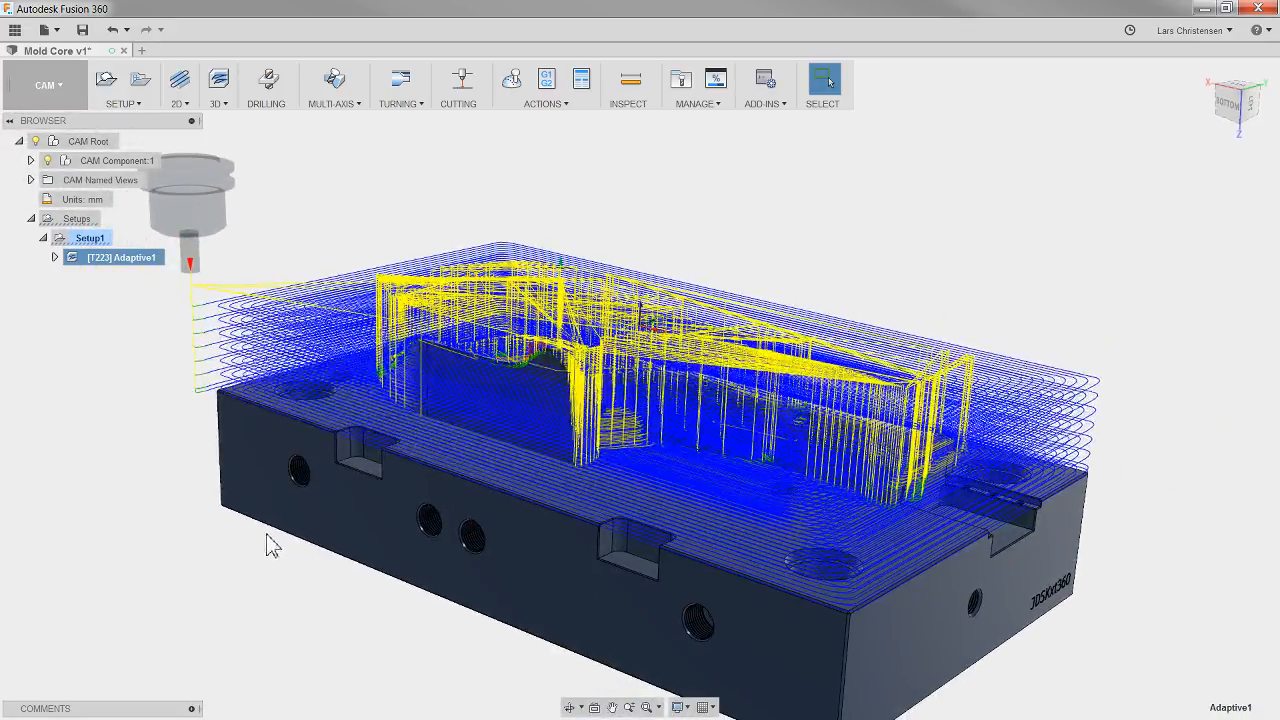
Step: Edit the adaptive operation and assign tool 2, the Ø16 mm flat end mill from the Tutorial - Metric sample library
{"action": "left_click", "coordinate": [172, 560]}
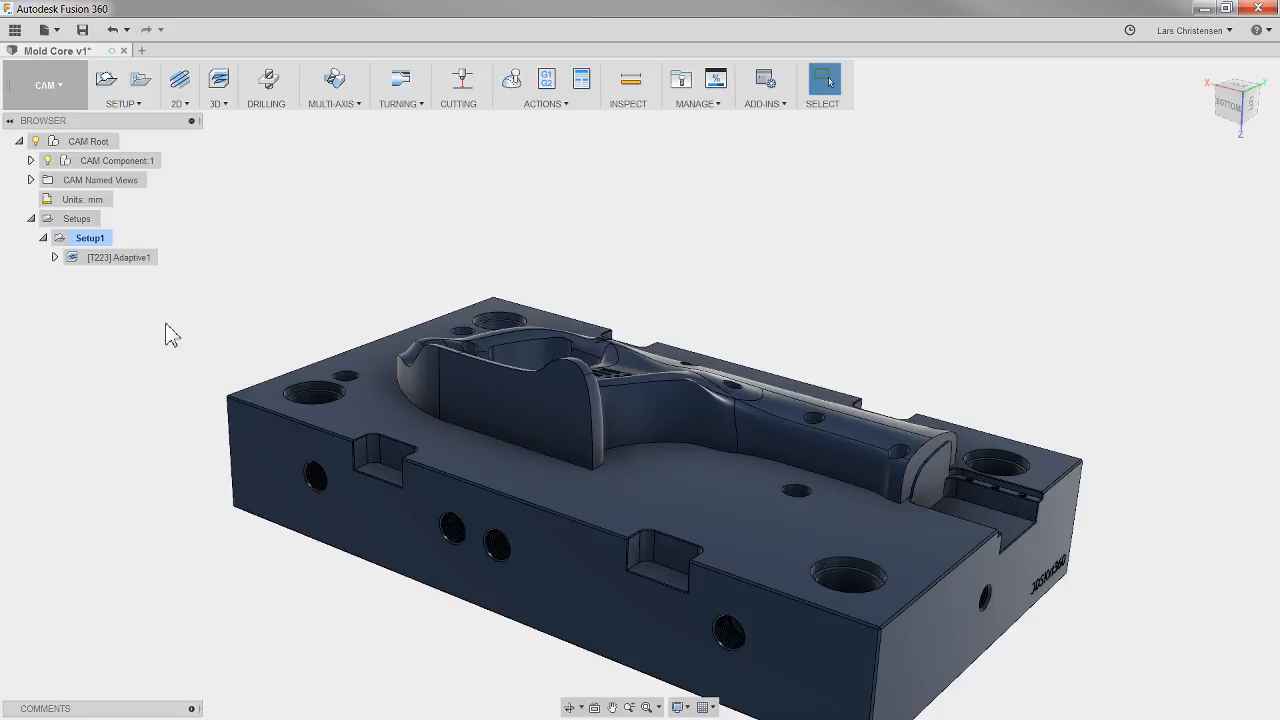
{"action": "left_click", "coordinate": [126, 260]}
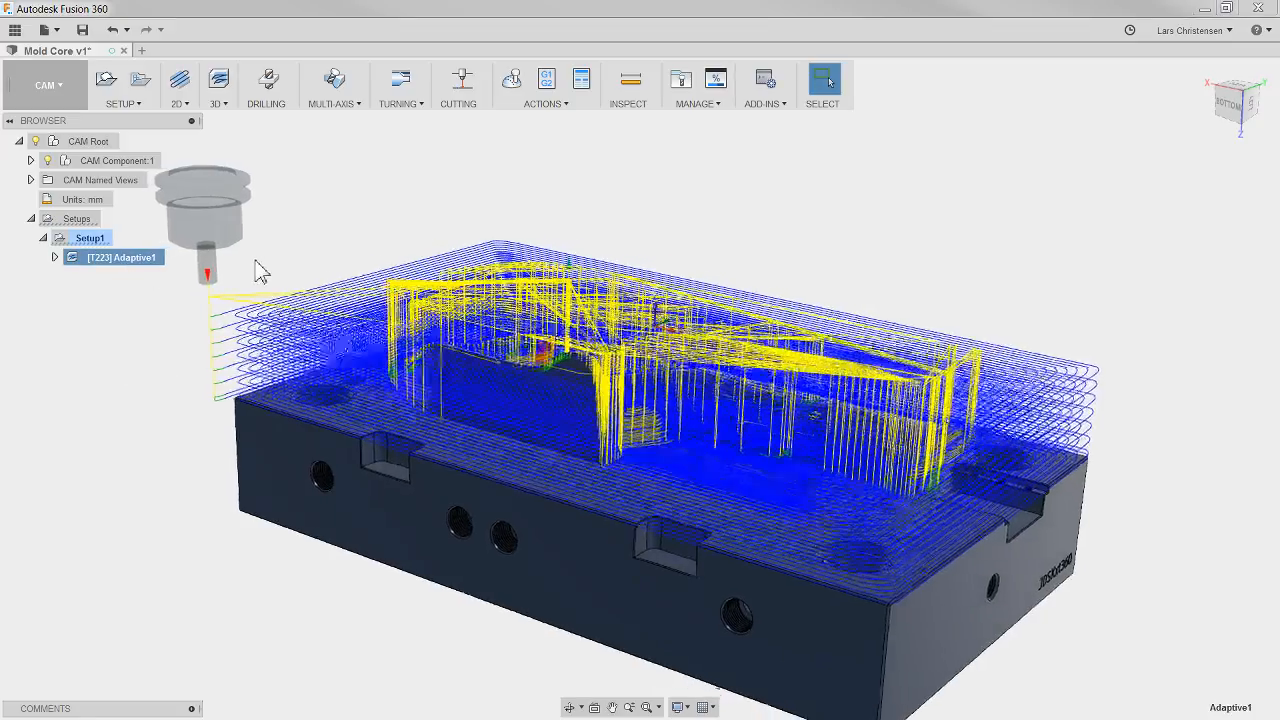
{"action": "middle_click_drag", "start_coordinate": [183, 268], "coordinate": [262, 190], "text": "shift"}
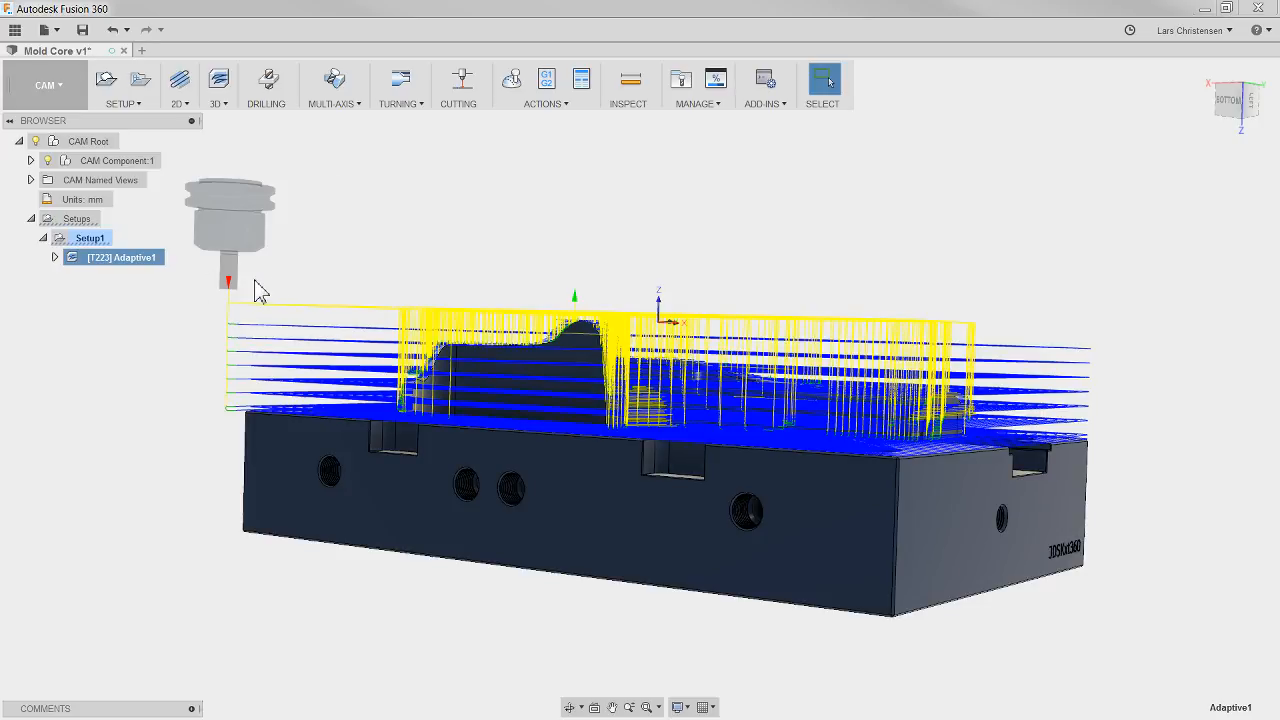
{"action": "middle_click_drag", "start_coordinate": [258, 290], "coordinate": [210, 355], "text": "shift"}
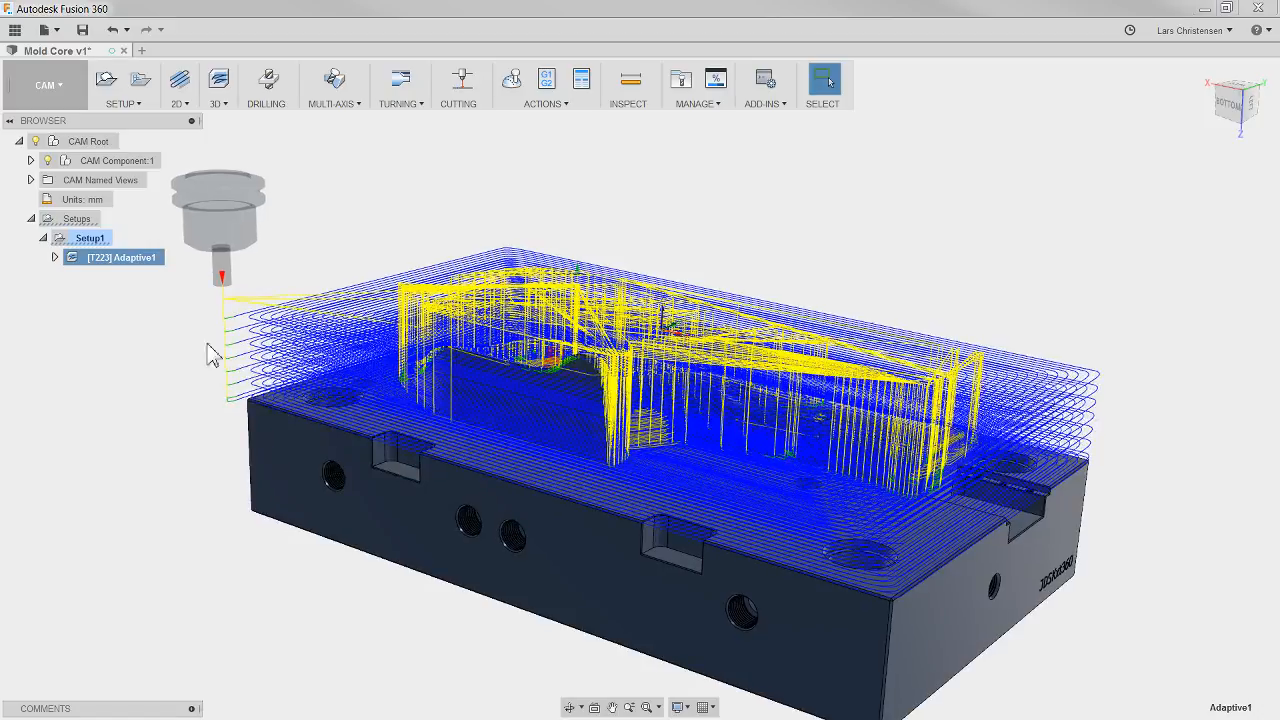
{"action": "left_click", "coordinate": [148, 272]}
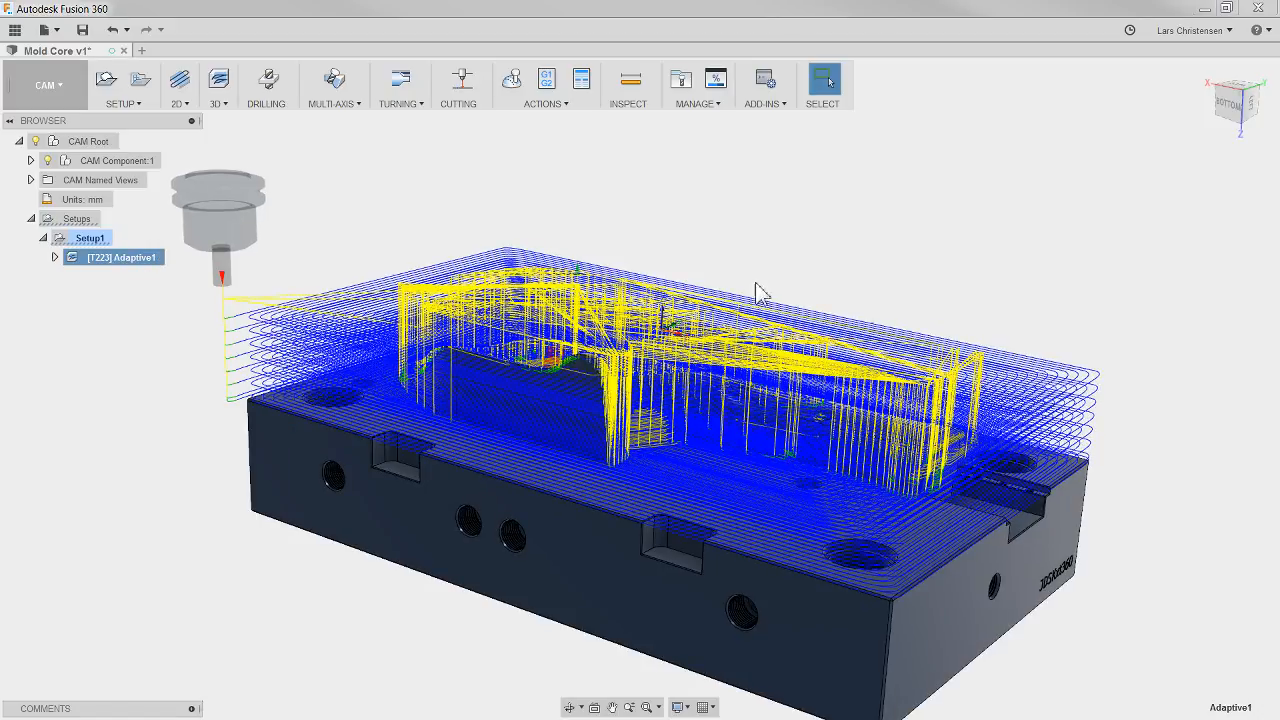
{"action": "left_click", "coordinate": [1185, 261]}
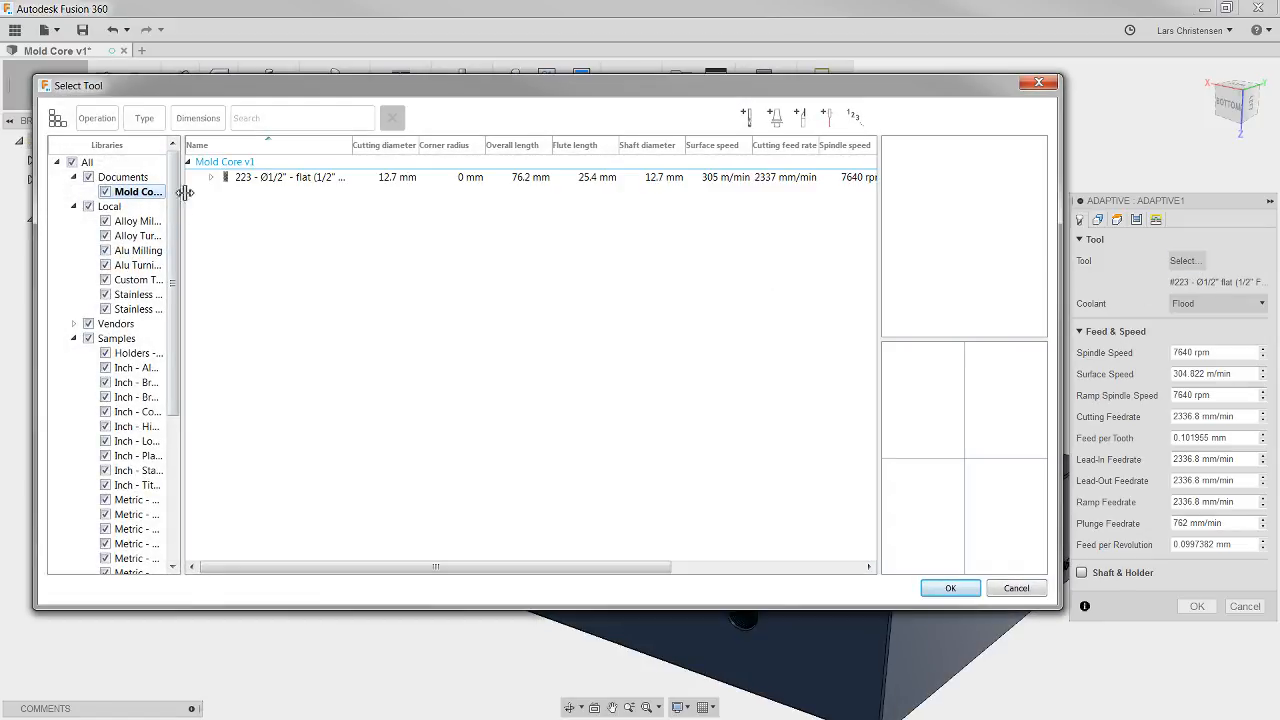
{"action": "left_click_drag", "start_coordinate": [176, 188], "coordinate": [178, 260]}
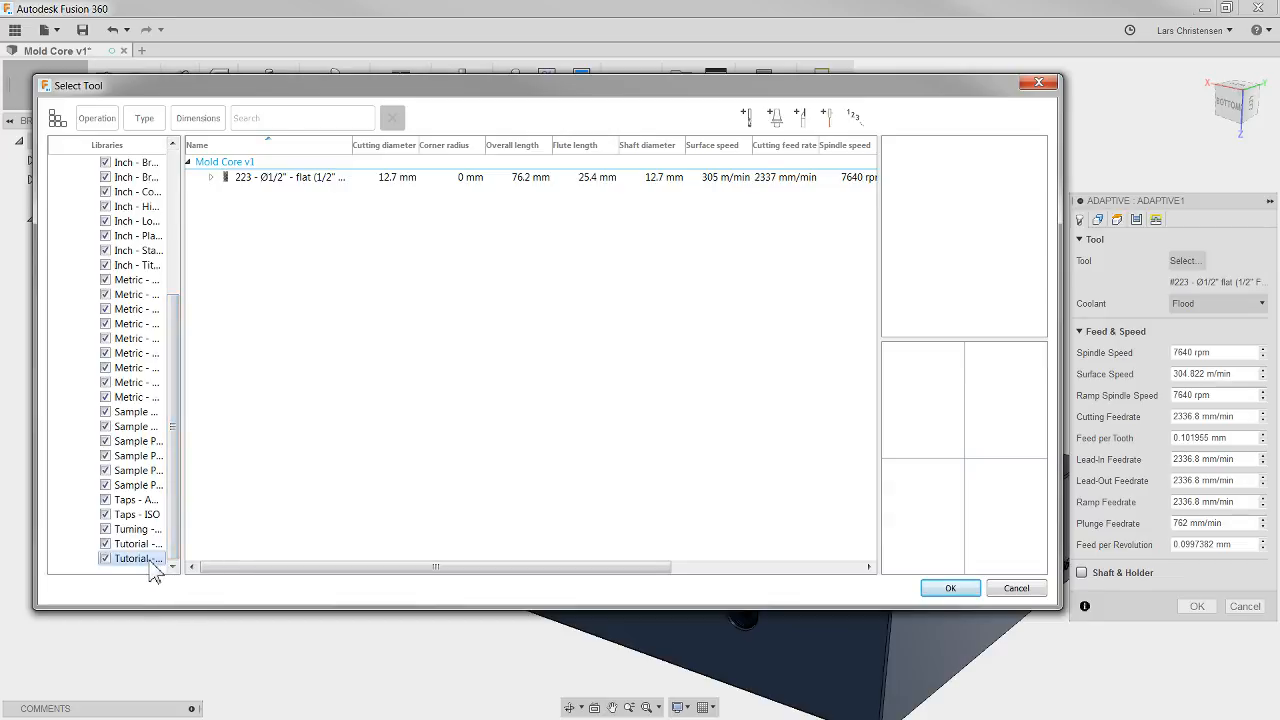
{"action": "left_click", "coordinate": [148, 559]}
{"action": "left_click", "coordinate": [303, 195]}
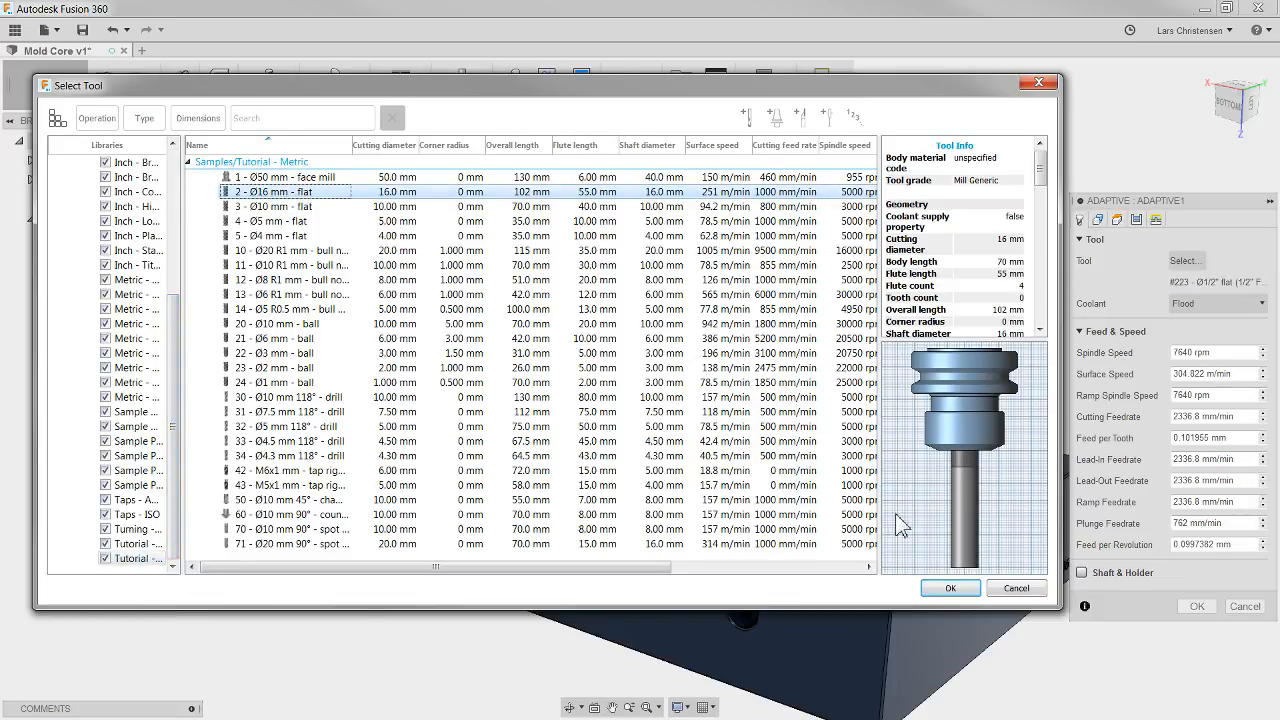
{"action": "left_click", "coordinate": [976, 588]}
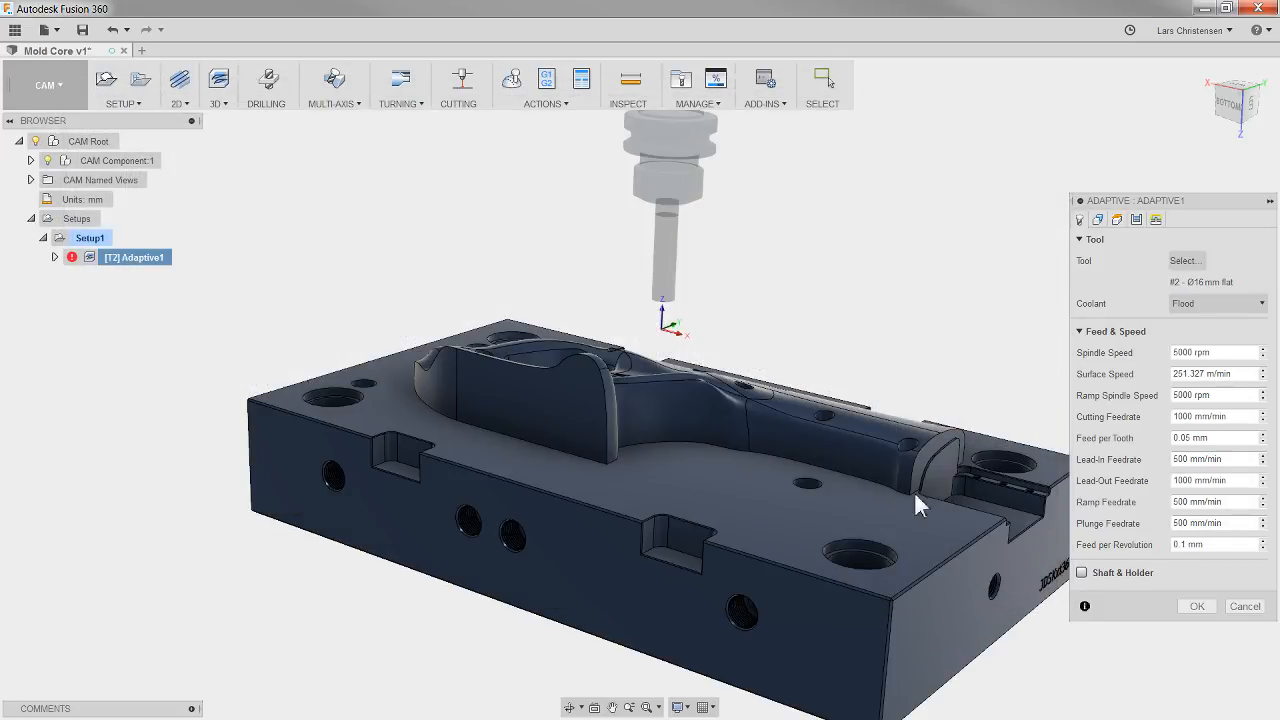
Step: Accept the tool change and regenerate the adaptive toolpath with the Ø16 mm flat end mill
{"action": "middle_click_drag", "start_coordinate": [675, 315], "coordinate": [676, 397], "text": "shift"}
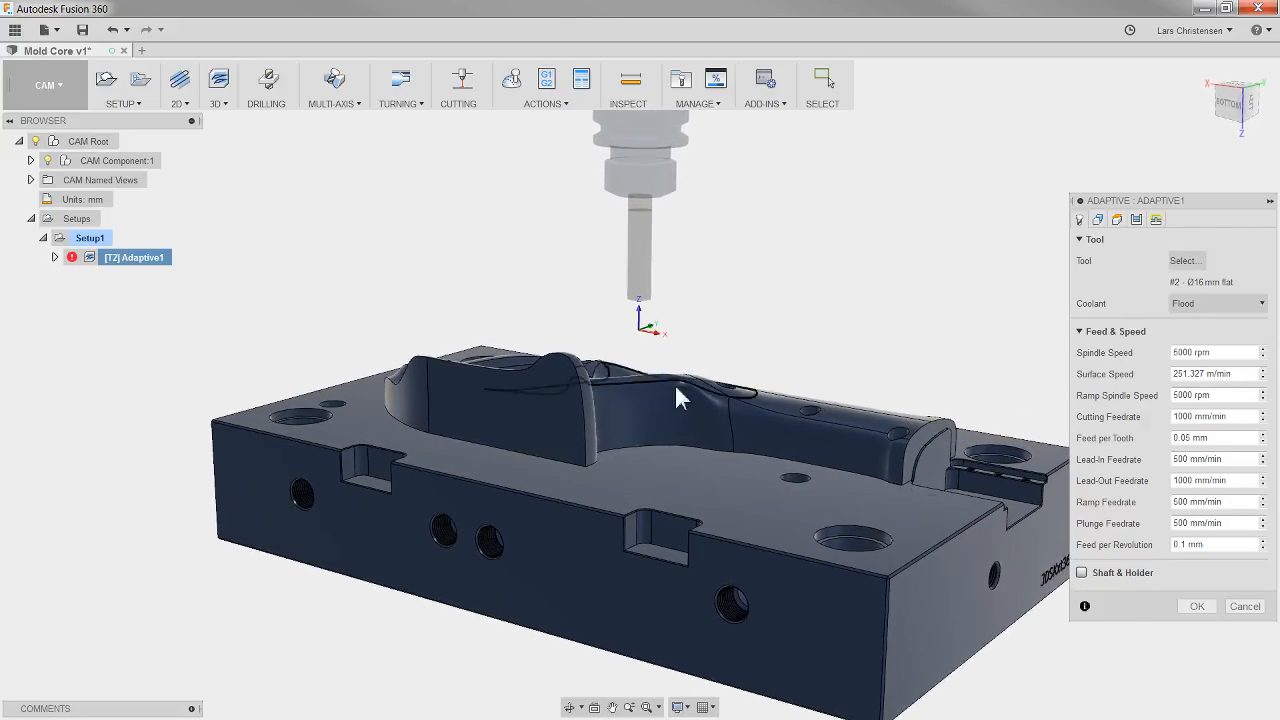
{"action": "left_click", "coordinate": [1185, 618]}
{"action": "middle_click_drag", "start_coordinate": [483, 440], "coordinate": [570, 438], "text": "shift"}
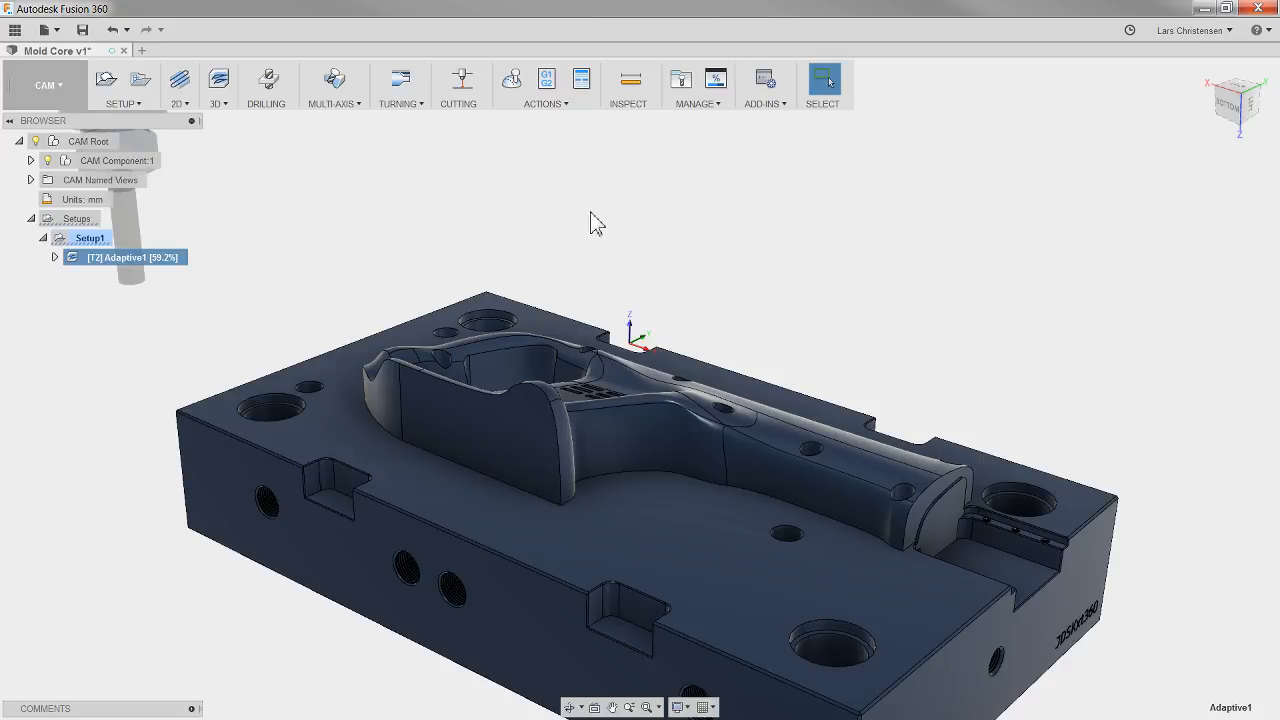
{"action": "middle_click_drag", "start_coordinate": [591, 223], "coordinate": [716, 340], "text": "shift"}
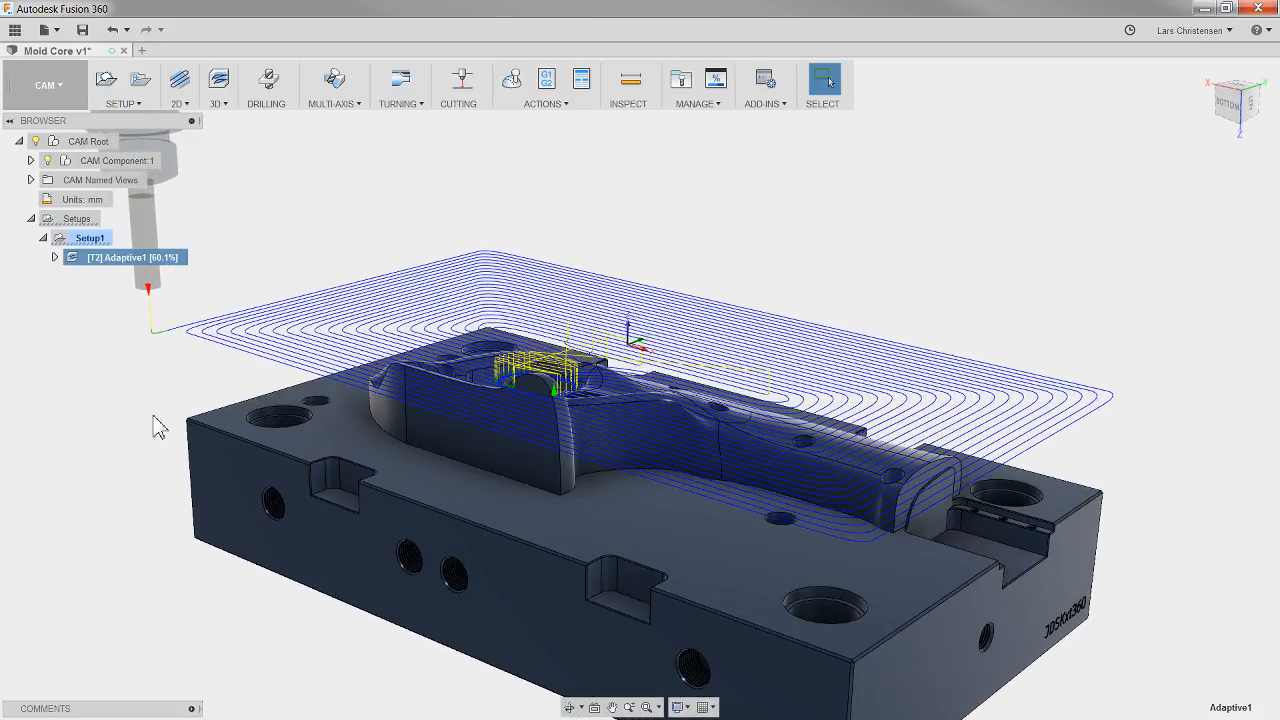
{"action": "middle_click_drag", "start_coordinate": [155, 377], "coordinate": [240, 148], "text": "shift"}
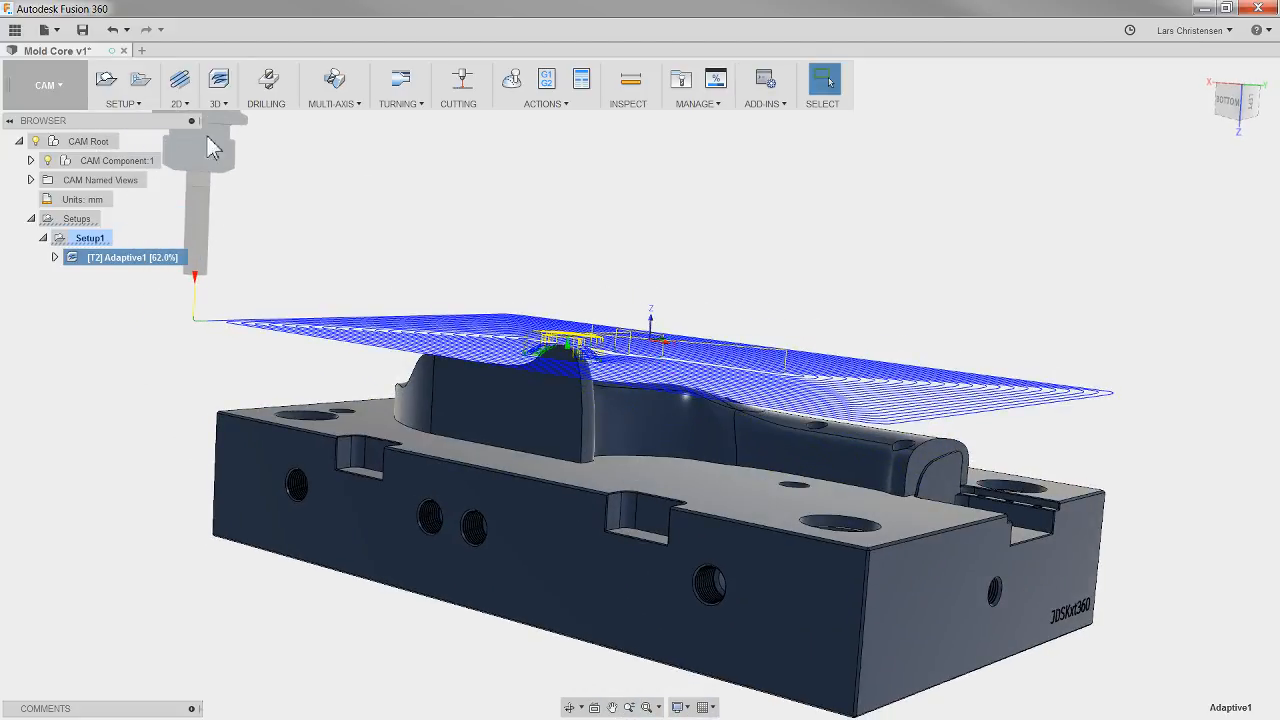
{"action": "middle_click_drag", "start_coordinate": [174, 283], "coordinate": [188, 235], "text": "shift"}
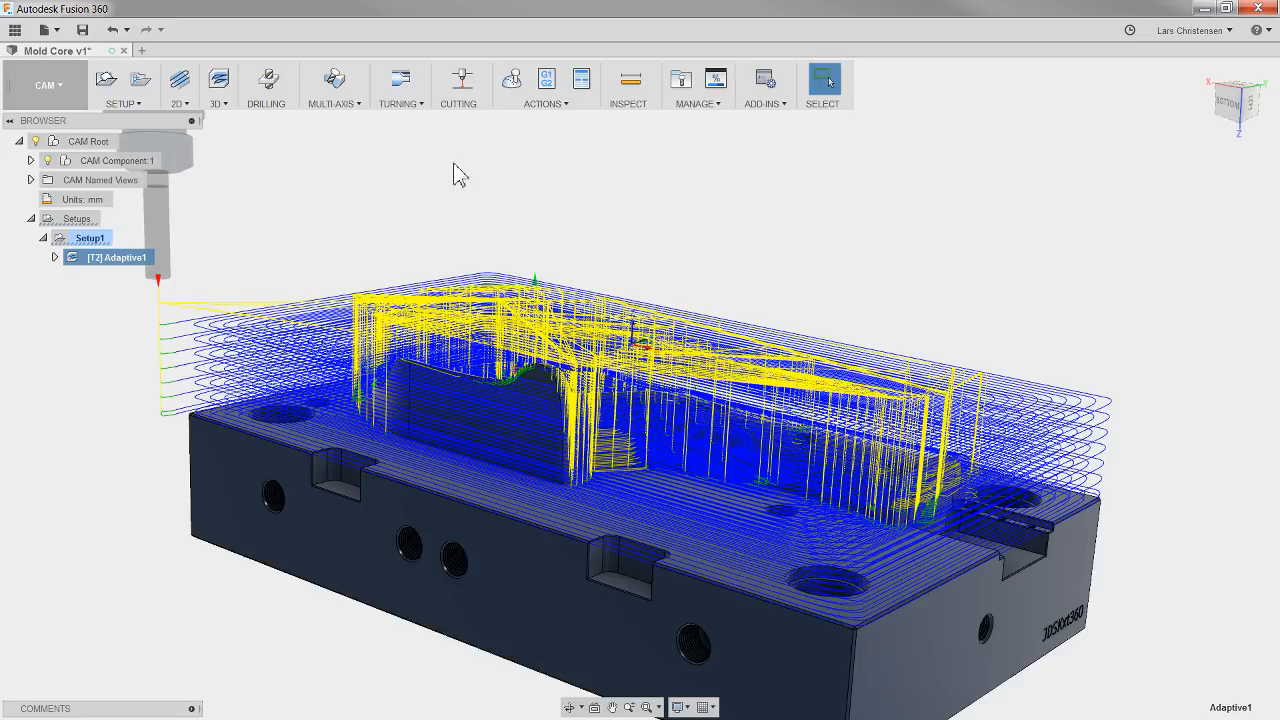
Step: Simulate the toolpath of the Ø16 mm flat end mill to check the longer tool for holder collisions, ending with the simulation closed
{"action": "left_click", "coordinate": [511, 80]}
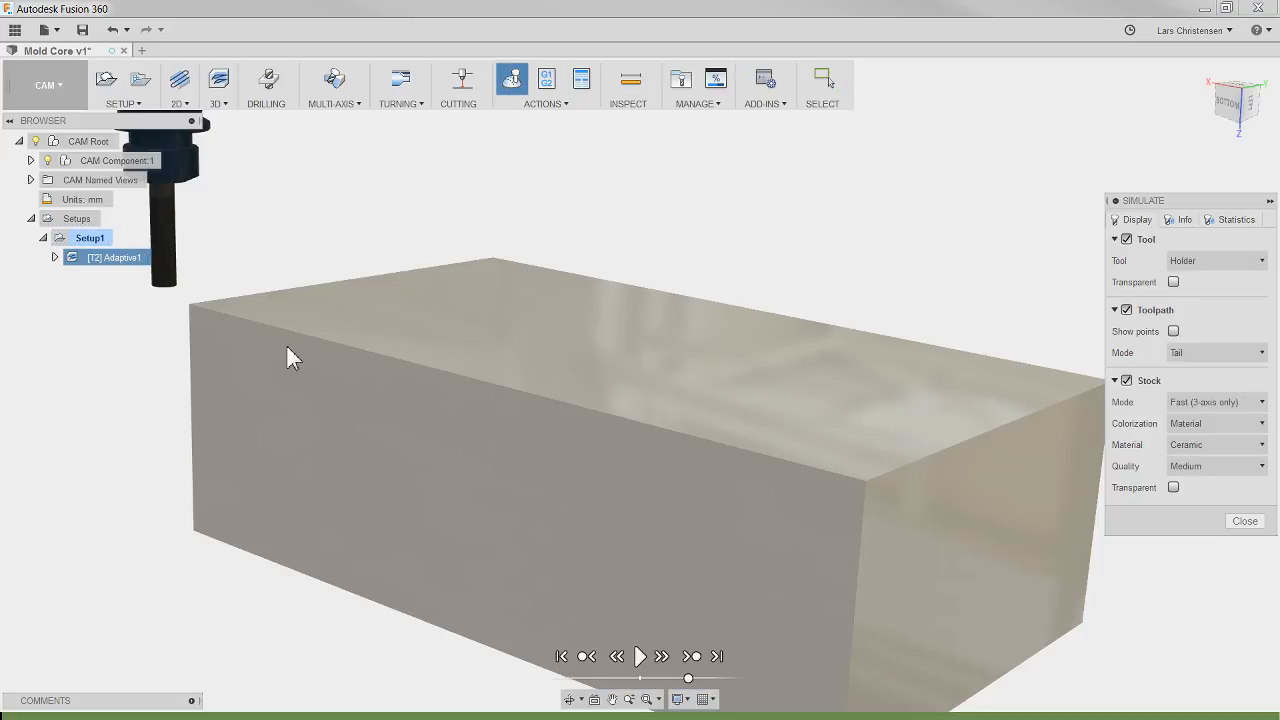
{"action": "left_click", "coordinate": [641, 657]}
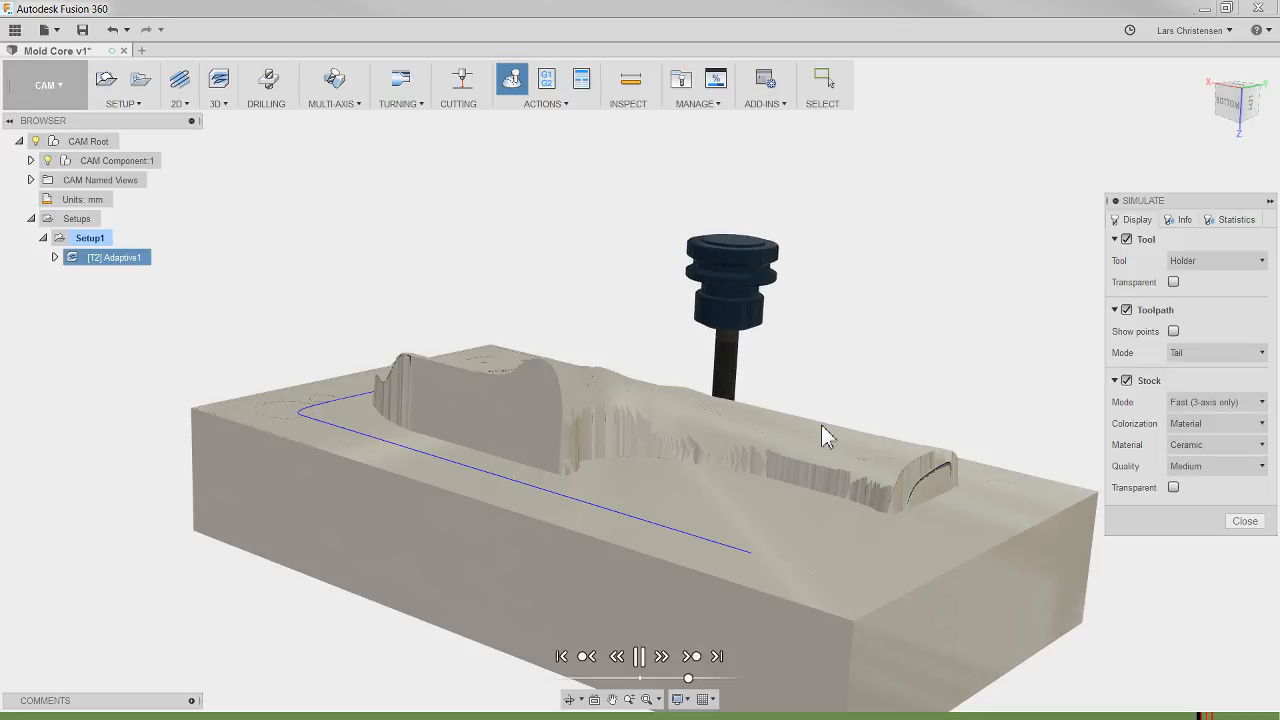
{"action": "middle_click_drag", "start_coordinate": [915, 480], "coordinate": [899, 522], "text": "shift"}
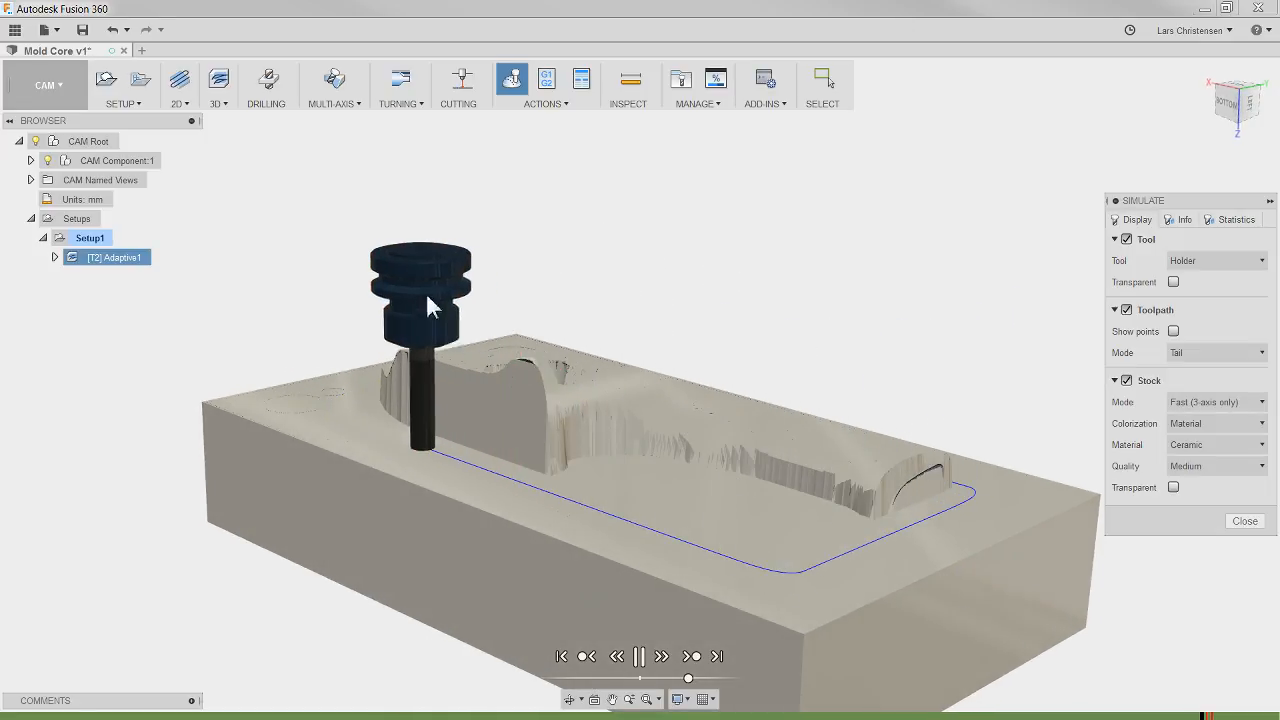
{"action": "left_click", "coordinate": [1245, 521]}
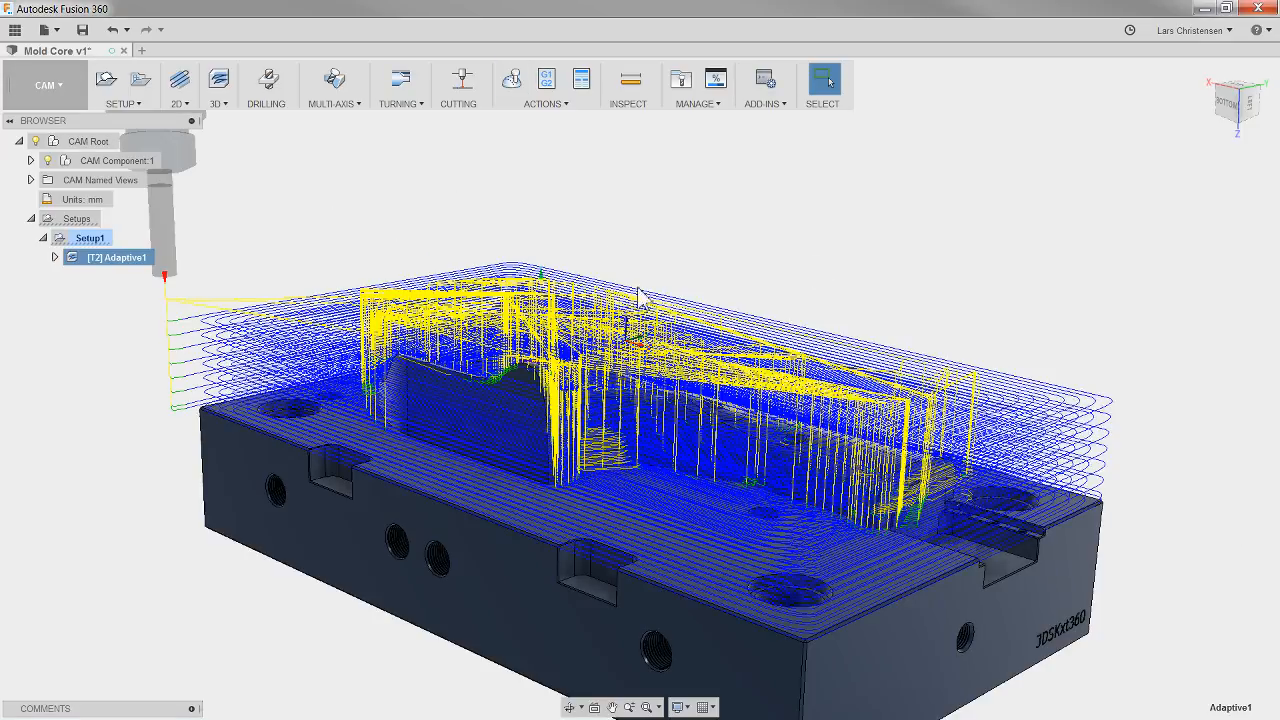
Step: Edit the adaptive operation and assign tool 223, the Ø1/2" flat end mill, from the Mold Core document's tool list
{"action": "left_click", "coordinate": [97, 256]}
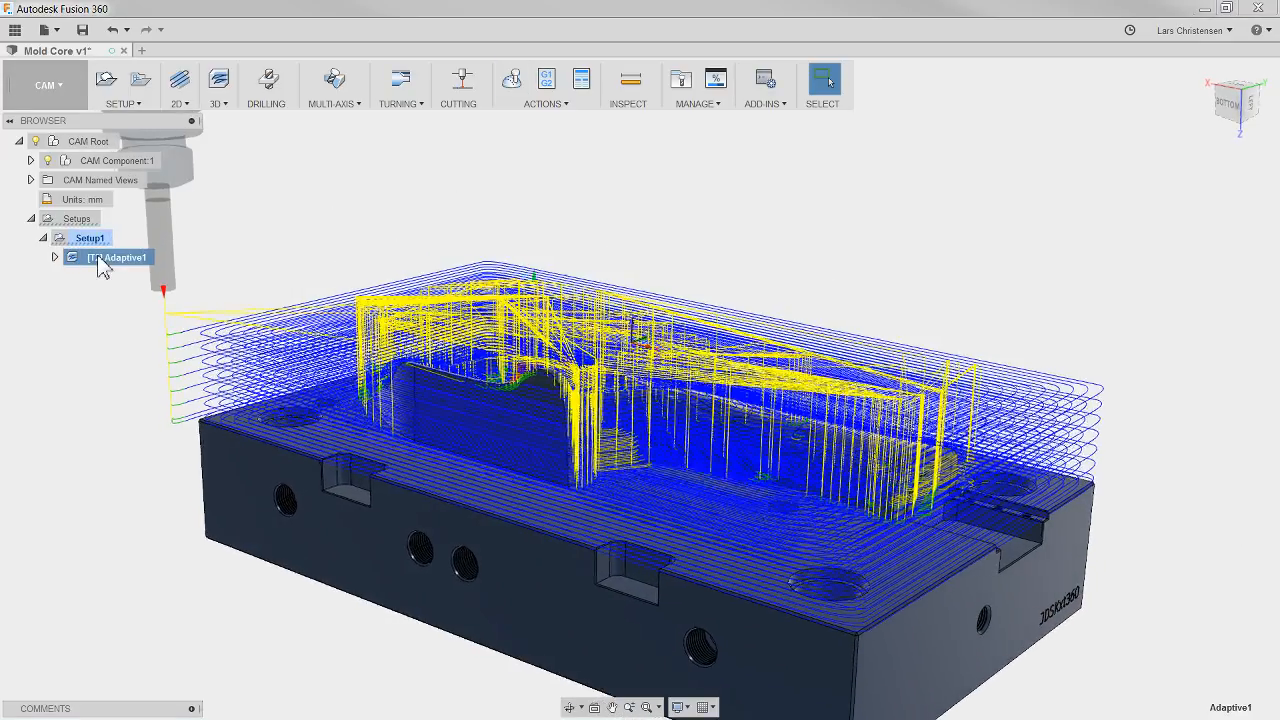
{"action": "right_click", "coordinate": [92, 260]}
{"action": "left_click", "coordinate": [102, 265]}
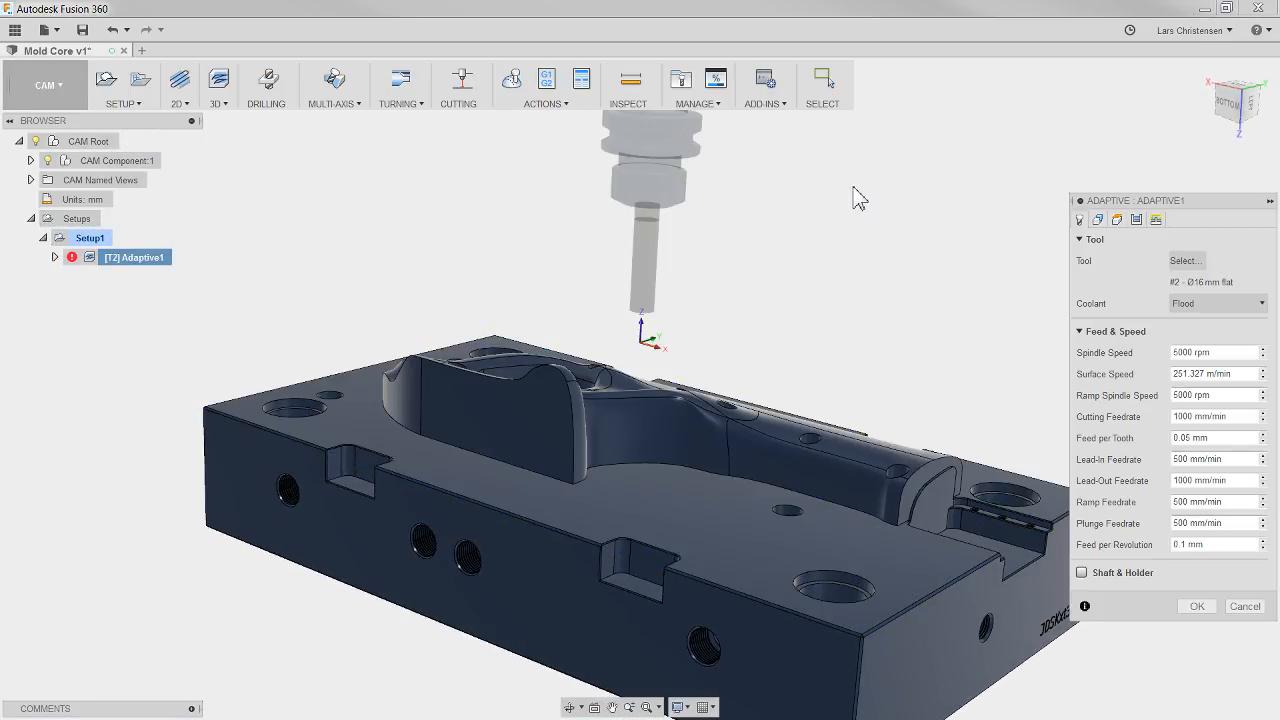
{"action": "left_click", "coordinate": [1187, 262]}
{"action": "left_click", "coordinate": [250, 195]}
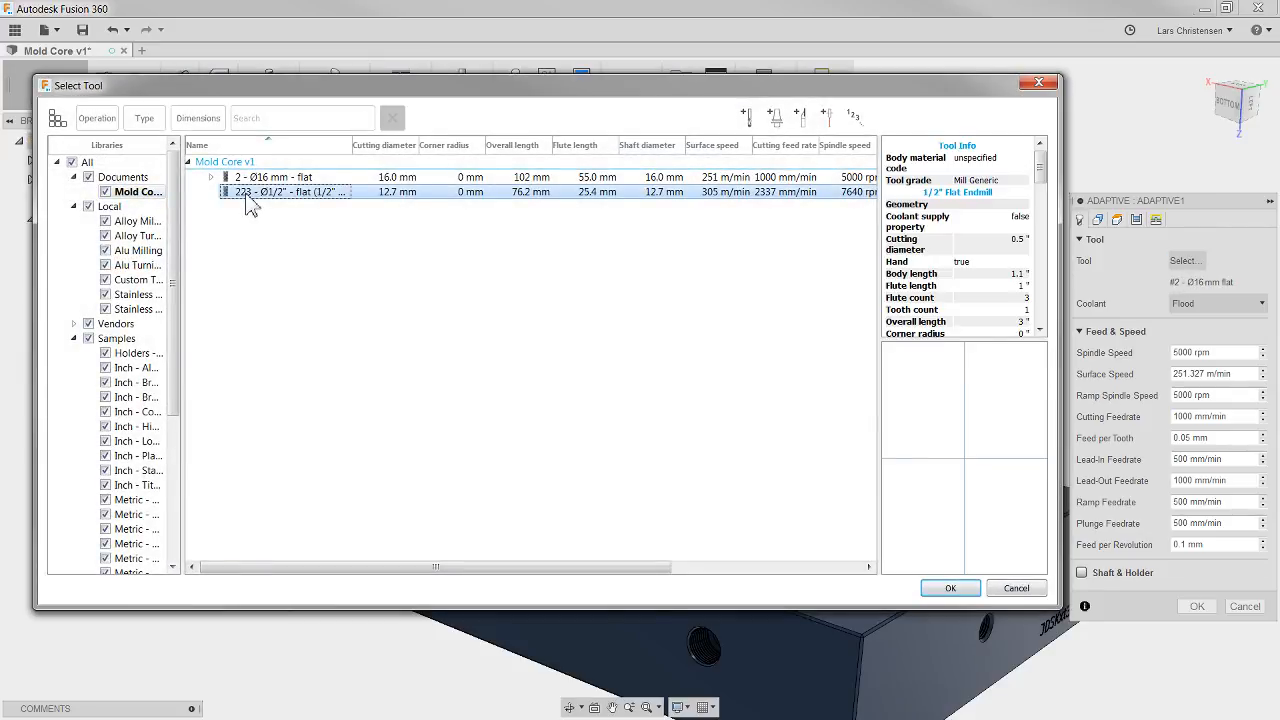
{"action": "left_click", "coordinate": [949, 590]}
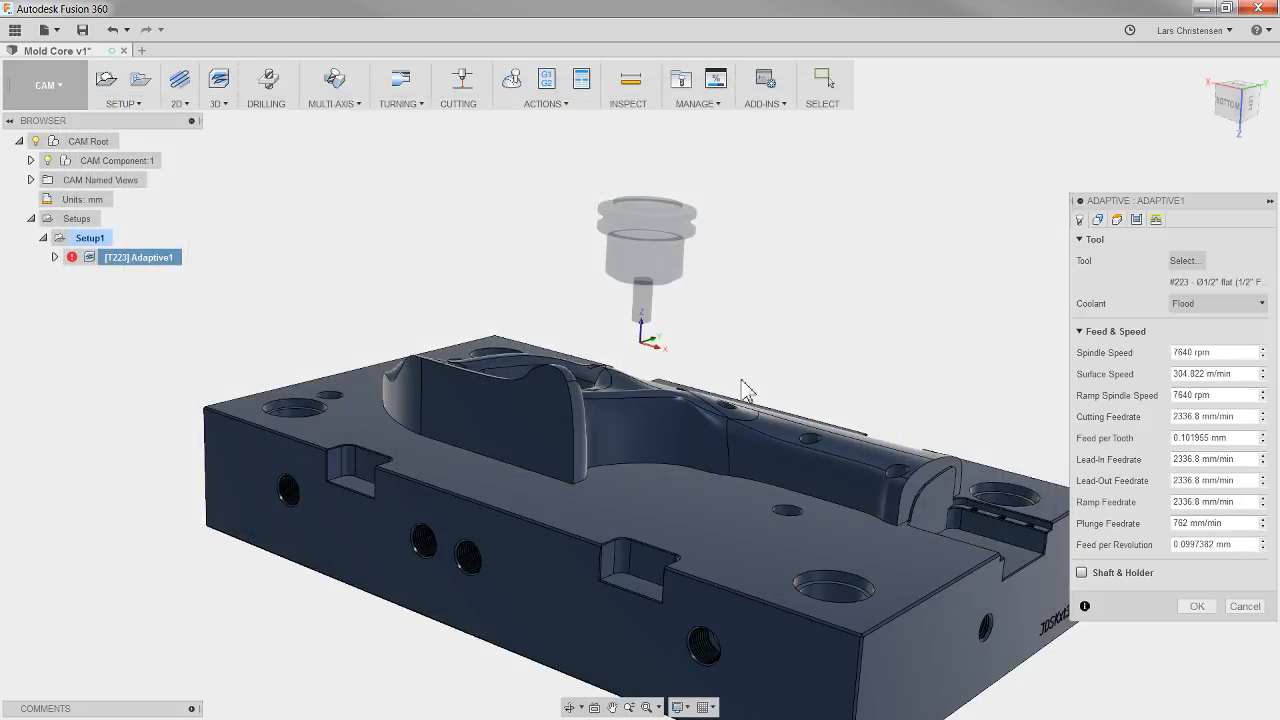
{"action": "middle_click_drag", "start_coordinate": [741, 380], "coordinate": [772, 338], "text": "shift"}
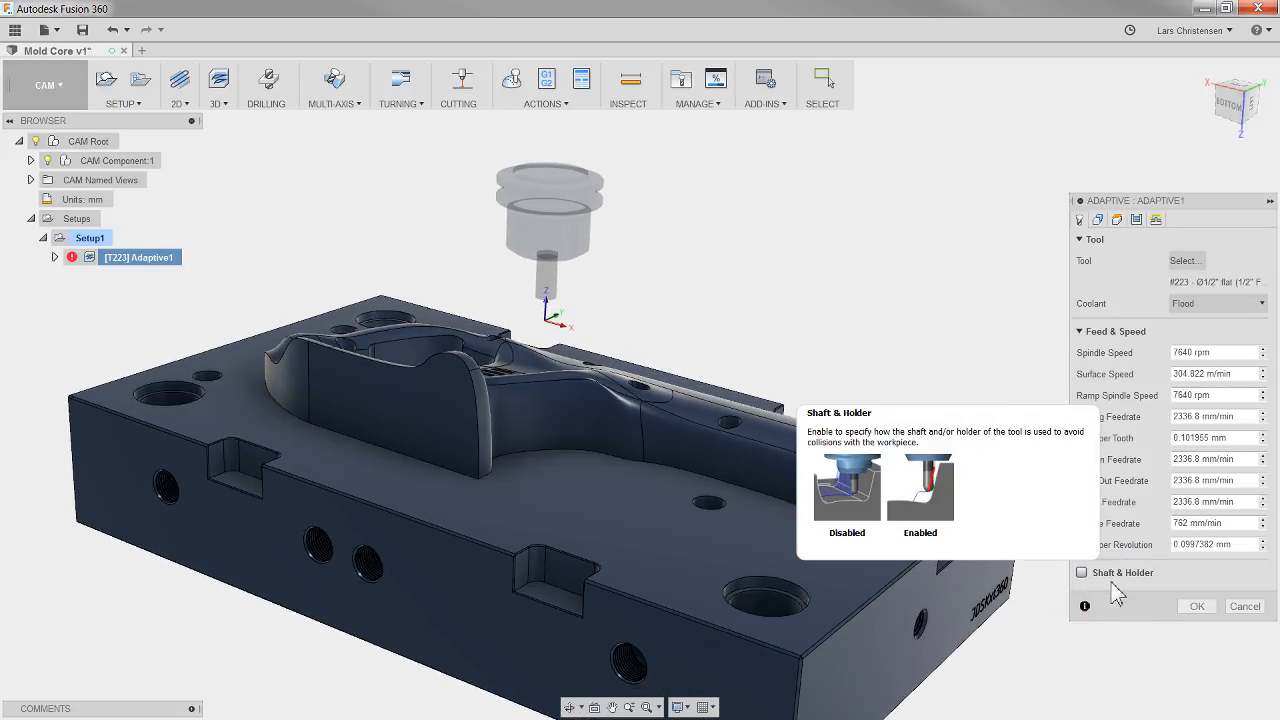
Step: Enable Shaft & Holder collision handling for the adaptive operation and set its mode to Pull away
{"action": "left_click", "coordinate": [1085, 575]}
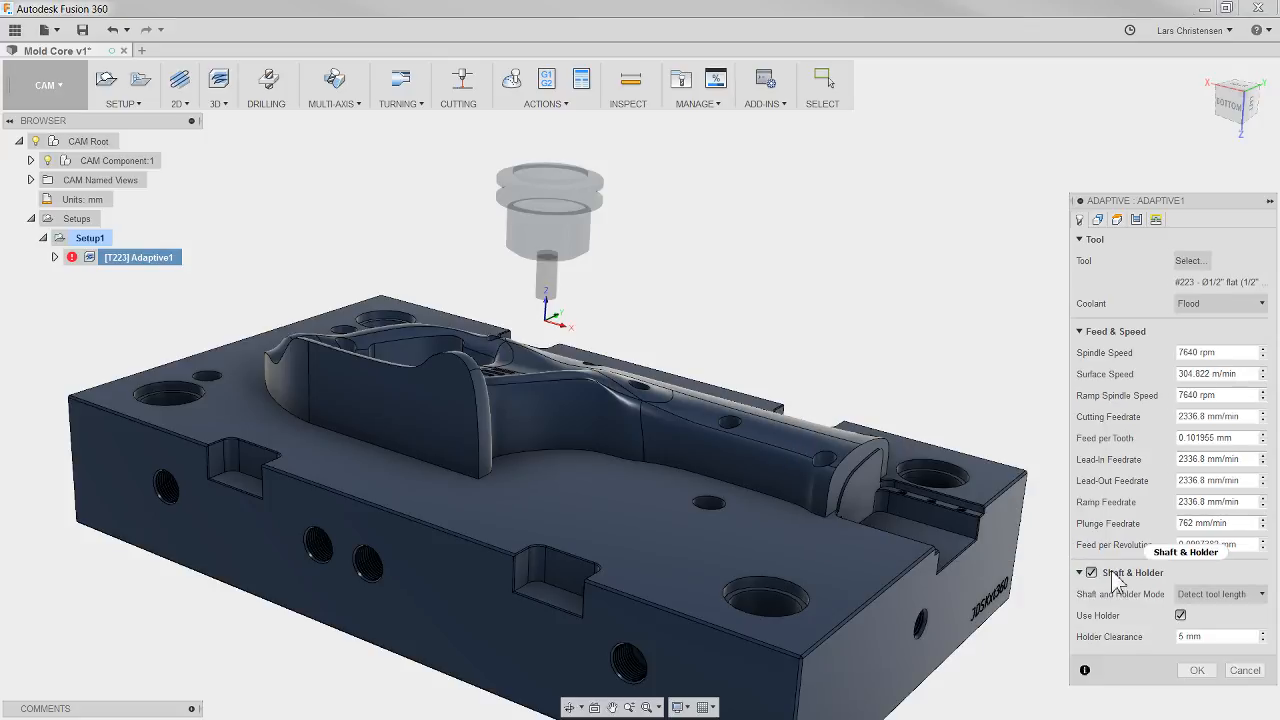
{"action": "left_click", "coordinate": [1232, 595]}
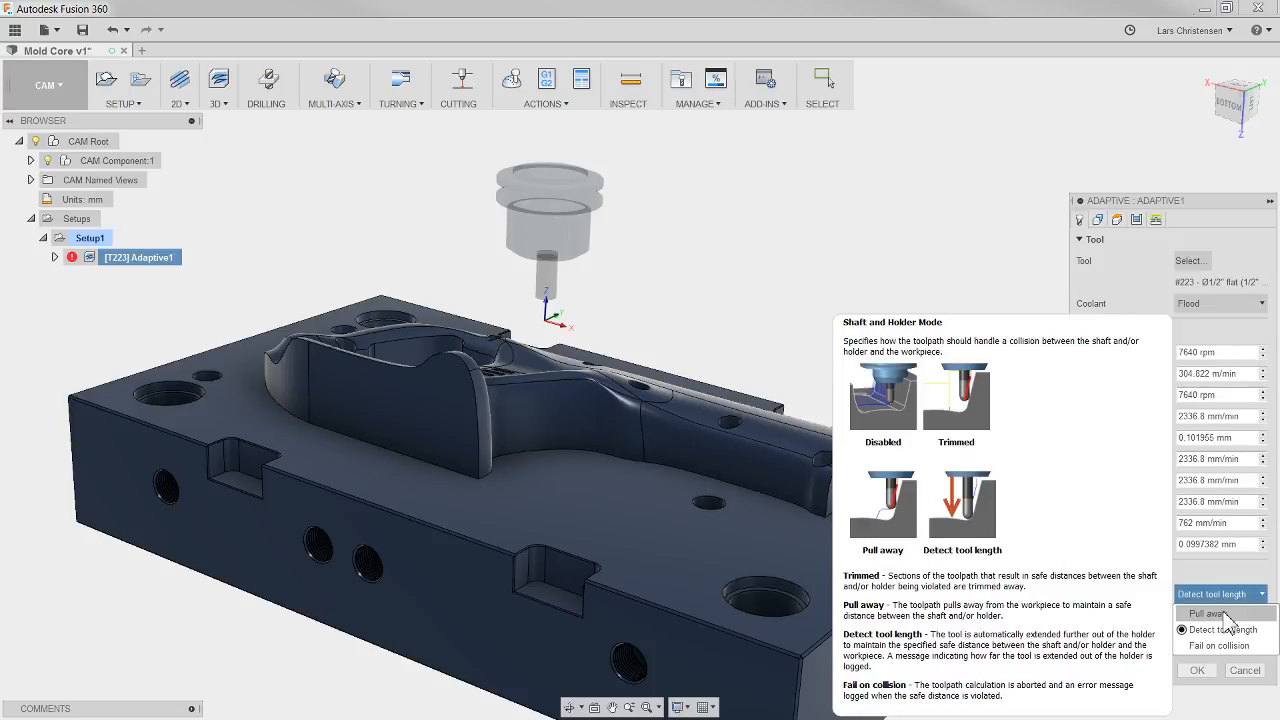
{"action": "left_click", "coordinate": [1222, 614]}
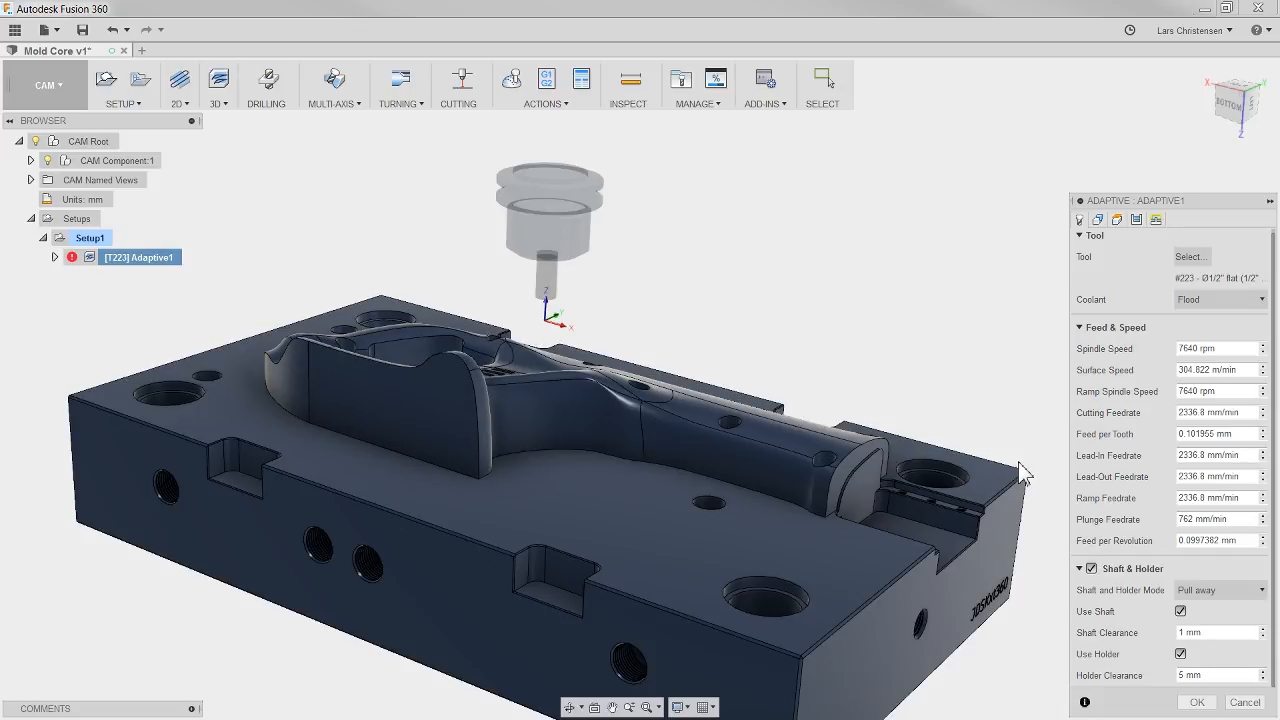
Step: Set the adaptive operation's maximum roughing stepdown to 20 mm and accept the edit to regenerate the toolpath
{"action": "left_click", "coordinate": [1138, 221]}
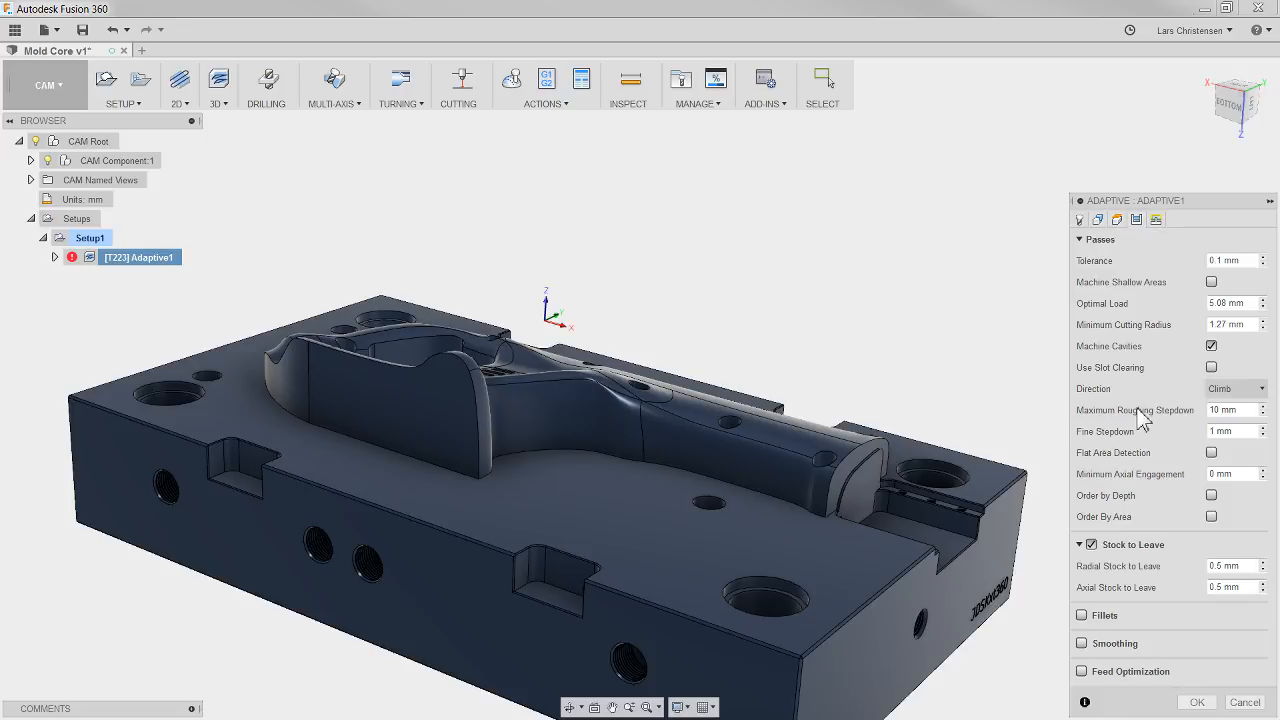
{"action": "left_click", "coordinate": [1174, 419]}
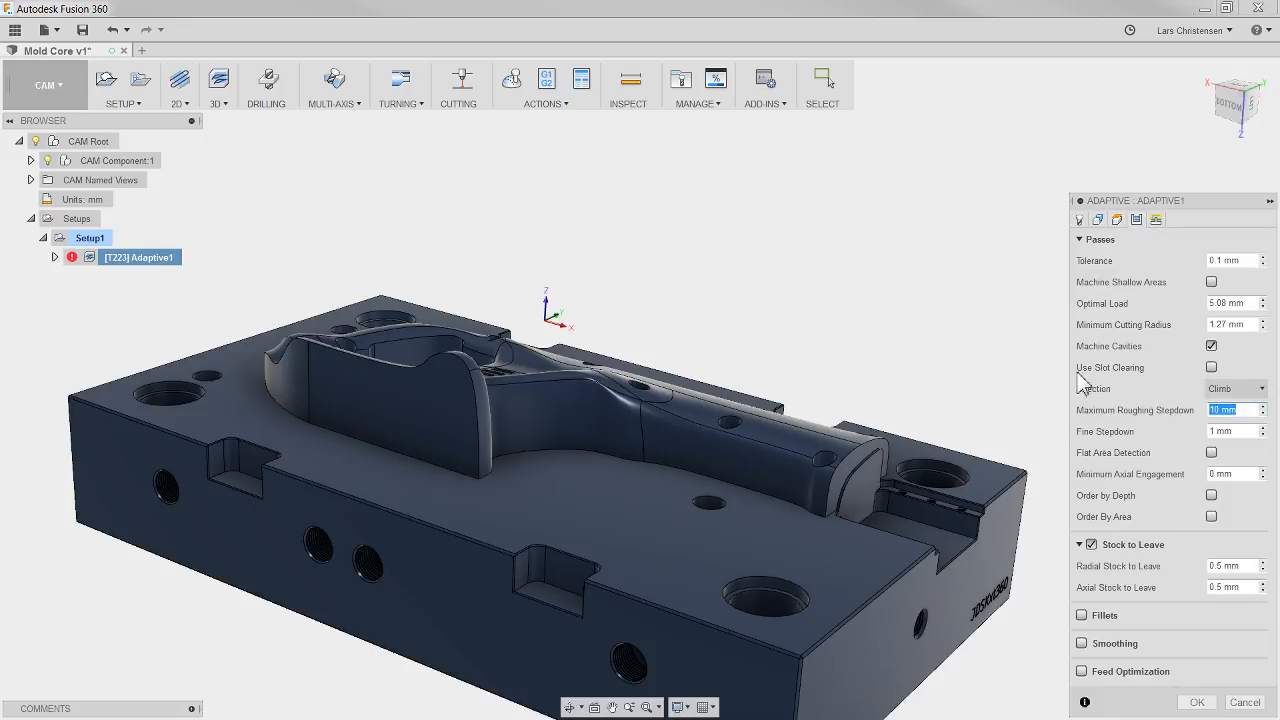
{"action": "type", "text": "20"}
{"action": "left_click", "coordinate": [1217, 701]}
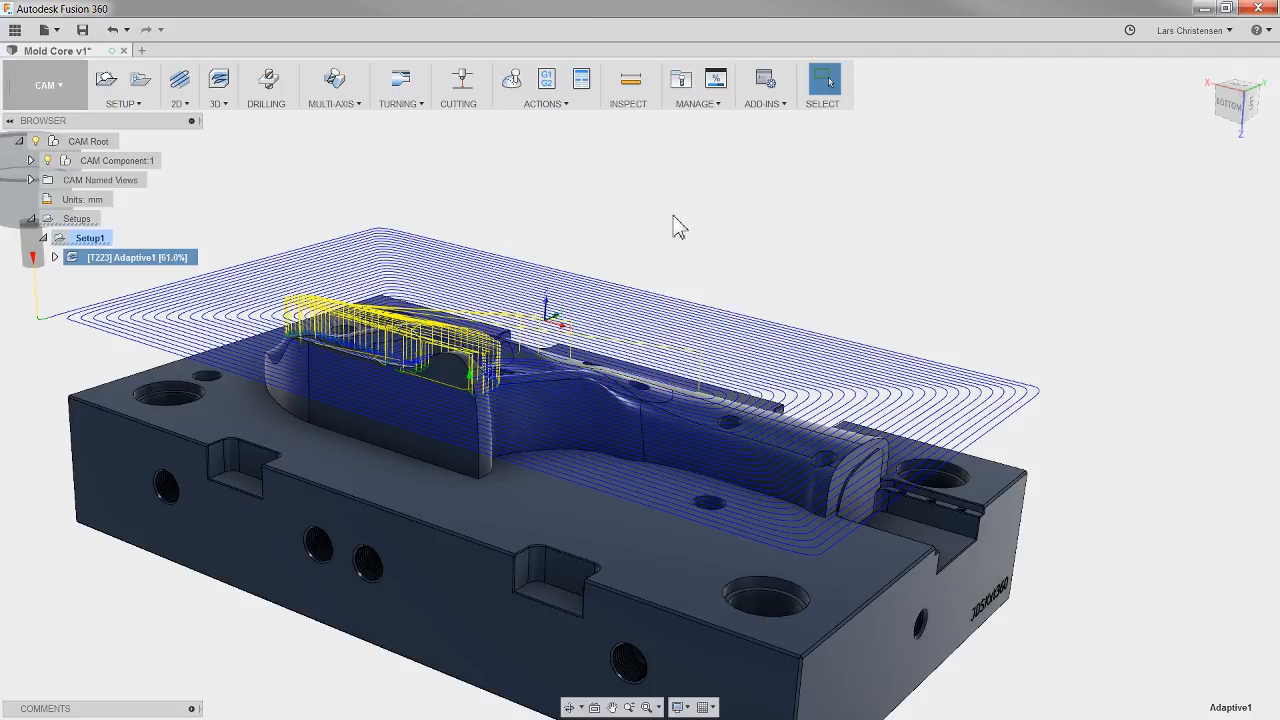
Step: Simulate the regenerated Ø1/2" flat end mill toolpath and jump to its end to inspect the remaining stock
{"action": "middle_click_drag", "start_coordinate": [674, 226], "coordinate": [267, 355], "text": "shift"}
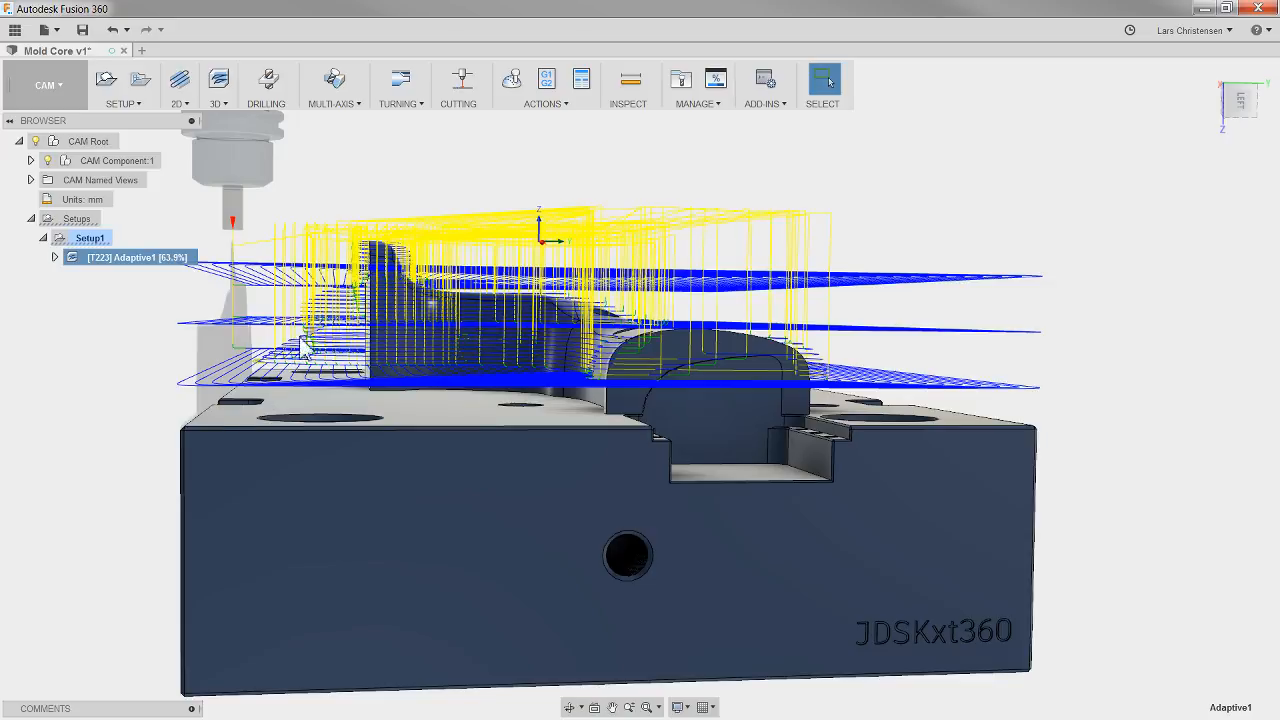
{"action": "middle_click_drag", "start_coordinate": [278, 442], "coordinate": [754, 236], "text": "shift"}
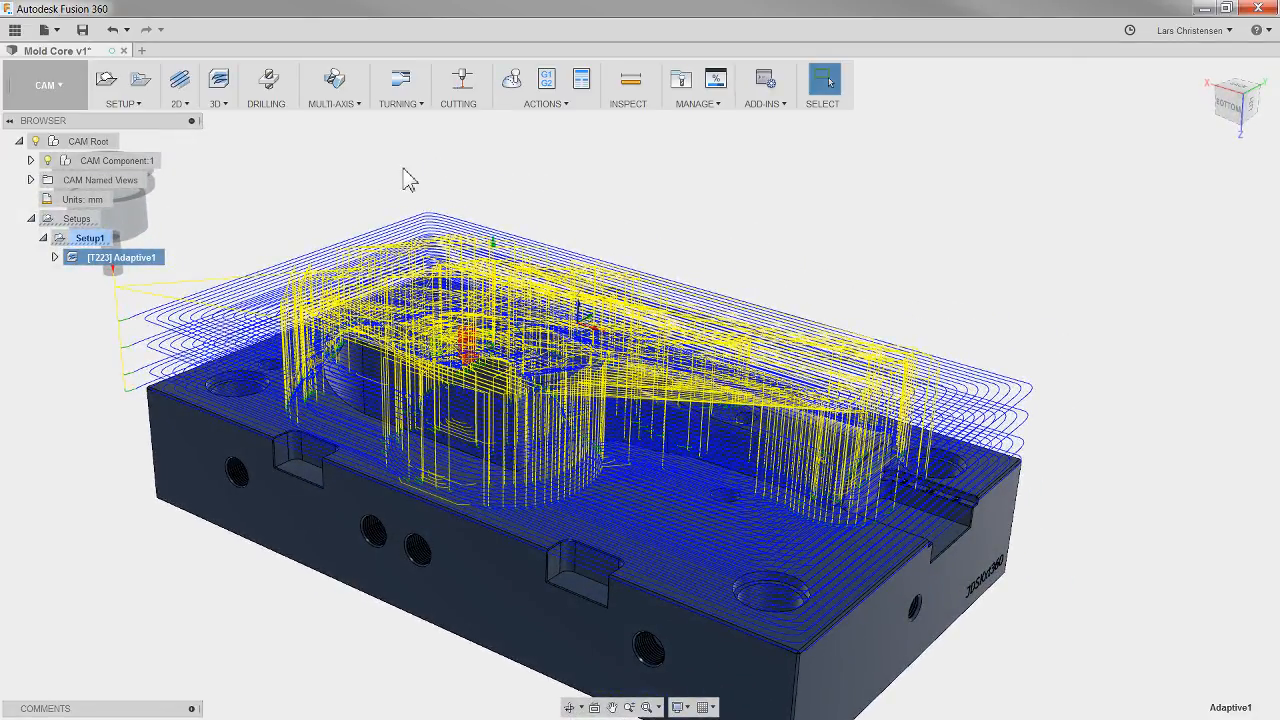
{"action": "left_click", "coordinate": [511, 80]}
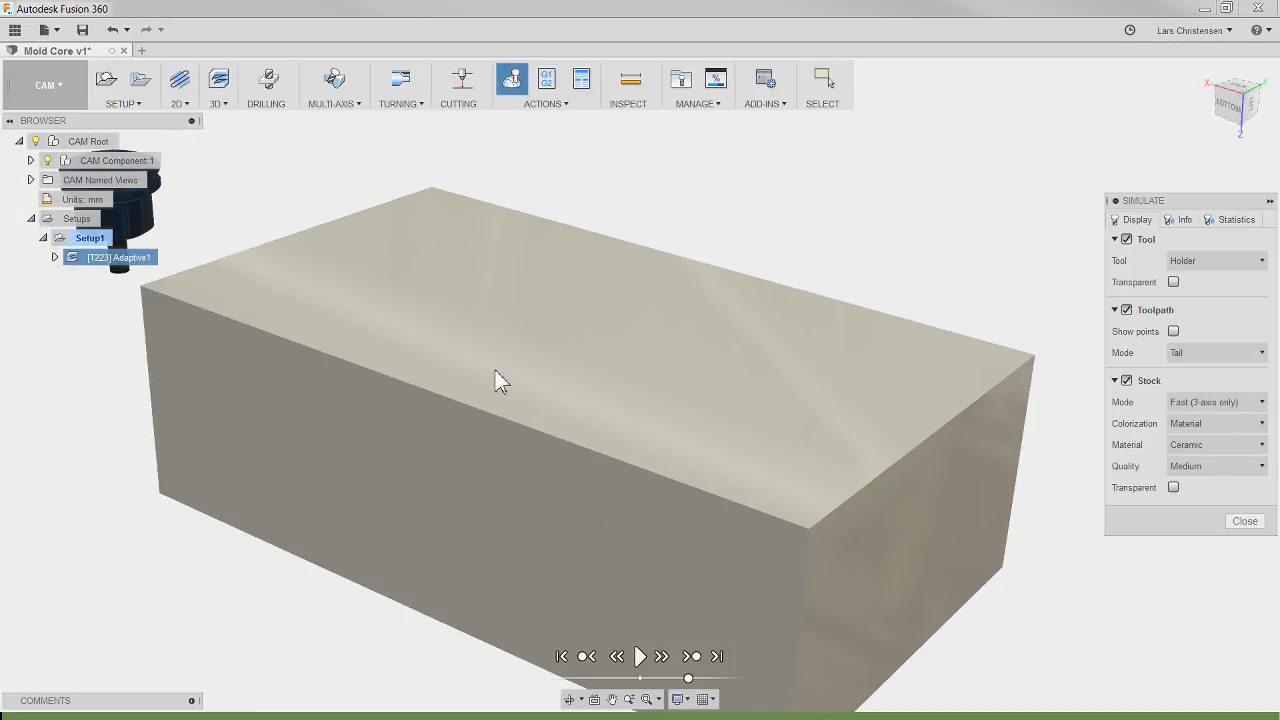
{"action": "left_click", "coordinate": [718, 656]}
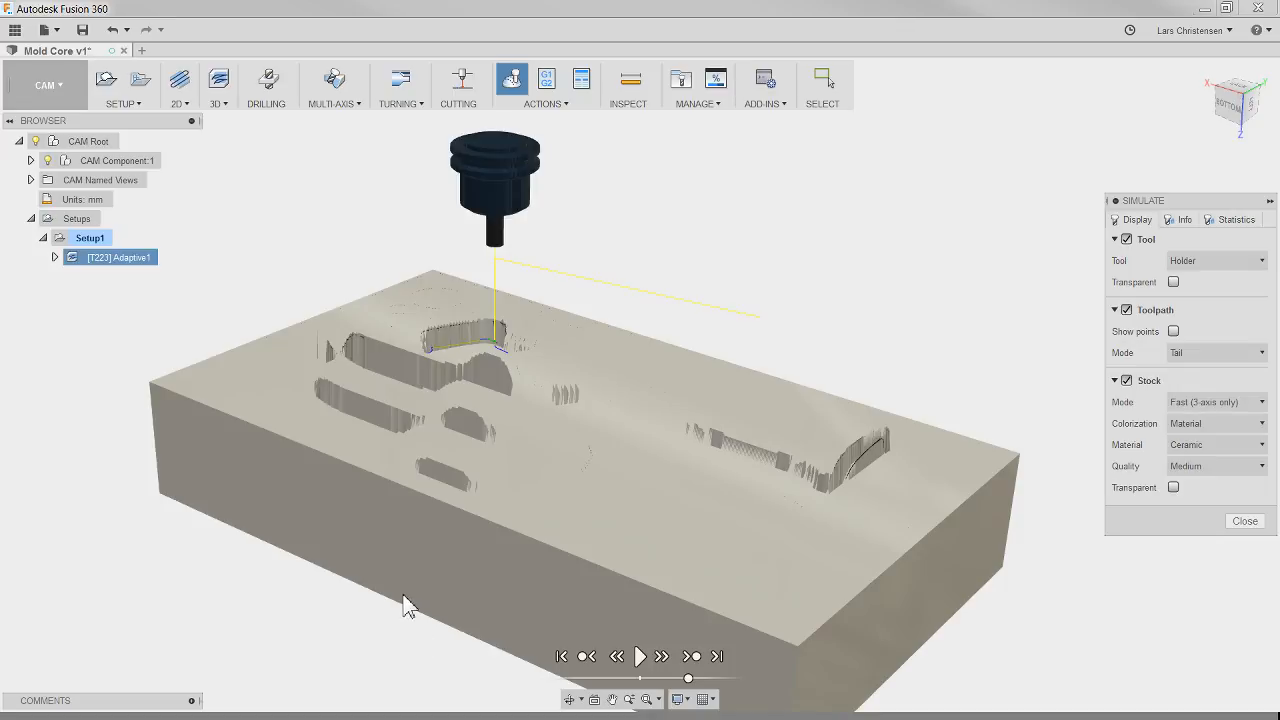
{"action": "scroll", "coordinate": [424, 584], "scroll_direction": "up", "scroll_amount": 3}
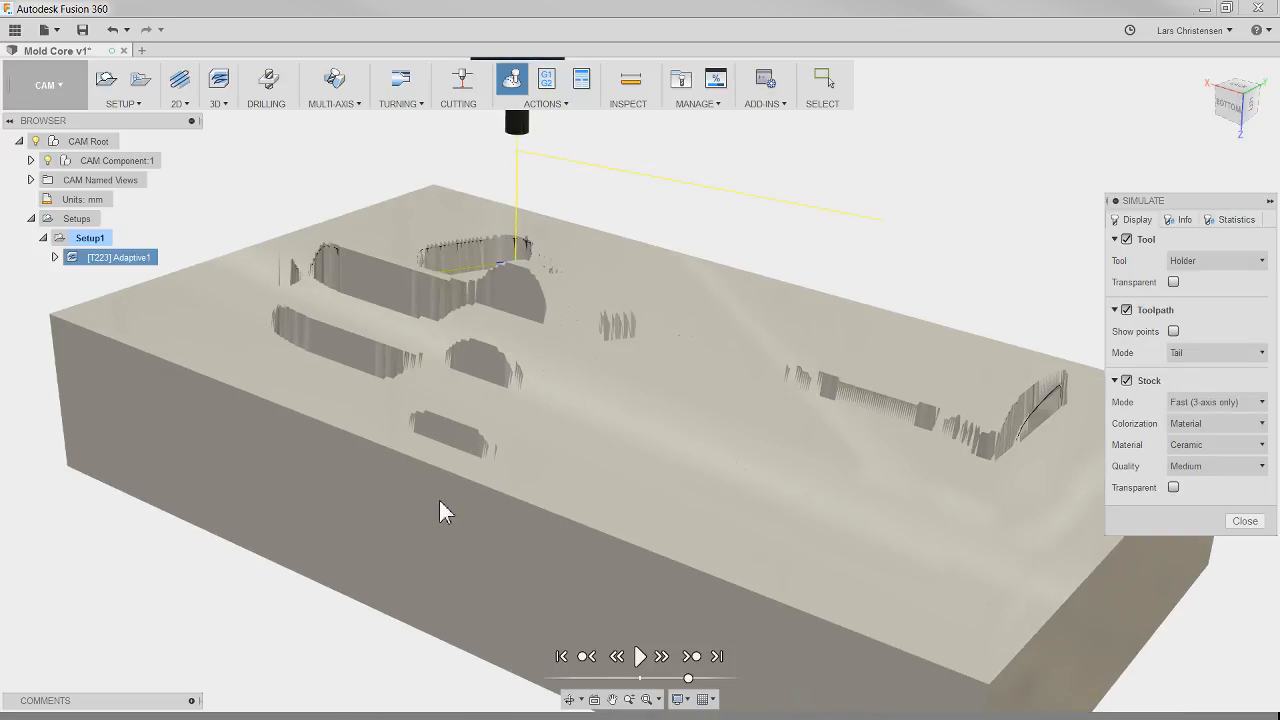
{"action": "left_click", "coordinate": [641, 658]}
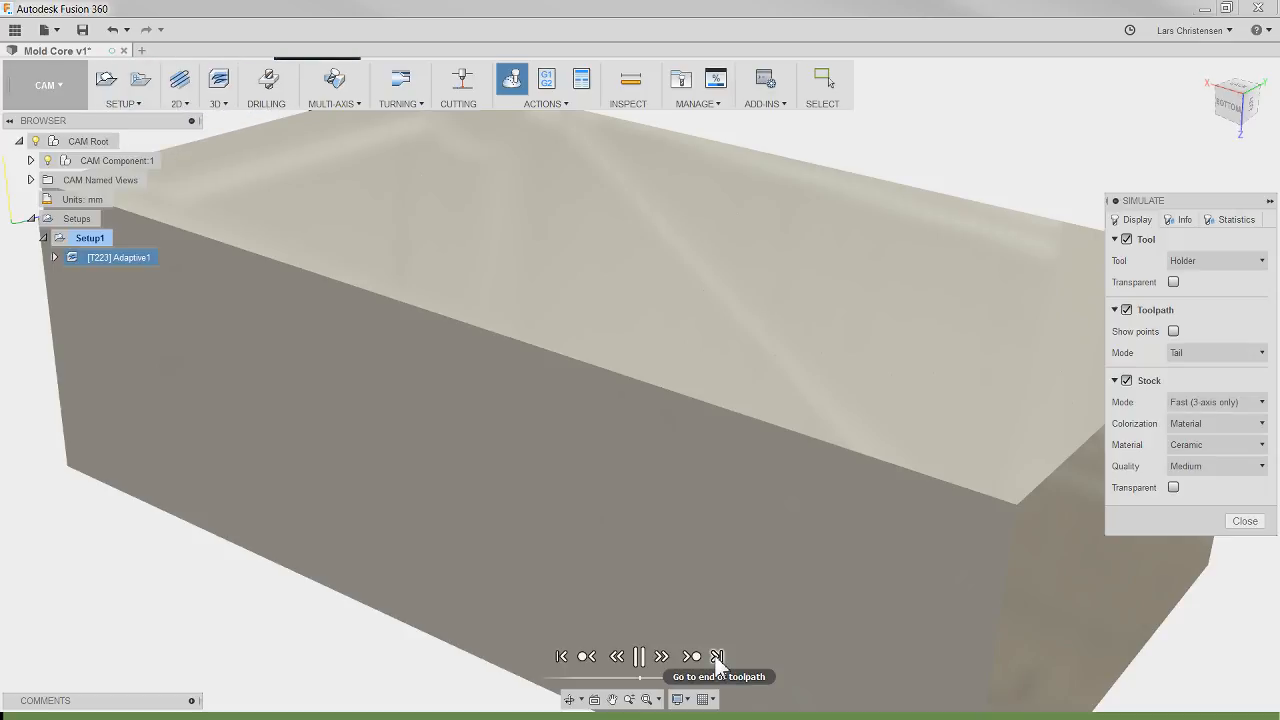
{"action": "left_click", "coordinate": [717, 656]}
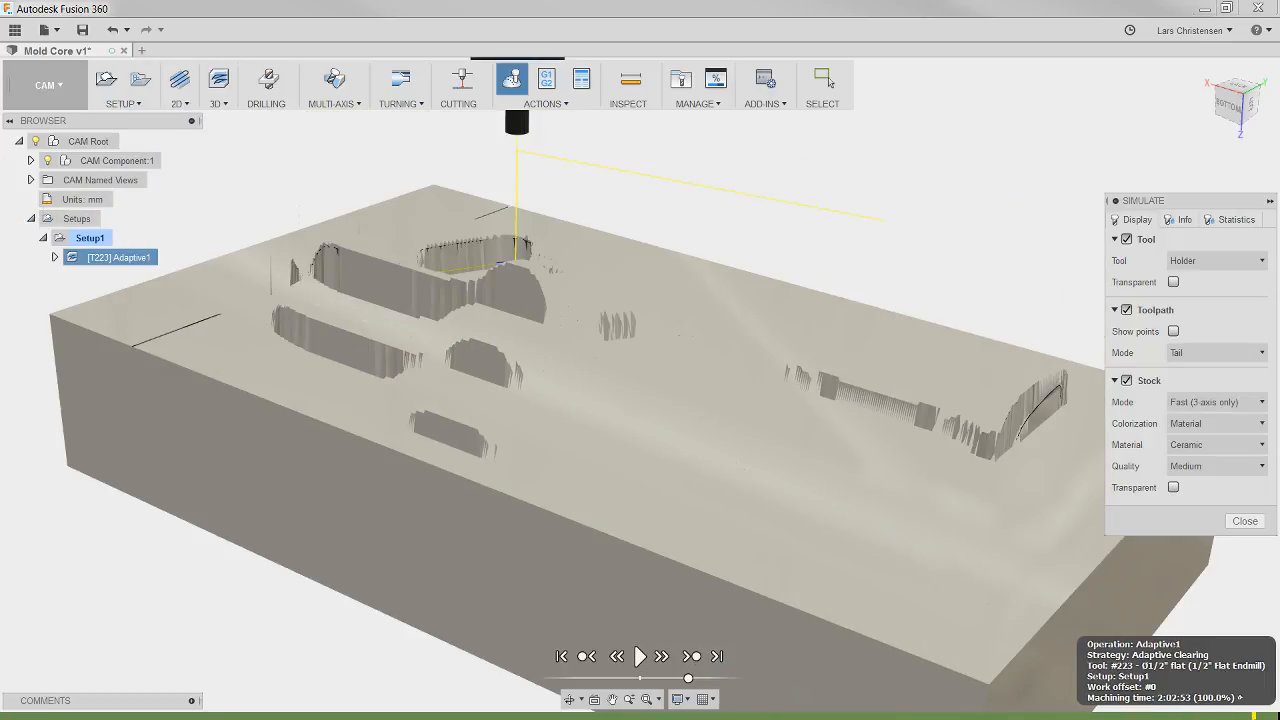
Step: Replay the later part of the simulation at a higher speed to check the holder's clearance around the core, ending with the simulation closed
{"action": "left_click", "coordinate": [1254, 716]}
{"action": "mouse_move", "coordinate": [1010, 672]}
{"action": "middle_mouse_down", "text": "shift"}
{"action": "mouse_move", "coordinate": [641, 696]}
{"action": "mouse_move", "coordinate": [669, 669]}
{"action": "mouse_move", "coordinate": [577, 644]}
{"action": "mouse_move", "coordinate": [551, 622]}
{"action": "middle_mouse_up", "text": "shift"}
{"action": "left_click", "coordinate": [640, 657]}
{"action": "mouse_move", "coordinate": [574, 385]}
{"action": "middle_mouse_down", "text": "shift"}
{"action": "mouse_move", "coordinate": [562, 380]}
{"action": "mouse_move", "coordinate": [946, 500]}
{"action": "mouse_move", "coordinate": [1084, 390]}
{"action": "middle_mouse_up", "text": "shift"}
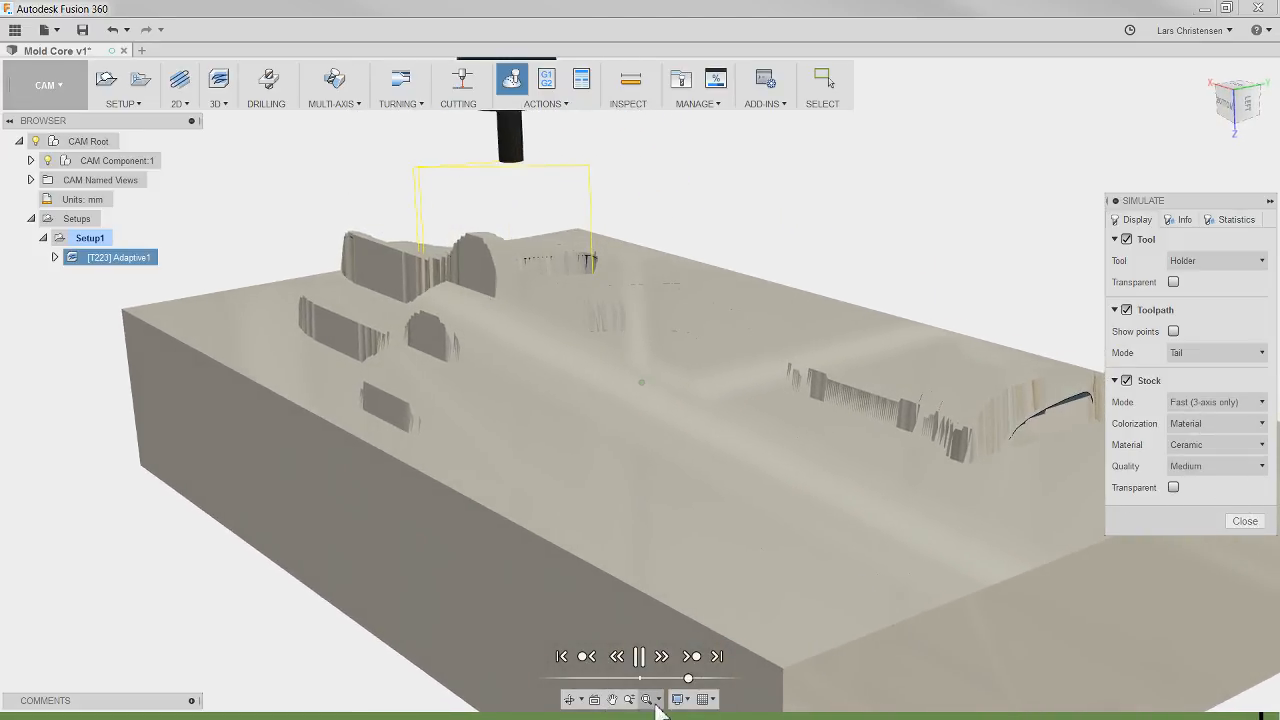
{"action": "left_click", "coordinate": [809, 715]}
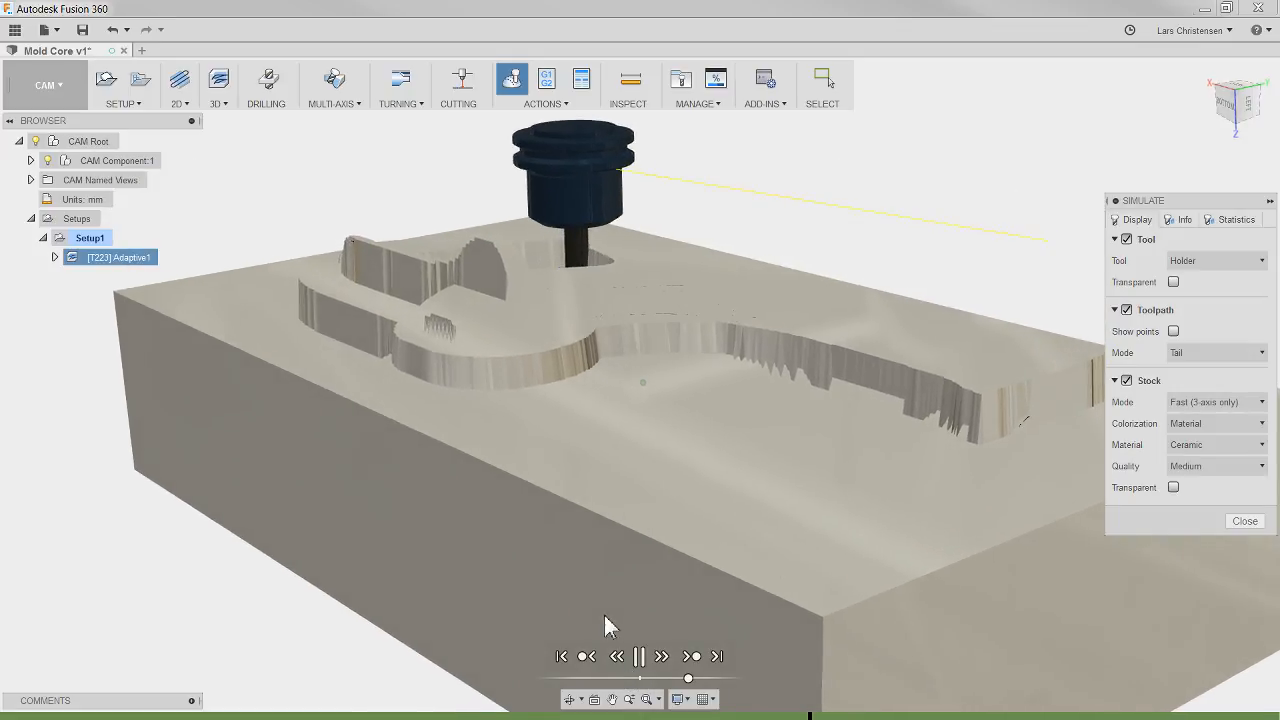
{"action": "left_click_drag", "start_coordinate": [688, 680], "coordinate": [704, 679]}
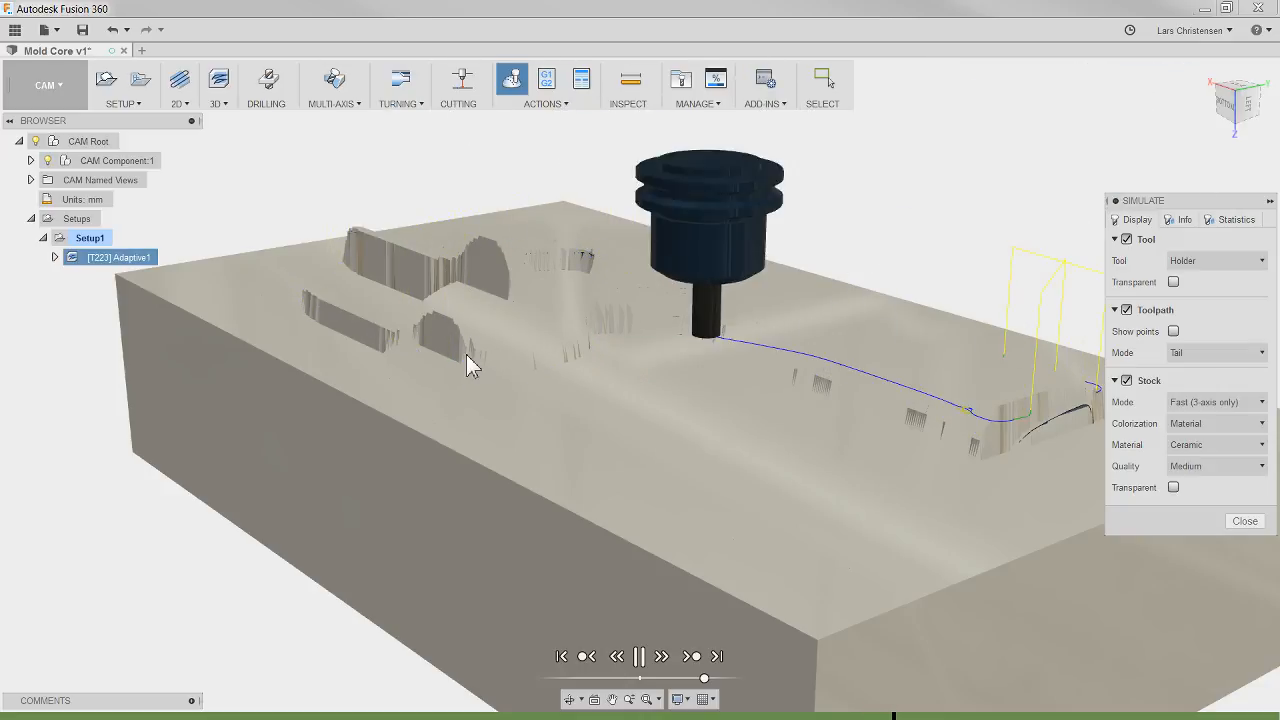
{"action": "middle_click_drag", "start_coordinate": [445, 425], "coordinate": [310, 346], "text": "shift"}
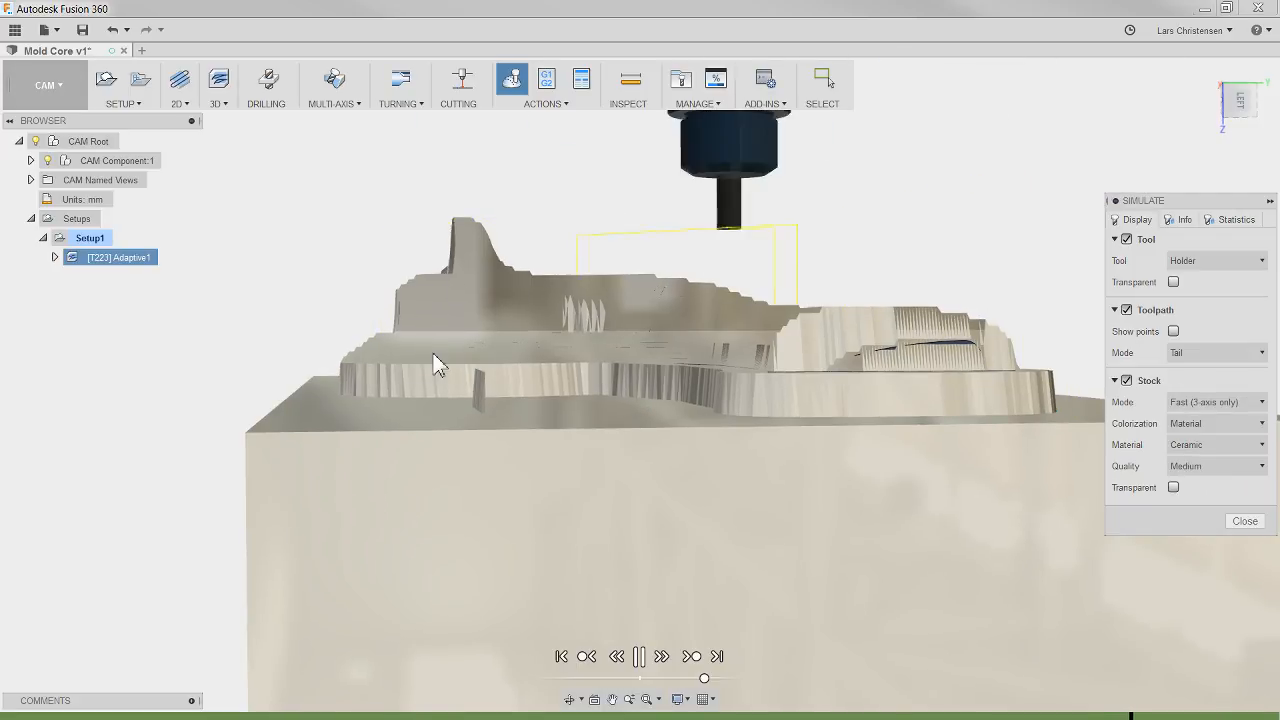
{"action": "middle_click_drag", "start_coordinate": [433, 353], "coordinate": [507, 371], "text": "shift"}
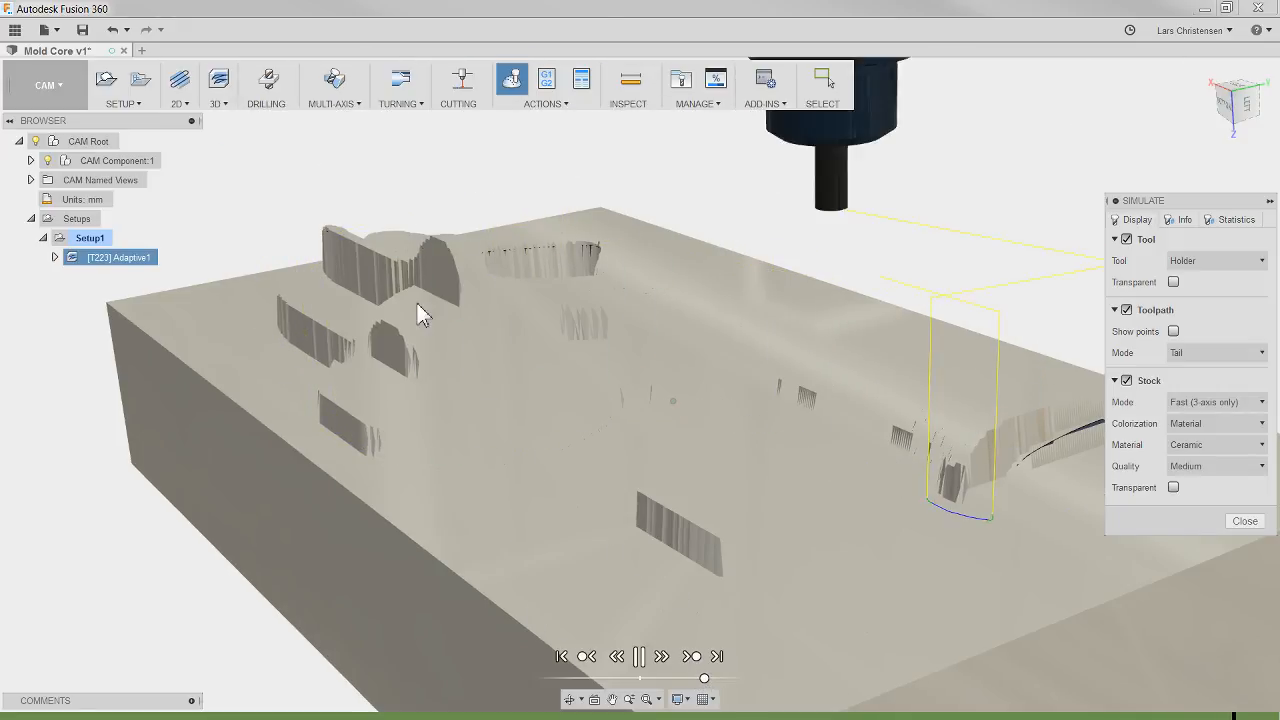
{"action": "middle_click_drag", "start_coordinate": [417, 304], "coordinate": [707, 347], "text": "shift"}
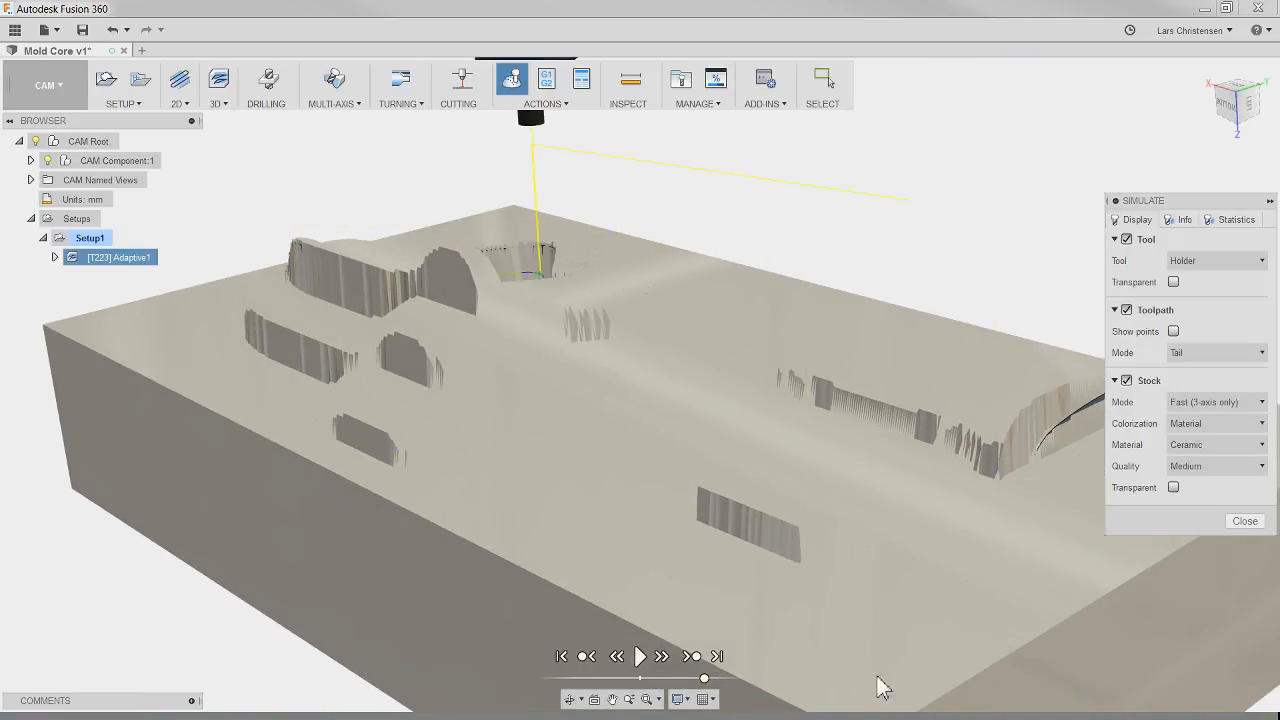
{"action": "left_click", "coordinate": [1244, 521]}
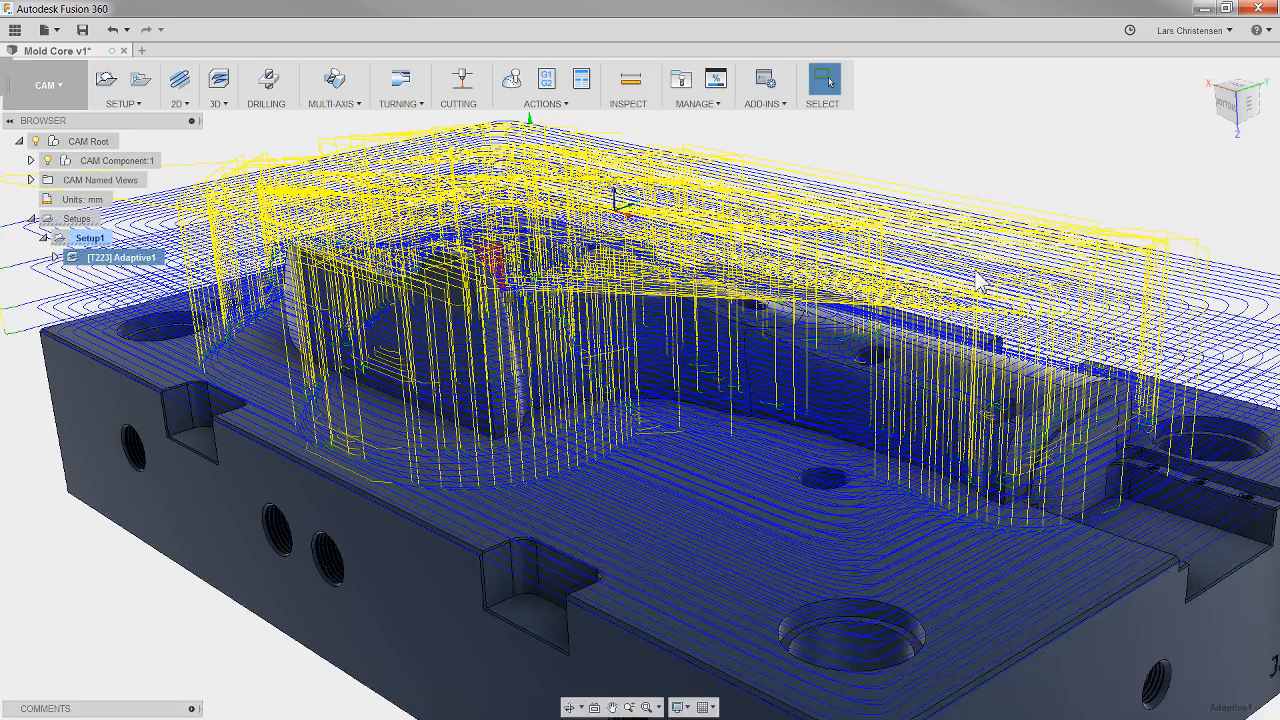
Step: Try Minimum retraction and a 50% stay-down level in the adaptive operation's linking settings, and discard the edit
{"action": "scroll", "coordinate": [545, 570], "scroll_direction": "up", "scroll_amount": 2}
{"action": "scroll", "coordinate": [543, 566], "scroll_direction": "down", "scroll_amount": 4}
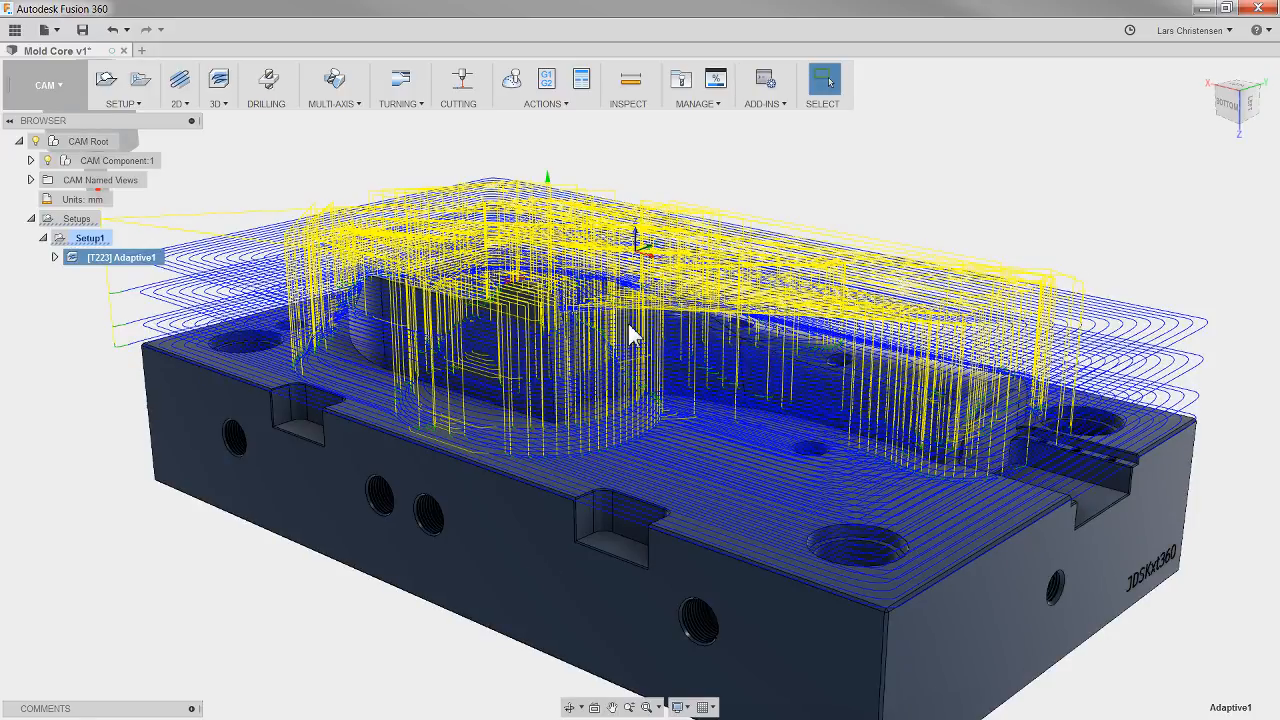
{"action": "middle_click_drag", "start_coordinate": [580, 278], "coordinate": [648, 276], "text": "shift"}
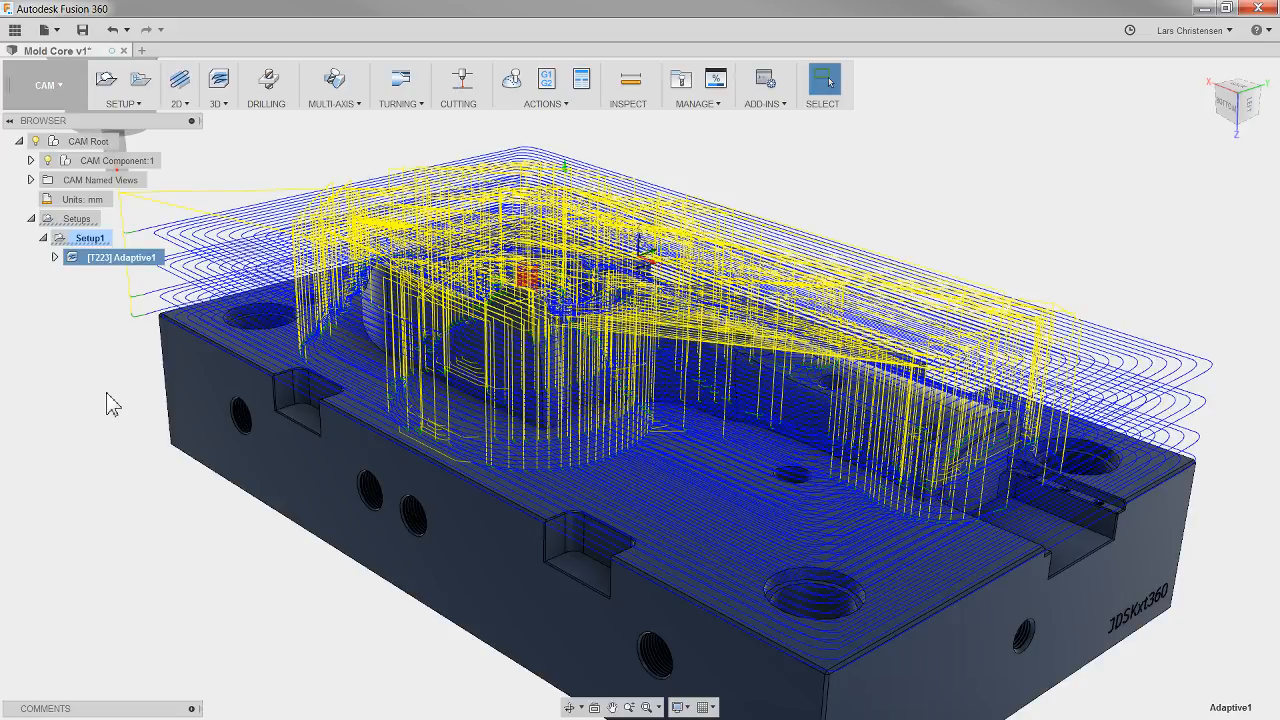
{"action": "right_click", "coordinate": [128, 256]}
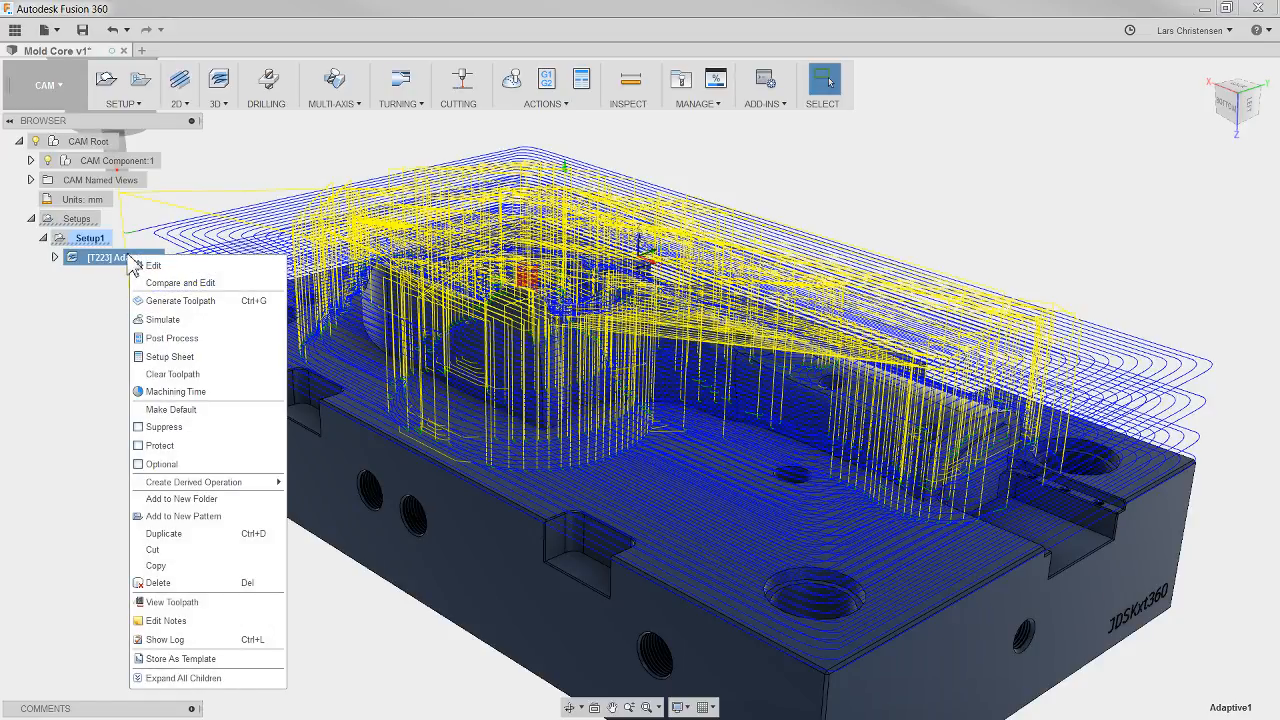
{"action": "left_click", "coordinate": [163, 266]}
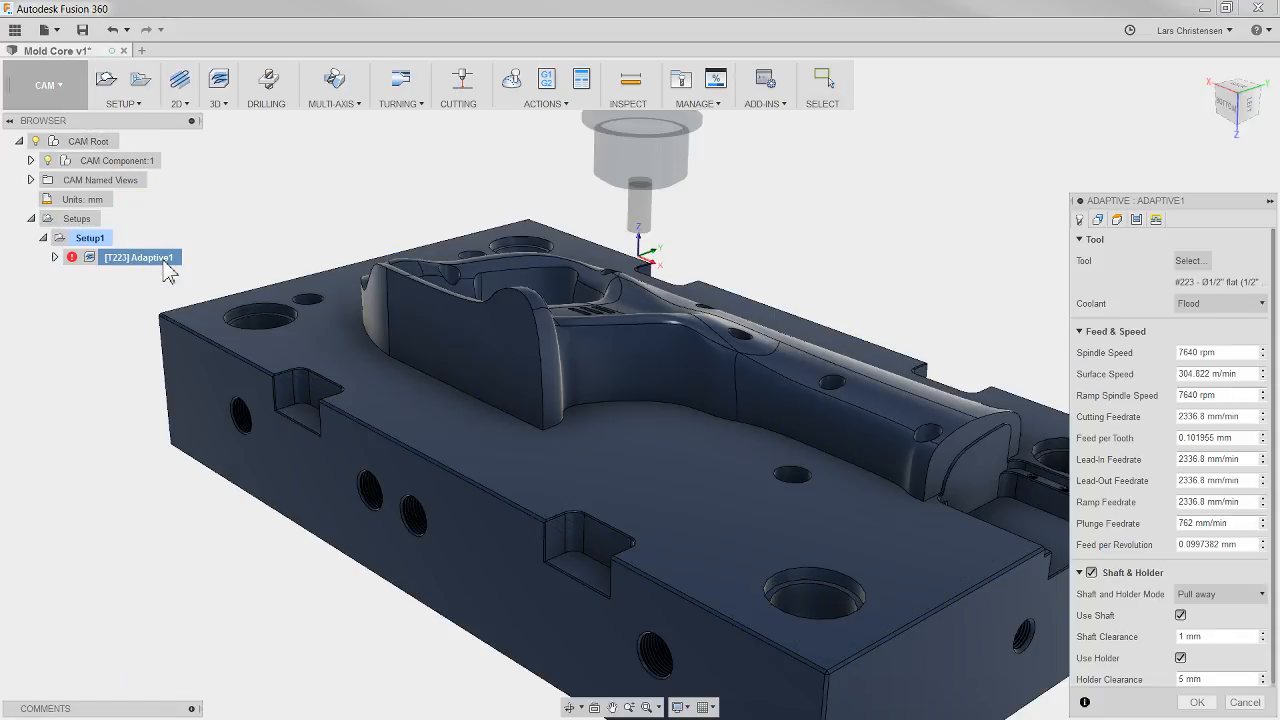
{"action": "left_click", "coordinate": [1155, 219]}
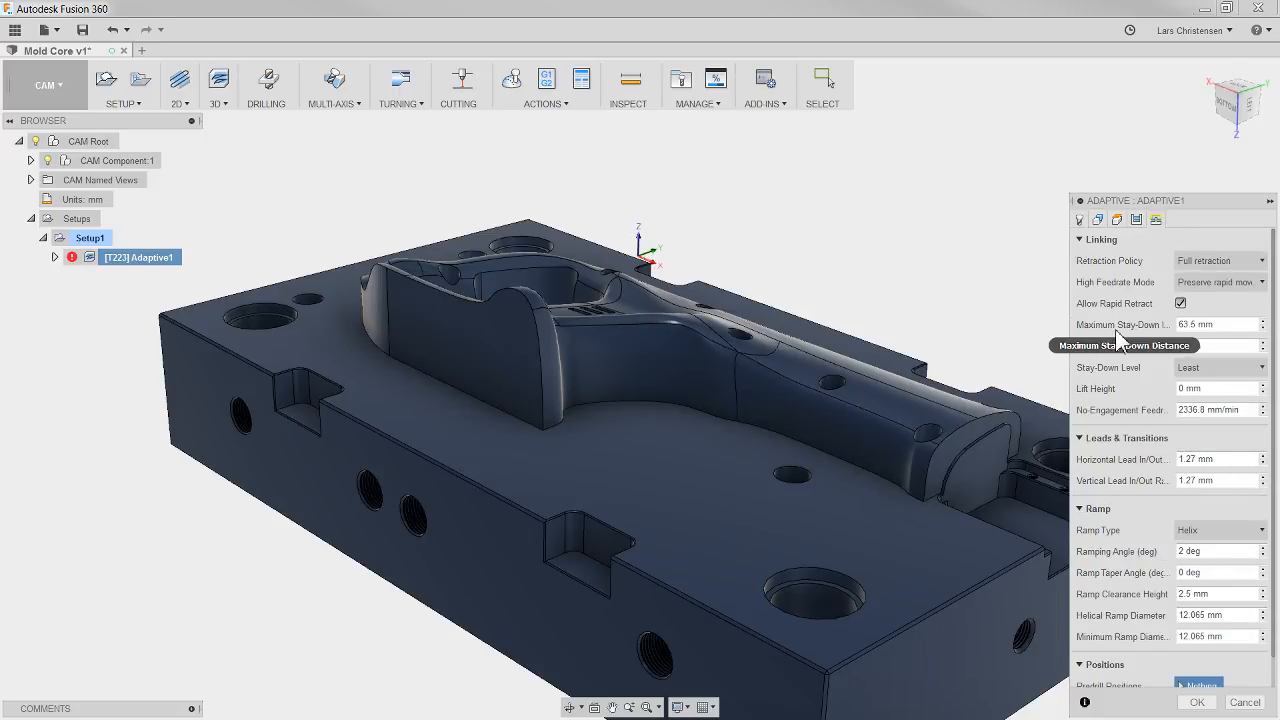
{"action": "left_click", "coordinate": [1222, 261]}
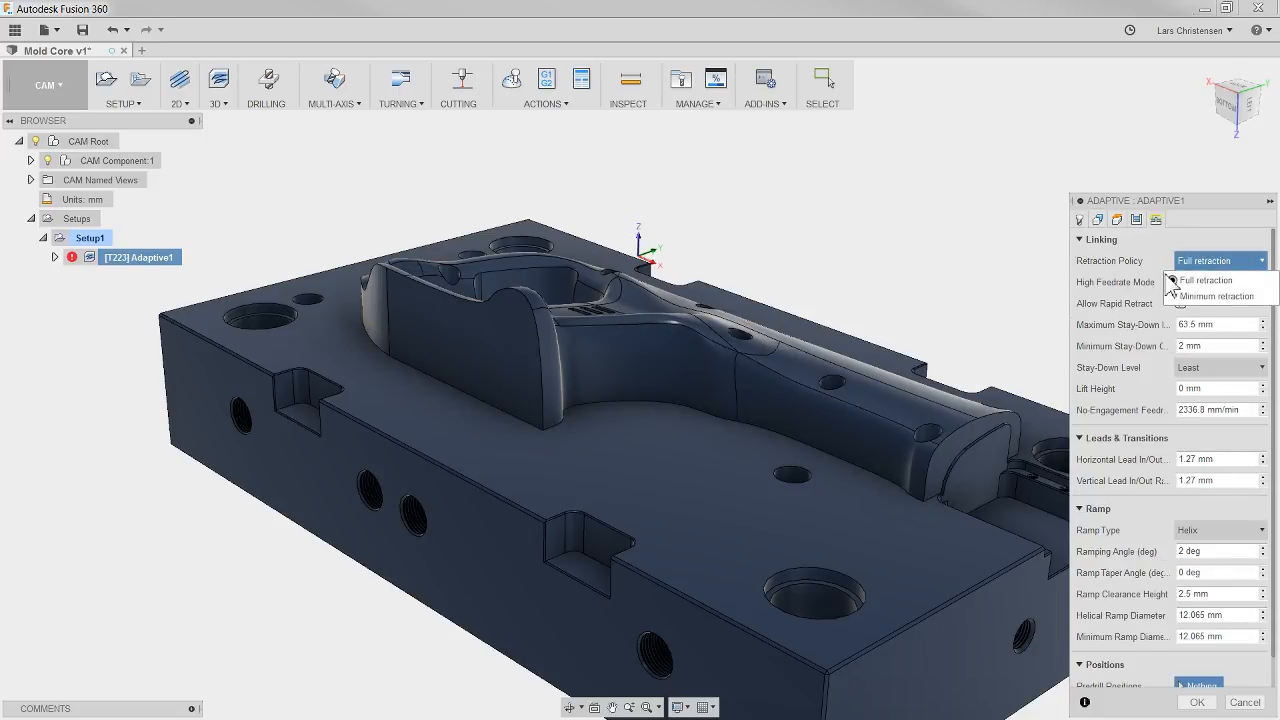
{"action": "left_click", "coordinate": [1210, 296]}
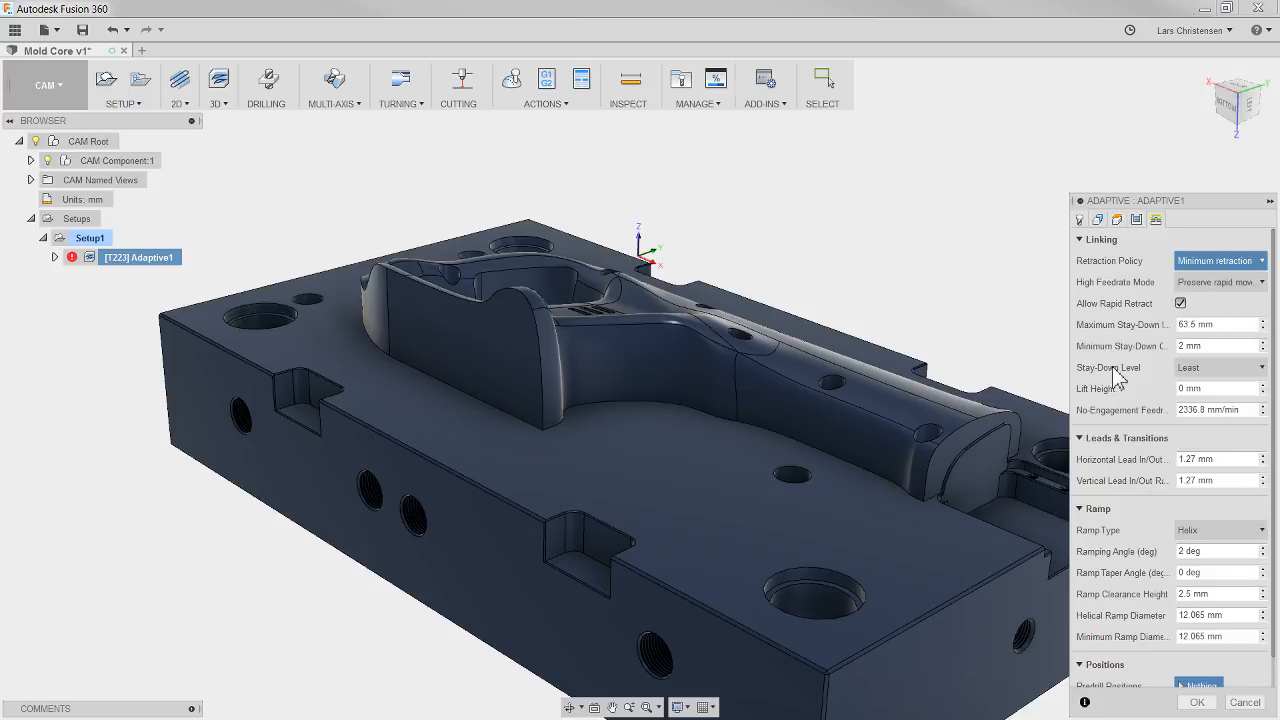
{"action": "left_click", "coordinate": [1222, 368]}
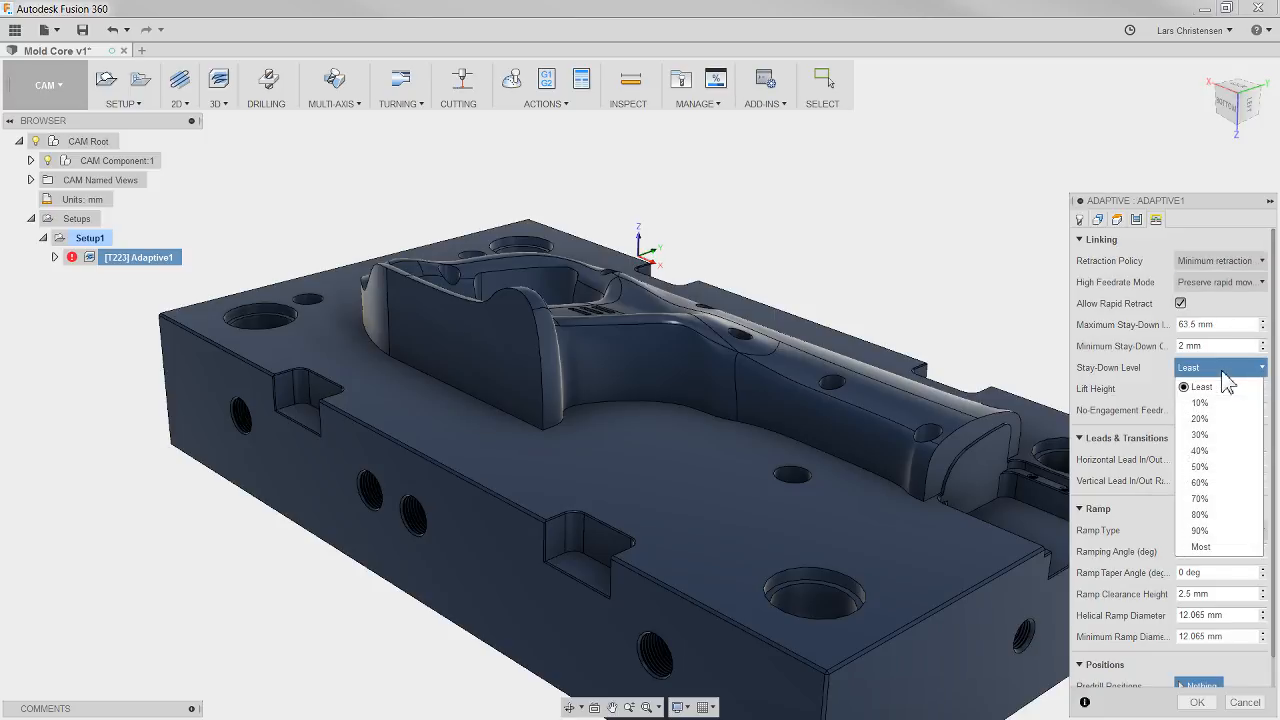
{"action": "left_click", "coordinate": [1199, 466]}
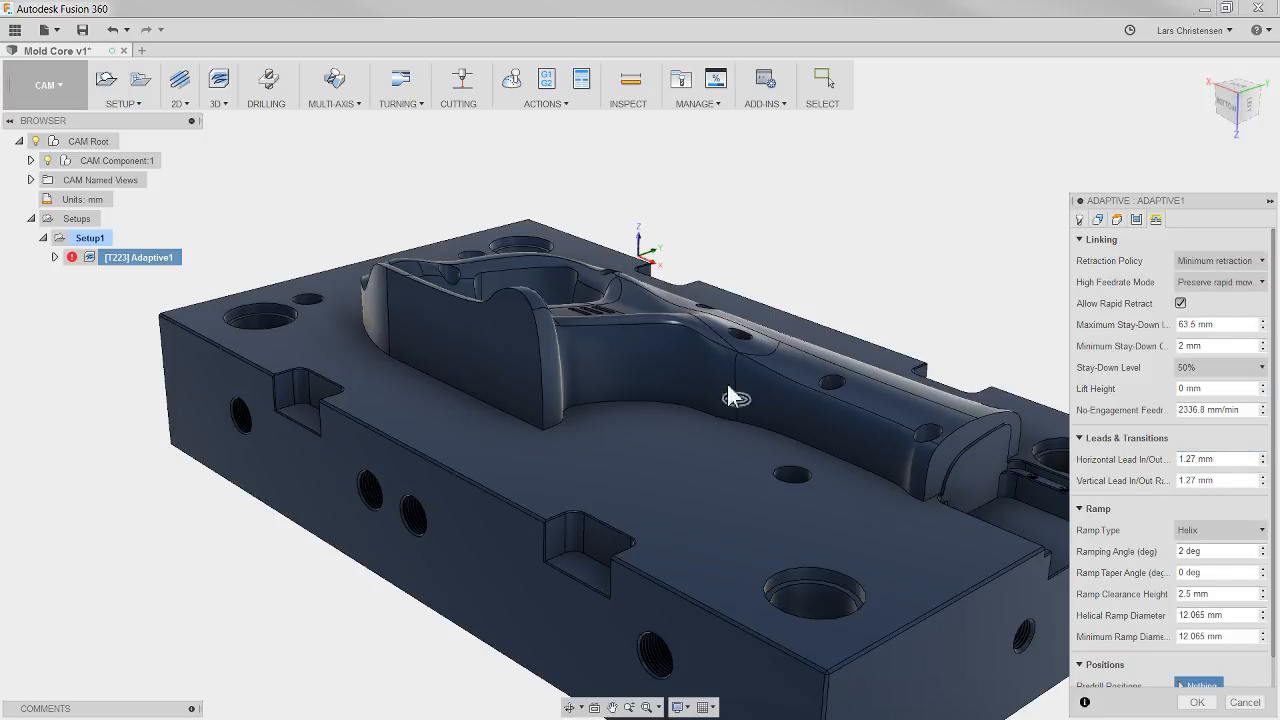
{"action": "middle_click_drag", "start_coordinate": [888, 427], "coordinate": [511, 462], "text": "shift"}
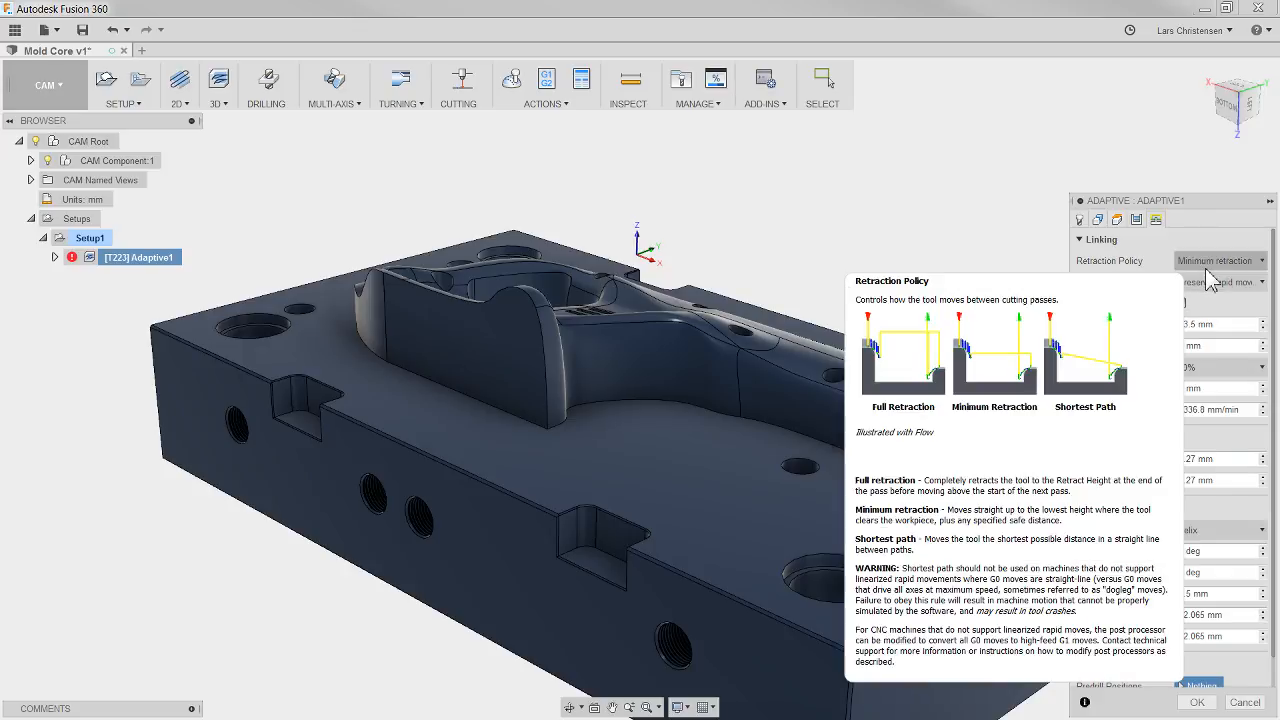
{"action": "left_click", "coordinate": [1244, 702]}
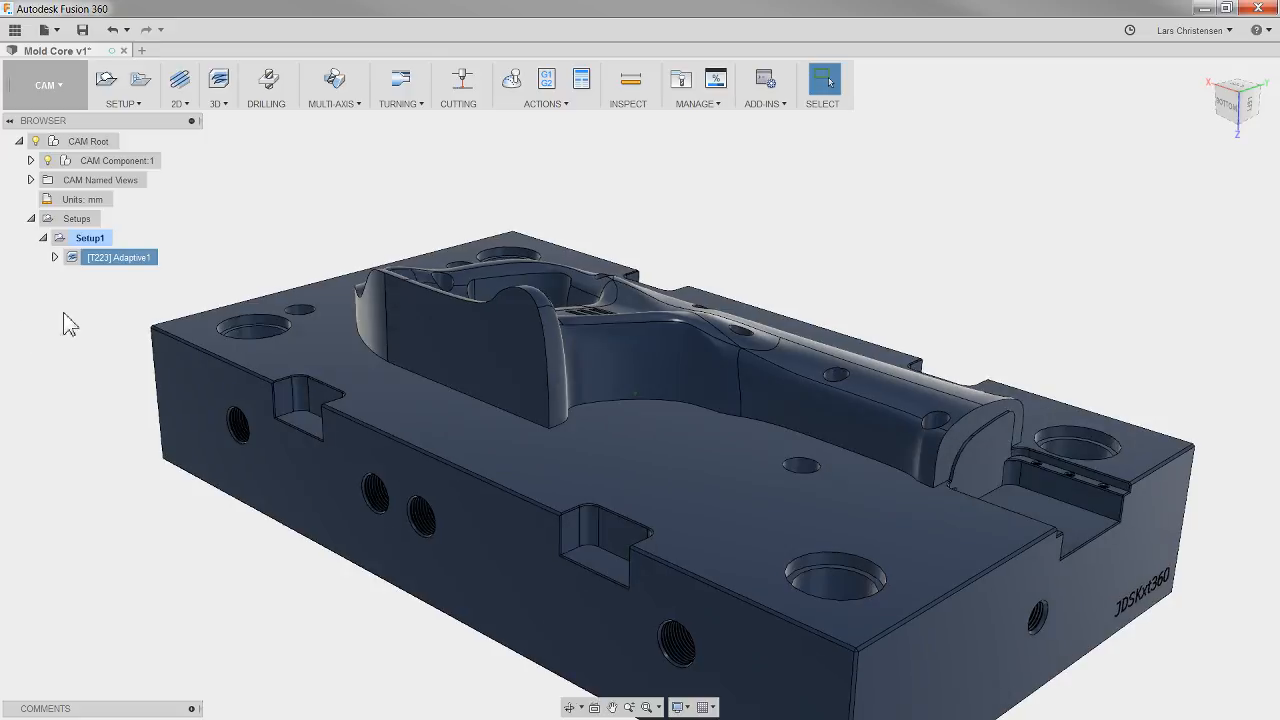
Step: Display the adaptive toolpath and examine its cutting levels and retract moves from the side, ending with the operation deselected
{"action": "left_click", "coordinate": [70, 257]}
{"action": "middle_click_drag", "start_coordinate": [565, 253], "coordinate": [449, 388], "text": "shift"}
{"action": "middle_click_drag", "start_coordinate": [370, 398], "coordinate": [858, 380], "text": "shift"}
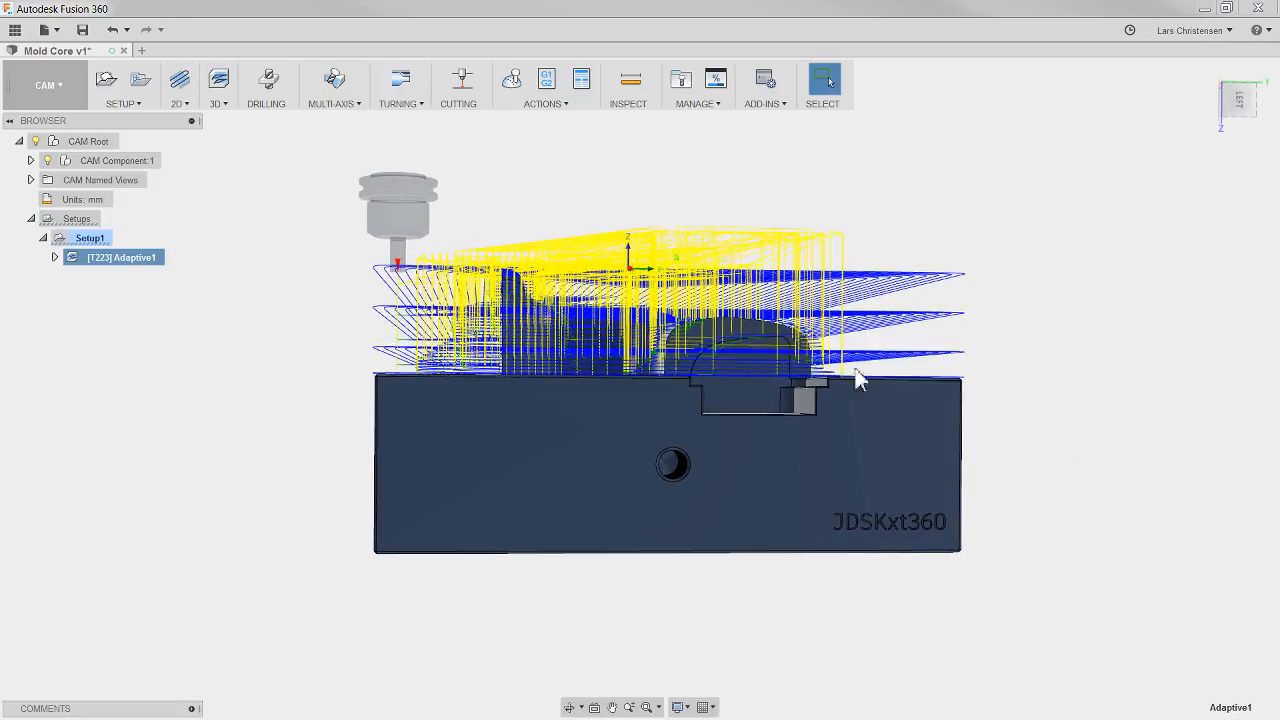
{"action": "middle_click_drag", "start_coordinate": [439, 392], "coordinate": [544, 400], "text": "shift"}
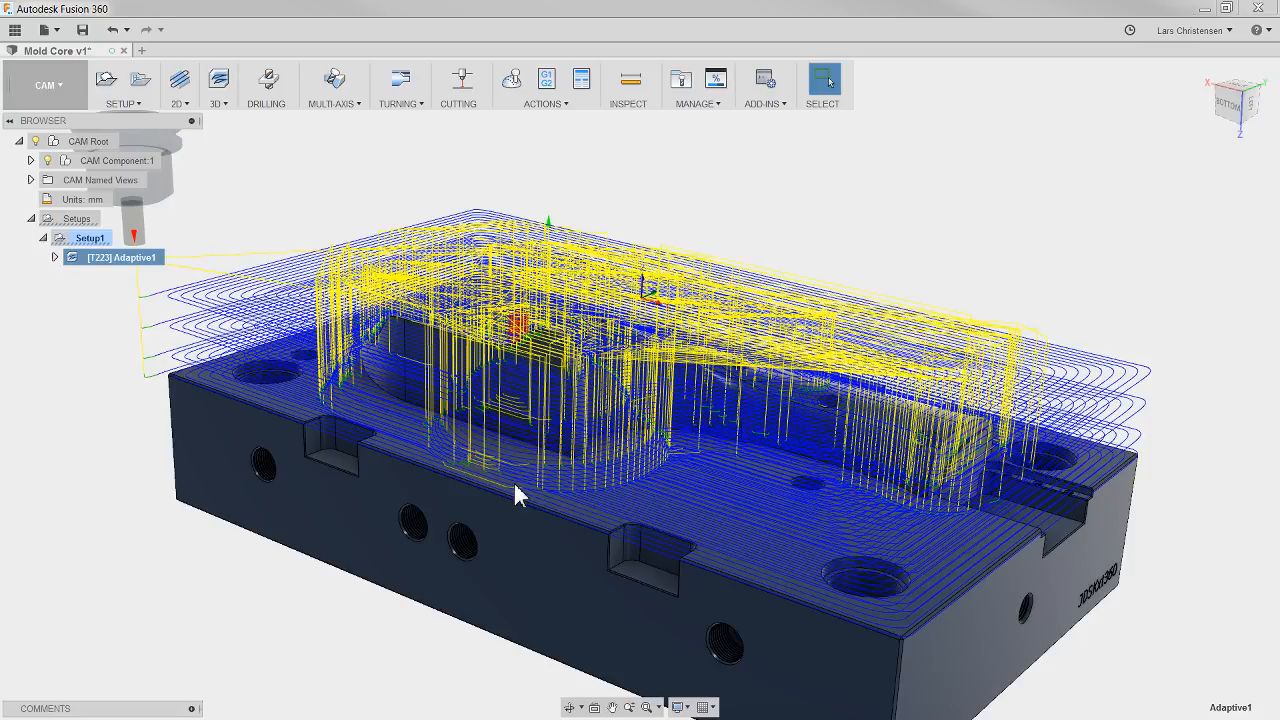
{"action": "left_click", "coordinate": [128, 515]}
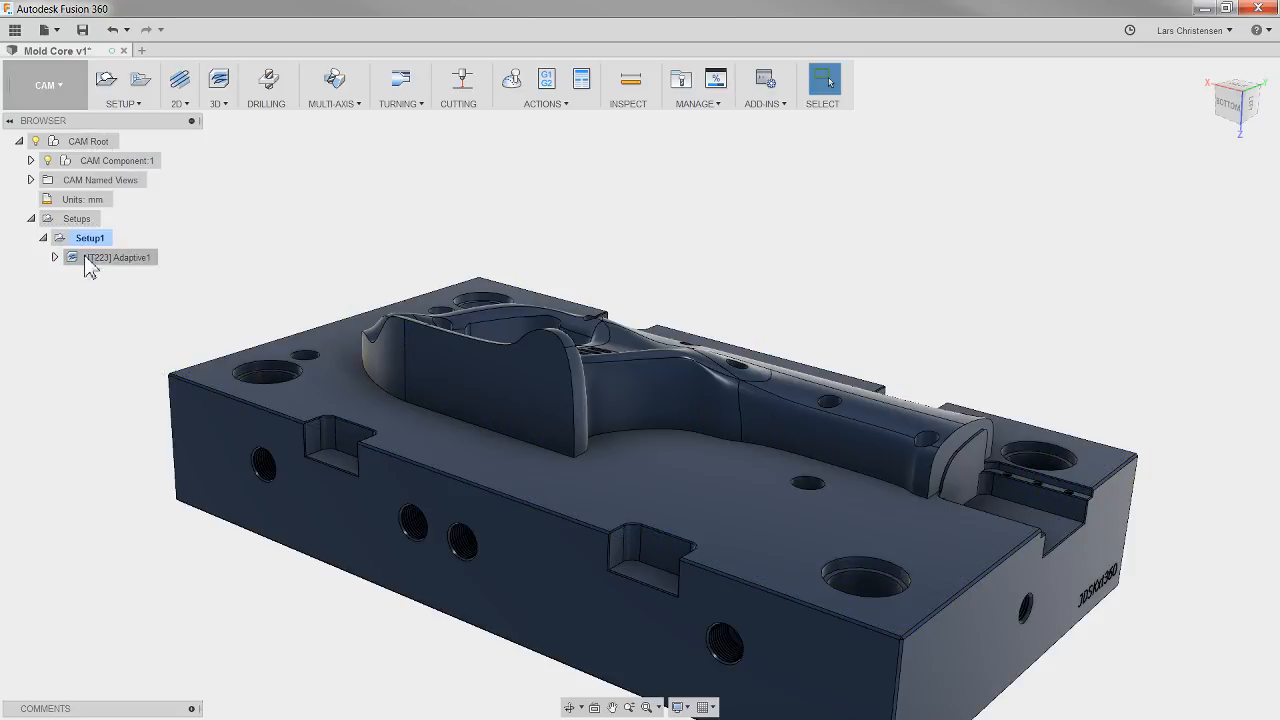
Step: Create a derived 3D Adaptive Clearing operation from the first adaptive operation and assign it the #2 Ø16 mm flat end mill
{"action": "left_click", "coordinate": [217, 103]}
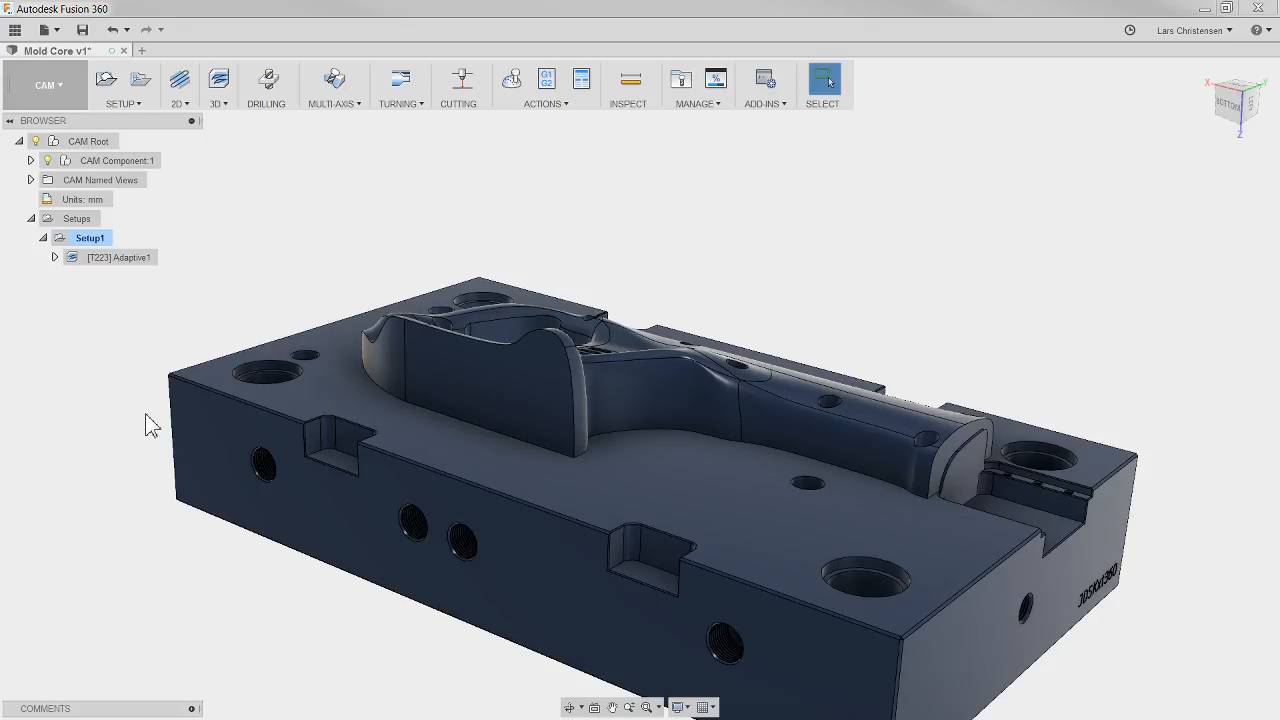
{"action": "right_click", "coordinate": [127, 262]}
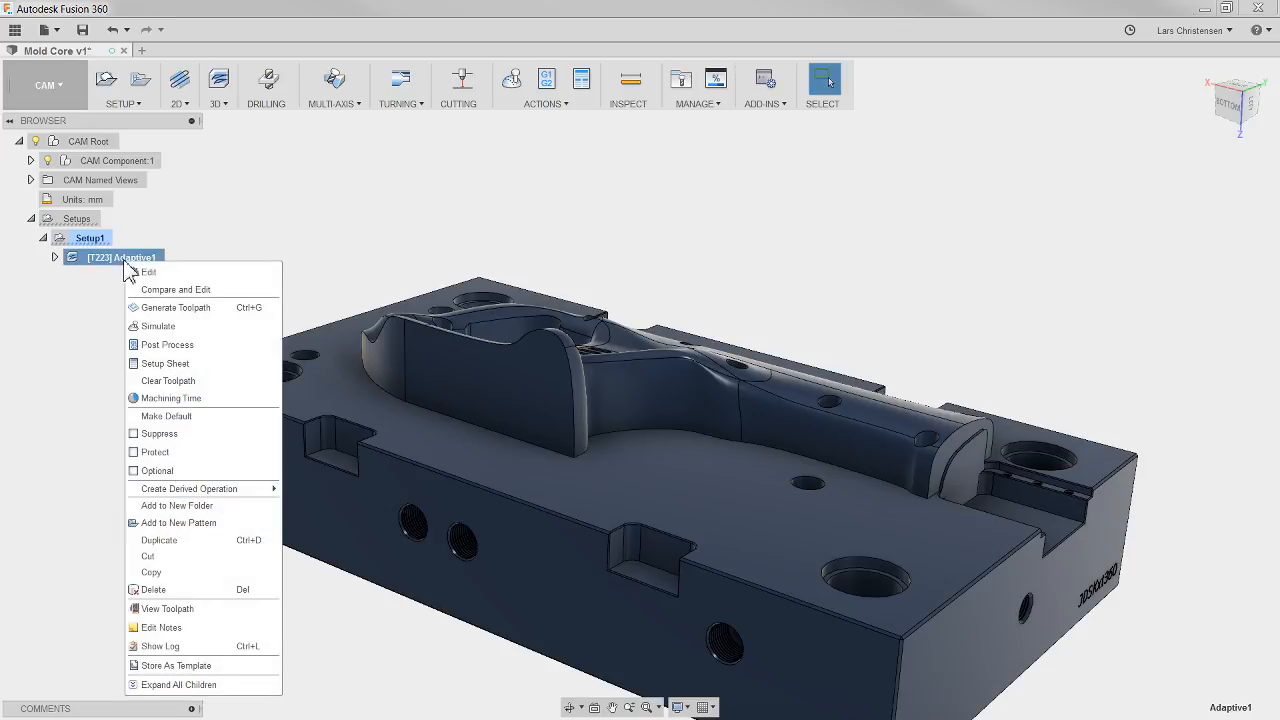
{"action": "mouse_move", "coordinate": [180, 489]}
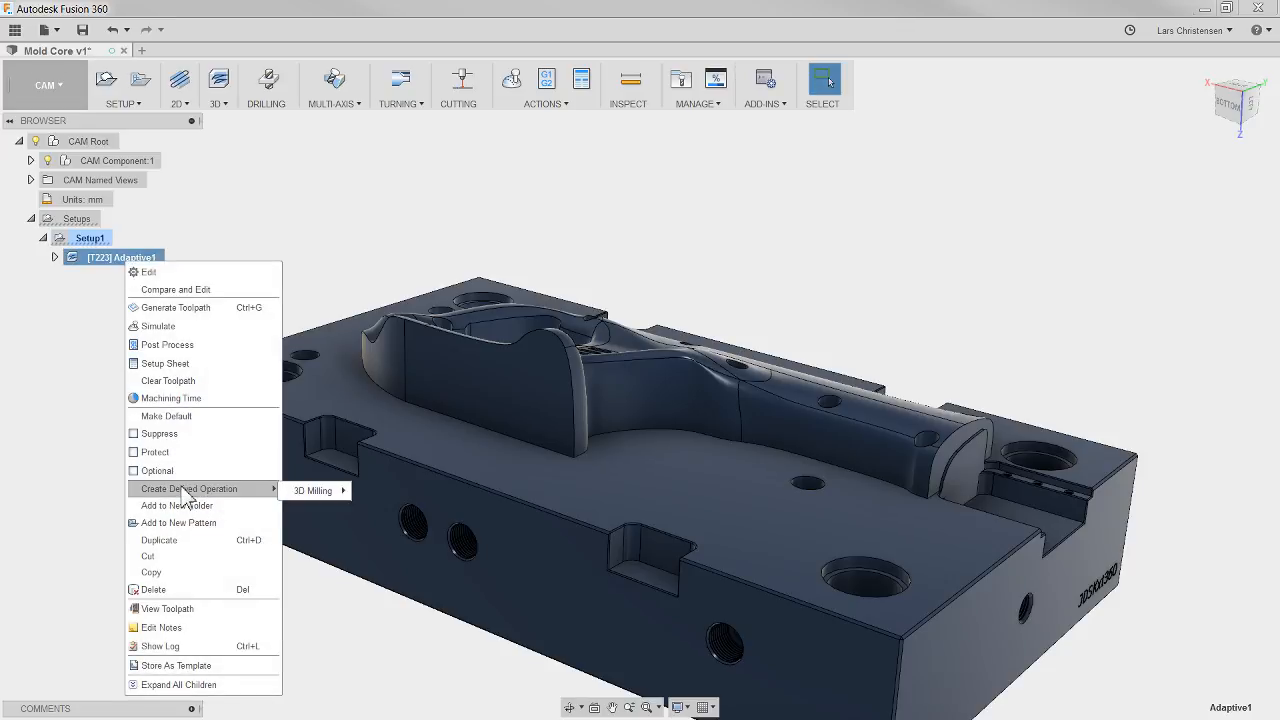
{"action": "mouse_move", "coordinate": [322, 490]}
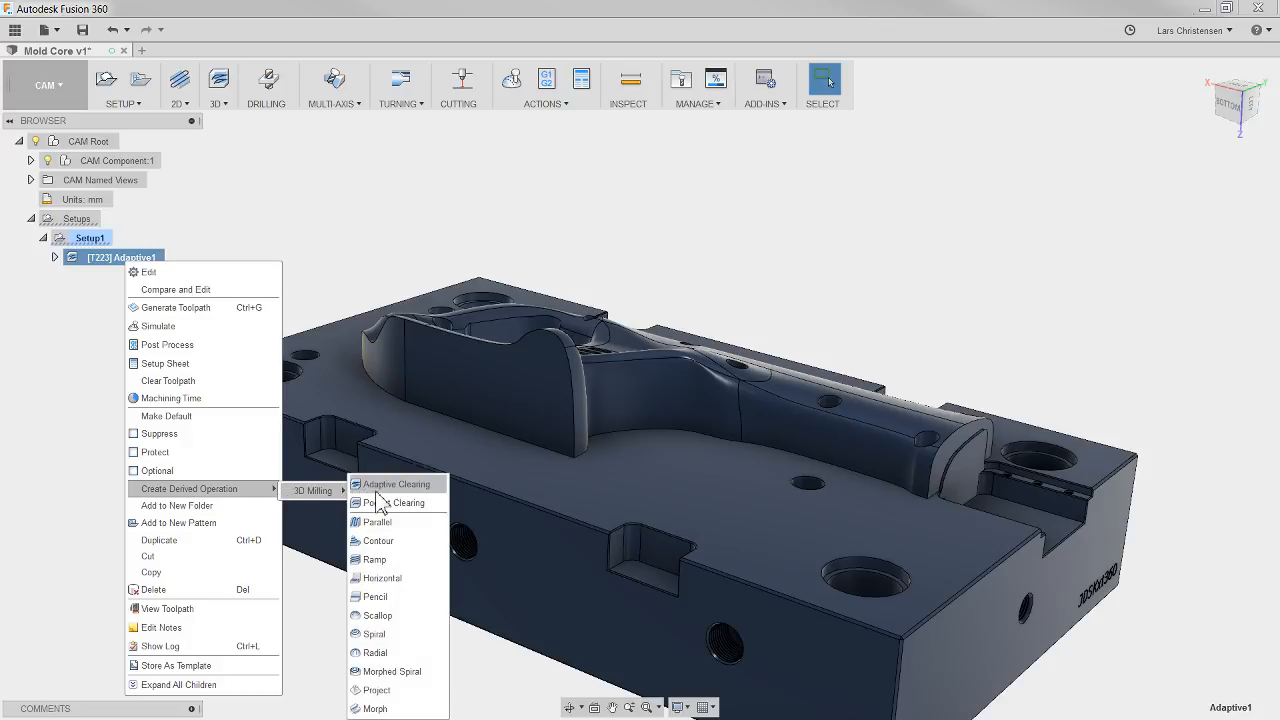
{"action": "left_click", "coordinate": [377, 488]}
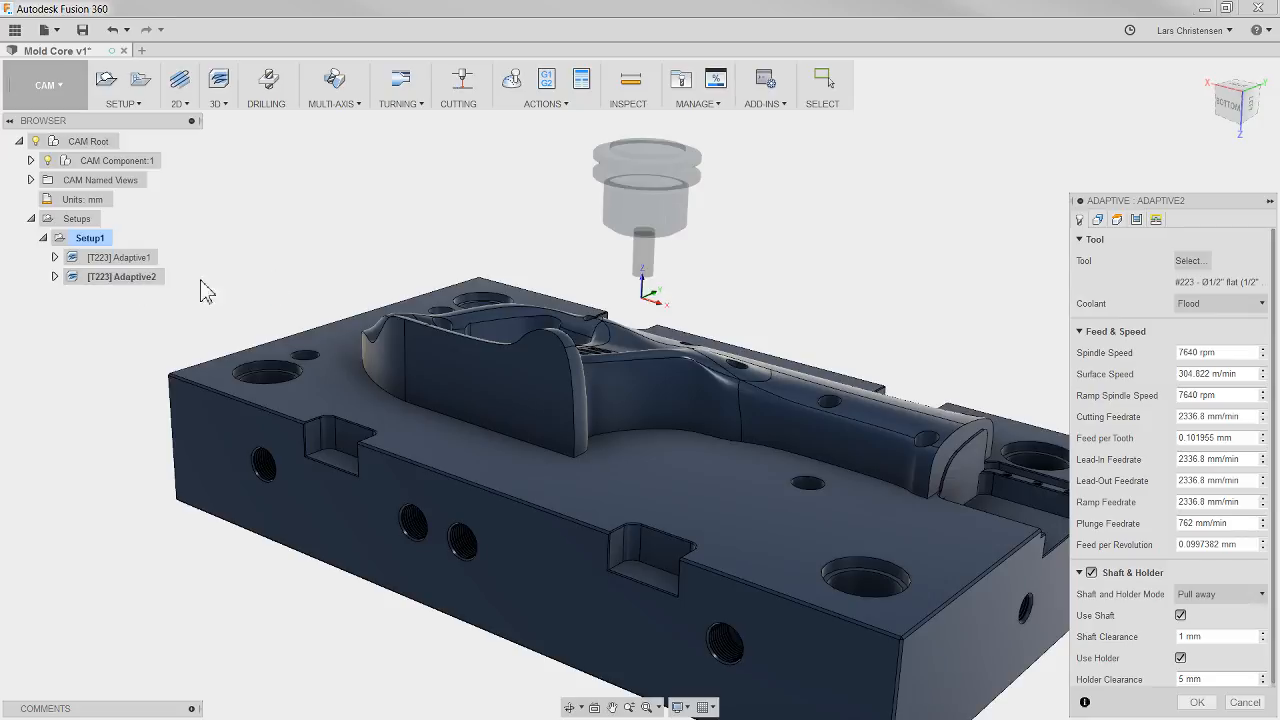
{"action": "left_click", "coordinate": [1190, 262]}
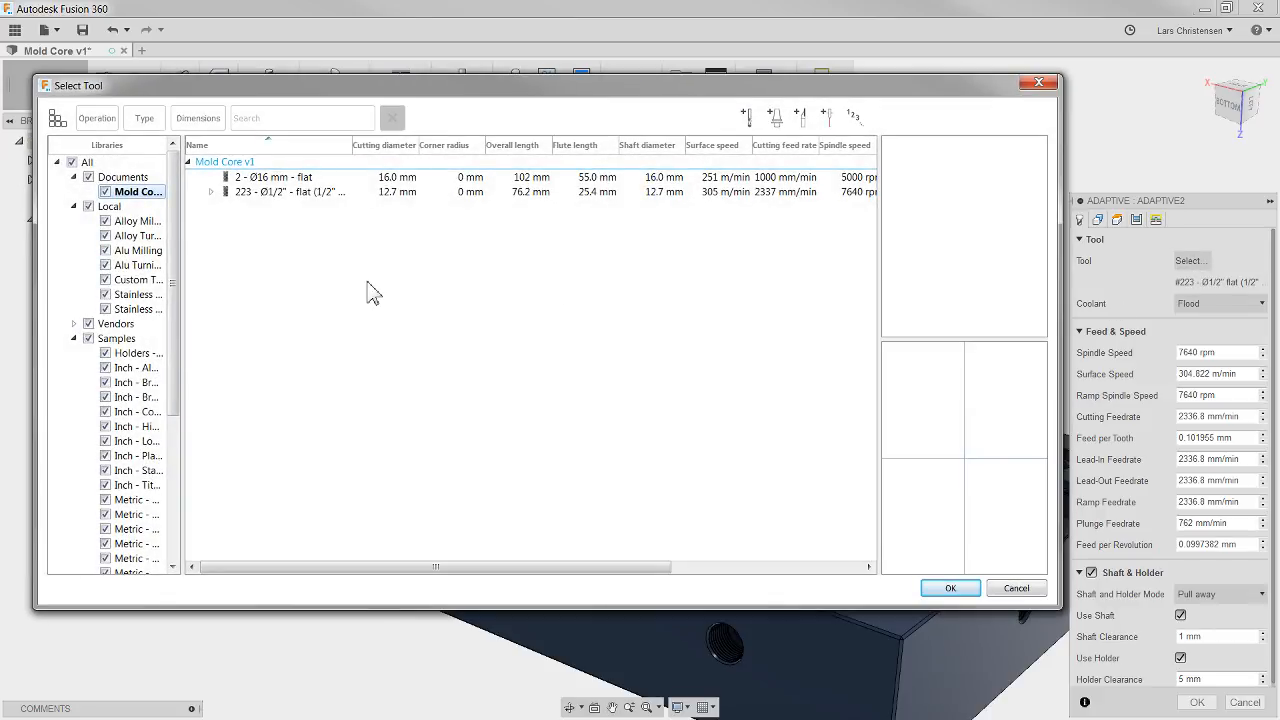
{"action": "left_click", "coordinate": [268, 179]}
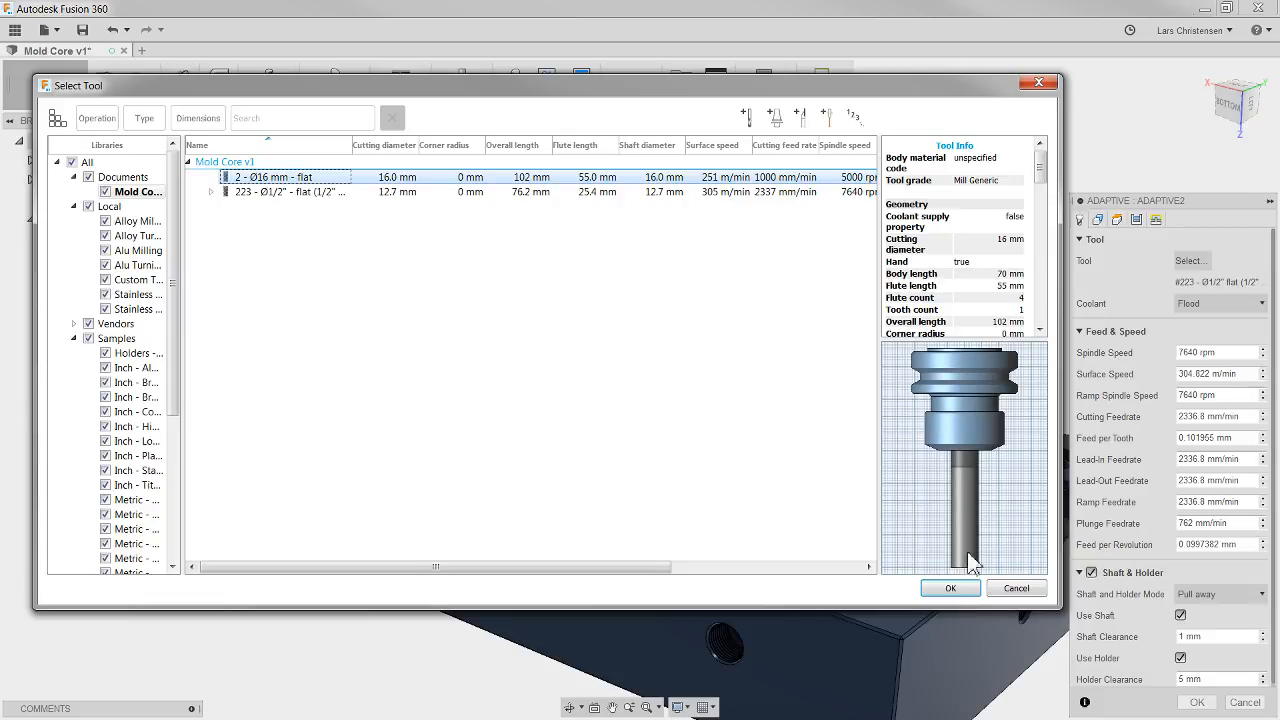
{"action": "left_click", "coordinate": [965, 590]}
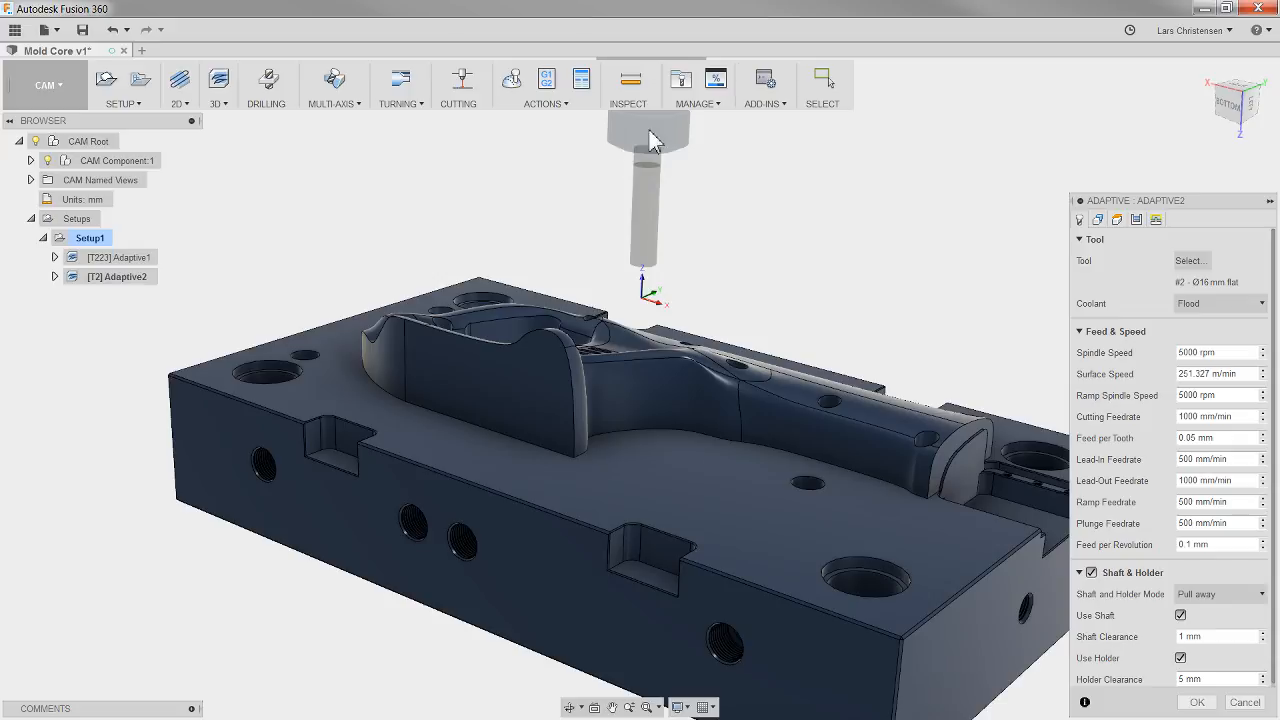
Step: Set the shaft and holder mode to Detect tool length and the rest machining source to previous operations, and generate the toolpath
{"action": "left_click", "coordinate": [1213, 596]}
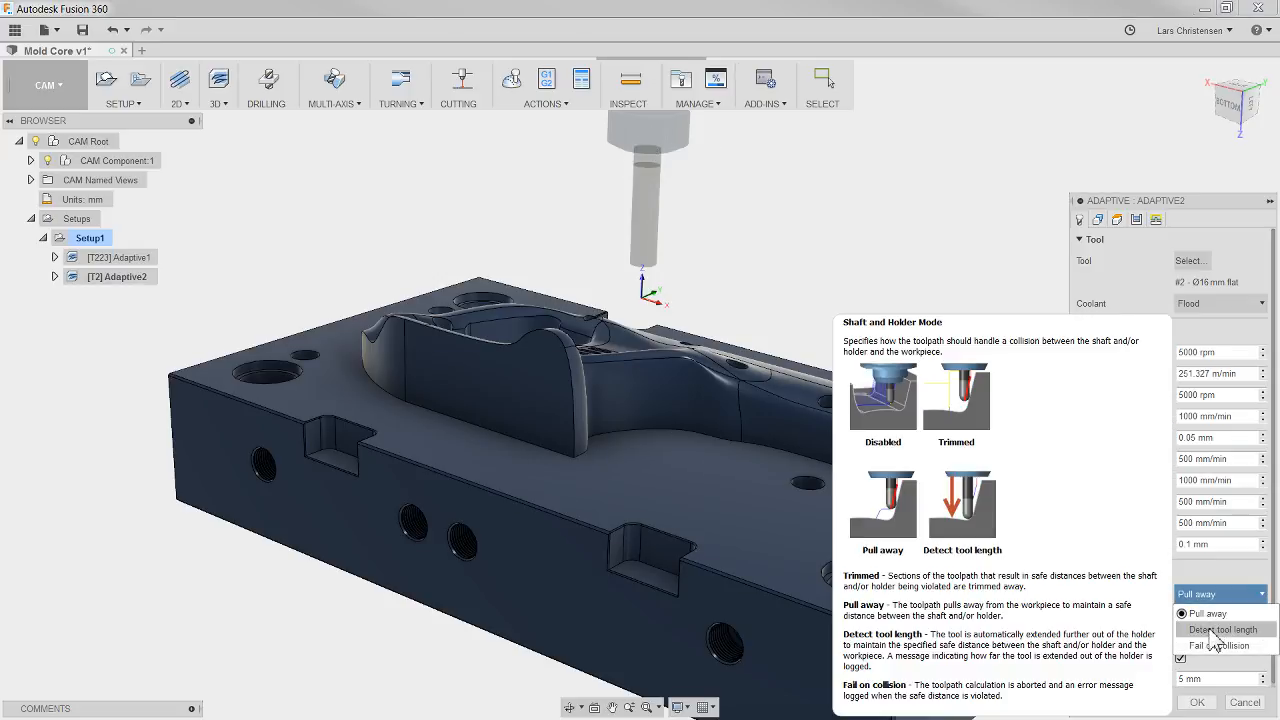
{"action": "left_click", "coordinate": [1214, 630]}
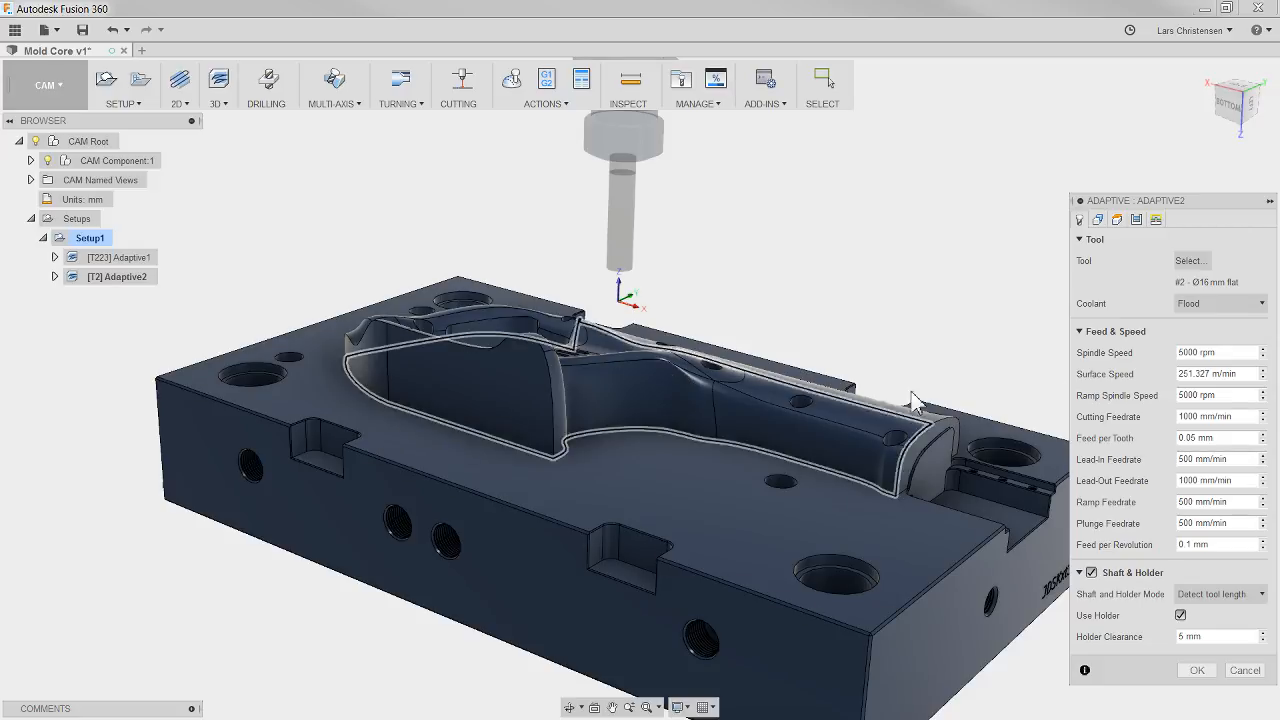
{"action": "left_click", "coordinate": [1098, 221]}
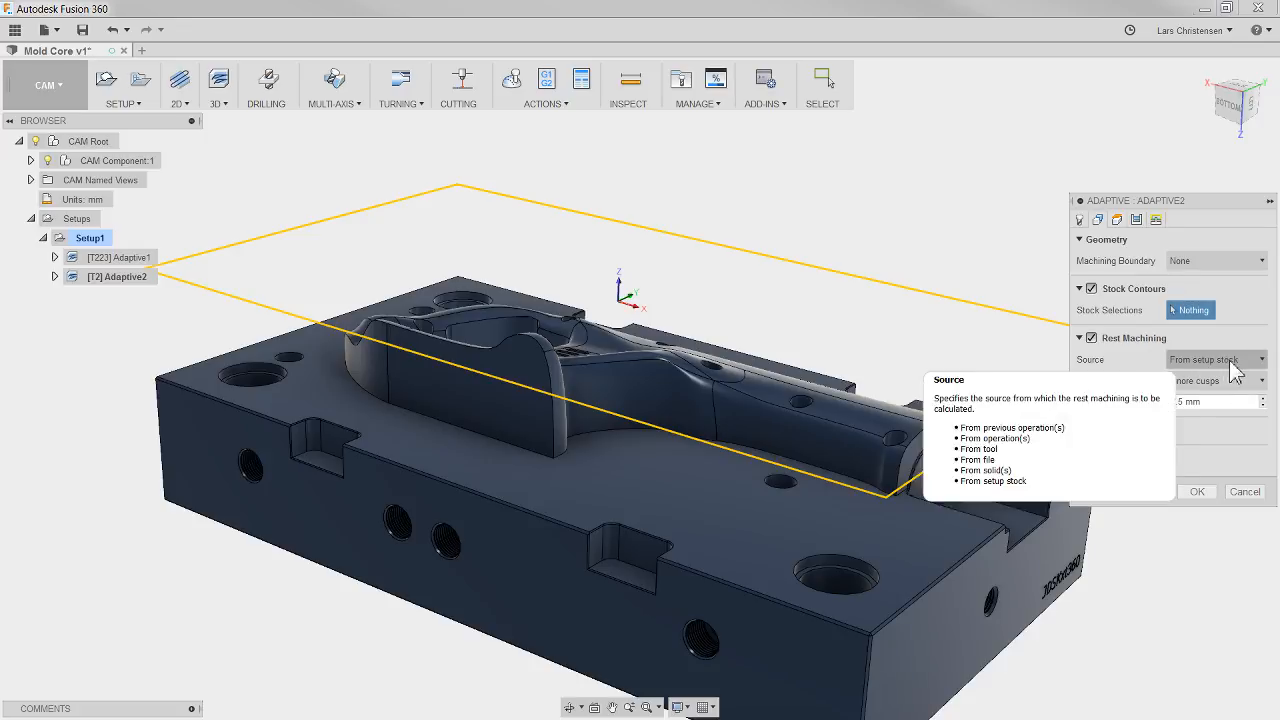
{"action": "left_click", "coordinate": [1201, 362]}
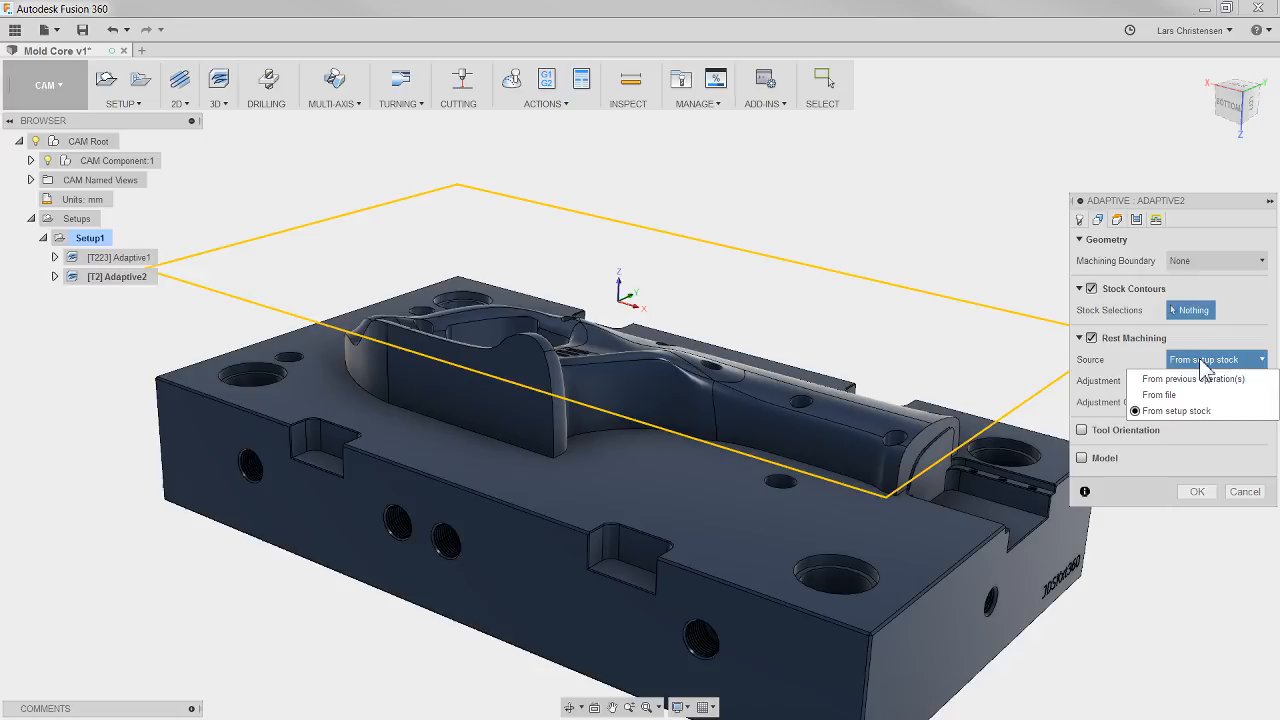
{"action": "left_click", "coordinate": [1162, 379]}
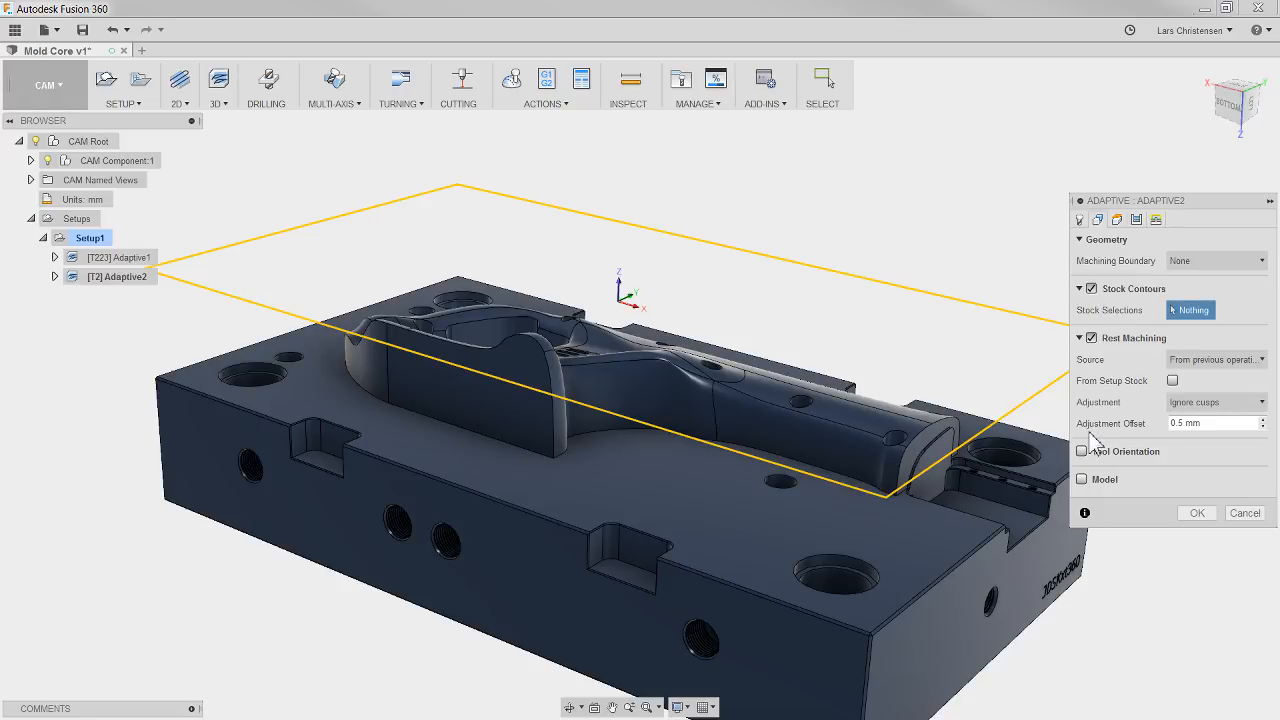
{"action": "left_click", "coordinate": [1196, 514]}
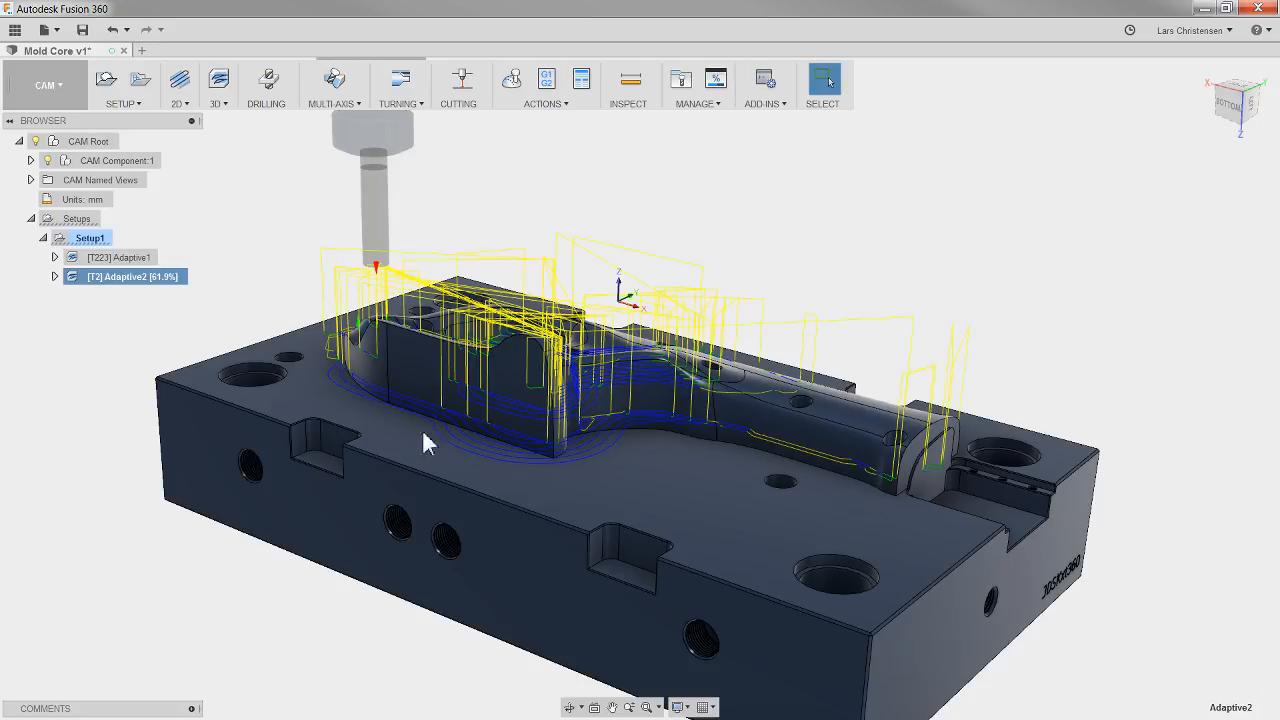
Step: Set the second adaptive operation's radial and axial stock to leave to 0.75 mm and regenerate its toolpath
{"action": "mouse_move", "coordinate": [423, 433]}
{"action": "middle_mouse_down", "text": "shift"}
{"action": "mouse_move", "coordinate": [389, 415]}
{"action": "mouse_move", "coordinate": [338, 448]}
{"action": "mouse_move", "coordinate": [440, 422]}
{"action": "middle_mouse_up", "text": "shift"}
{"action": "scroll", "coordinate": [436, 428], "scroll_direction": "up", "scroll_amount": 2}
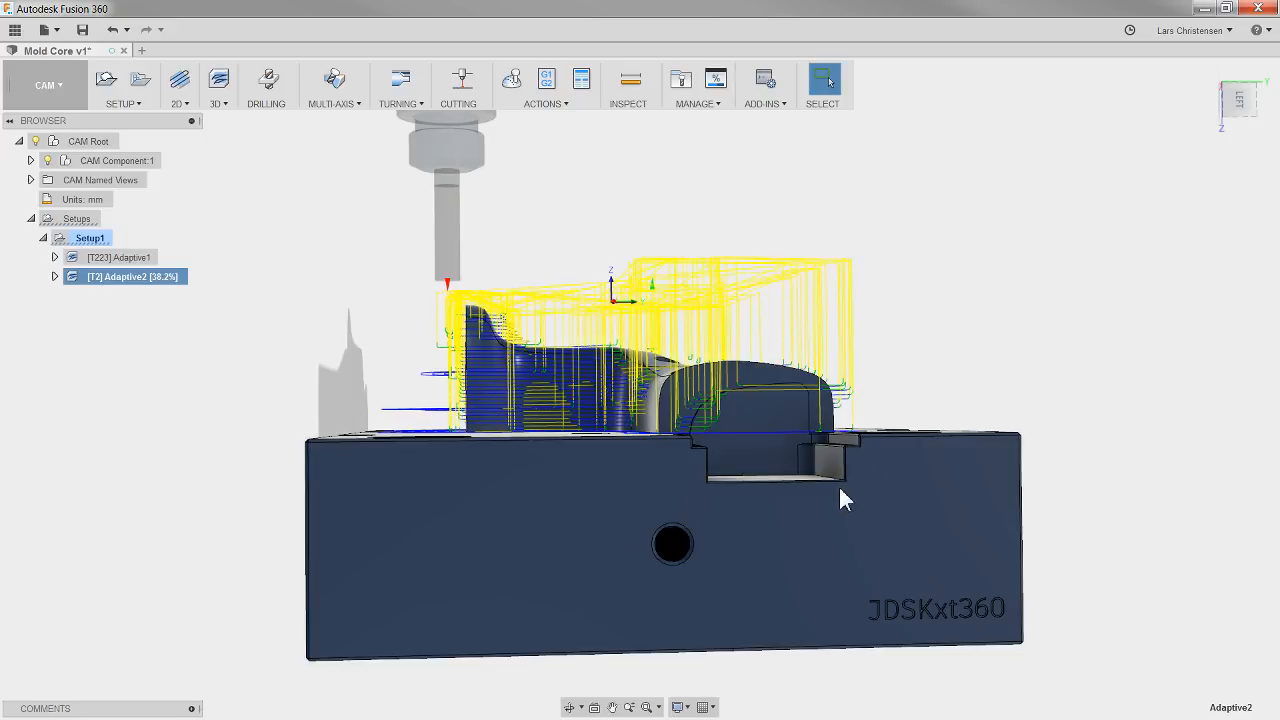
{"action": "middle_click_drag", "start_coordinate": [838, 484], "coordinate": [713, 426], "text": "shift"}
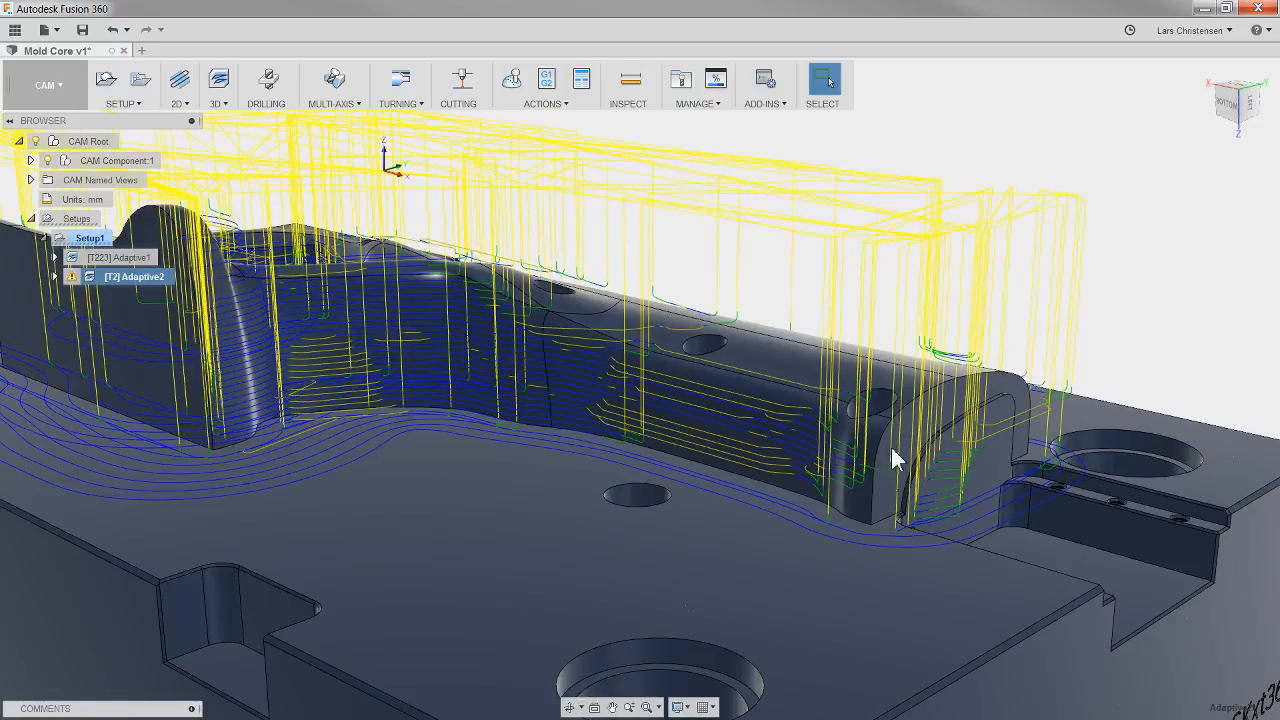
{"action": "middle_click_drag", "start_coordinate": [961, 463], "coordinate": [896, 428], "text": "shift"}
{"action": "right_click", "coordinate": [159, 279]}
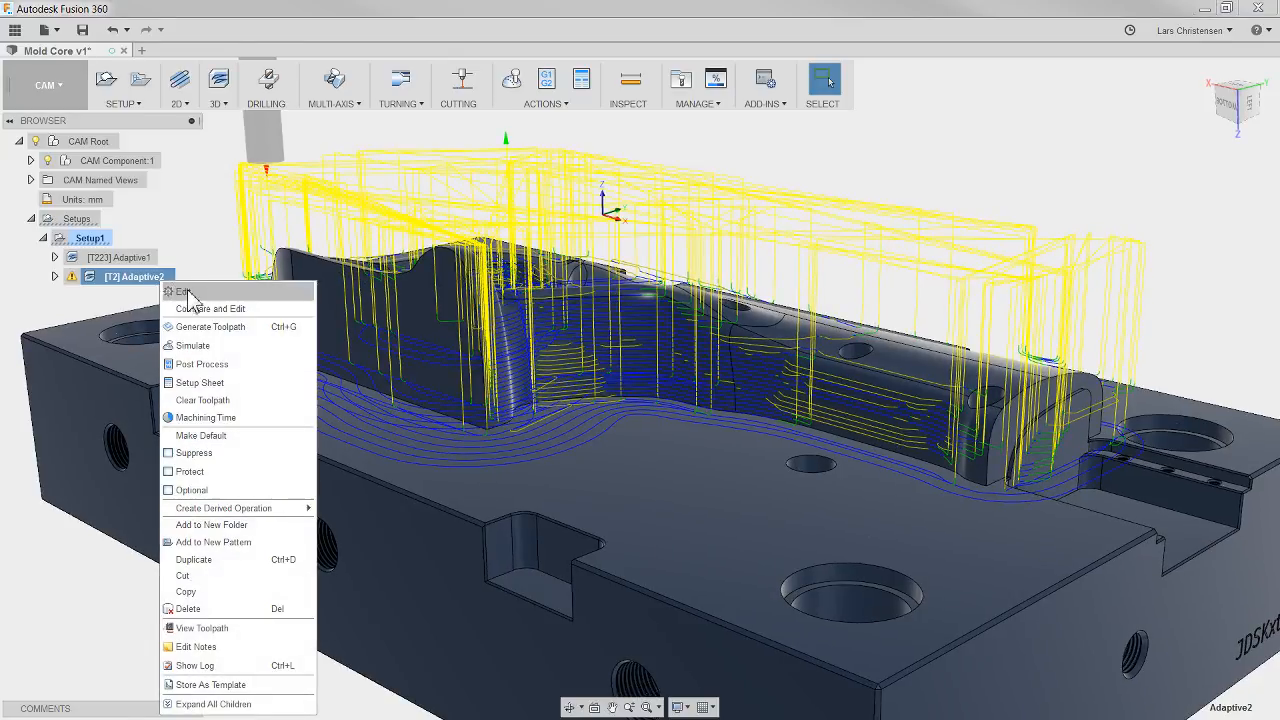
{"action": "left_click", "coordinate": [188, 292]}
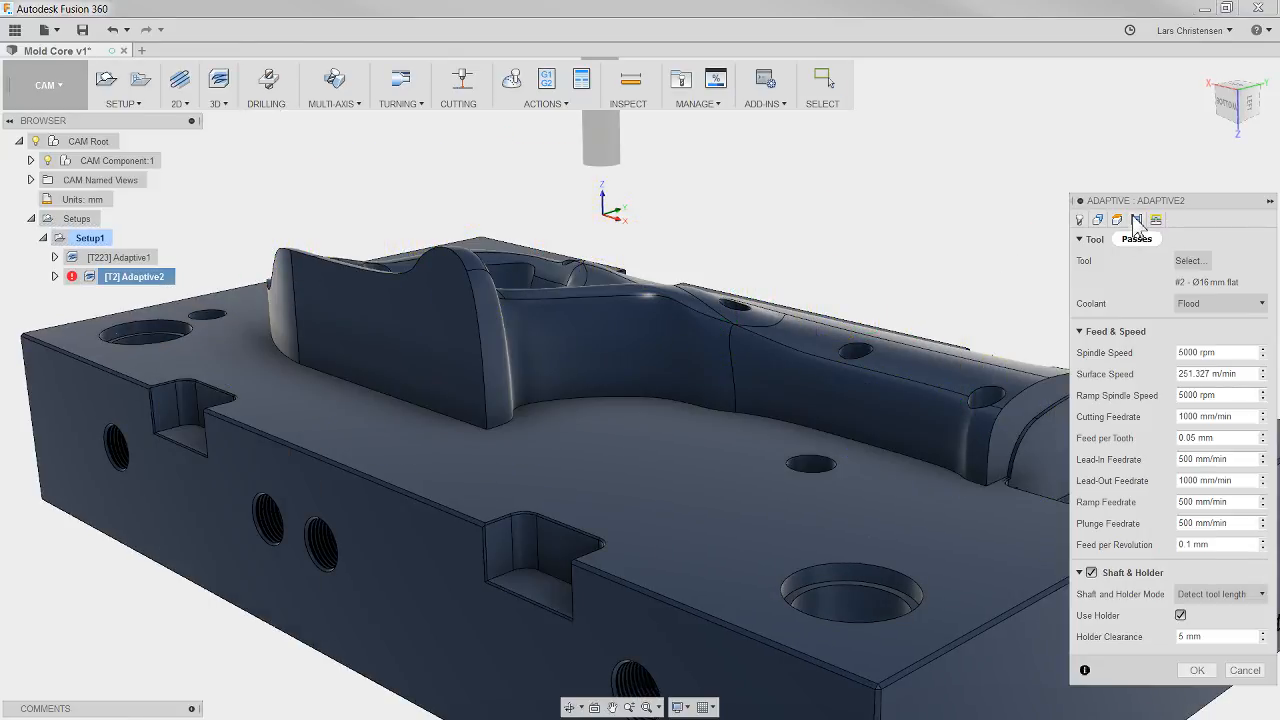
{"action": "left_click", "coordinate": [1136, 219]}
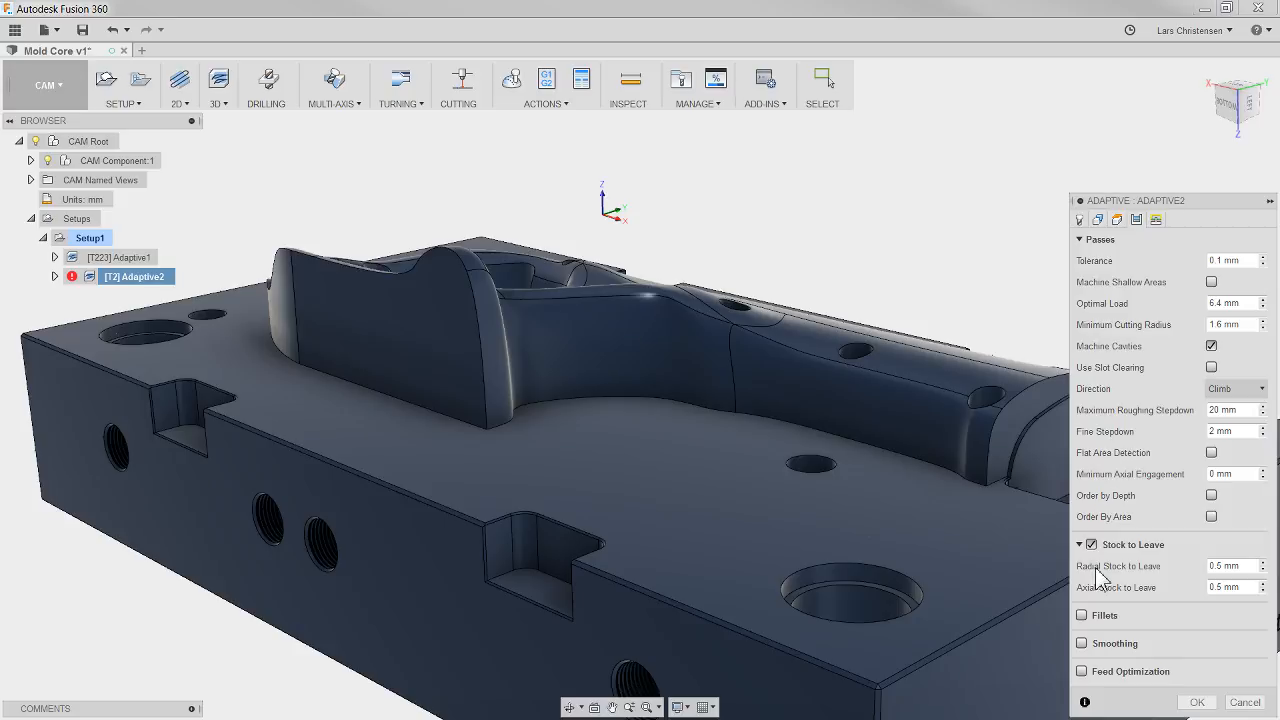
{"action": "left_click", "coordinate": [1232, 566]}
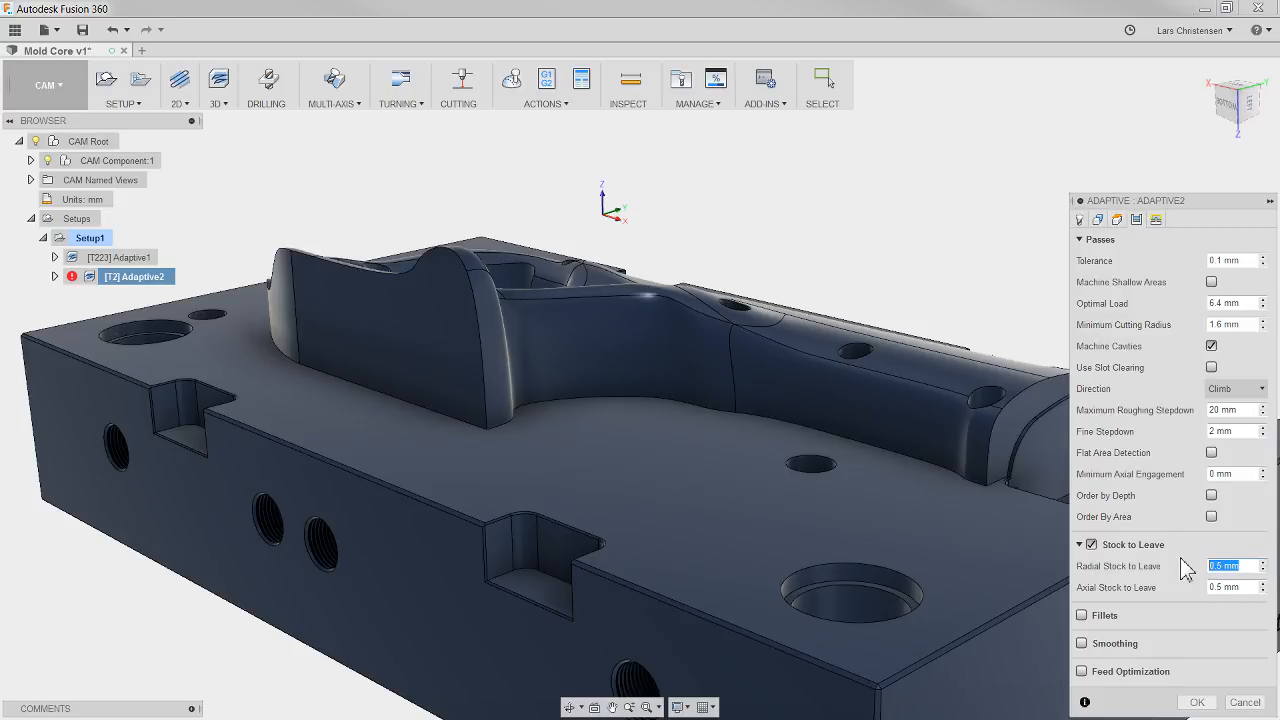
{"action": "type", "text": ".75"}
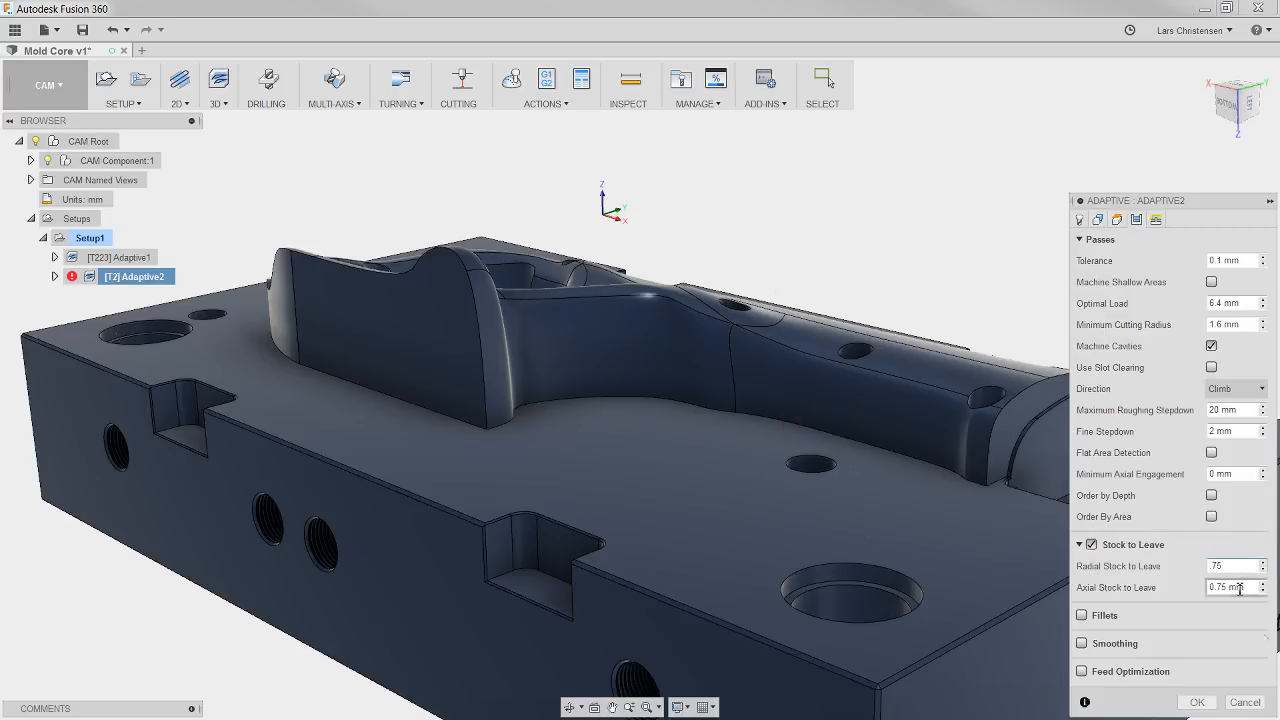
{"action": "left_click", "coordinate": [1197, 702]}
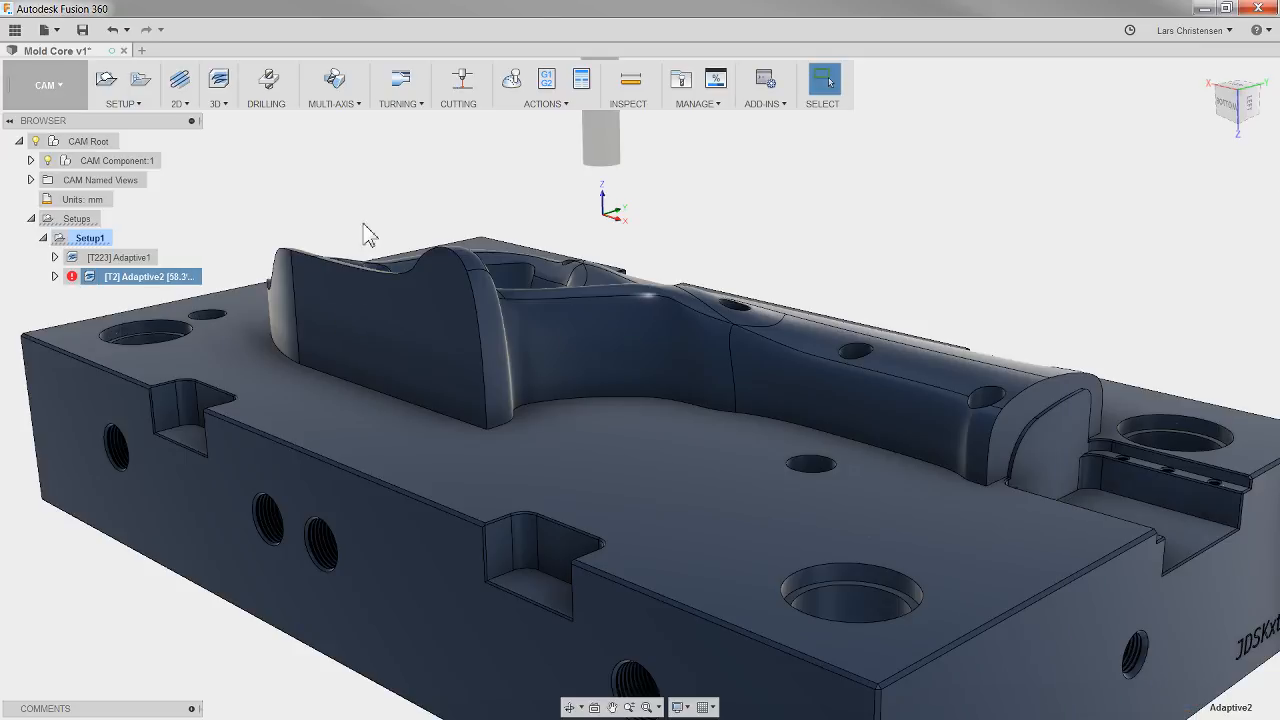
Step: Check the regenerated Ø16 mm toolpath and its message log for the required tool length, ending with the log closed
{"action": "scroll", "coordinate": [298, 202], "scroll_direction": "down", "scroll_amount": 2}
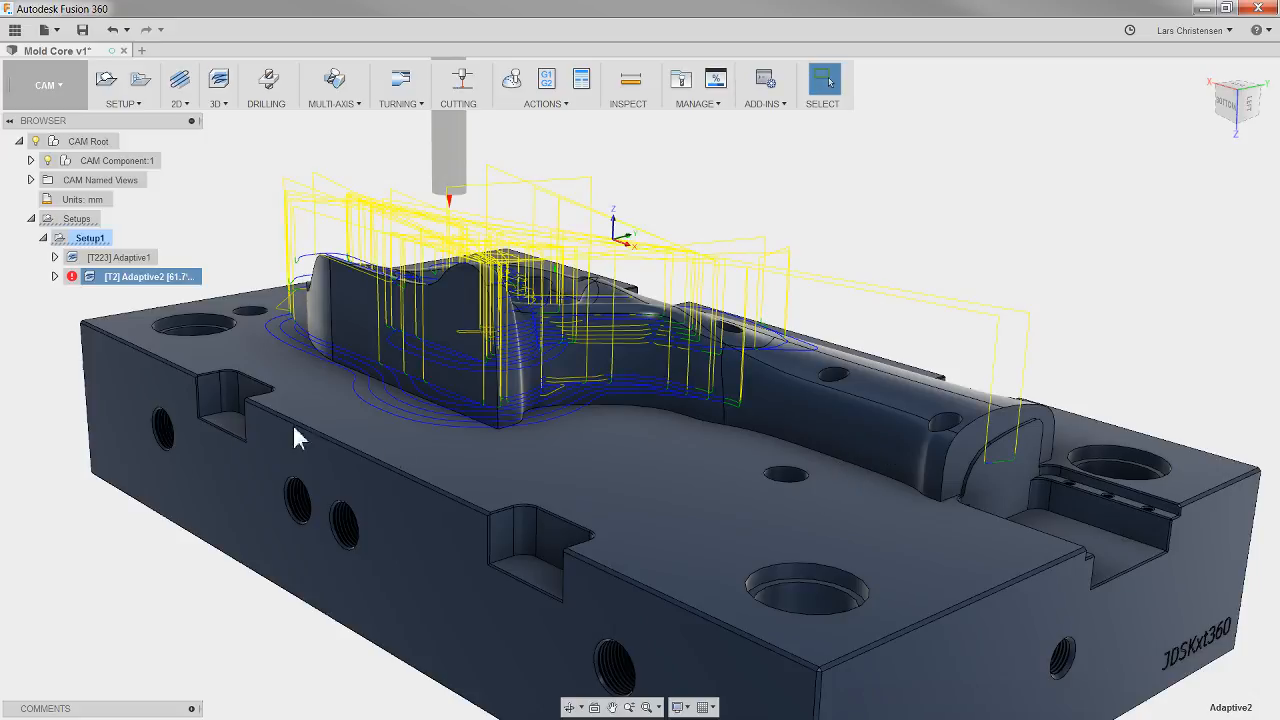
{"action": "mouse_move", "coordinate": [293, 426]}
{"action": "middle_mouse_down", "text": "shift"}
{"action": "mouse_move", "coordinate": [285, 458]}
{"action": "mouse_move", "coordinate": [282, 436]}
{"action": "middle_mouse_up", "text": "shift"}
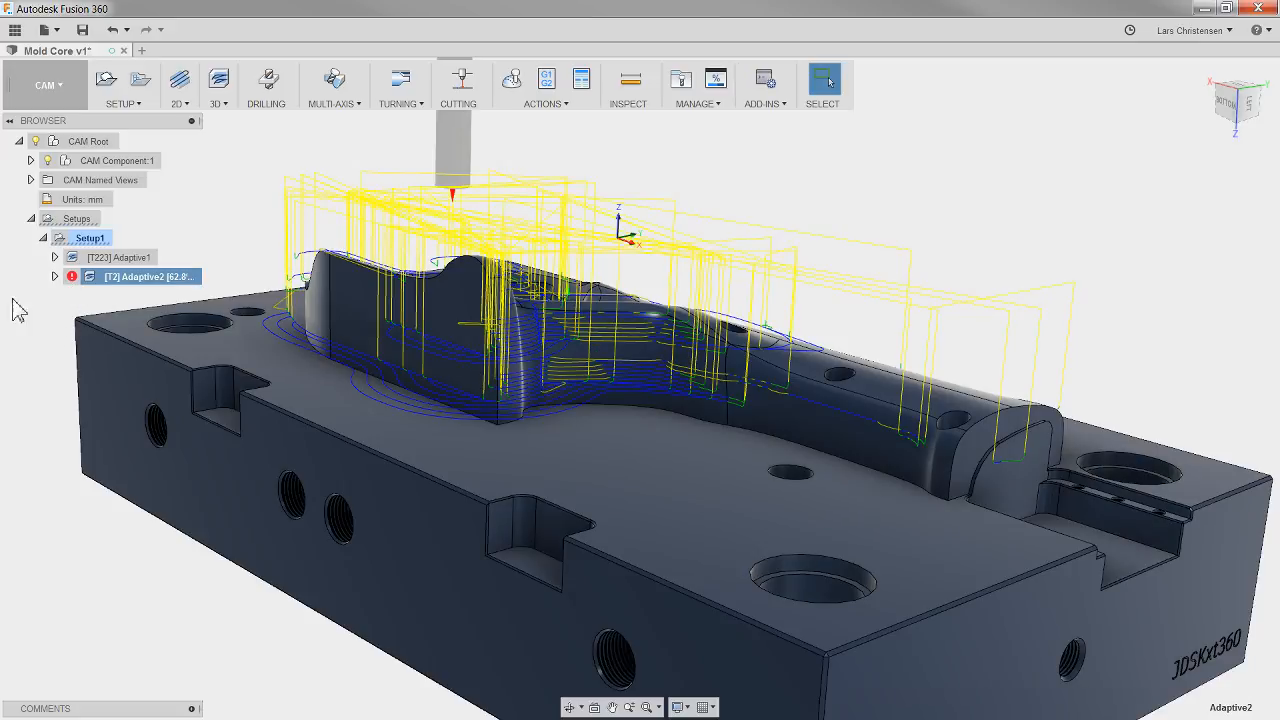
{"action": "right_click", "coordinate": [118, 293]}
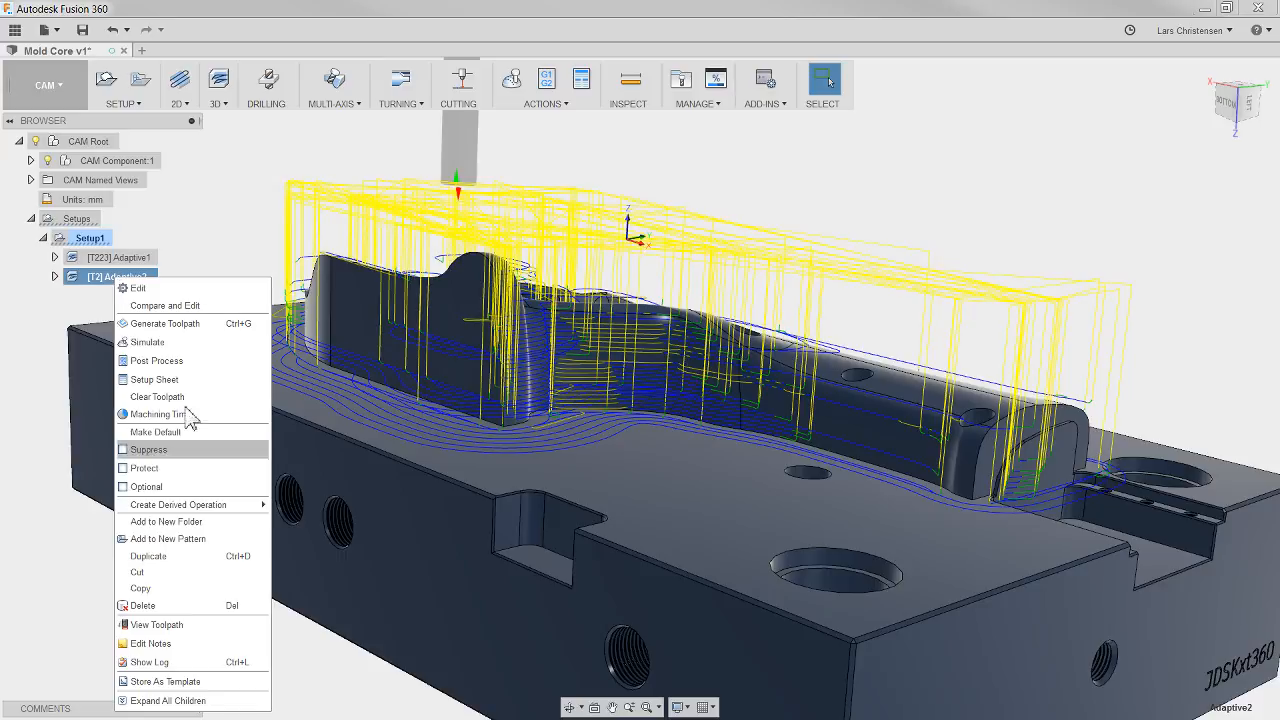
{"action": "left_click", "coordinate": [165, 668]}
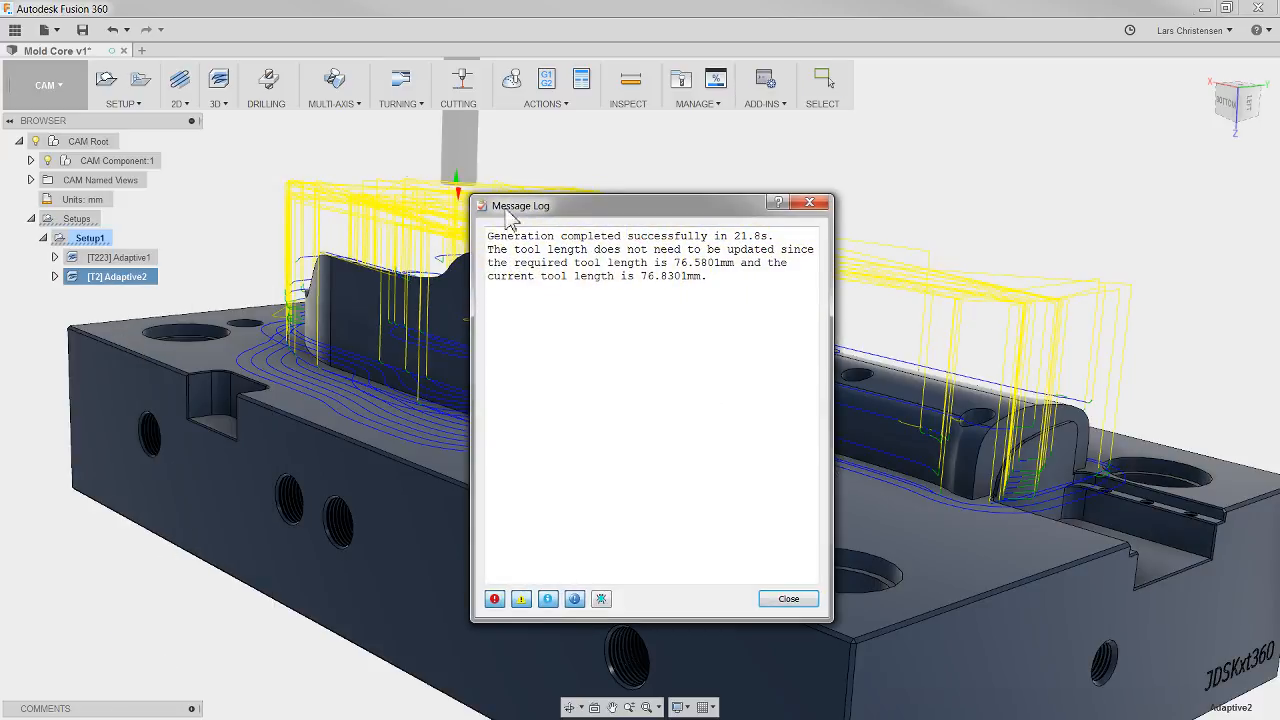
{"action": "left_click_drag", "start_coordinate": [603, 208], "coordinate": [567, 214]}
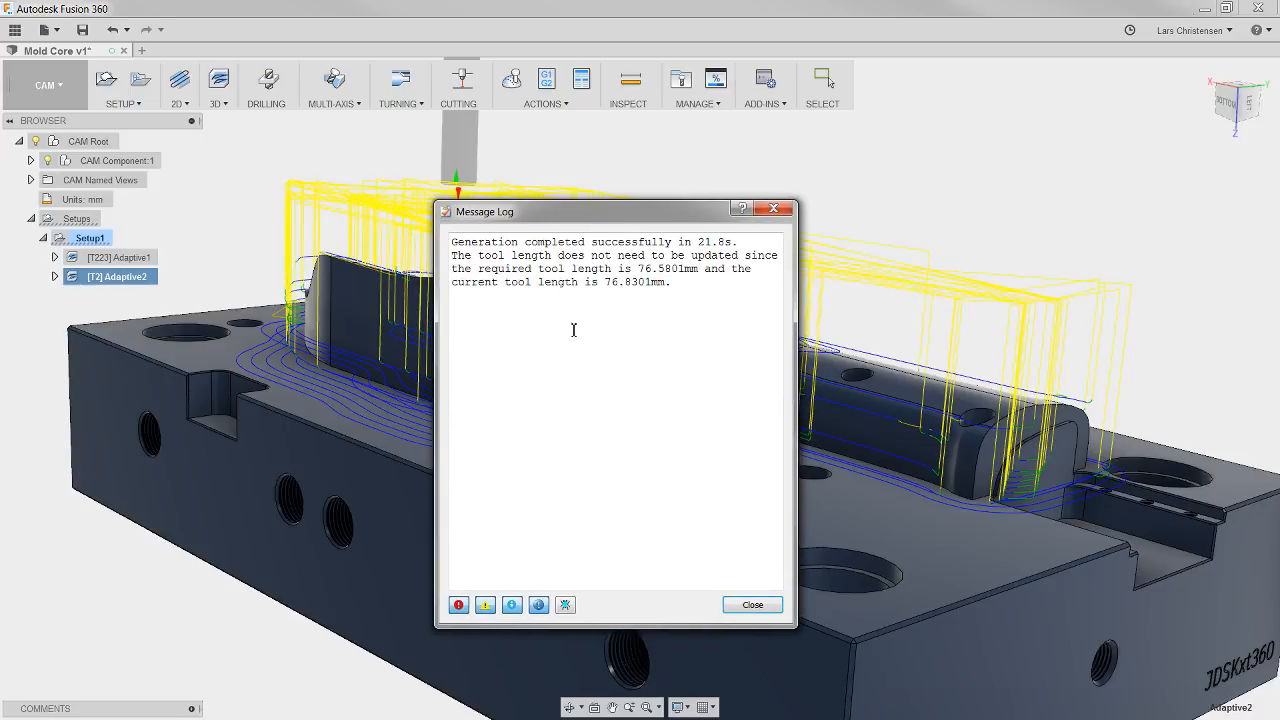
{"action": "left_click", "coordinate": [752, 604]}
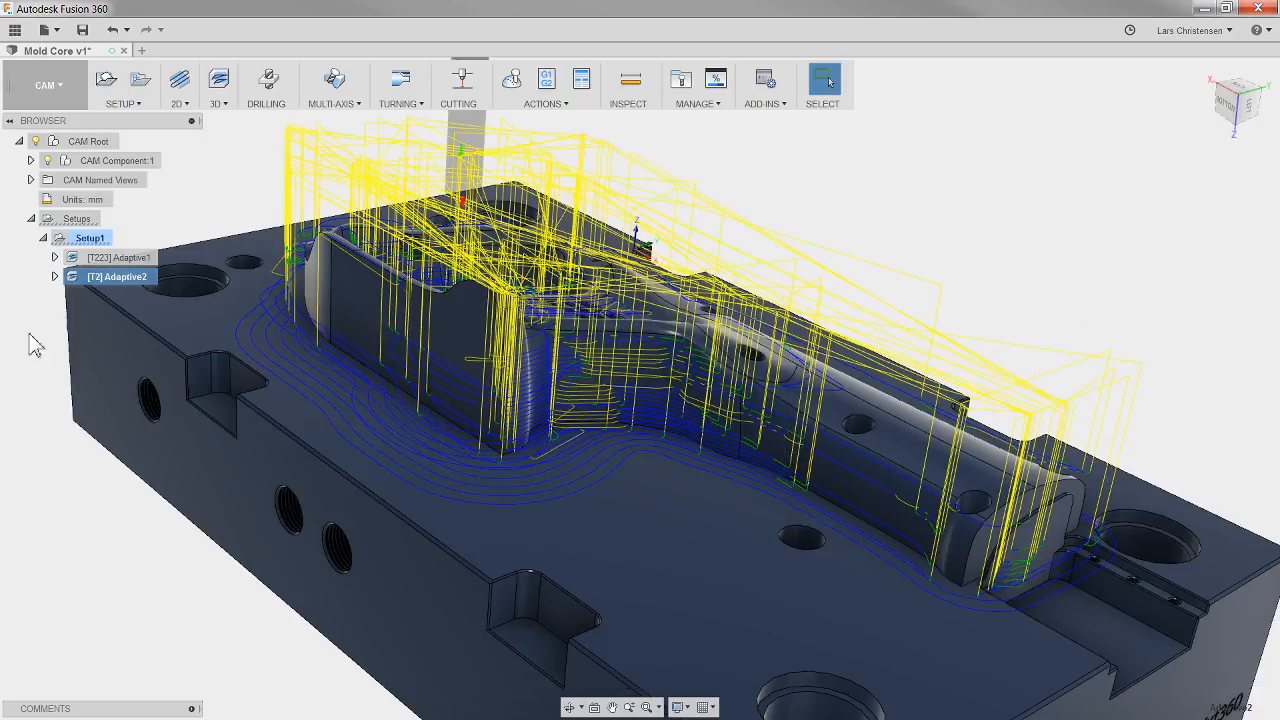
{"action": "right_click", "coordinate": [118, 282]}
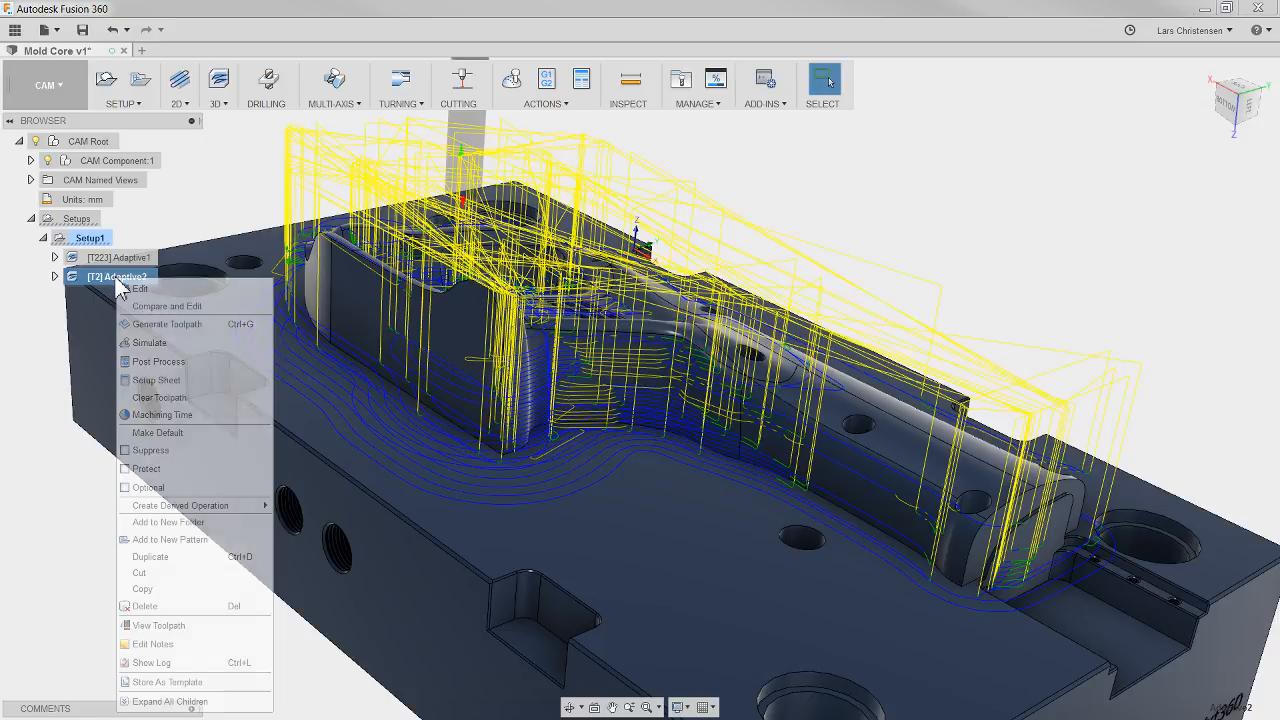
{"action": "left_click", "coordinate": [228, 663]}
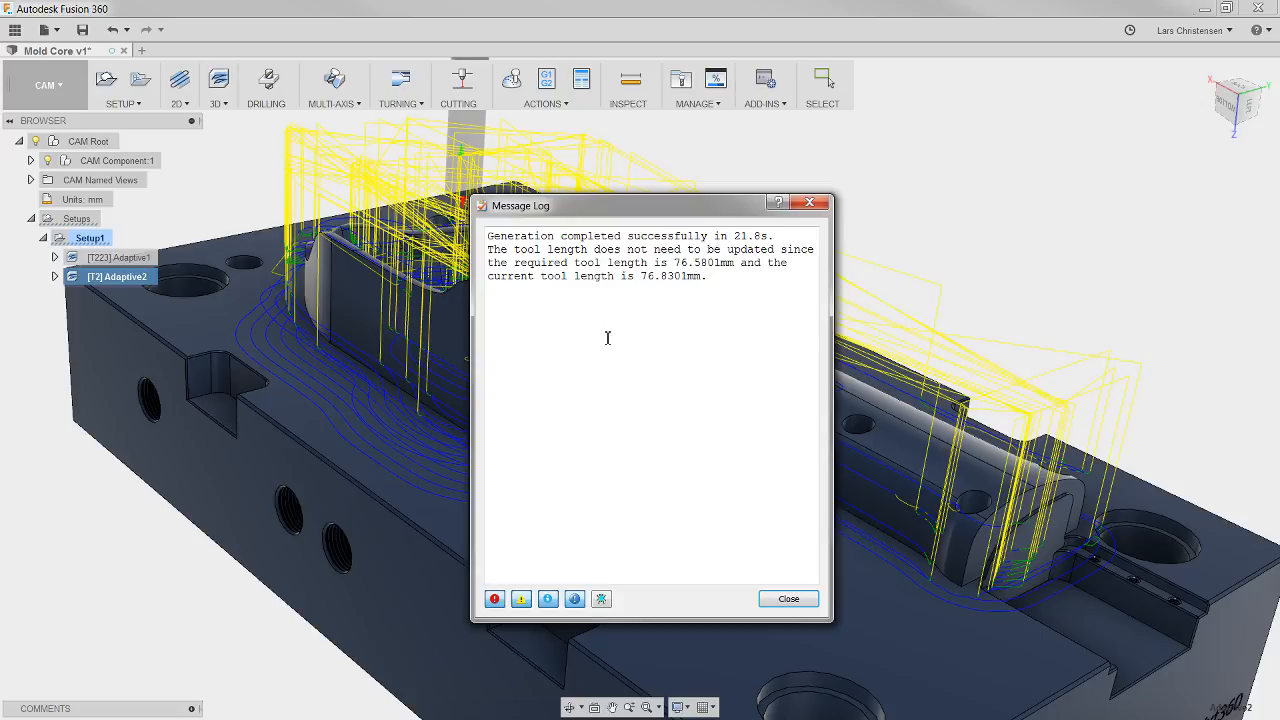
{"action": "left_click", "coordinate": [789, 600]}
Step: Simulate the whole of Setup1 and play the machining from the start of the second adaptive operation
{"action": "left_click", "coordinate": [90, 238]}
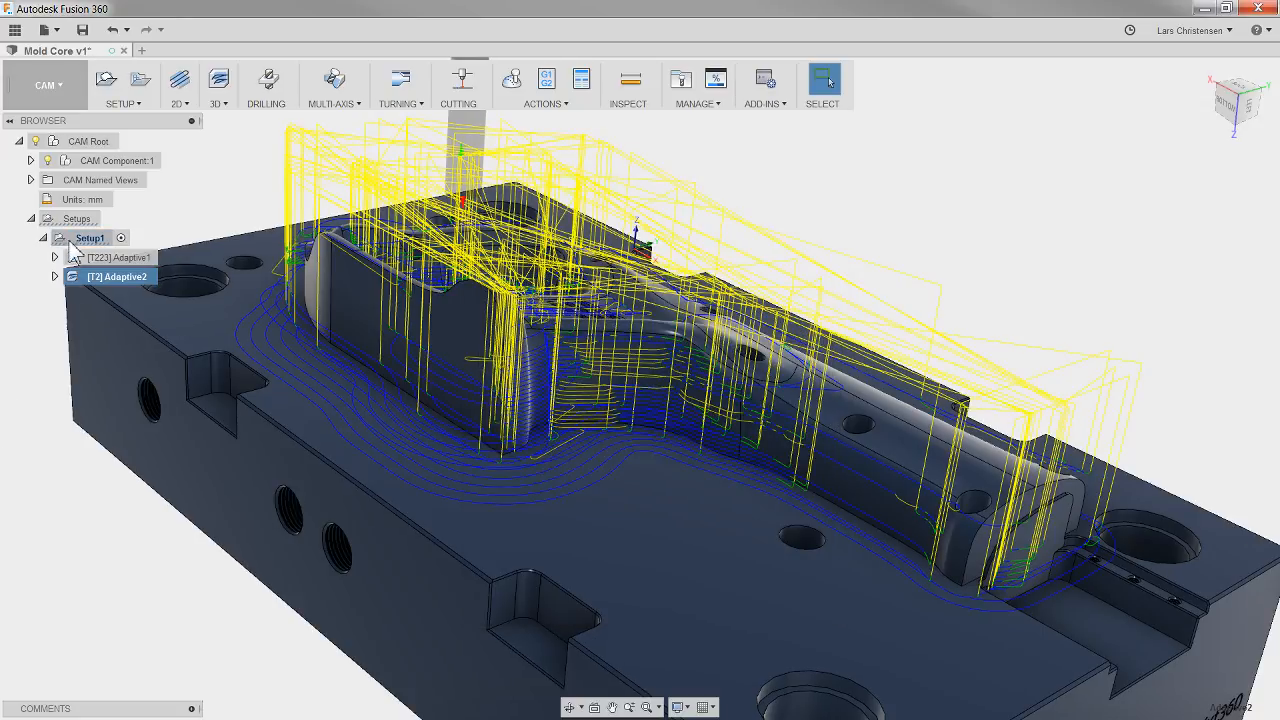
{"action": "left_click", "coordinate": [511, 80]}
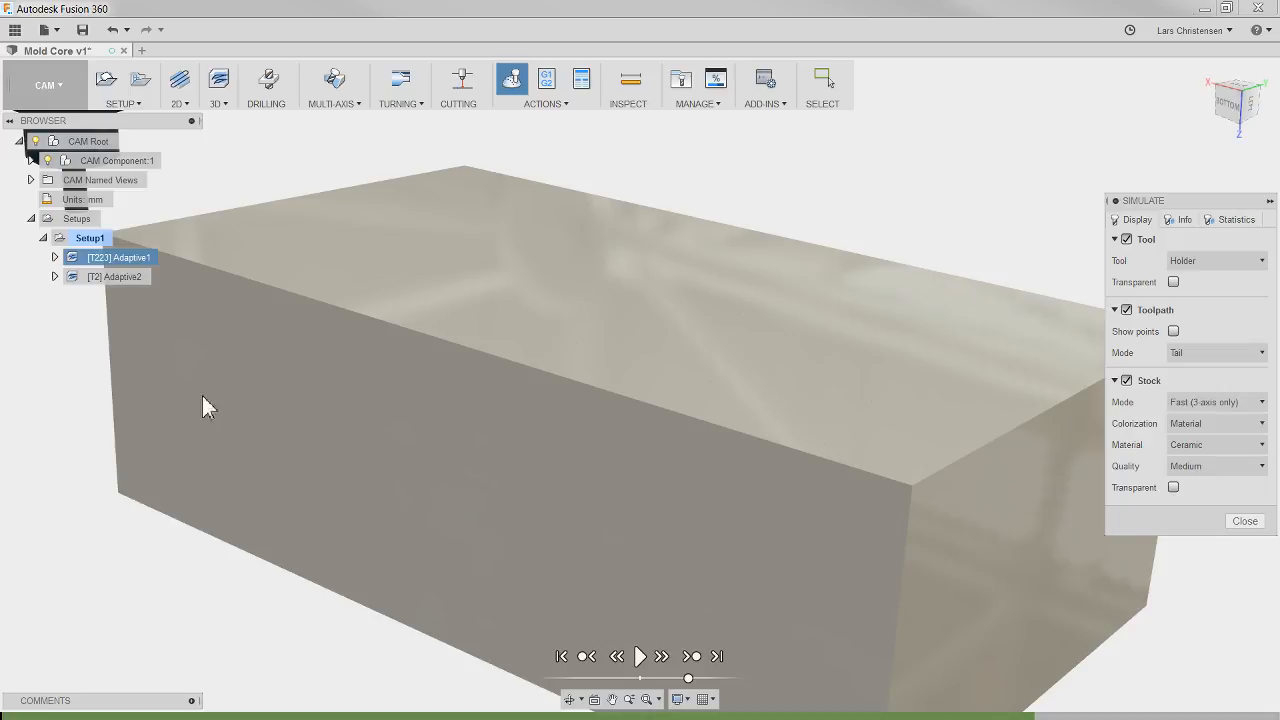
{"action": "left_click", "coordinate": [135, 278], "text": "ctrl"}
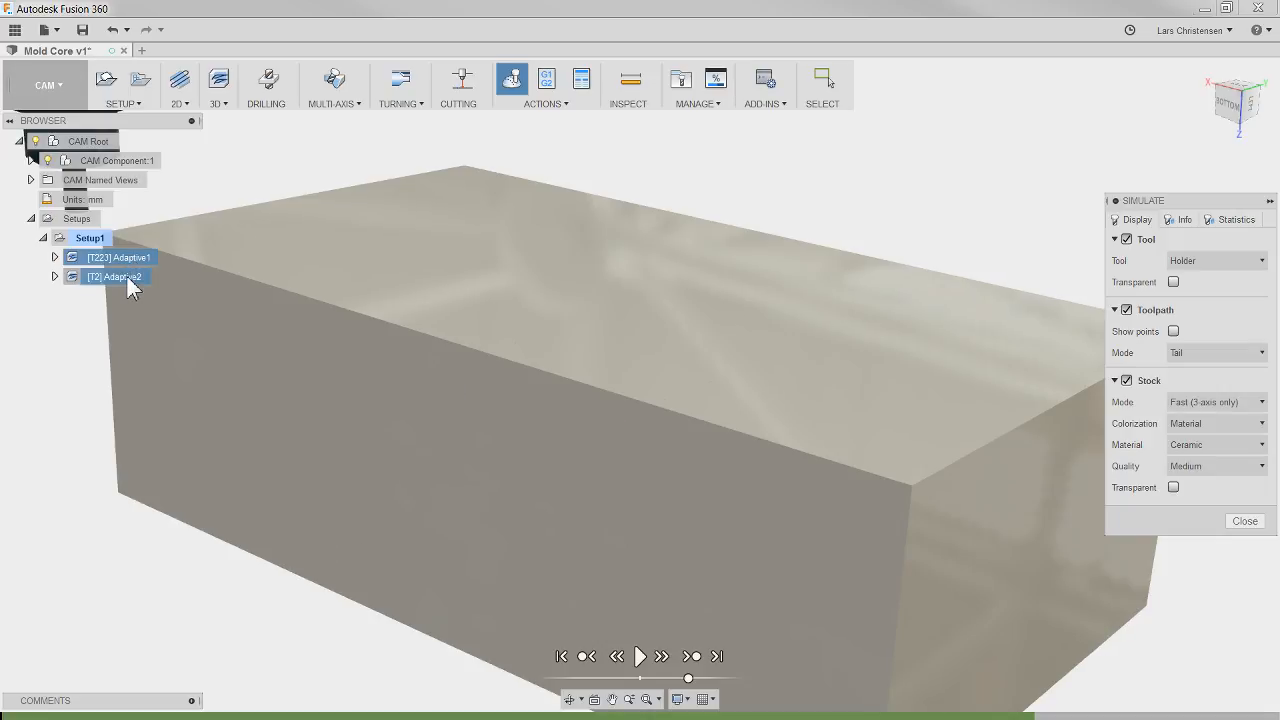
{"action": "middle_click_drag", "start_coordinate": [520, 400], "coordinate": [586, 672], "text": "shift"}
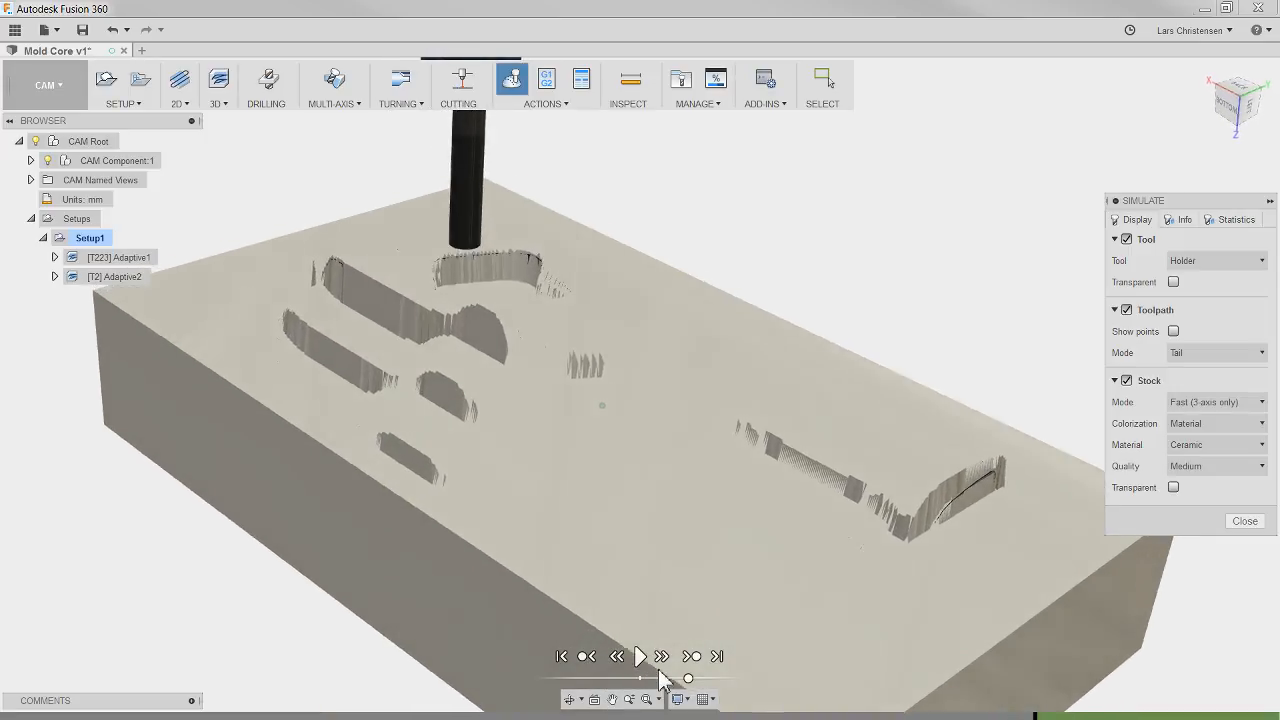
{"action": "left_click", "coordinate": [640, 656]}
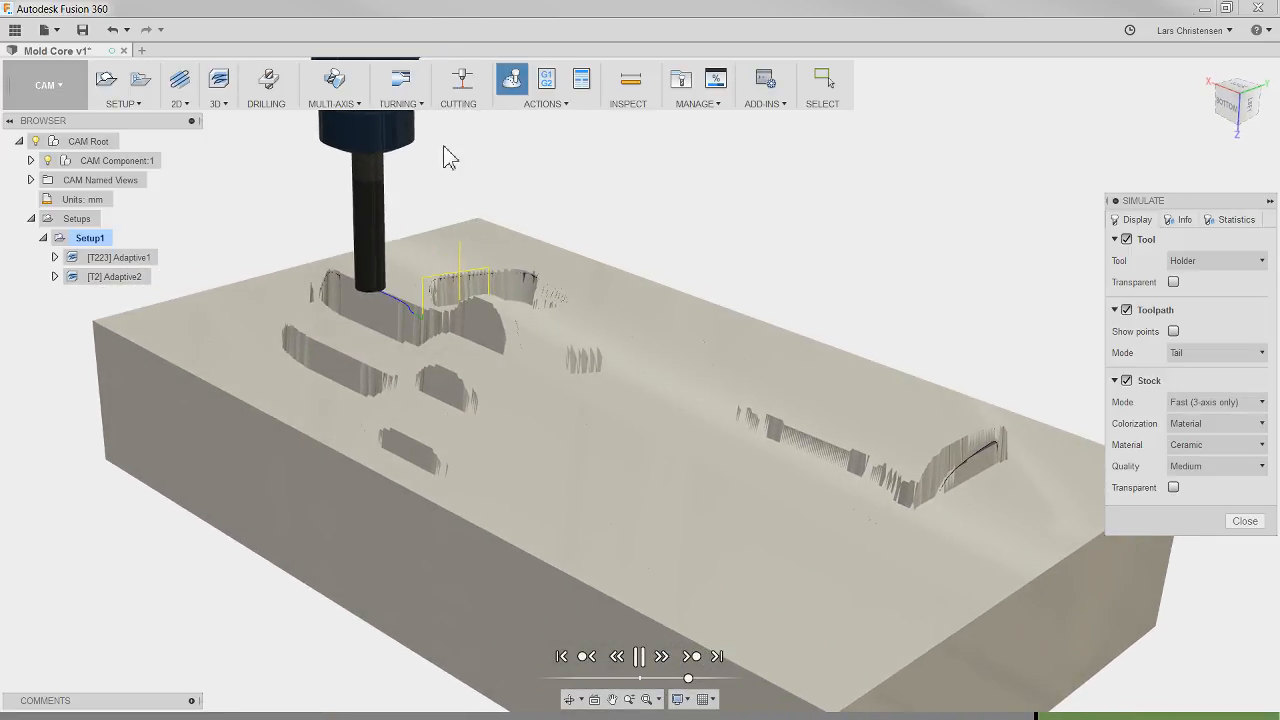
Step: Speed up the simulation playback, inspect the stock left around the core by the second adaptive operation, and close the simulation
{"action": "left_click_drag", "start_coordinate": [688, 679], "coordinate": [704, 679]}
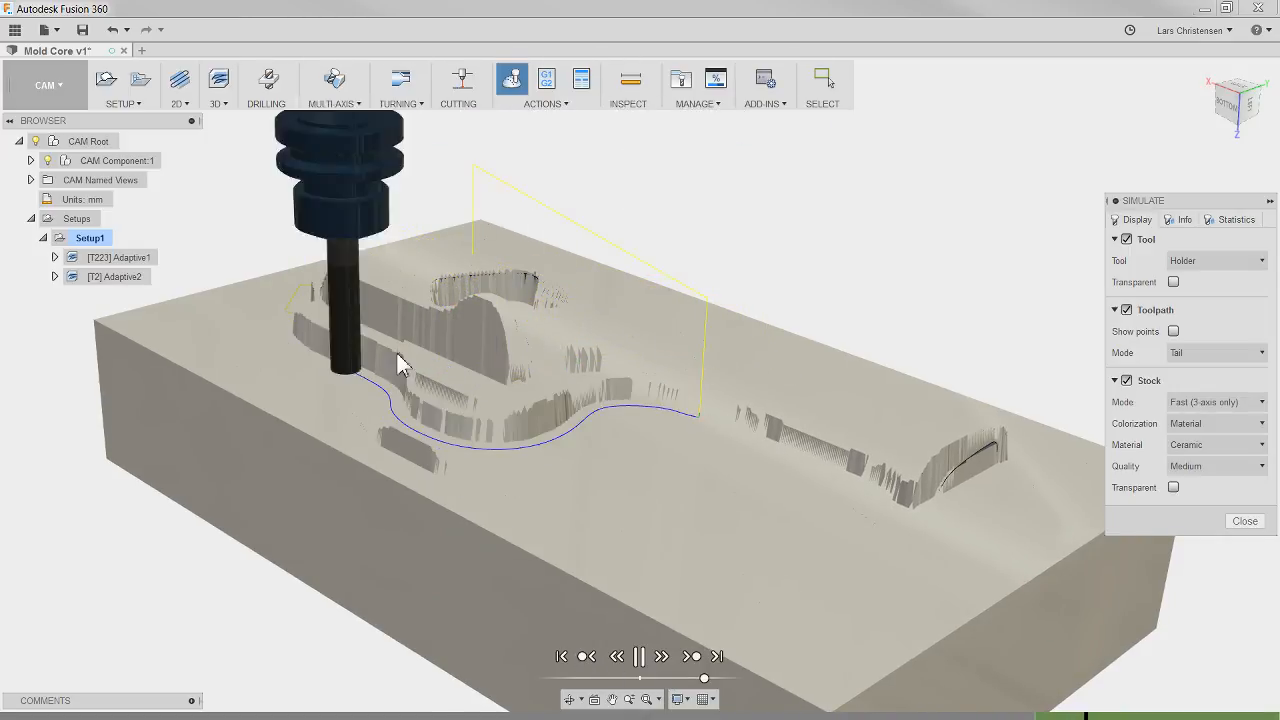
{"action": "middle_click_drag", "start_coordinate": [412, 438], "coordinate": [386, 354], "text": "shift"}
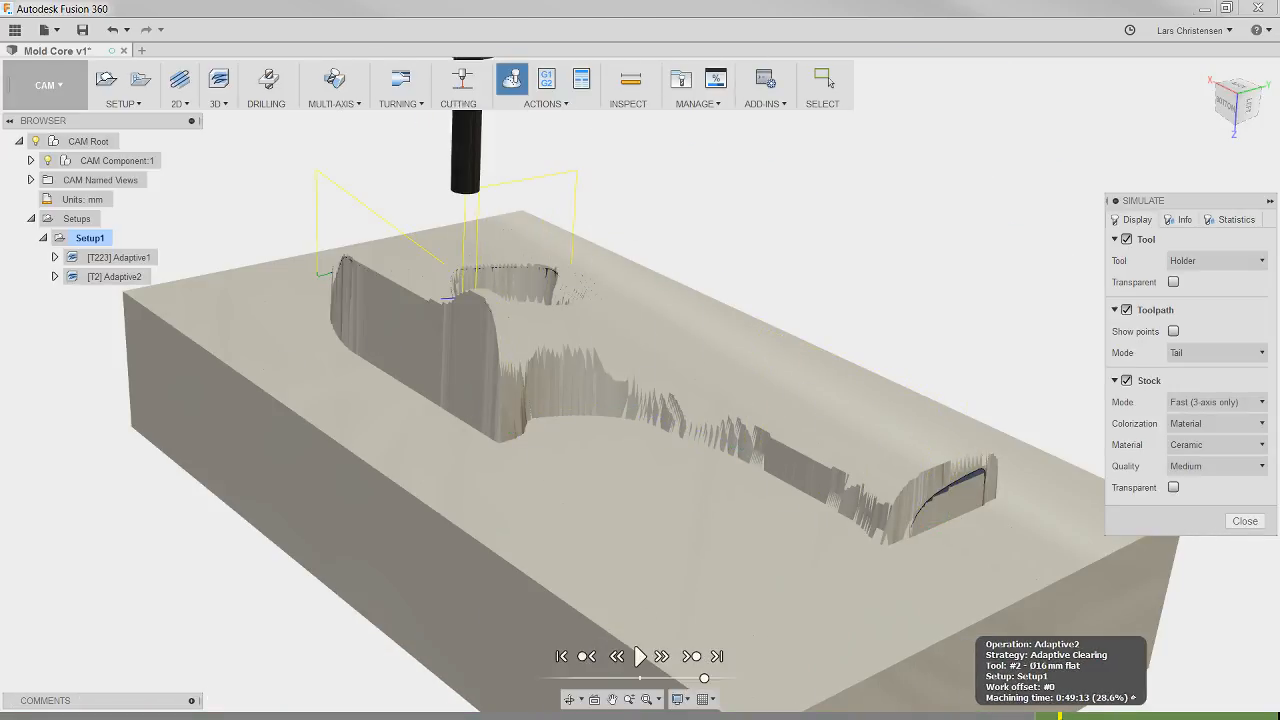
{"action": "middle_click_drag", "start_coordinate": [615, 351], "coordinate": [697, 407], "text": "shift"}
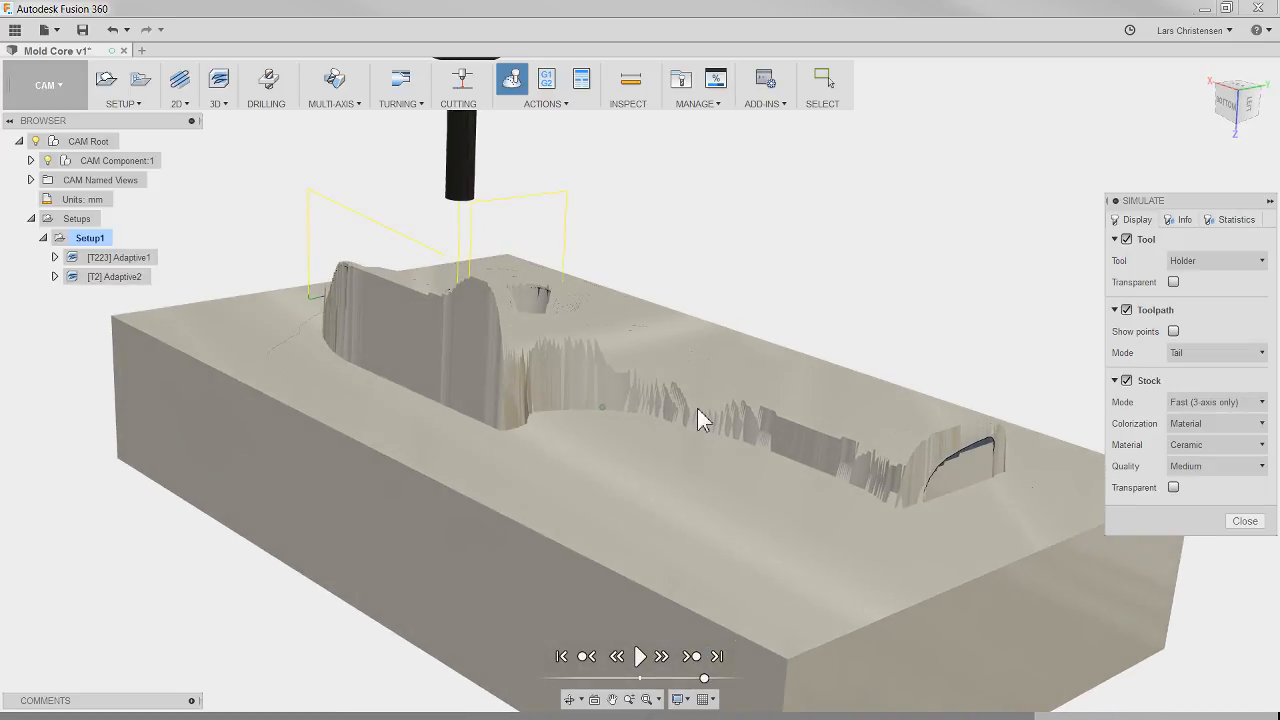
{"action": "scroll", "coordinate": [150, 547], "scroll_direction": "down", "scroll_amount": 1}
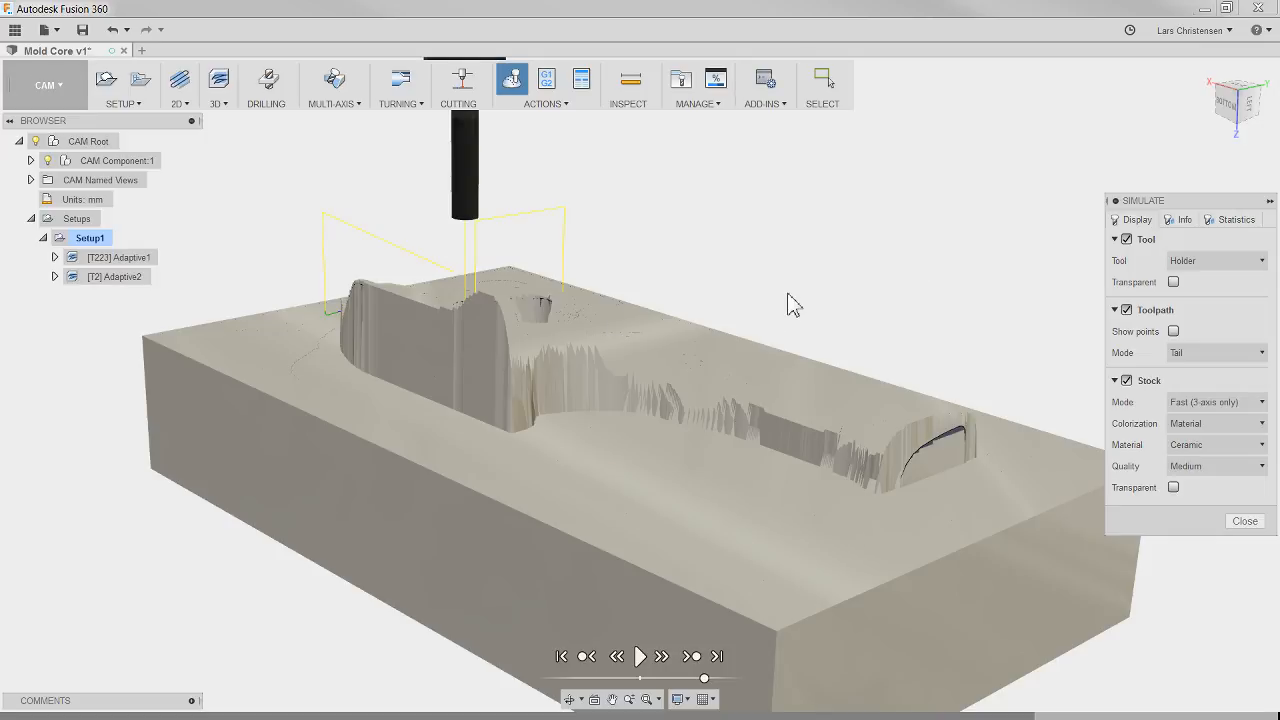
{"action": "middle_click_drag", "start_coordinate": [779, 642], "coordinate": [780, 669], "text": "shift"}
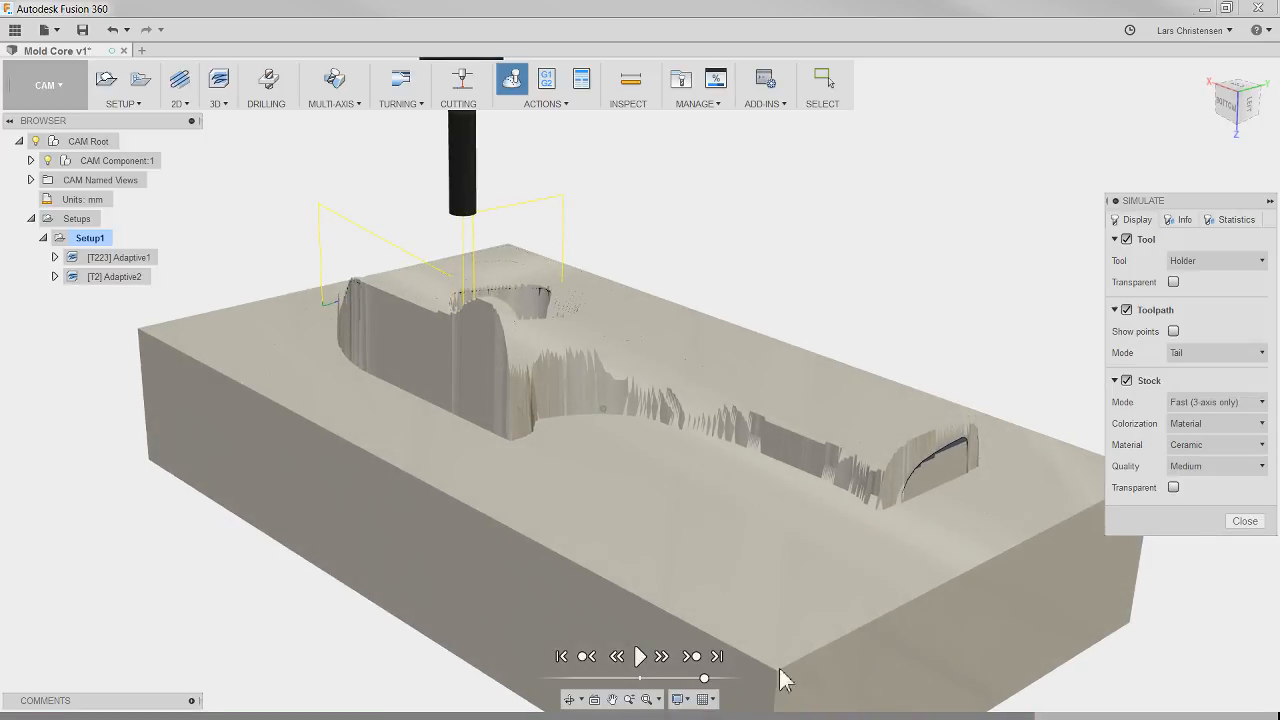
{"action": "left_click", "coordinate": [1244, 521]}
Step: Create a 3D Scallop operation using tool #20, the Ø10 mm ball from the Tutorial - Metric sample library, and generate its toolpath
{"action": "middle_click_drag", "start_coordinate": [934, 322], "coordinate": [1003, 412], "text": "shift"}
{"action": "left_click", "coordinate": [969, 321]}
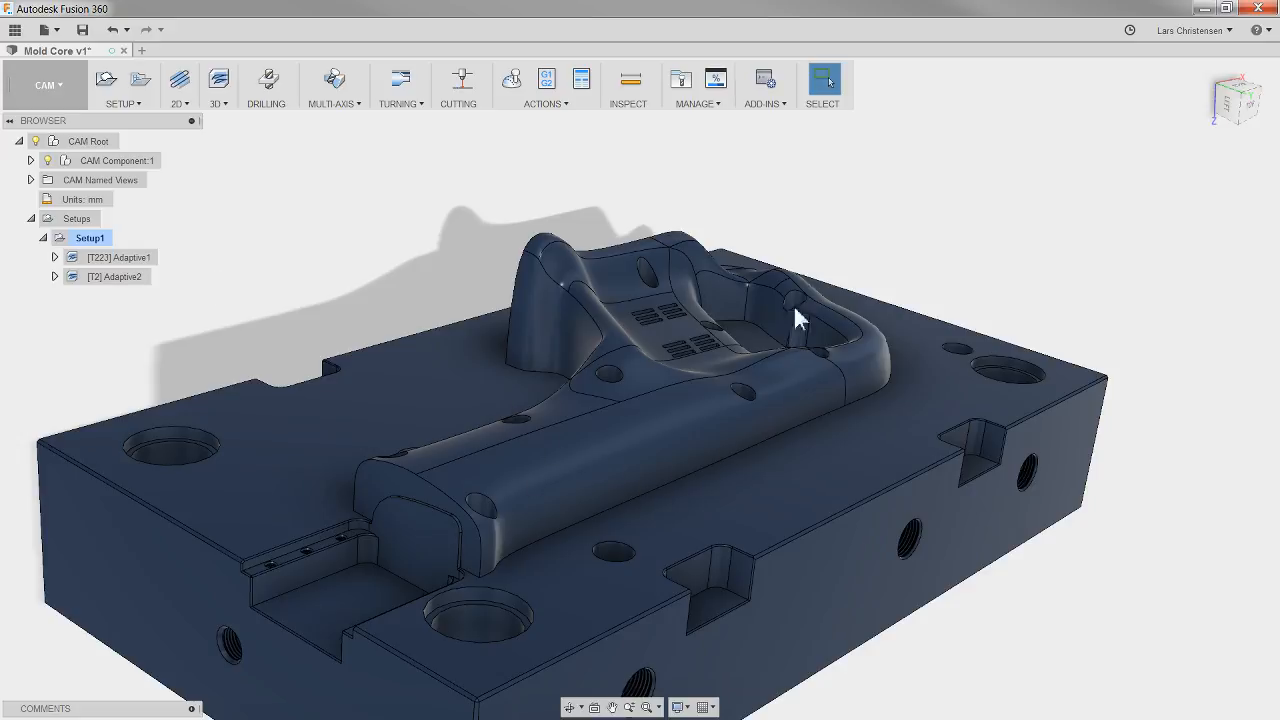
{"action": "left_click", "coordinate": [227, 104]}
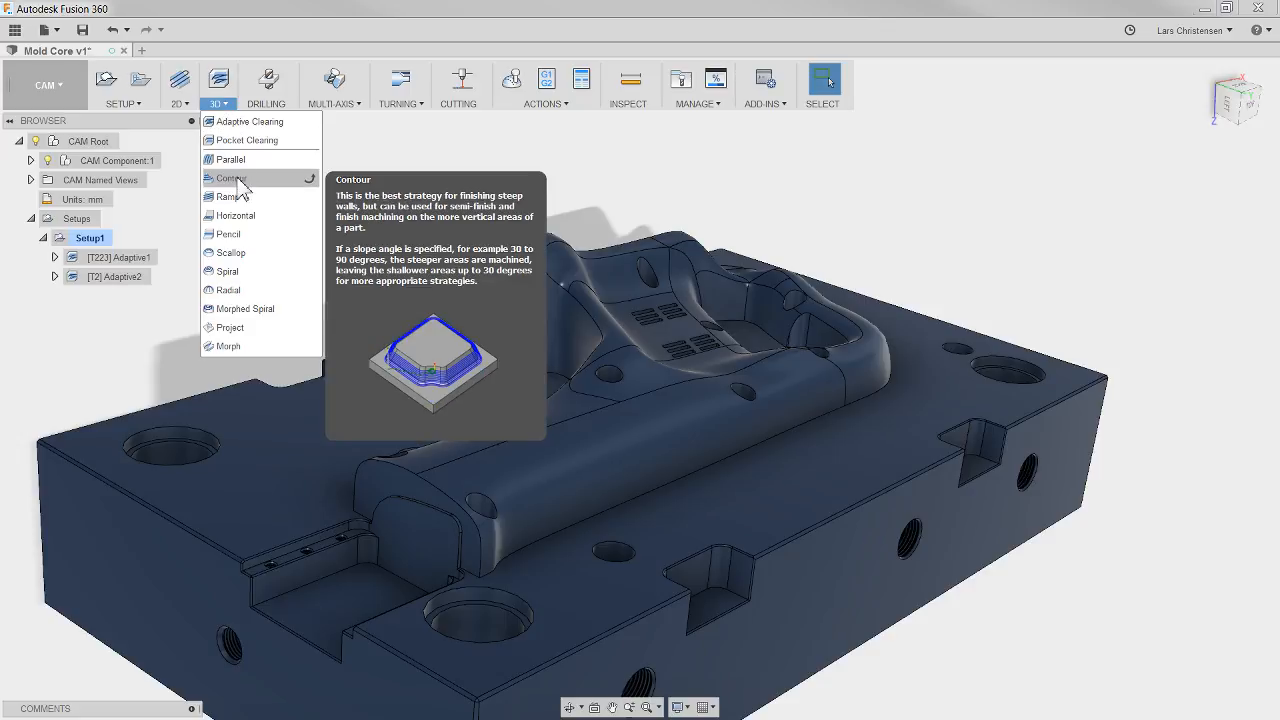
{"action": "left_click", "coordinate": [228, 253]}
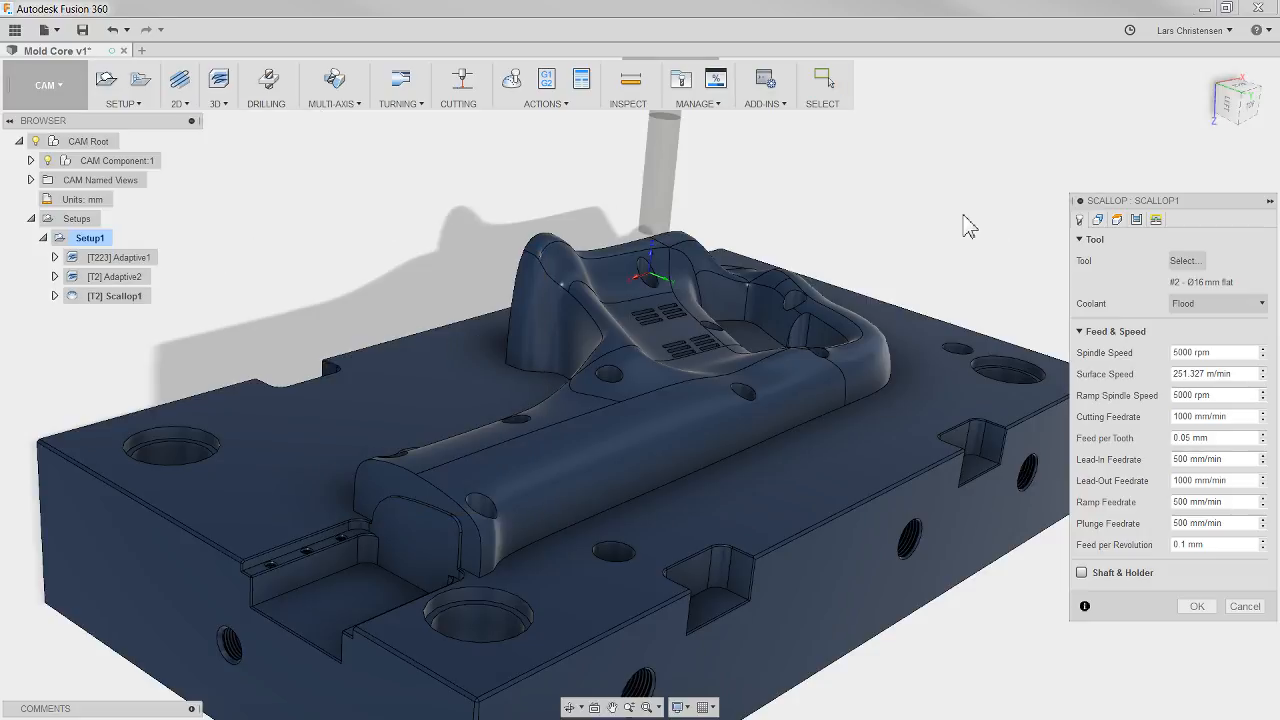
{"action": "left_click", "coordinate": [1183, 262]}
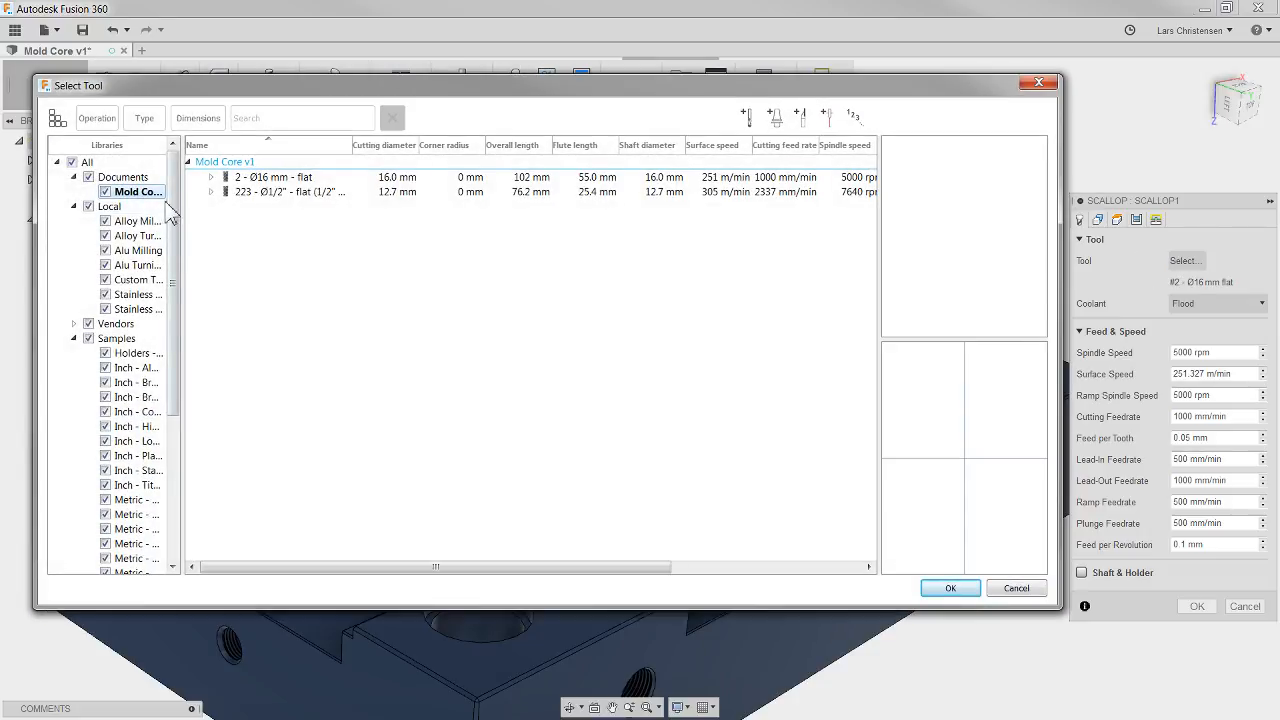
{"action": "scroll", "coordinate": [172, 220], "scroll_direction": "down", "scroll_amount": 1}
{"action": "left_click_drag", "start_coordinate": [172, 220], "coordinate": [171, 430]}
{"action": "left_click", "coordinate": [140, 558]}
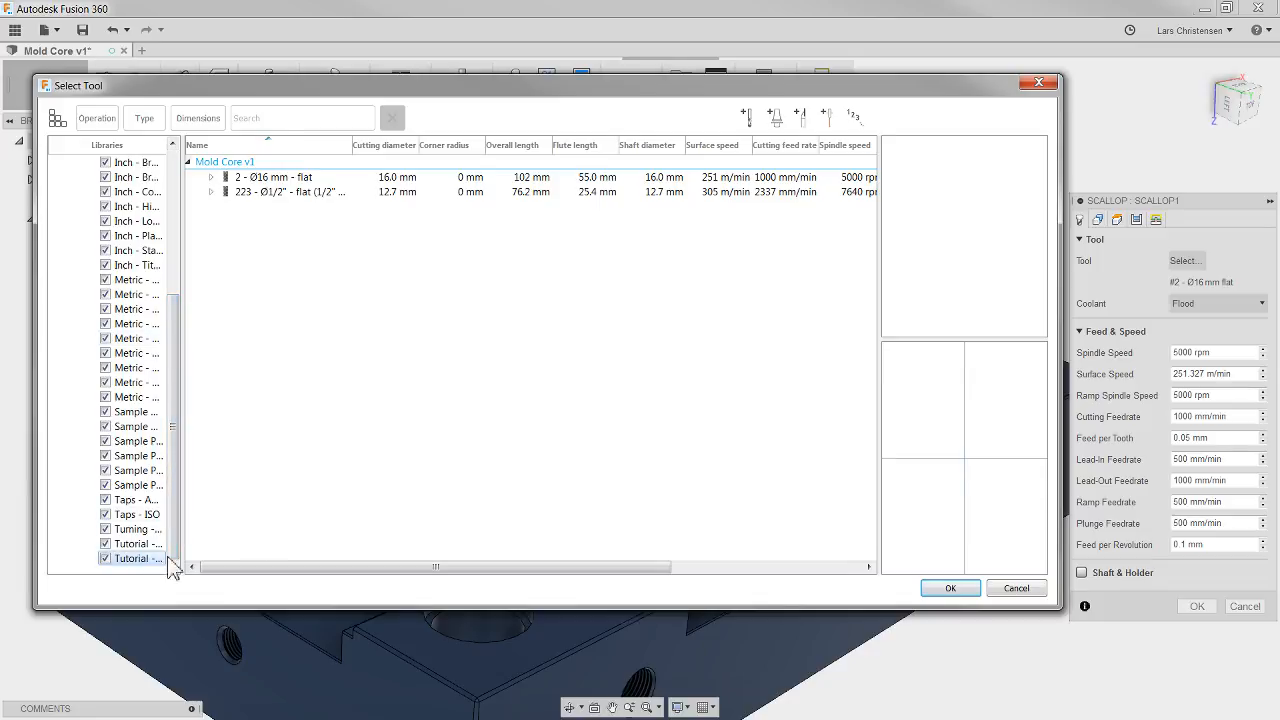
{"action": "left_click", "coordinate": [290, 324]}
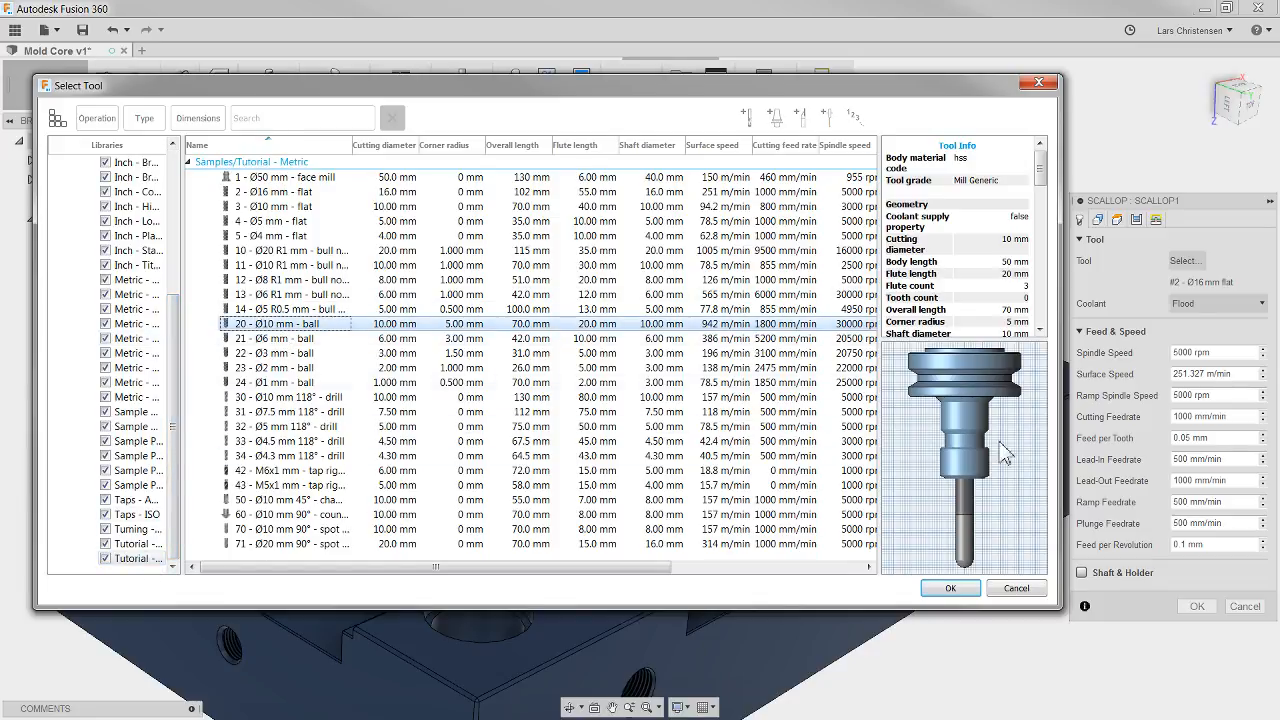
{"action": "left_click", "coordinate": [960, 597]}
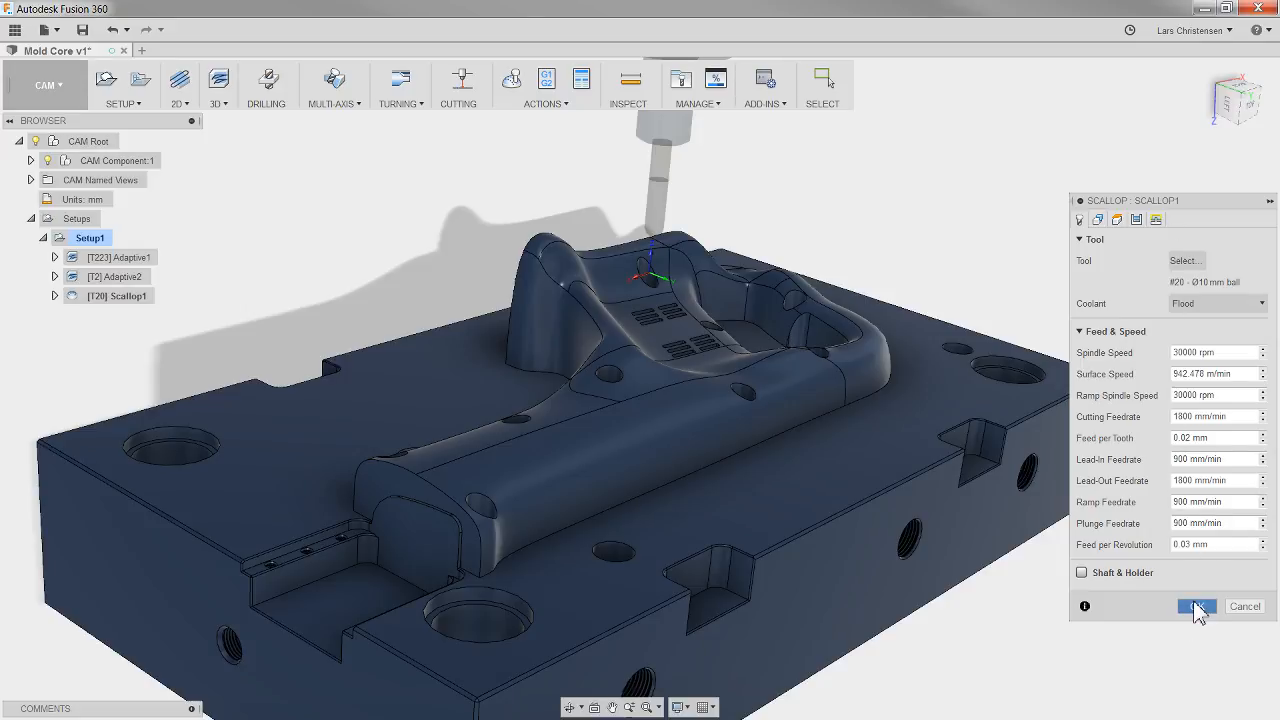
{"action": "left_click", "coordinate": [1197, 606]}
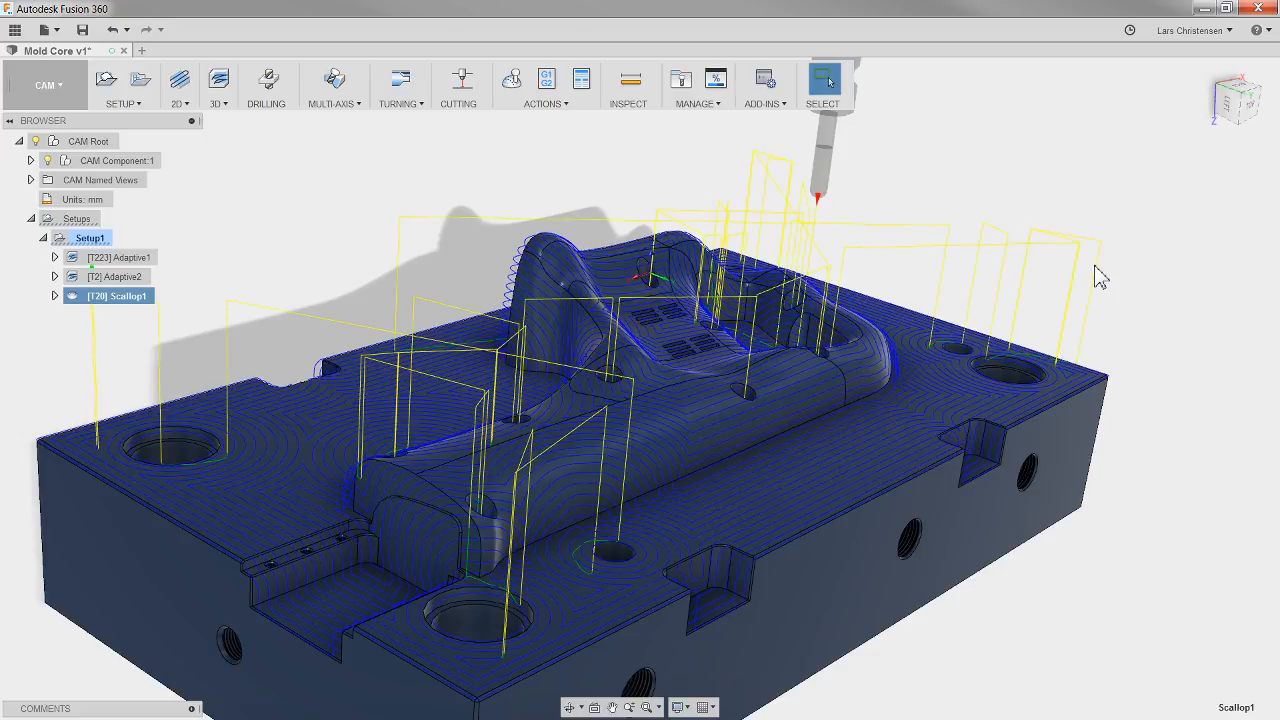
Step: Change the scallop operation's machining boundary to Selection, using the chain around the raised core's base, and regenerate the toolpath
{"action": "mouse_move", "coordinate": [688, 525]}
{"action": "middle_mouse_down", "text": "shift"}
{"action": "mouse_move", "coordinate": [671, 491]}
{"action": "mouse_move", "coordinate": [671, 528]}
{"action": "middle_mouse_up", "text": "shift"}
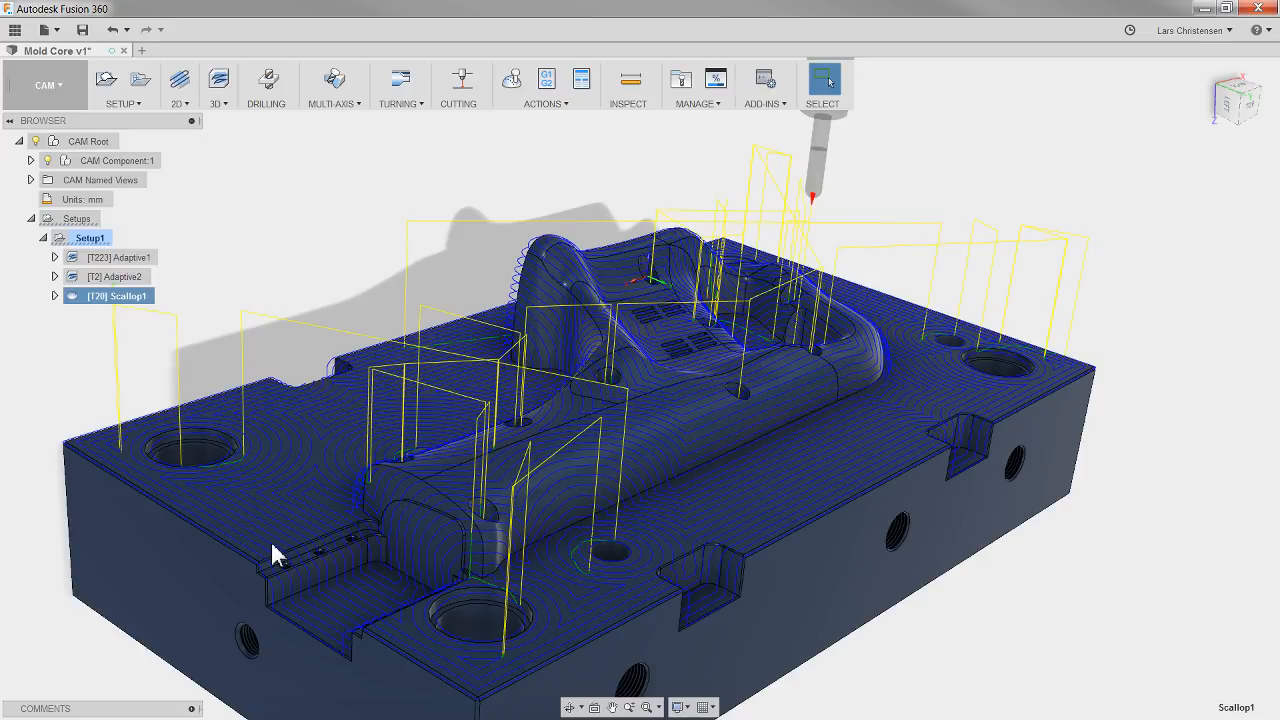
{"action": "right_click", "coordinate": [147, 297]}
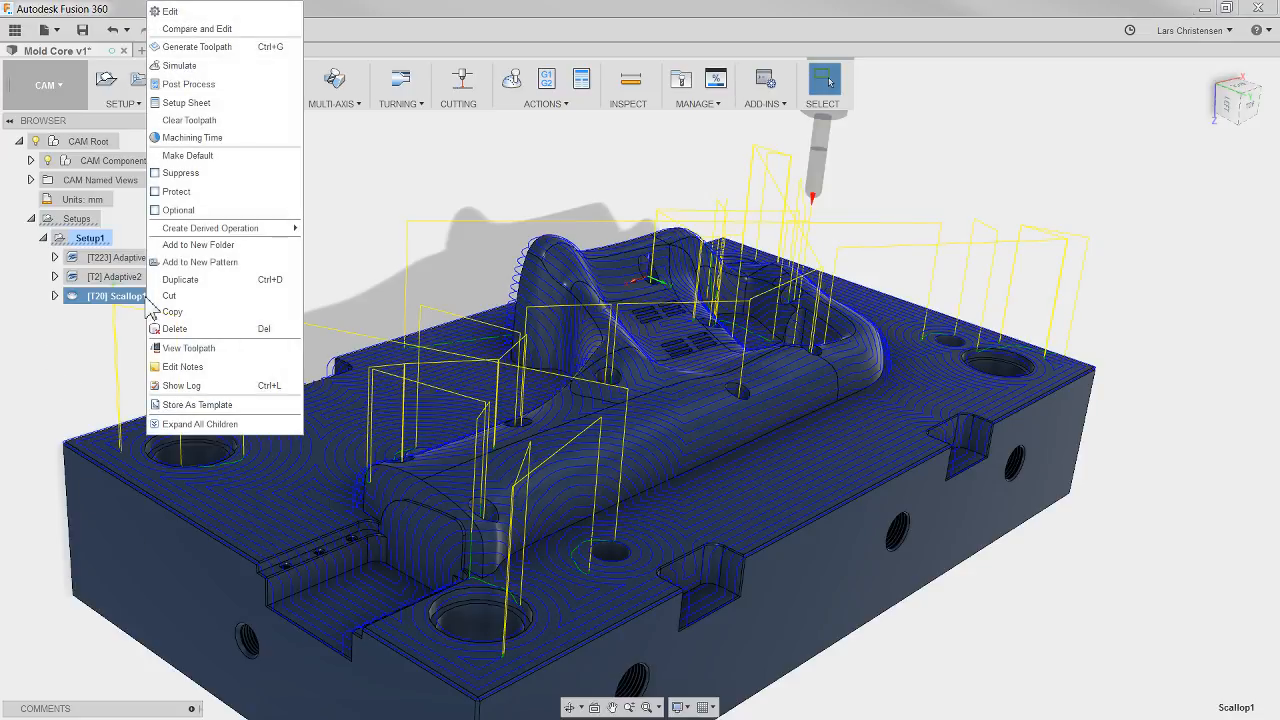
{"action": "left_click", "coordinate": [172, 11]}
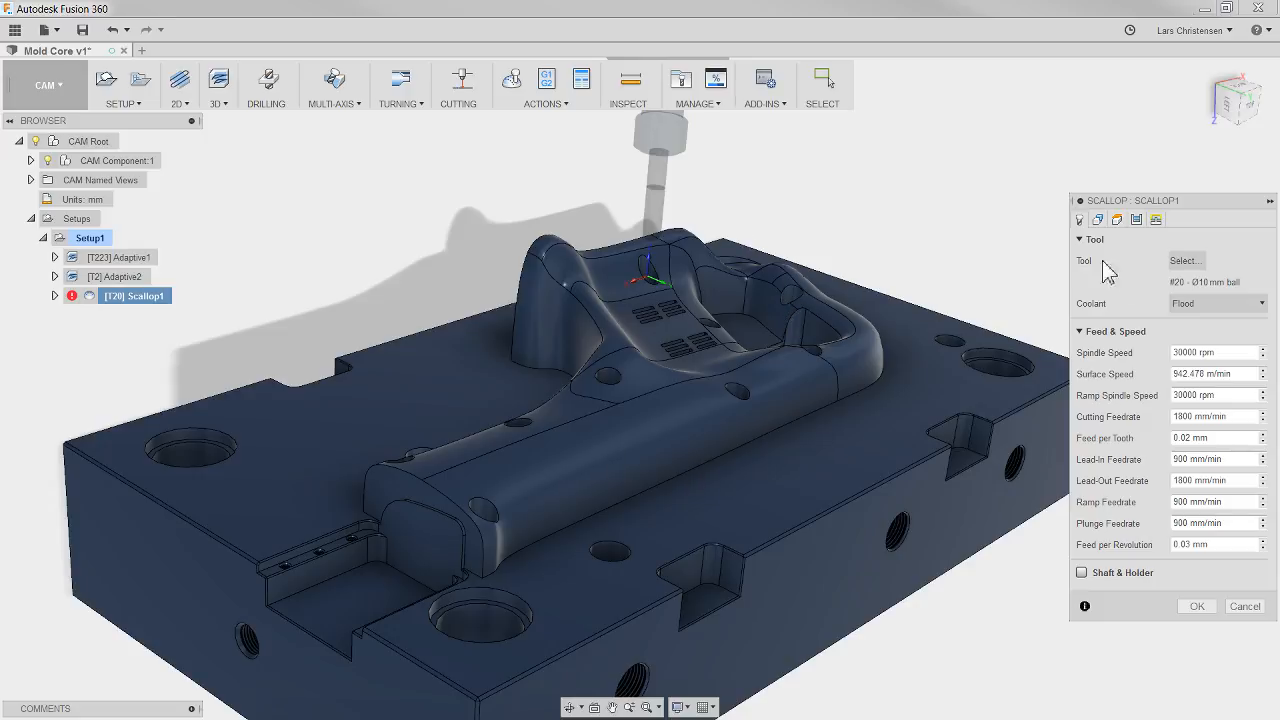
{"action": "left_click", "coordinate": [1100, 221]}
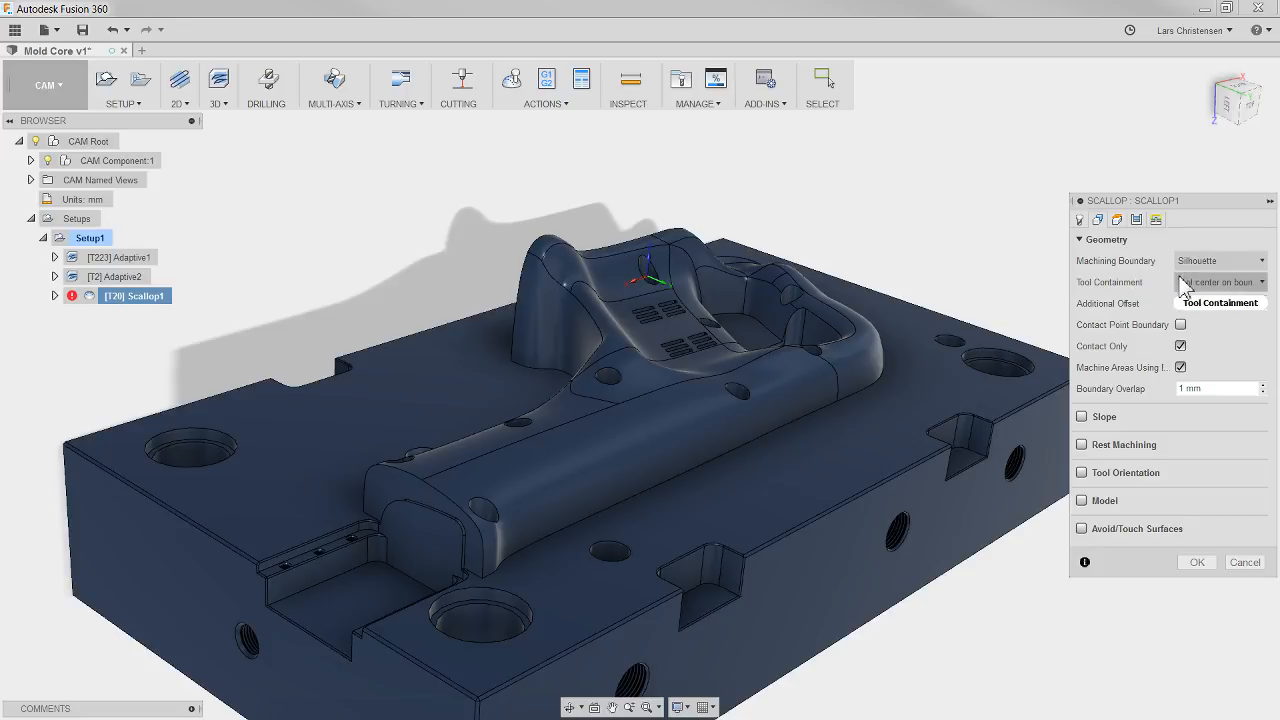
{"action": "left_click", "coordinate": [1218, 261]}
{"action": "left_click", "coordinate": [1195, 313]}
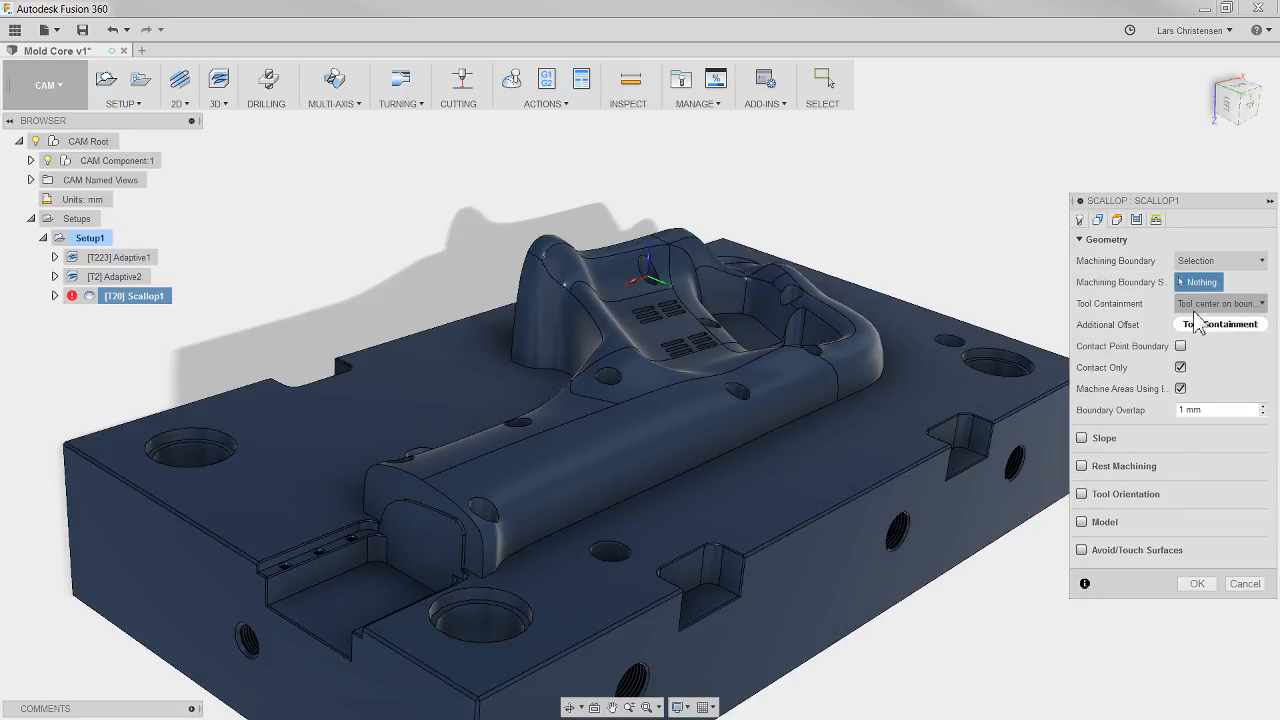
{"action": "left_click", "coordinate": [605, 510]}
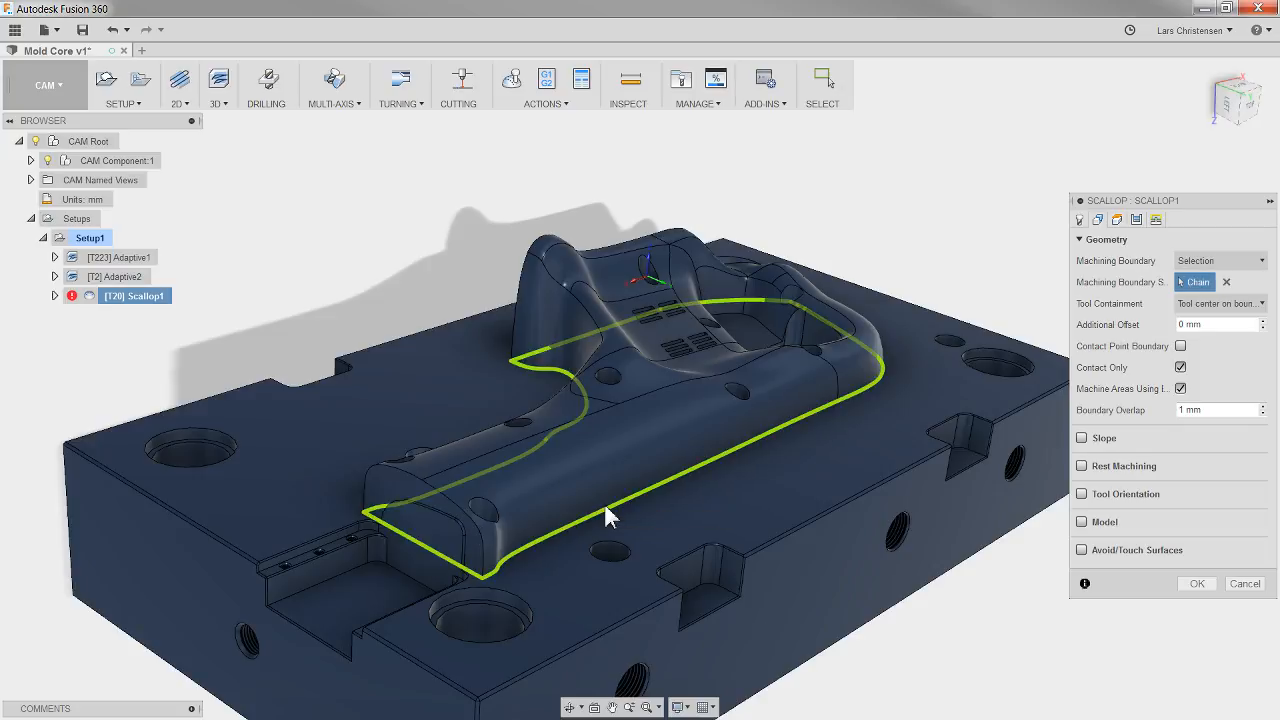
{"action": "left_click", "coordinate": [1200, 588]}
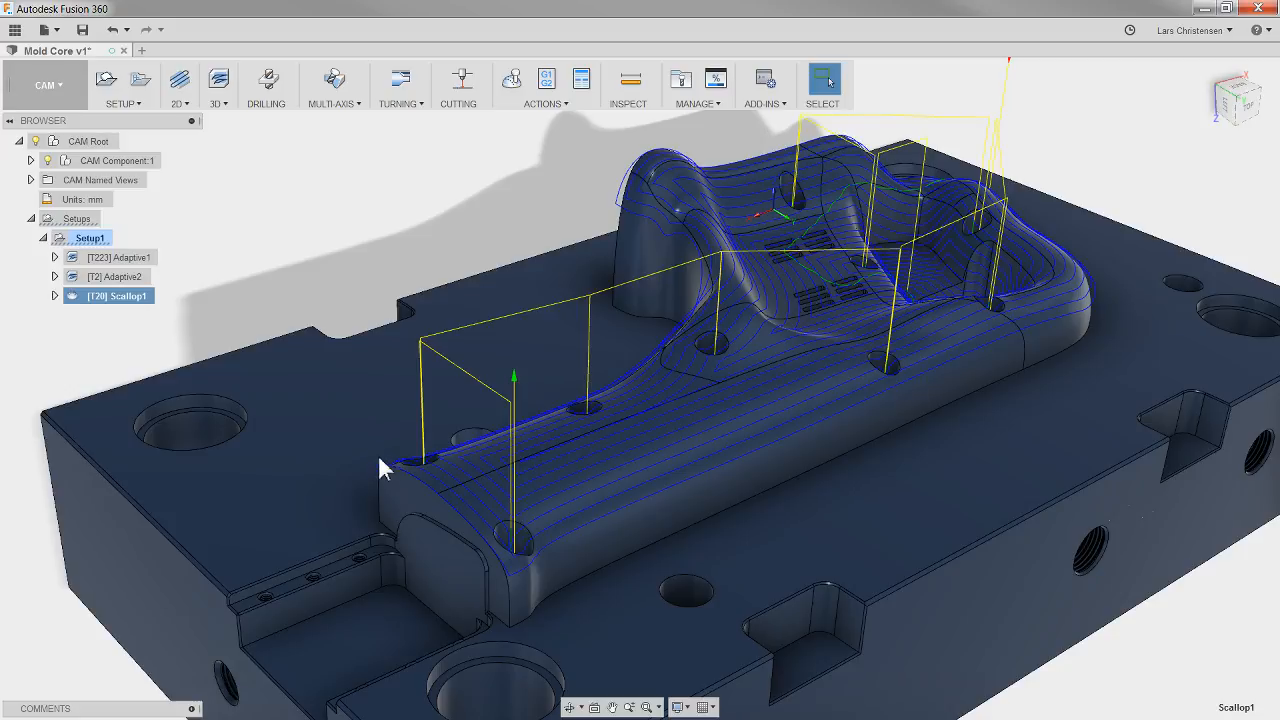
Step: Enable Avoid/Touch Surfaces in the scallop operation and select the faces of the five holes along the core's handle section
{"action": "right_click", "coordinate": [126, 300]}
{"action": "left_click", "coordinate": [165, 12]}
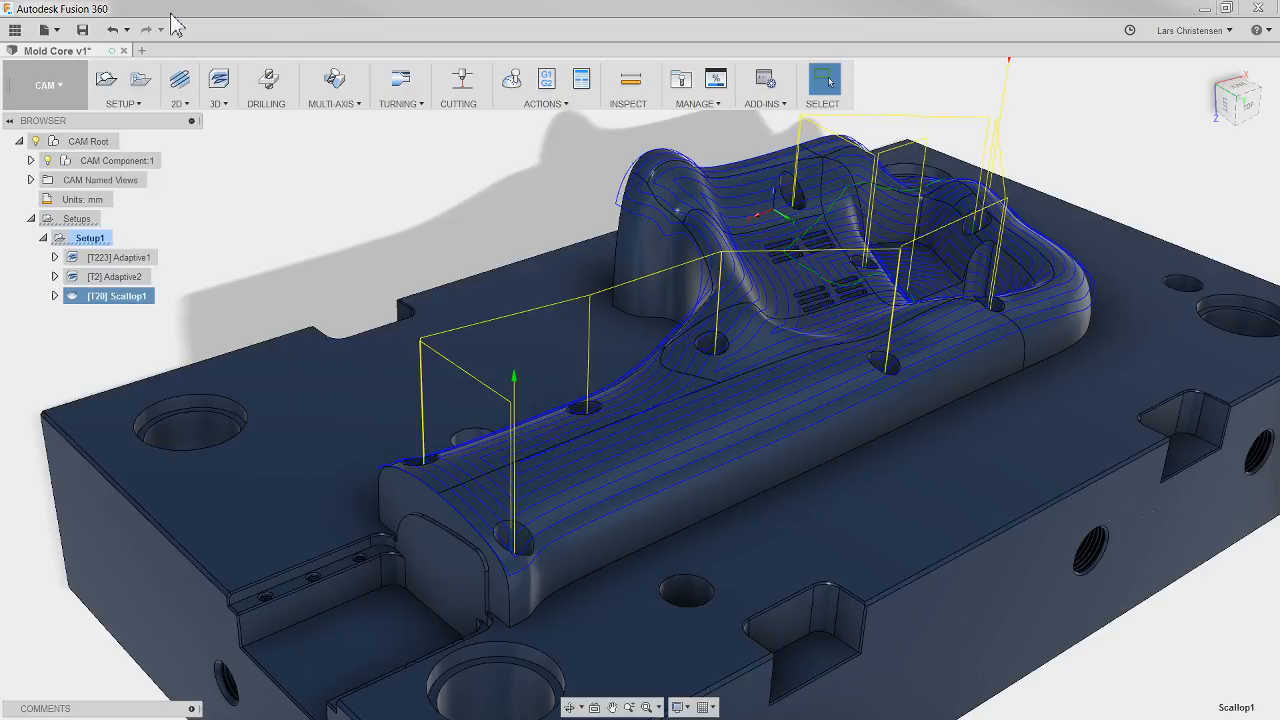
{"action": "left_click", "coordinate": [1097, 219]}
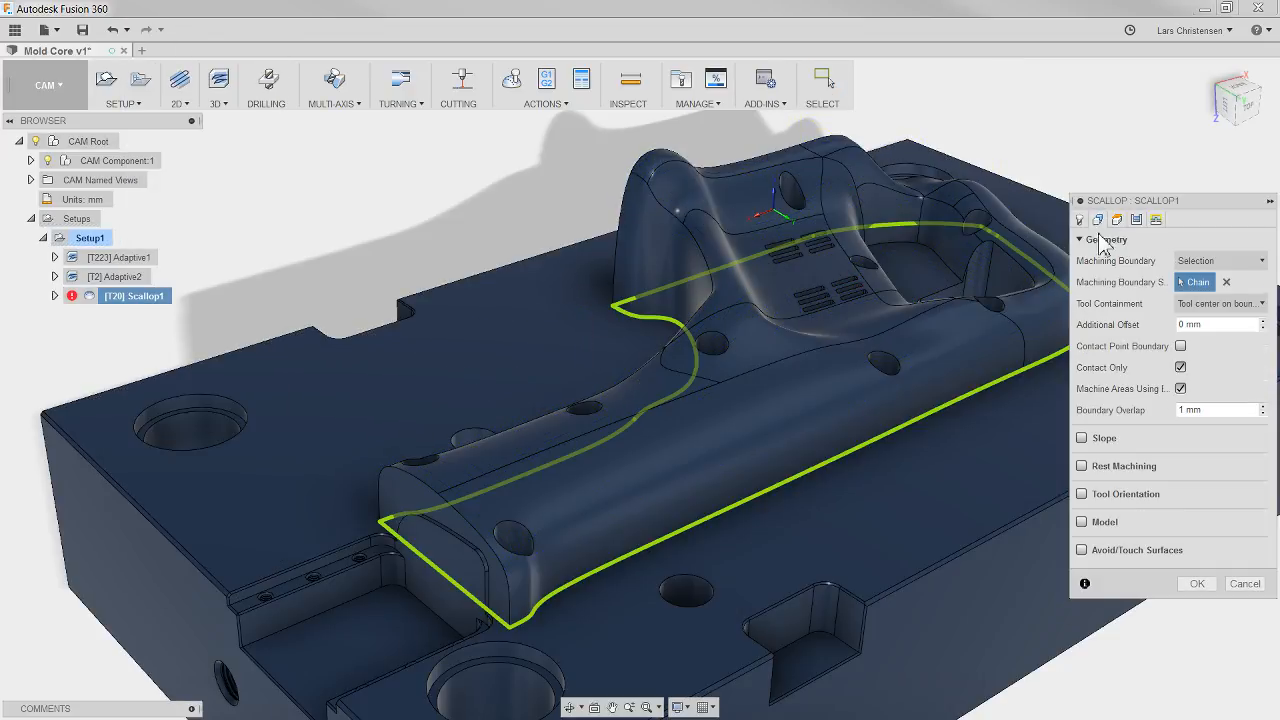
{"action": "left_click", "coordinate": [1081, 550]}
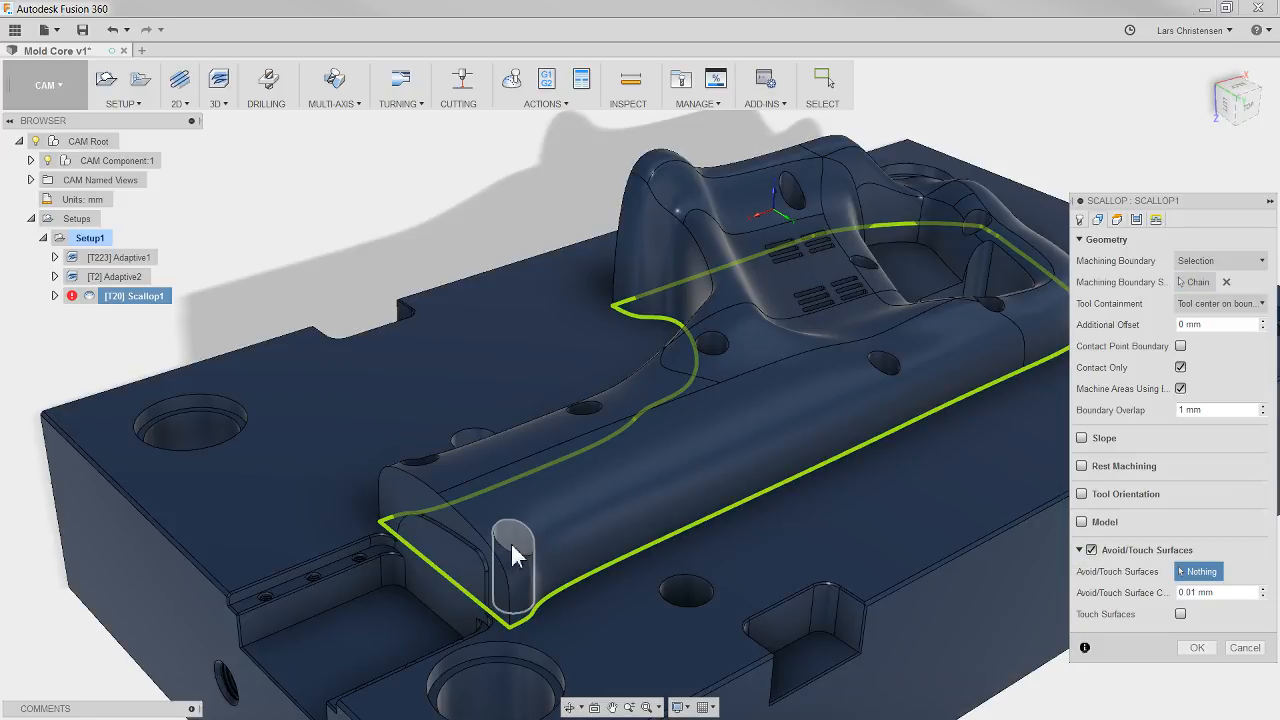
{"action": "left_click", "coordinate": [518, 557]}
{"action": "middle_click_drag", "start_coordinate": [519, 548], "coordinate": [434, 524], "text": "shift"}
{"action": "left_click", "coordinate": [433, 530]}
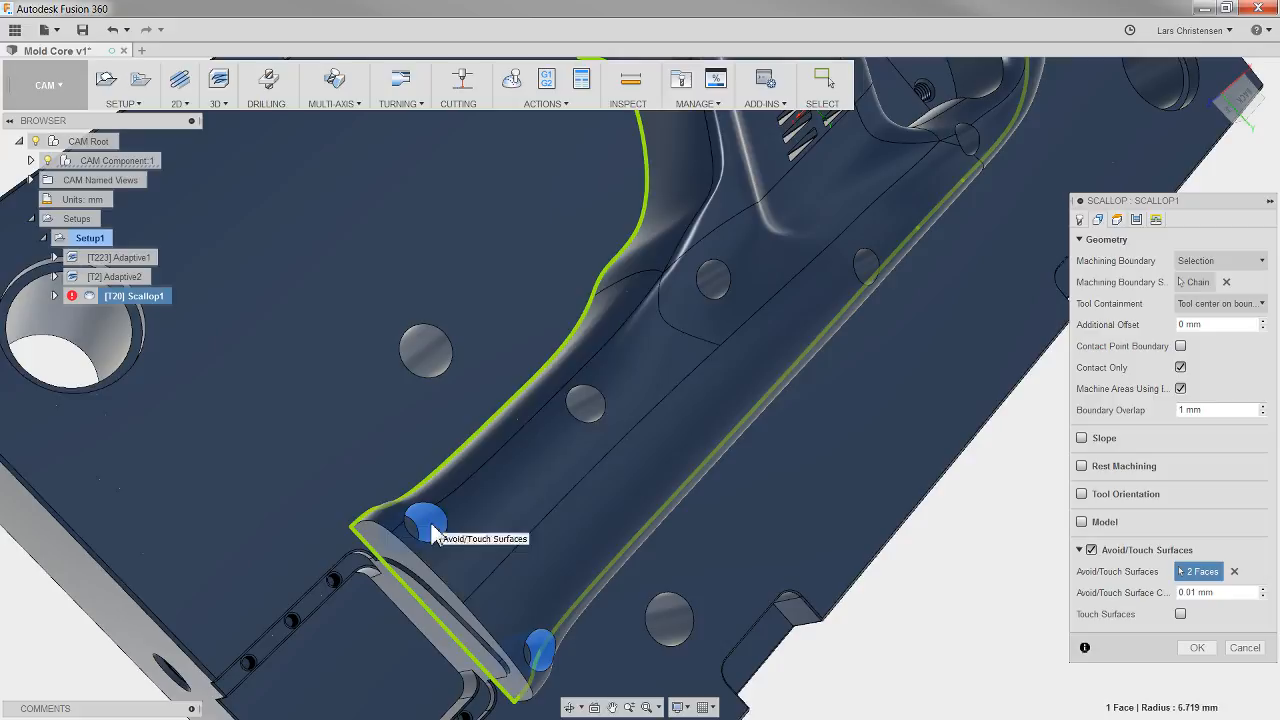
{"action": "left_click", "coordinate": [598, 410]}
{"action": "left_click", "coordinate": [705, 283]}
{"action": "middle_click_drag", "start_coordinate": [705, 283], "coordinate": [860, 493], "text": "shift"}
{"action": "left_click", "coordinate": [760, 427]}
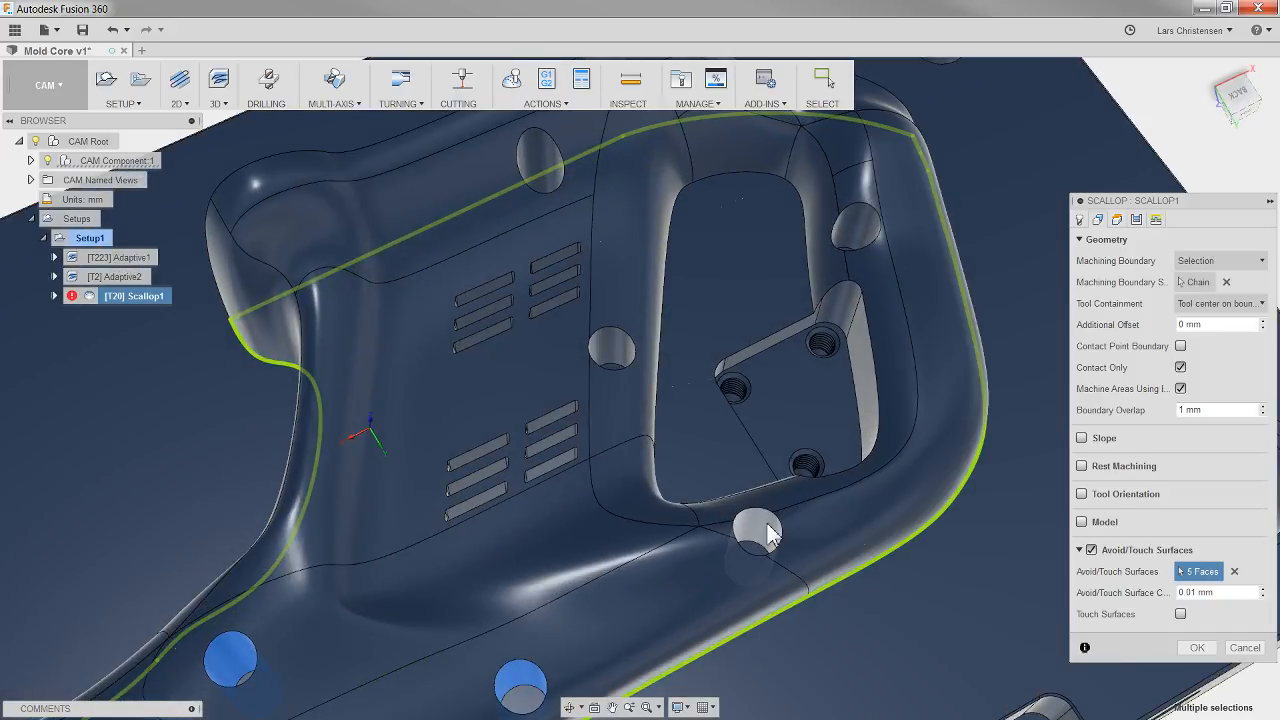
Step: Add the faces of the four remaining holes around the slots and pocket to the avoid surfaces and regenerate the scallop toolpath
{"action": "left_click", "coordinate": [757, 530]}
{"action": "left_click", "coordinate": [621, 360]}
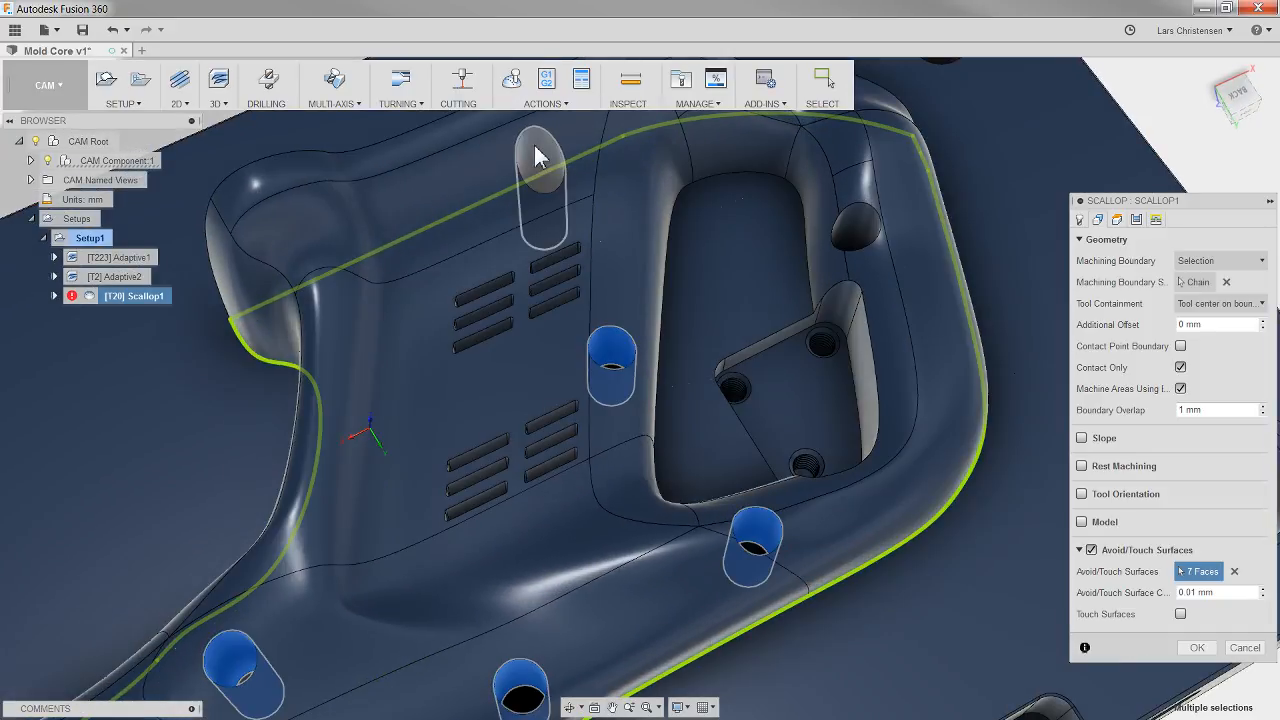
{"action": "left_click", "coordinate": [533, 158]}
{"action": "left_click", "coordinate": [855, 235]}
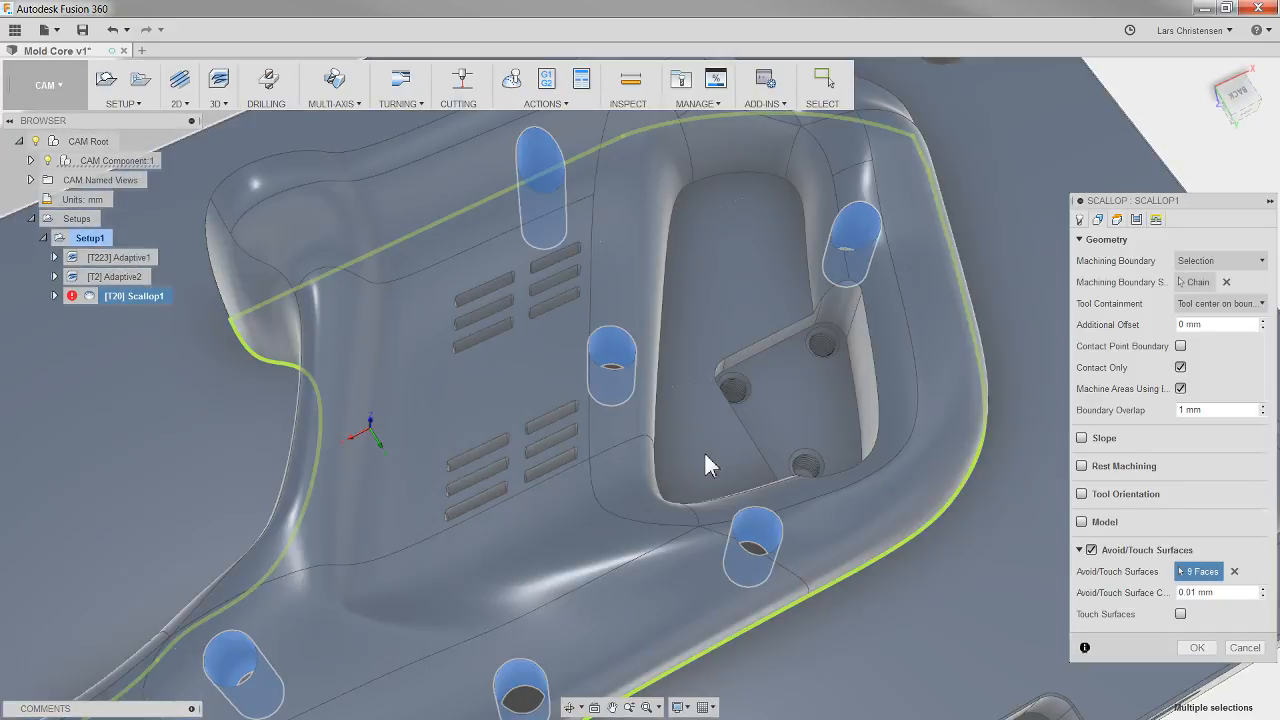
{"action": "middle_click_drag", "start_coordinate": [704, 451], "coordinate": [1060, 645], "text": "shift"}
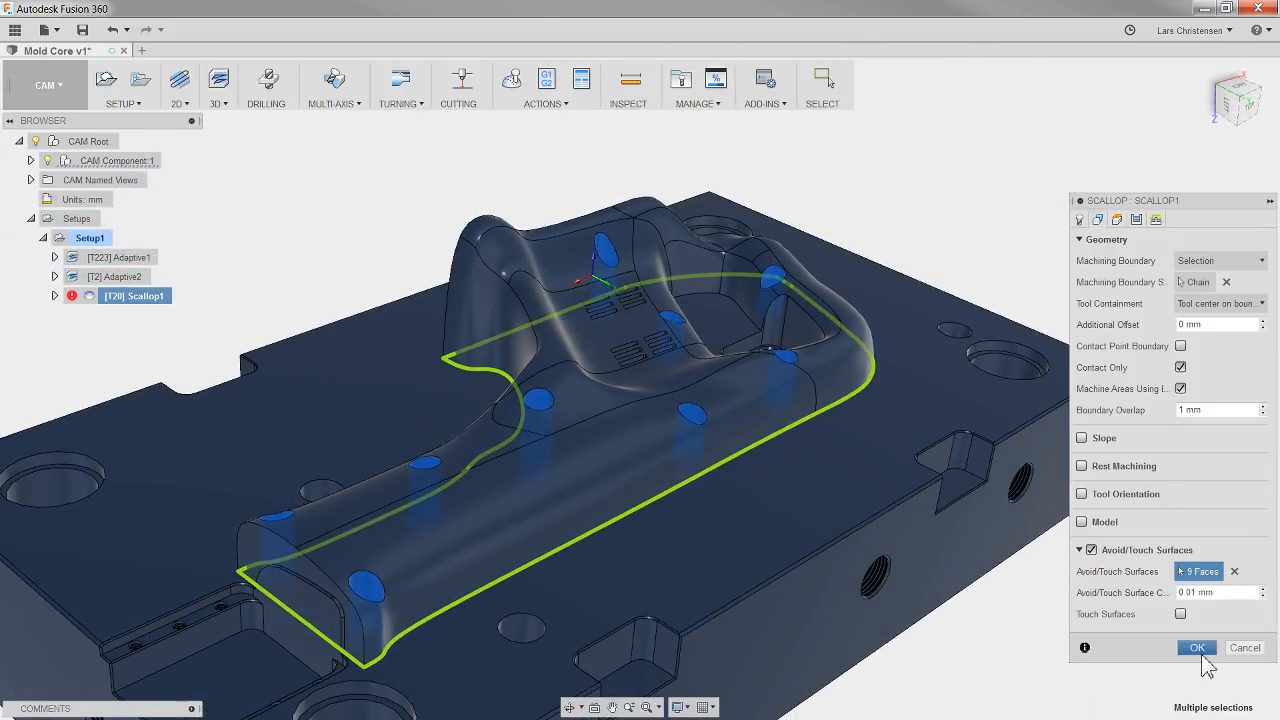
{"action": "left_click", "coordinate": [1197, 648]}
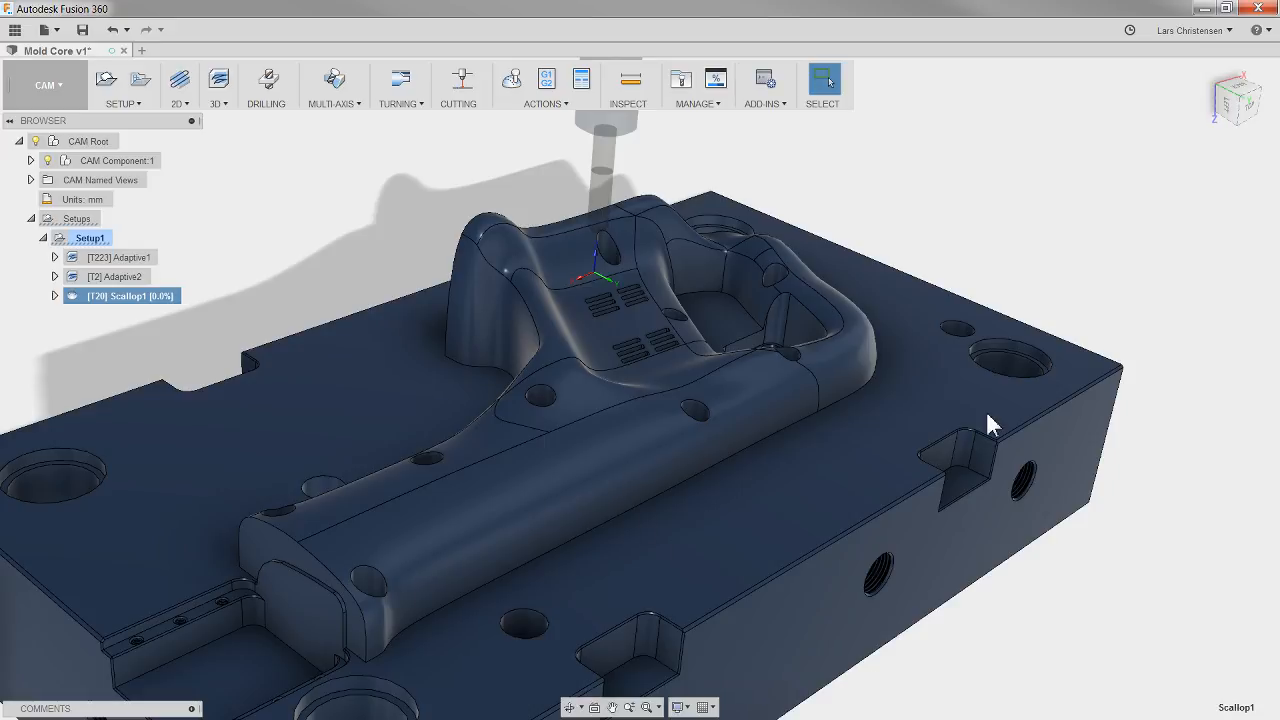
Step: Examine the scallop toolpath around the avoided holes and simulate the operation on its own to check for collisions, ending with the simulation closed
{"action": "scroll", "coordinate": [462, 548], "scroll_direction": "up", "scroll_amount": 4}
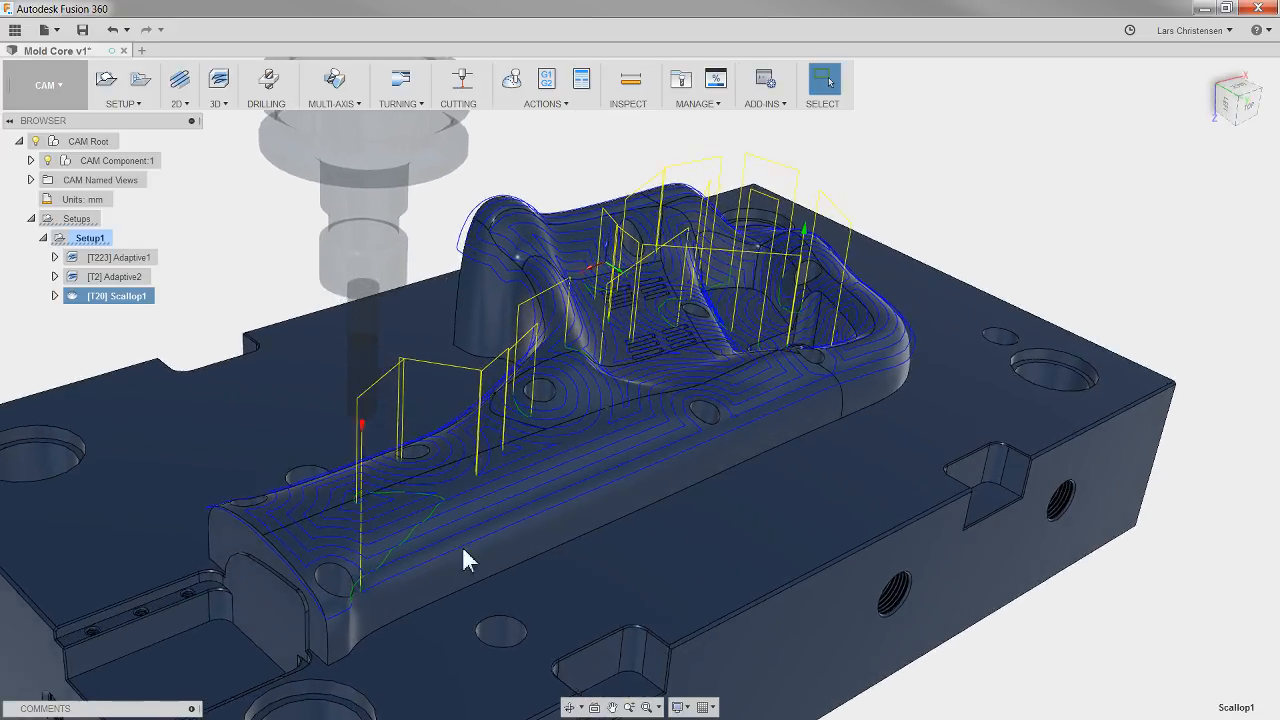
{"action": "middle_click_drag", "start_coordinate": [462, 548], "coordinate": [473, 518], "text": "shift"}
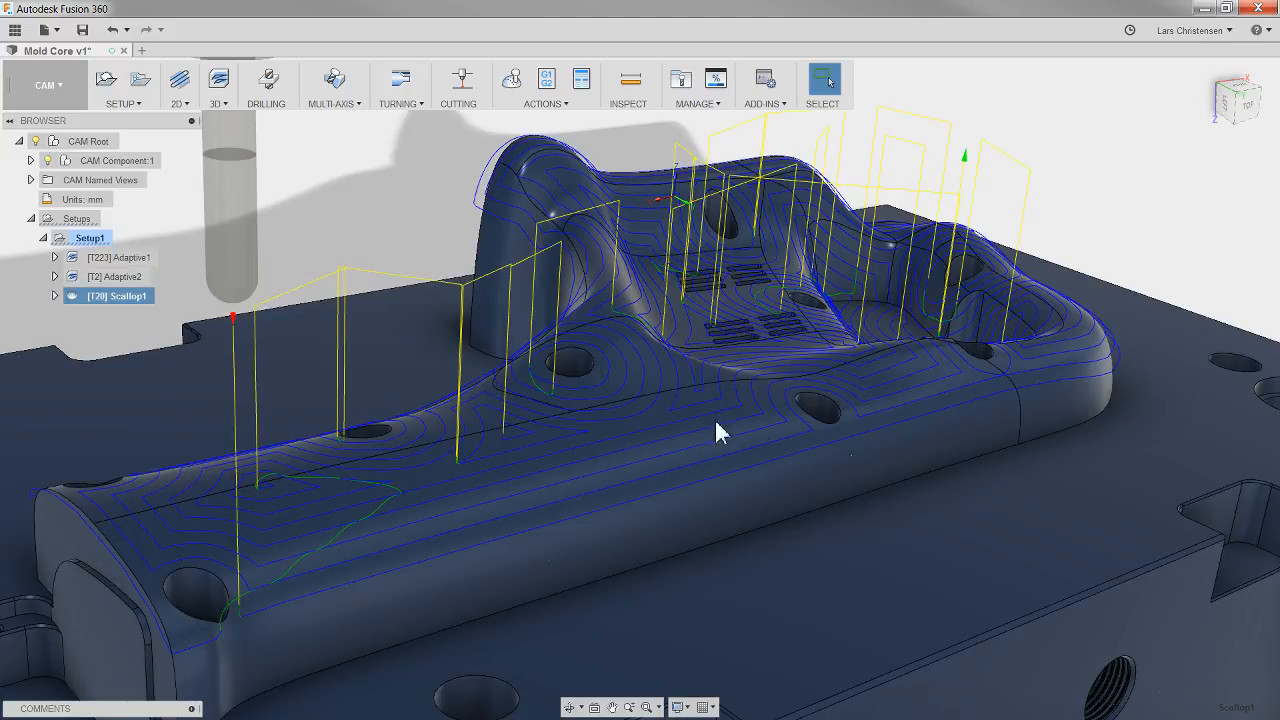
{"action": "scroll", "coordinate": [861, 398], "scroll_direction": "down", "scroll_amount": 1}
{"action": "scroll", "coordinate": [763, 455], "scroll_direction": "down", "scroll_amount": 1}
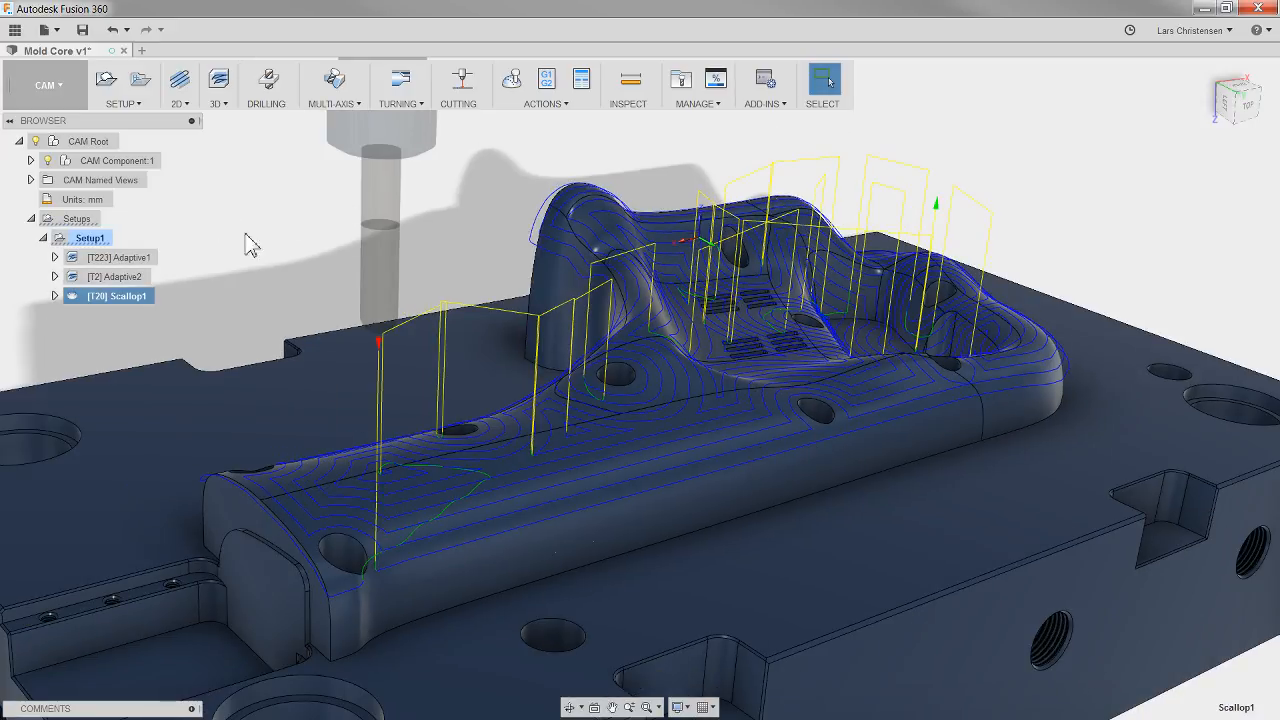
{"action": "left_click", "coordinate": [511, 89]}
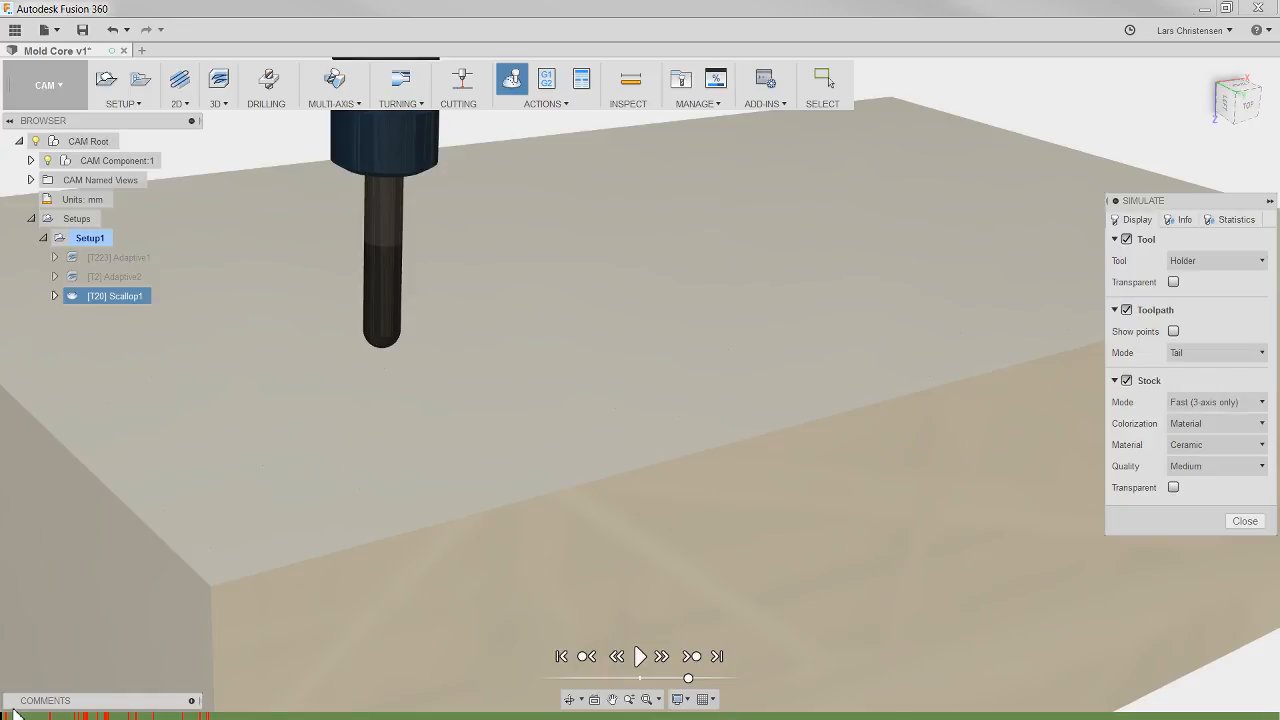
{"action": "mouse_move", "coordinate": [14, 716]}
{"action": "left_click", "coordinate": [1253, 522]}
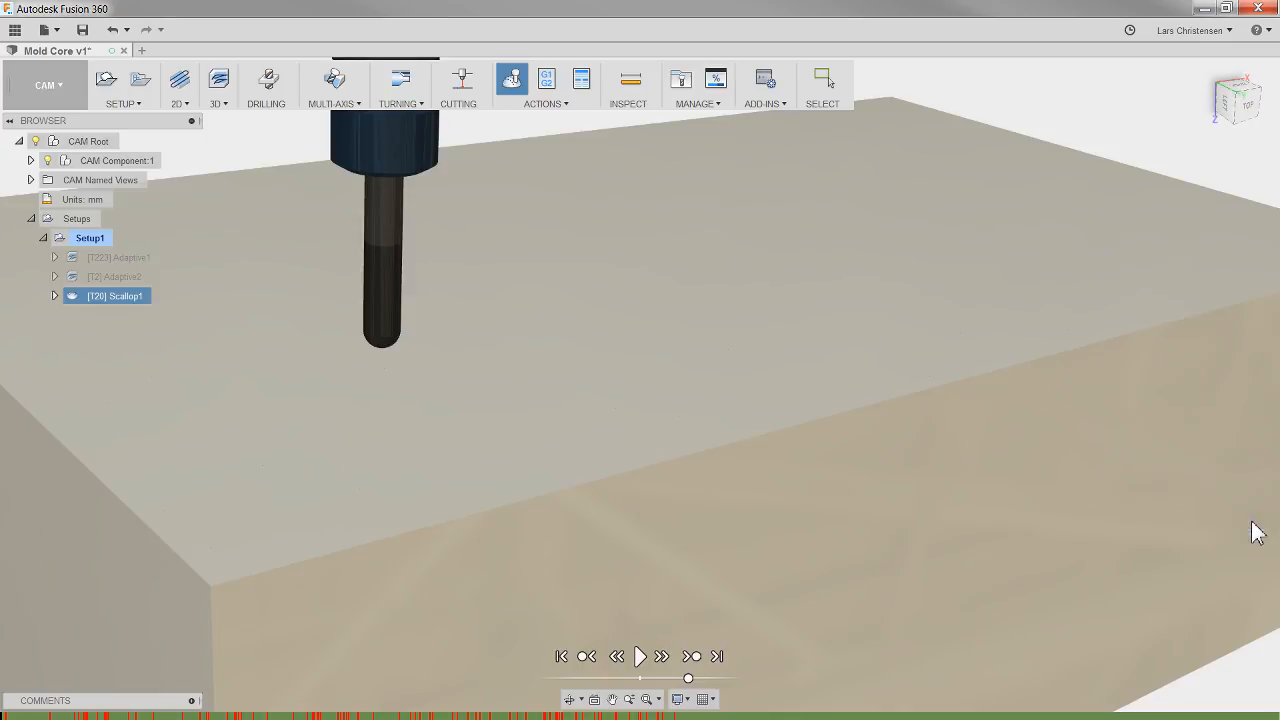
Step: Simulate all operations of Setup1 together and jump ahead to the start of the scallop operation
{"action": "left_click", "coordinate": [229, 260]}
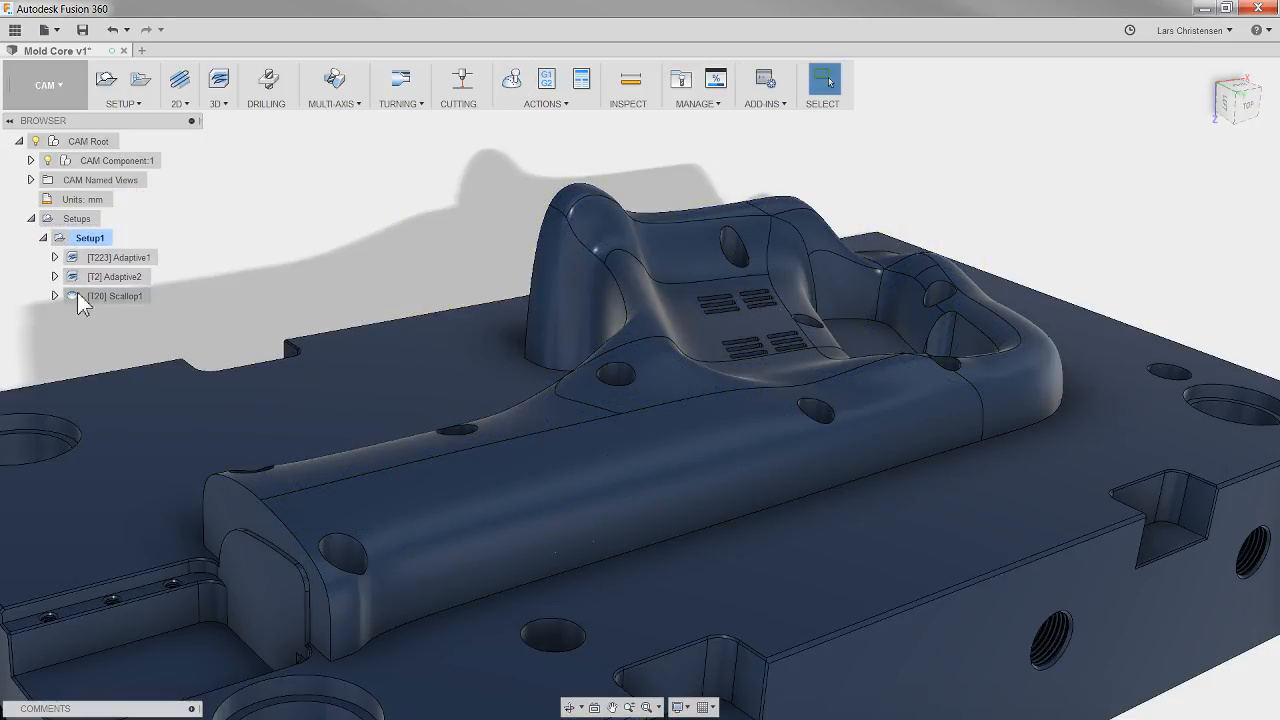
{"action": "left_click", "coordinate": [94, 238]}
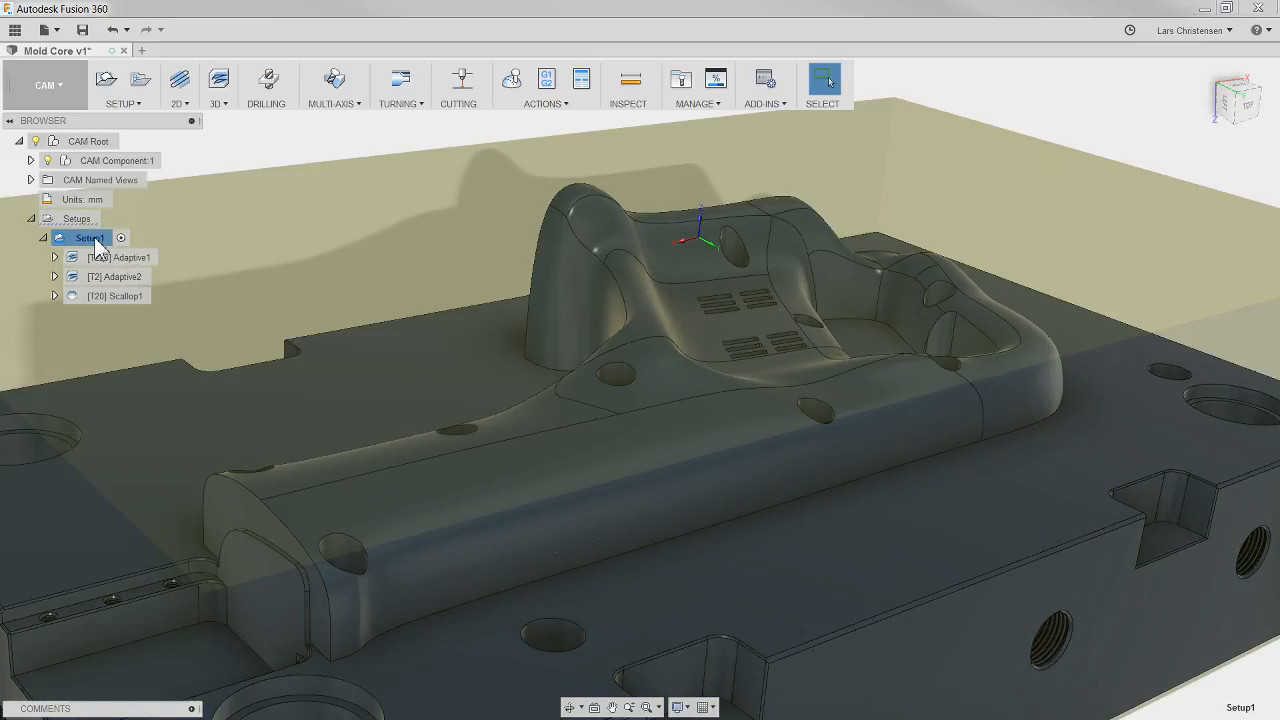
{"action": "left_click", "coordinate": [513, 82]}
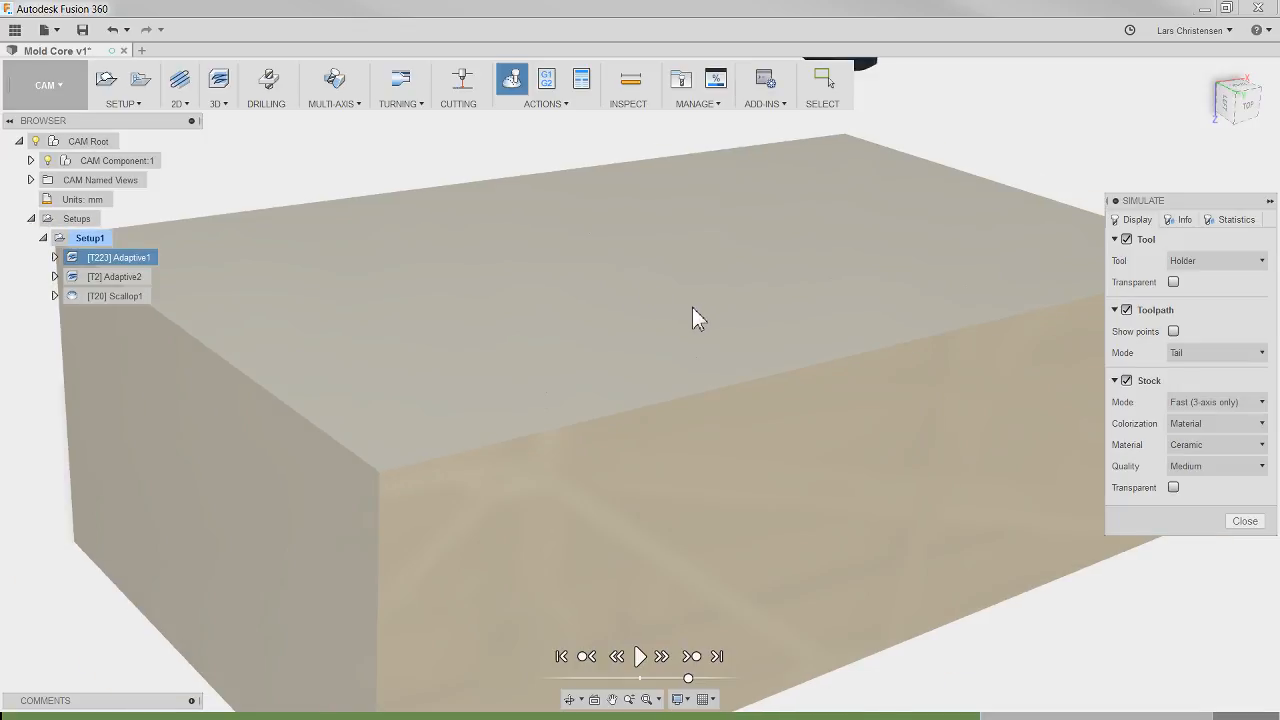
{"action": "left_click", "coordinate": [130, 297], "text": "shift"}
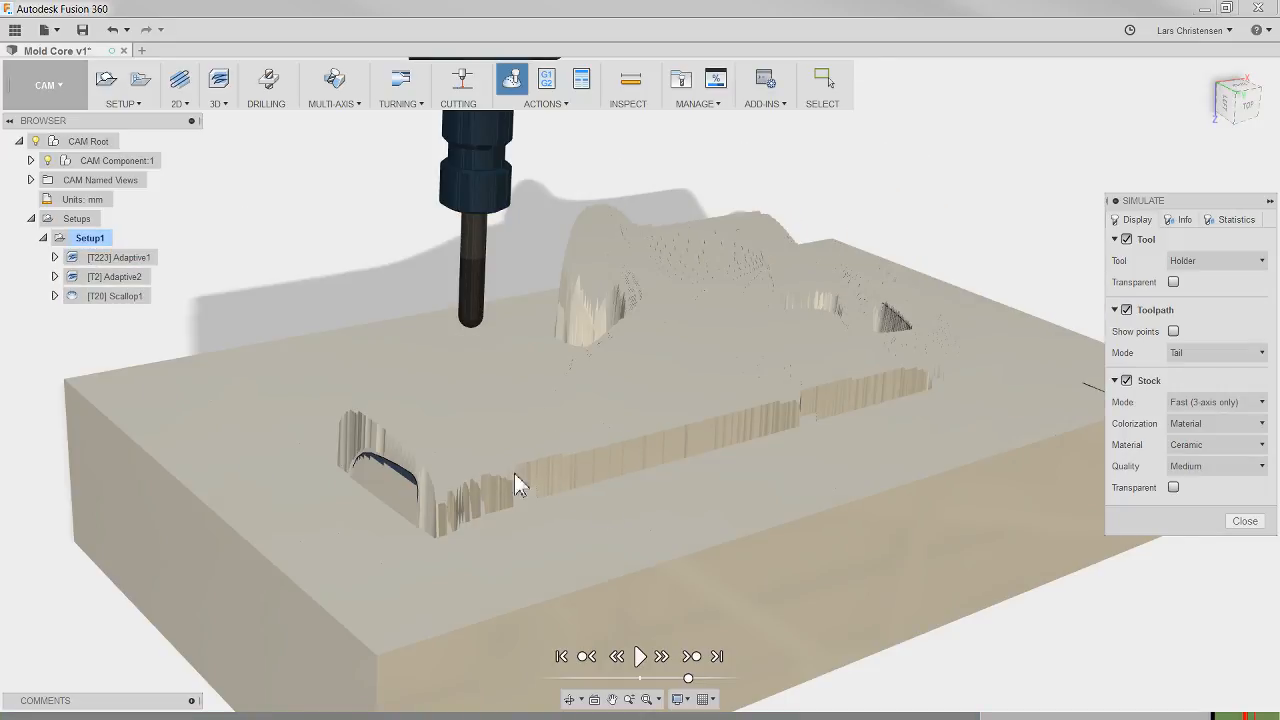
Step: Switch the simulation's stock mode to Standard and inspect the material left on the core by the roughing operations
{"action": "scroll", "coordinate": [645, 498], "scroll_direction": "up", "scroll_amount": 3}
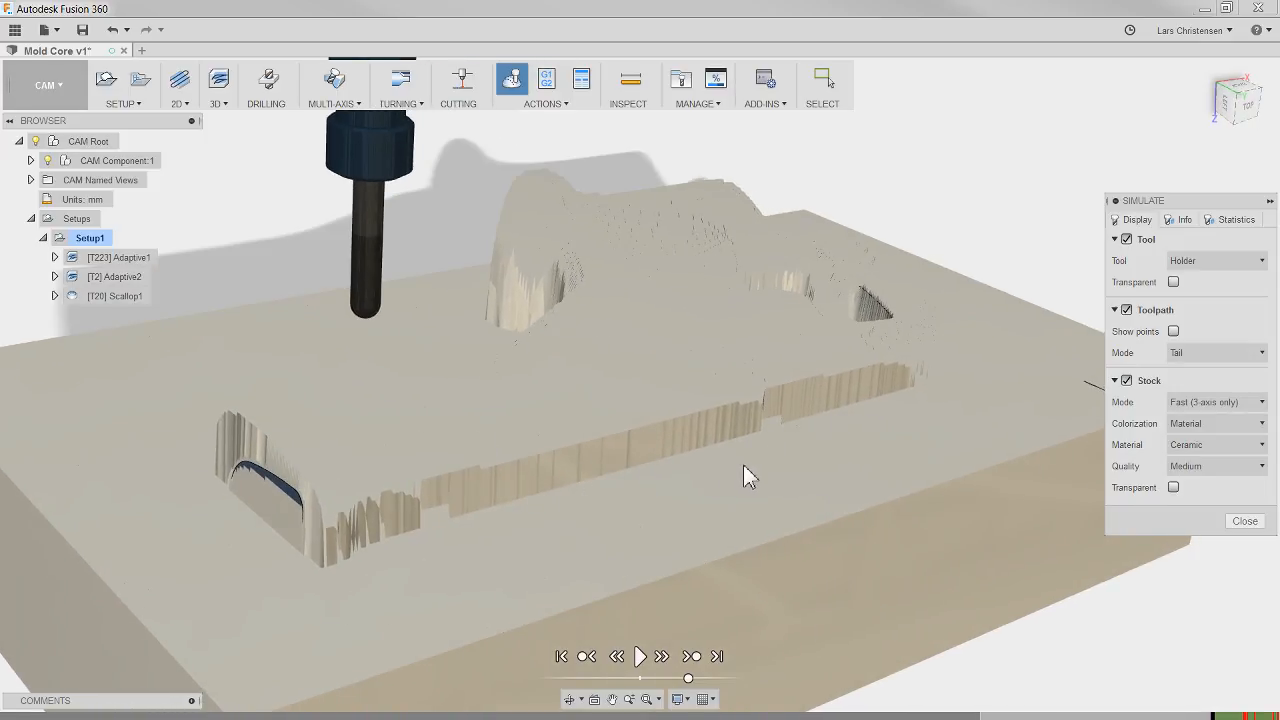
{"action": "left_click", "coordinate": [1240, 405]}
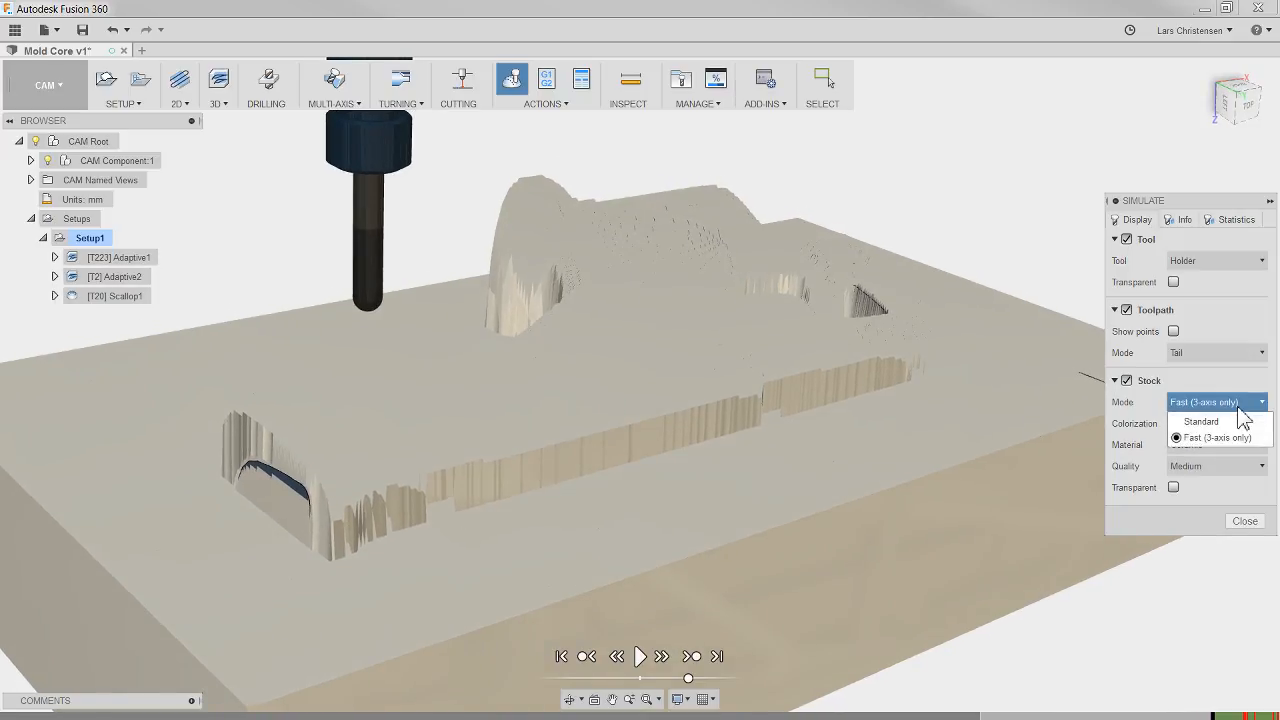
{"action": "left_click", "coordinate": [1238, 421]}
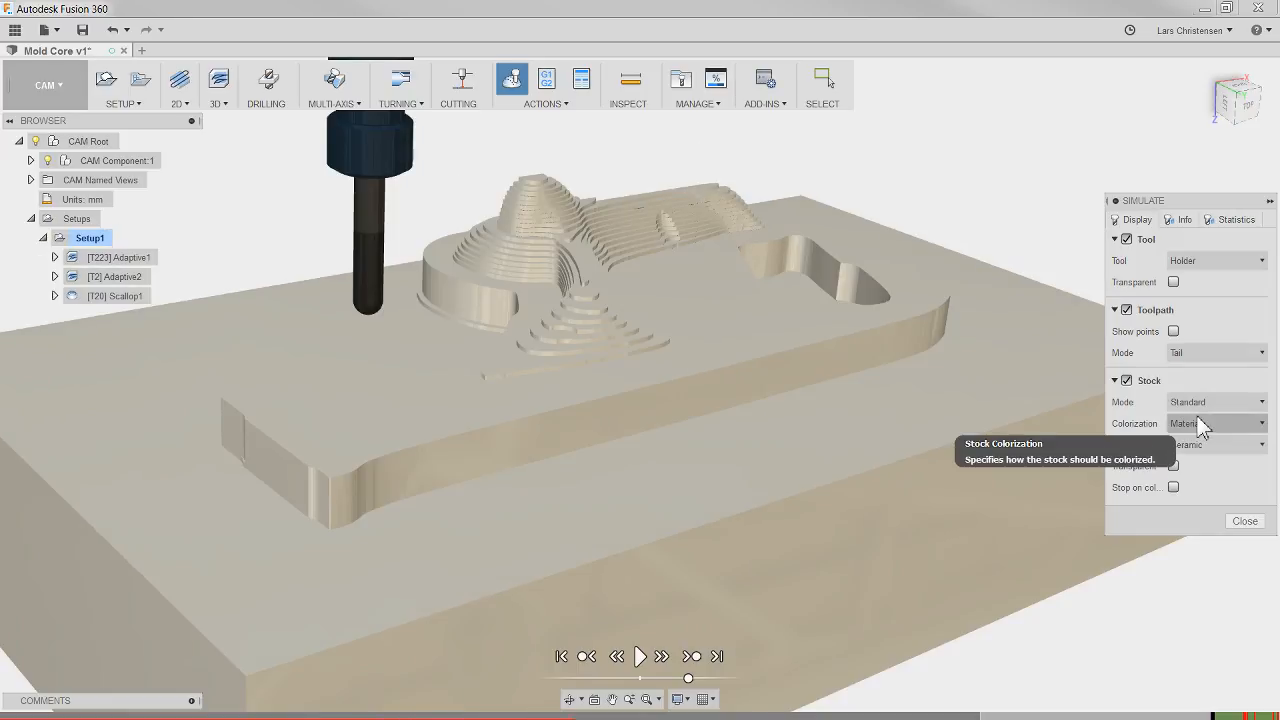
{"action": "mouse_move", "coordinate": [735, 403]}
{"action": "middle_mouse_down", "text": "shift"}
{"action": "mouse_move", "coordinate": [509, 407]}
{"action": "mouse_move", "coordinate": [751, 404]}
{"action": "middle_mouse_up", "text": "shift"}
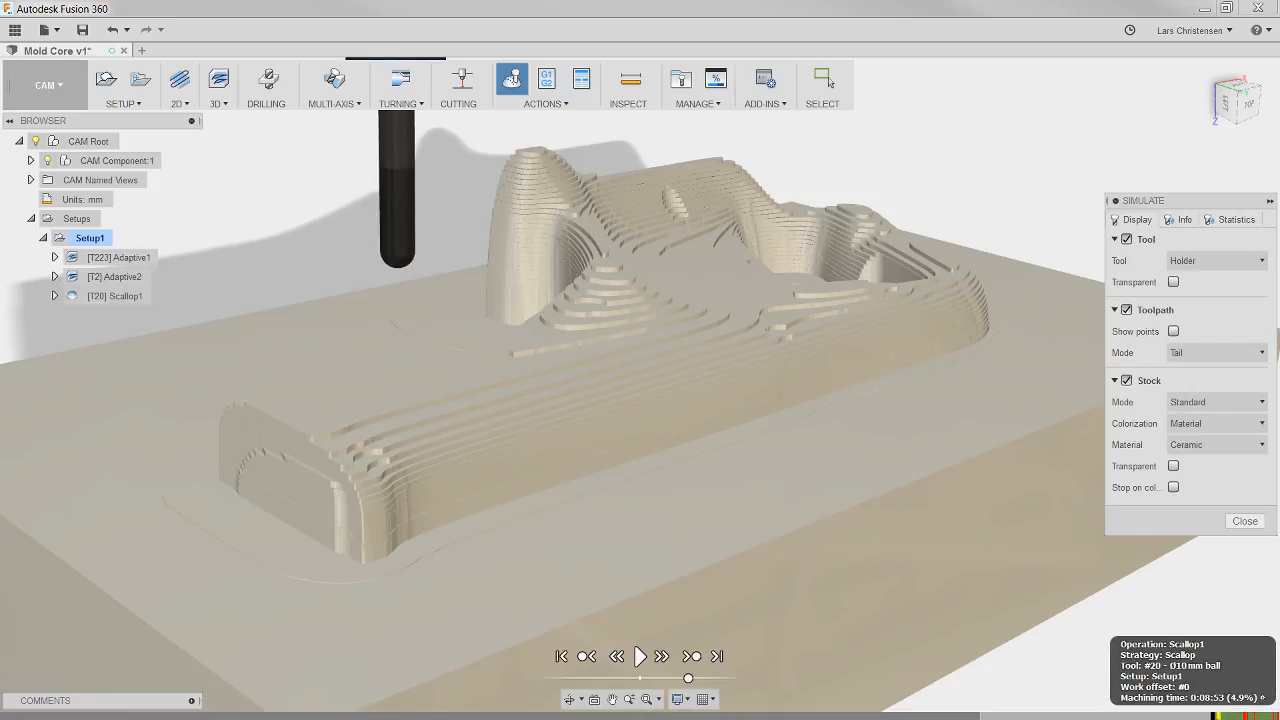
Step: Play the scallop simulation, hide the stock to follow the tool over the bare model, and pause at a retract move
{"action": "mouse_move", "coordinate": [1244, 716]}
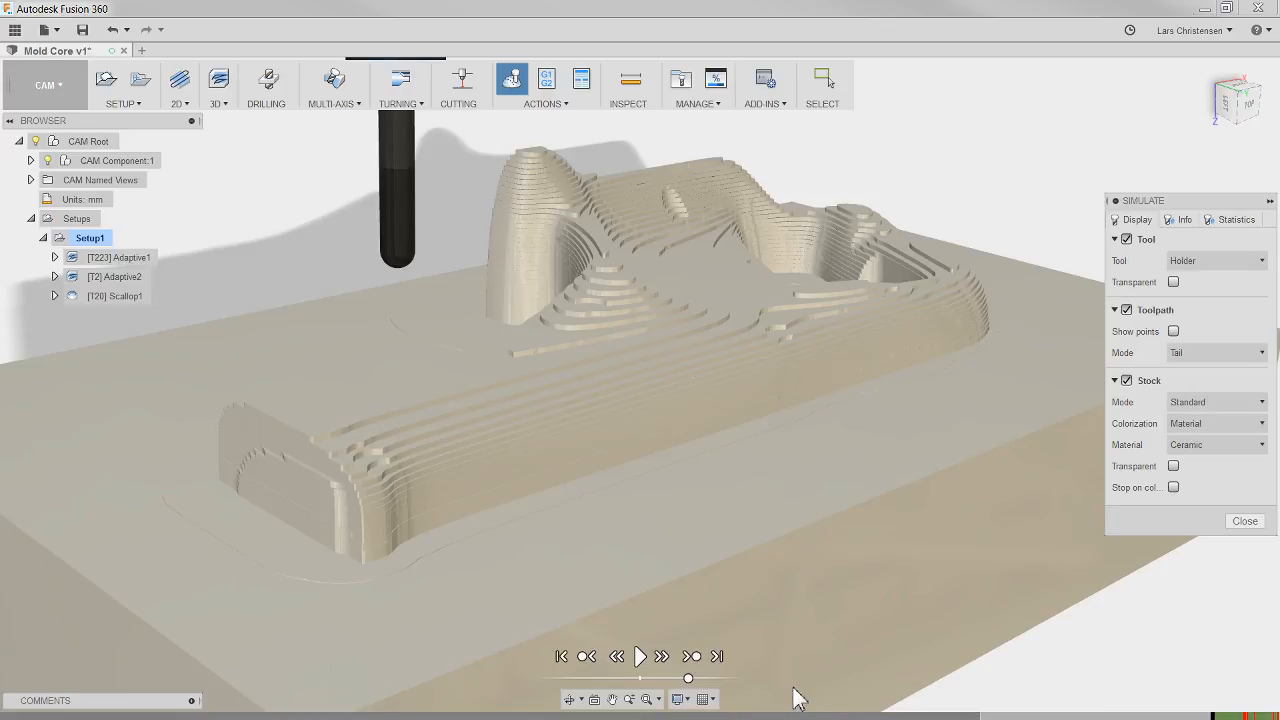
{"action": "middle_click_drag", "start_coordinate": [910, 670], "coordinate": [790, 672], "text": "shift"}
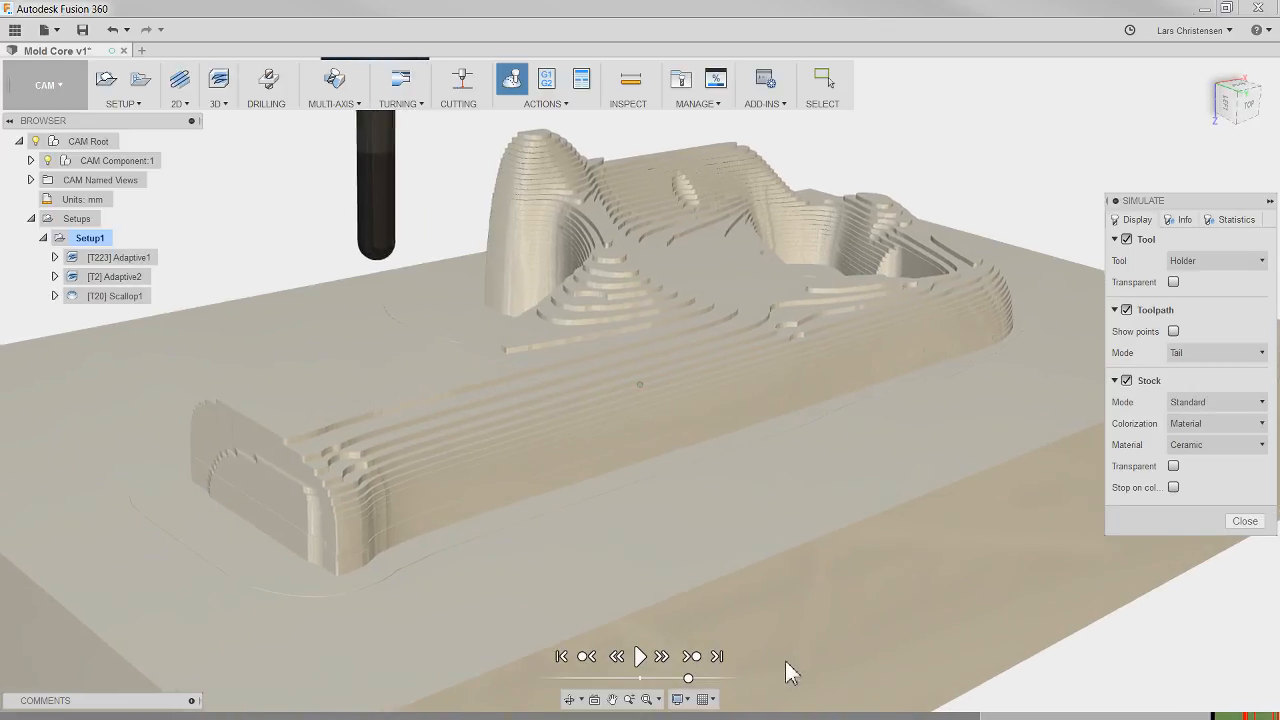
{"action": "left_click", "coordinate": [640, 657]}
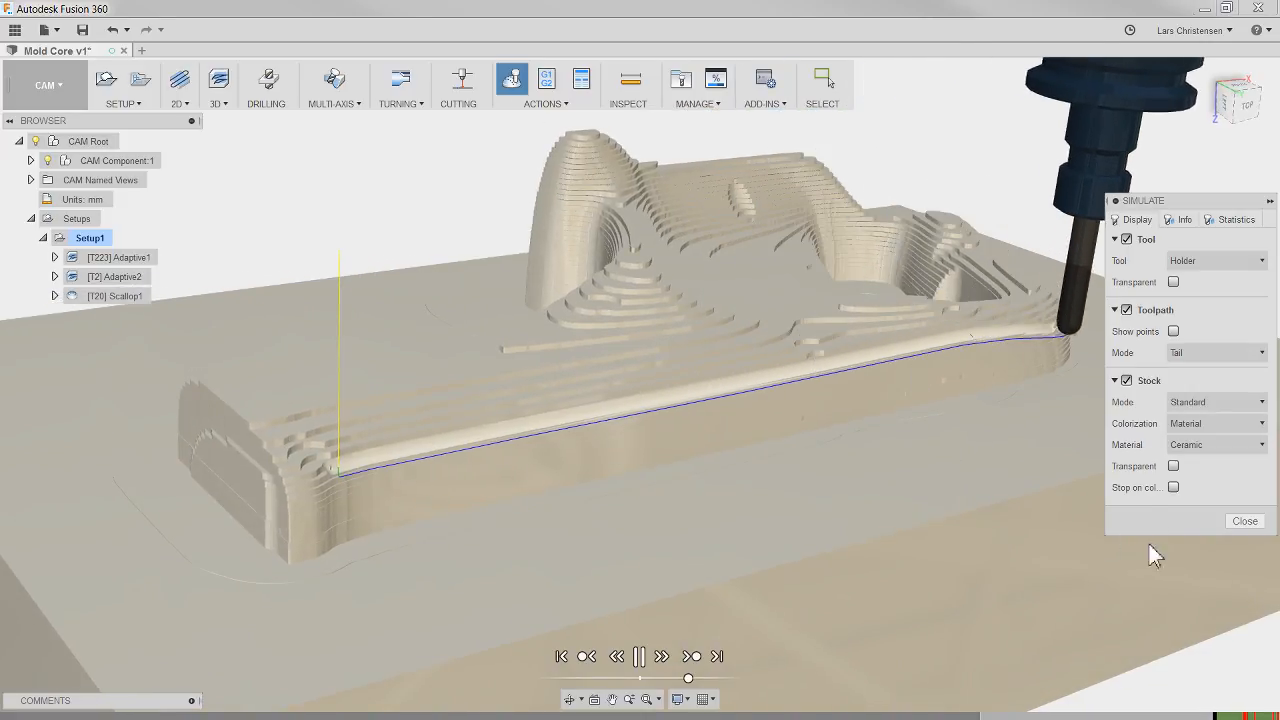
{"action": "left_click", "coordinate": [1127, 381]}
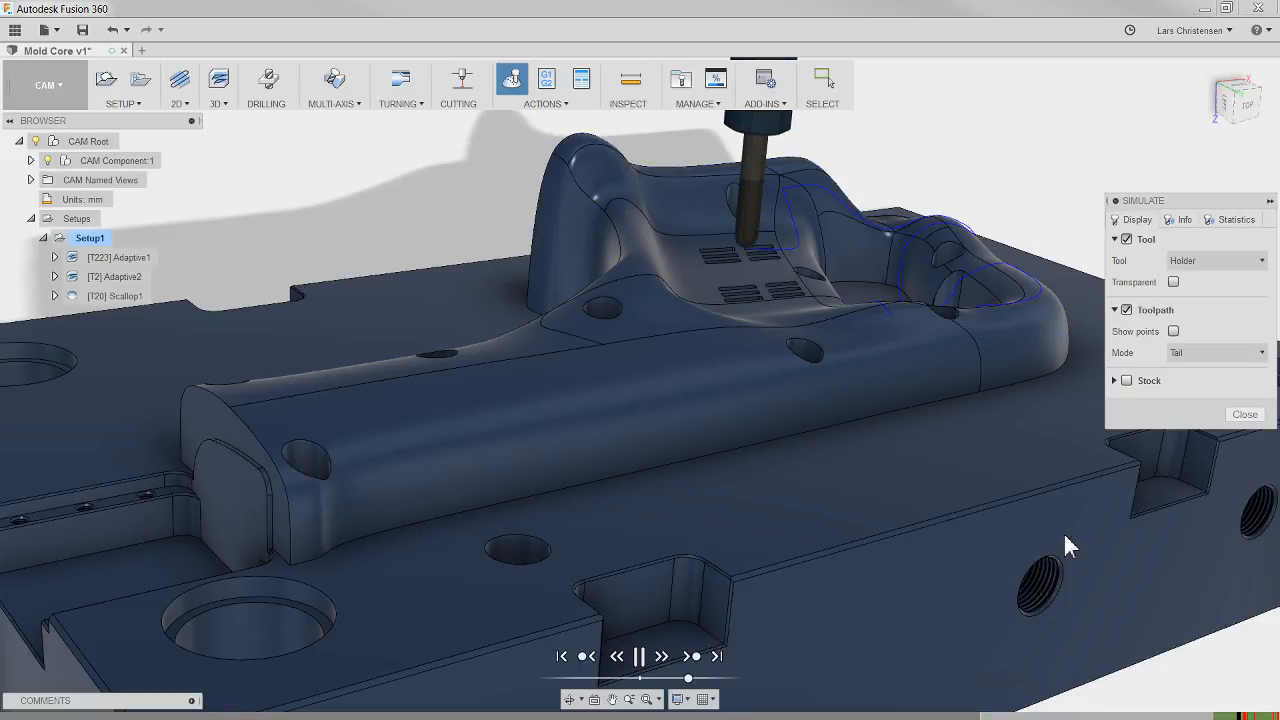
{"action": "middle_click_drag", "start_coordinate": [1052, 530], "coordinate": [859, 283], "text": "shift"}
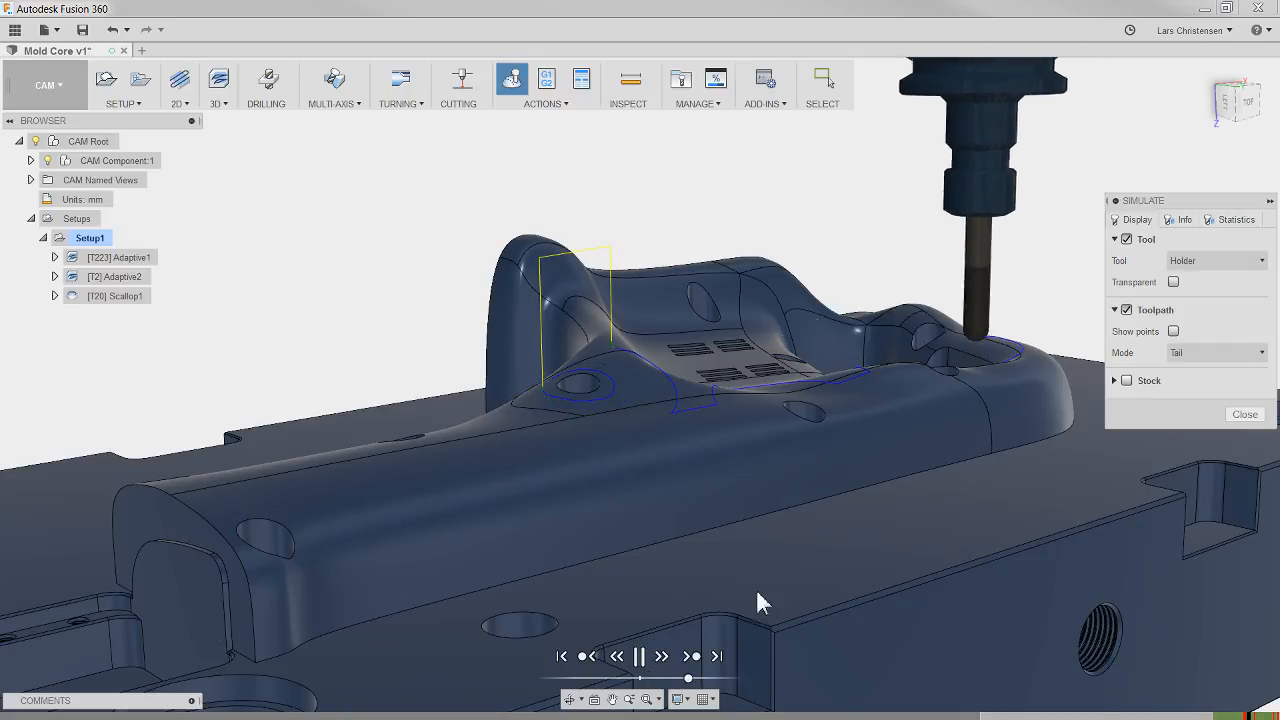
{"action": "left_click", "coordinate": [640, 660]}
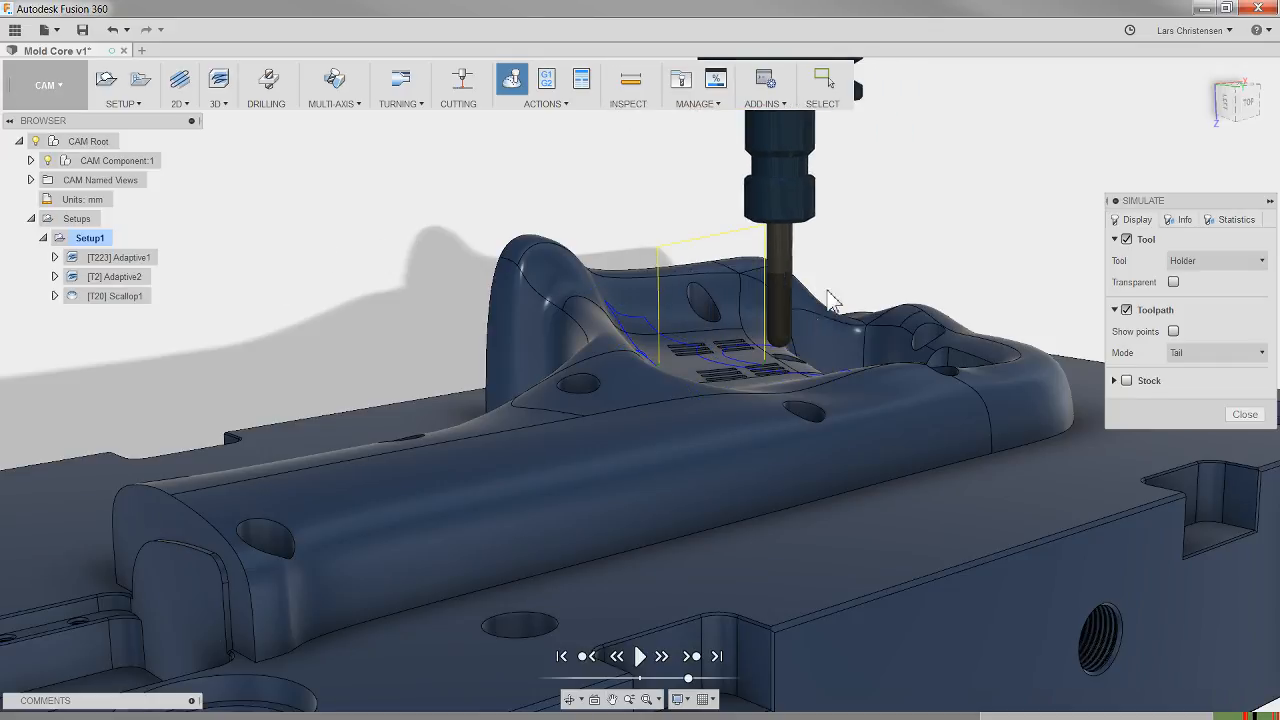
Step: Examine the scallop toolpath's retract and lead-in moves around the slotted recess from several angles, and close the simulation
{"action": "scroll", "coordinate": [605, 320], "scroll_direction": "down", "scroll_amount": 1}
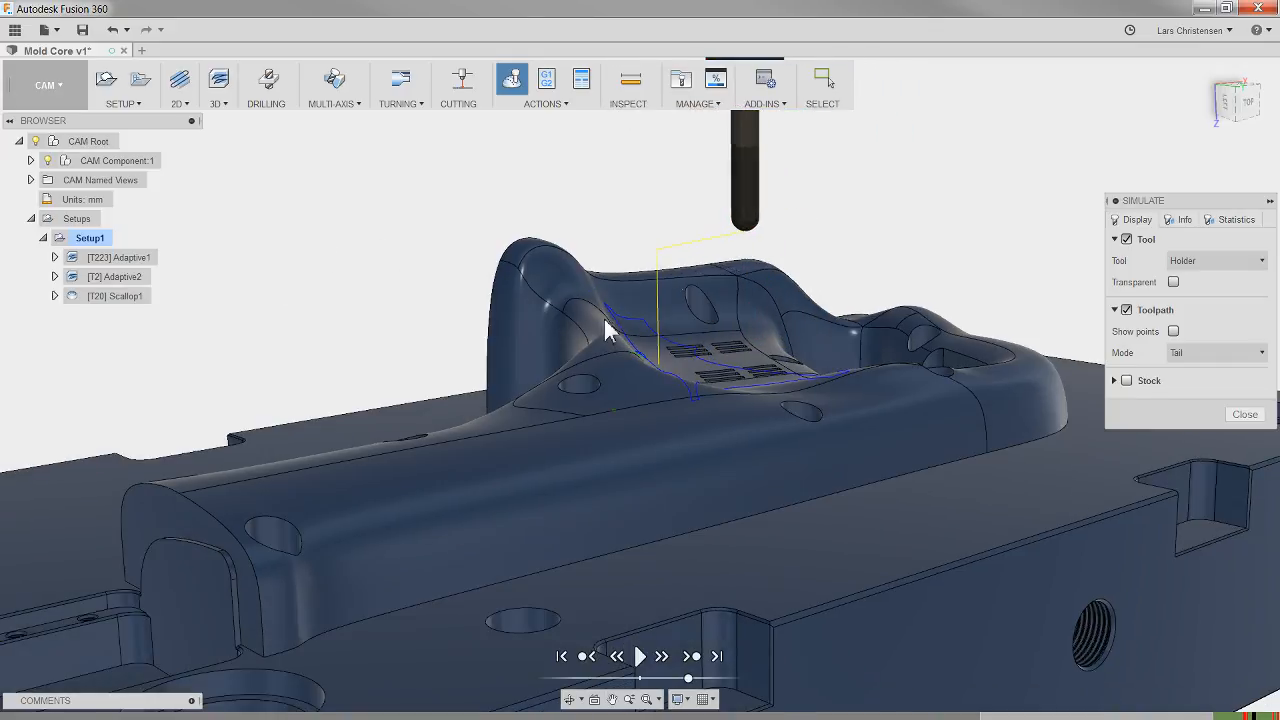
{"action": "middle_click_drag", "start_coordinate": [605, 320], "coordinate": [786, 408], "text": "shift"}
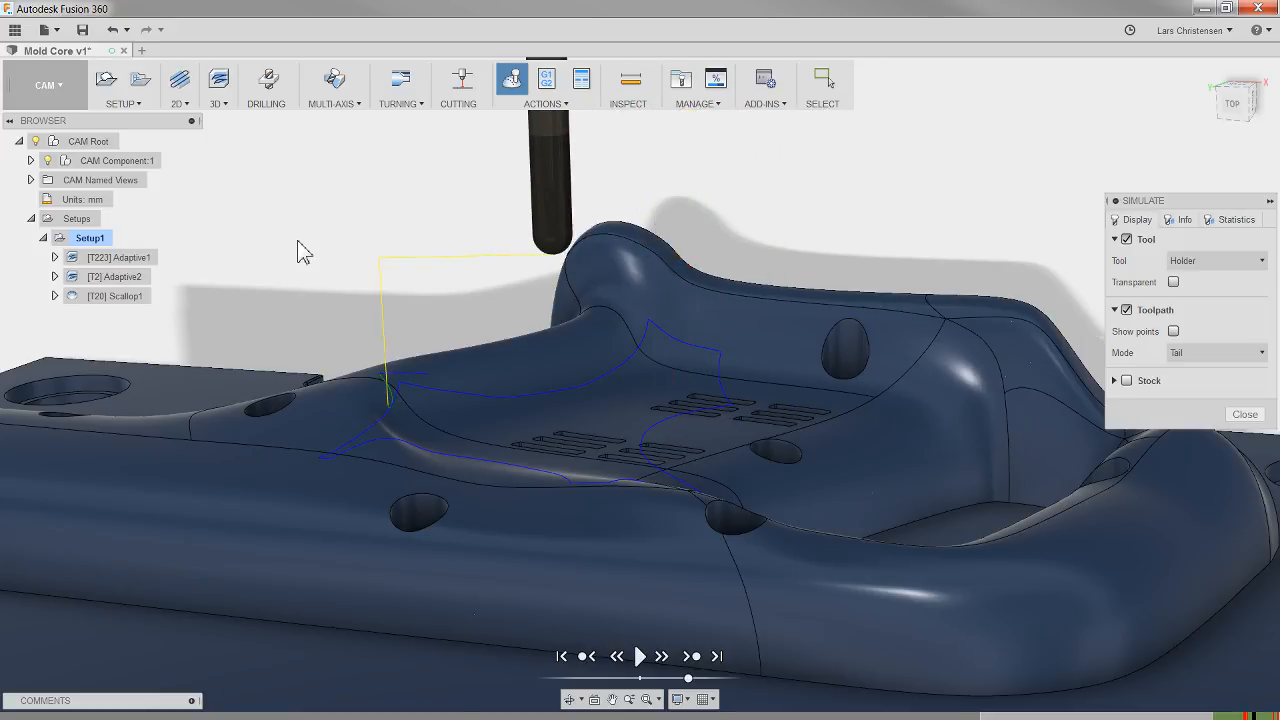
{"action": "middle_click_drag", "start_coordinate": [1050, 215], "coordinate": [1178, 161], "text": "shift"}
{"action": "scroll", "coordinate": [762, 186], "scroll_direction": "down", "scroll_amount": 3}
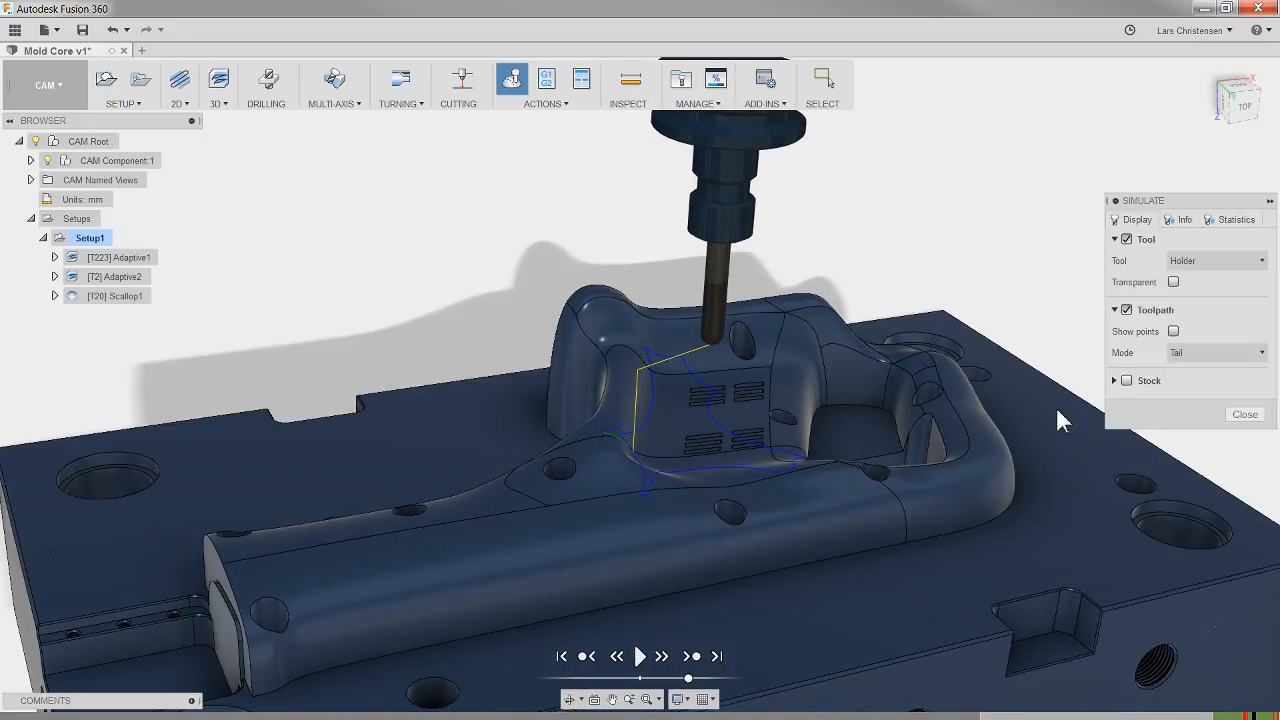
{"action": "left_click", "coordinate": [1242, 414]}
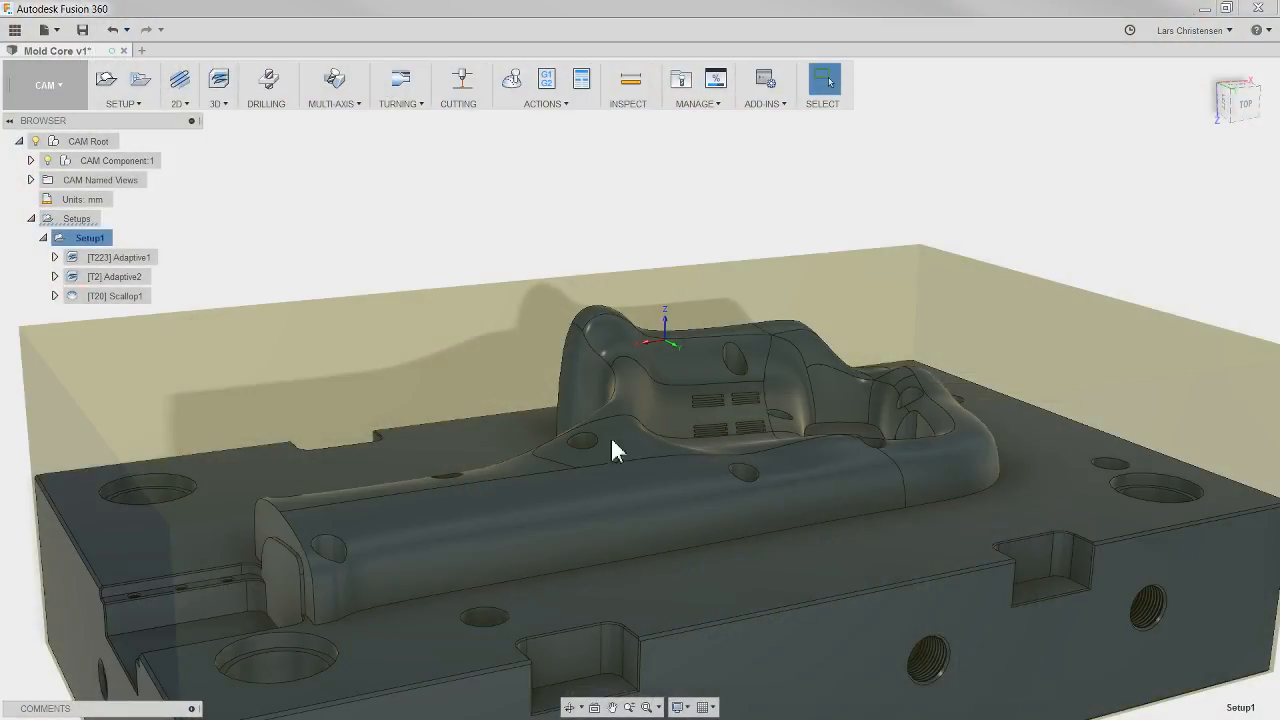
Step: Open the scallop operation for editing and go to the horizontal lead-in radius in its linking settings
{"action": "left_click", "coordinate": [122, 299]}
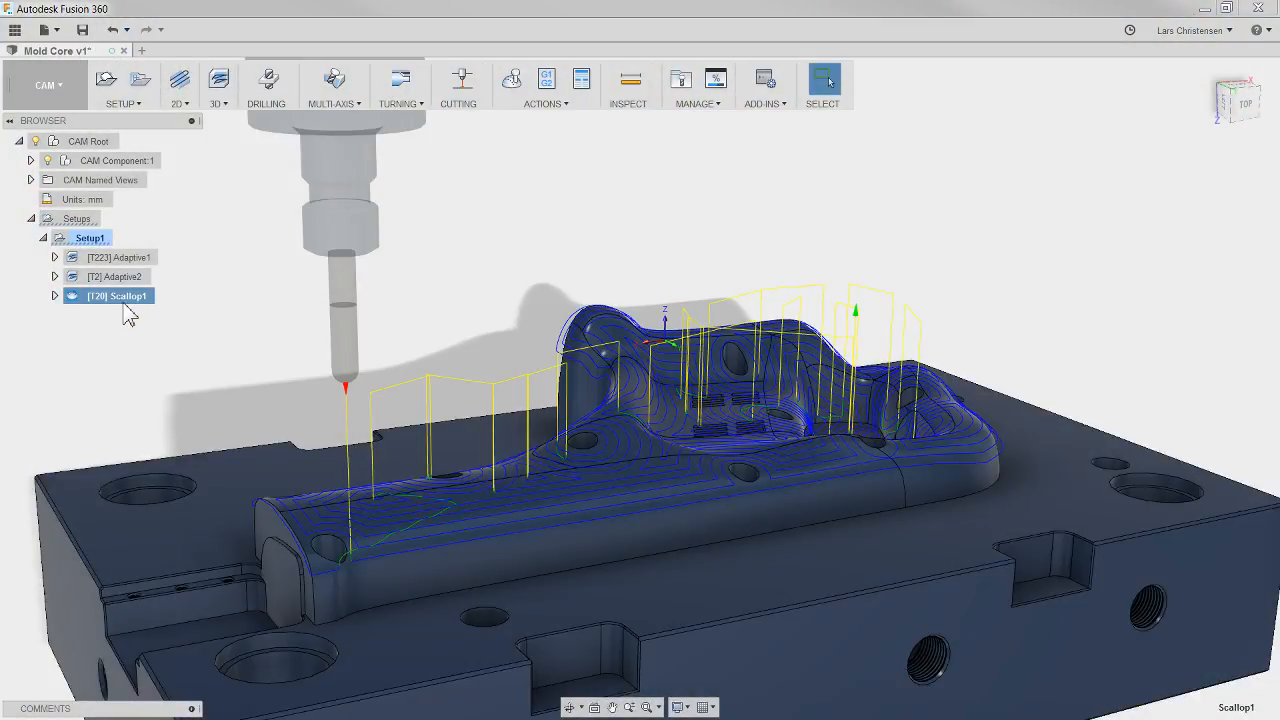
{"action": "right_click", "coordinate": [123, 300]}
{"action": "left_click", "coordinate": [178, 12]}
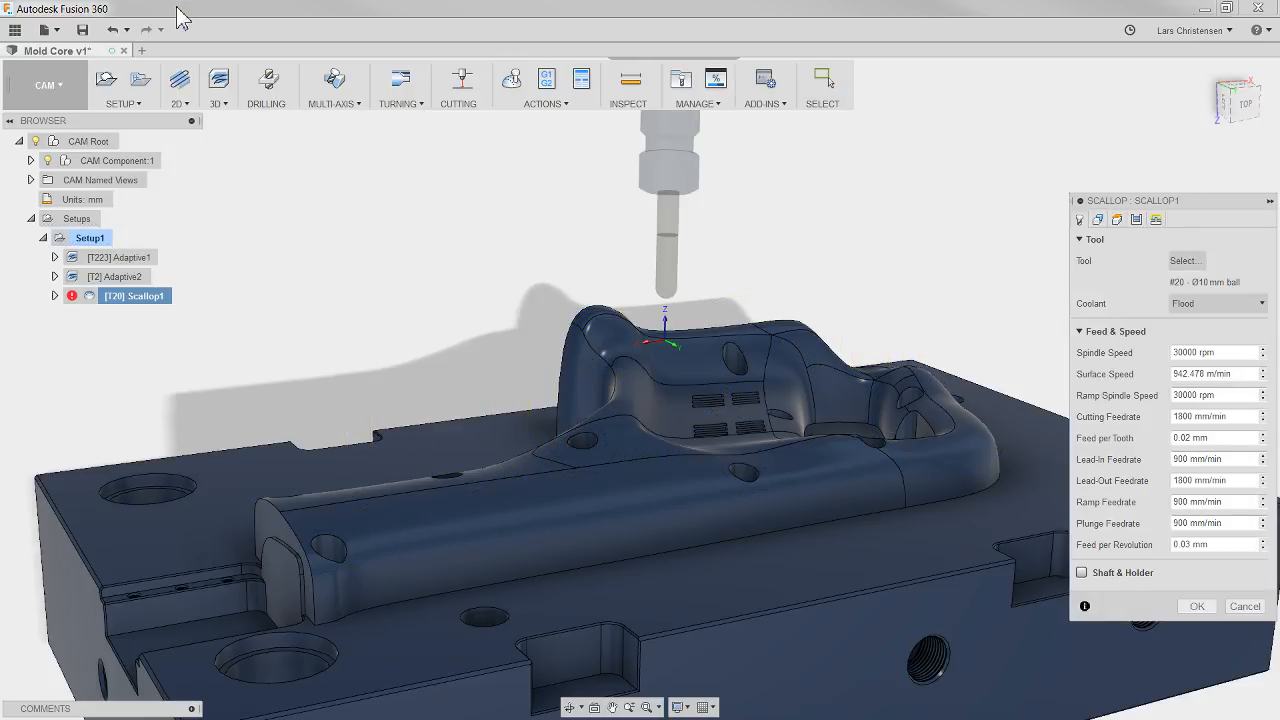
{"action": "left_click", "coordinate": [1157, 221]}
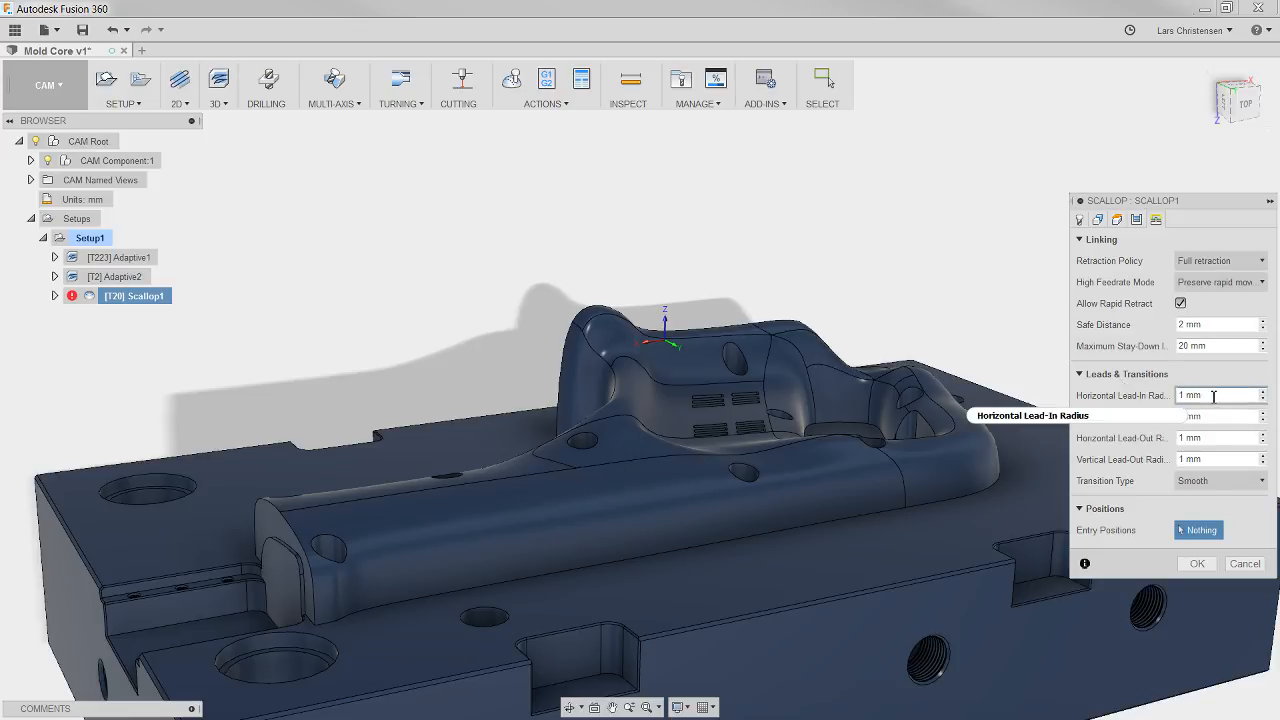
{"action": "mouse_move", "coordinate": [1221, 398]}
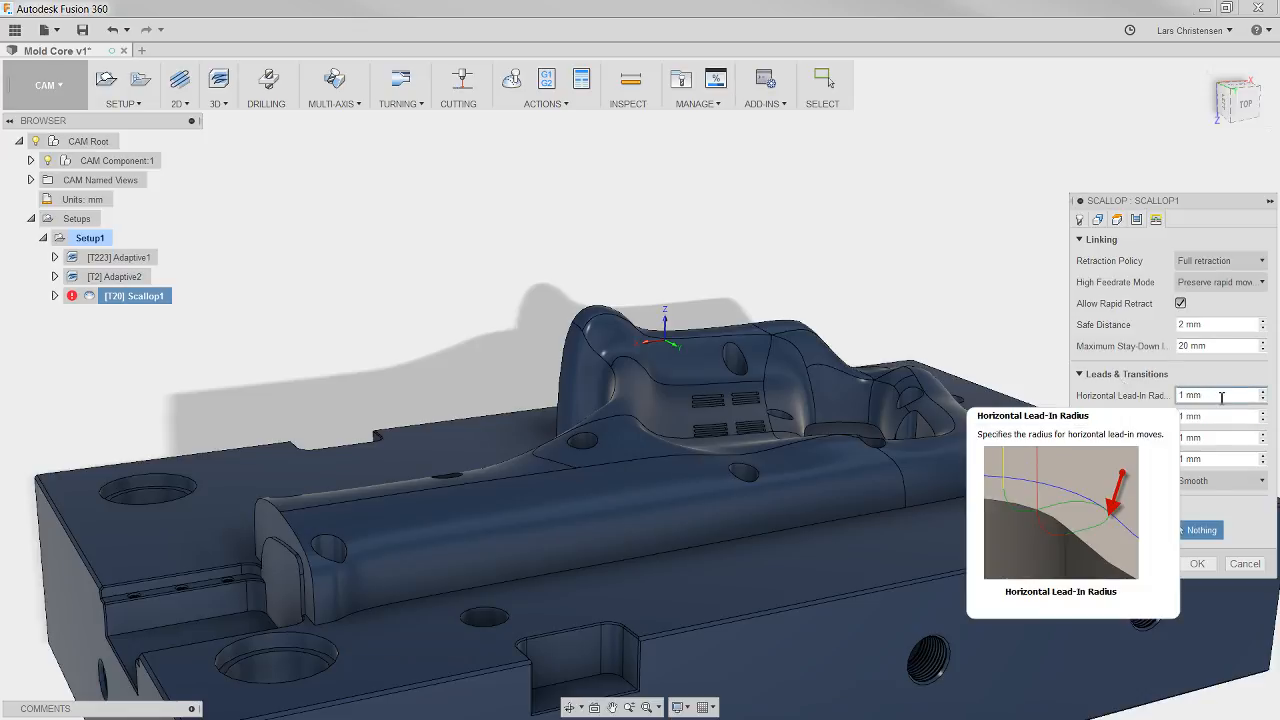
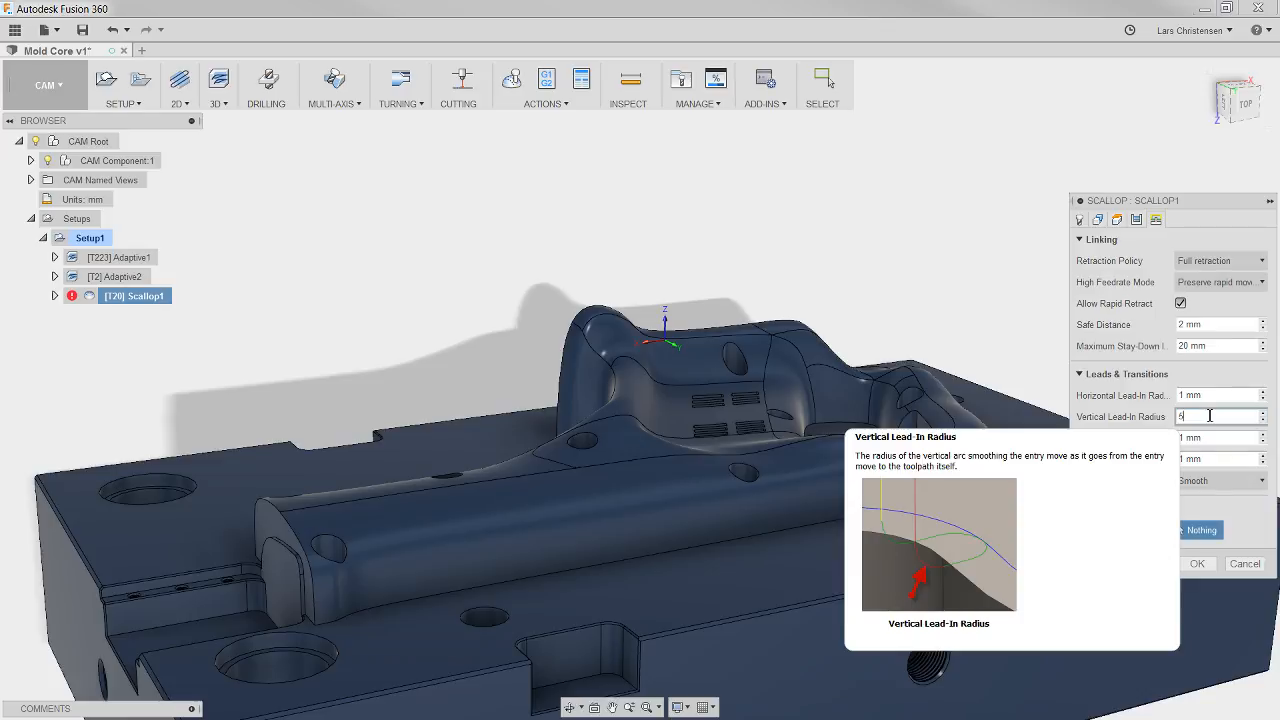
Step: Apply the scallop operation's edited linking settings with a 5 mm vertical lead-in radius, and deselect the operation
{"action": "left_click", "coordinate": [1196, 565]}
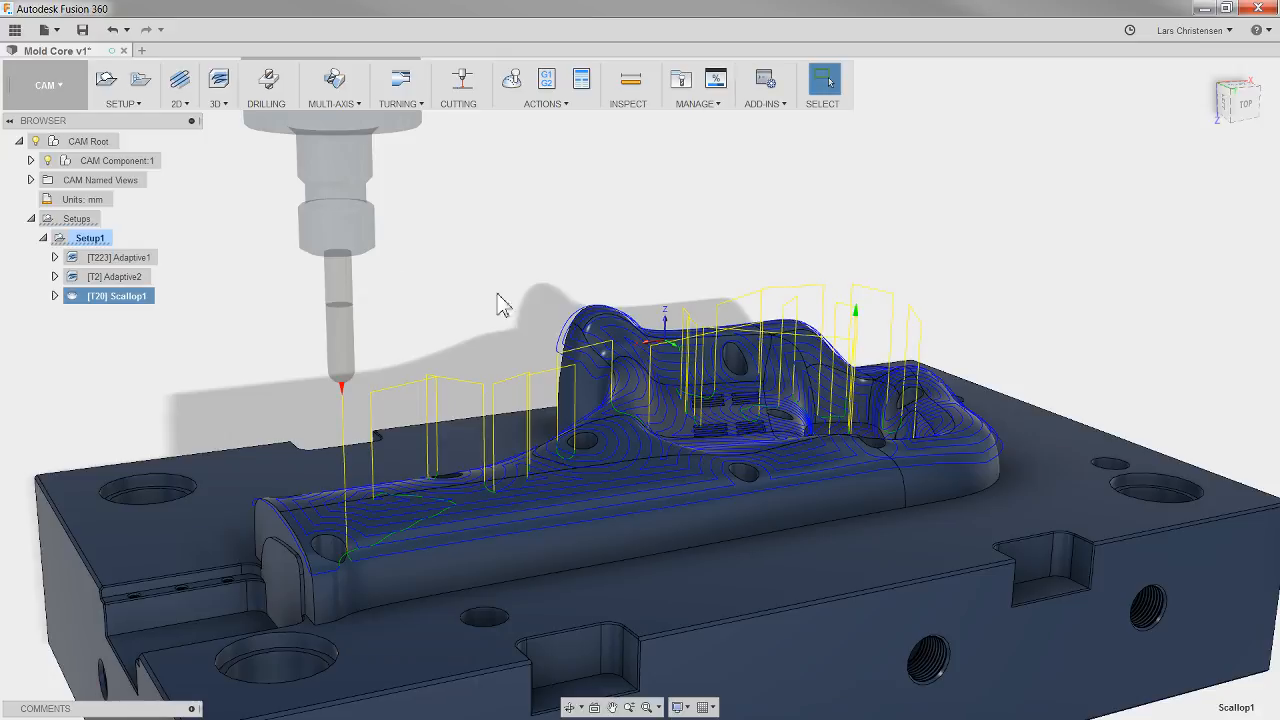
{"action": "left_click", "coordinate": [755, 237]}
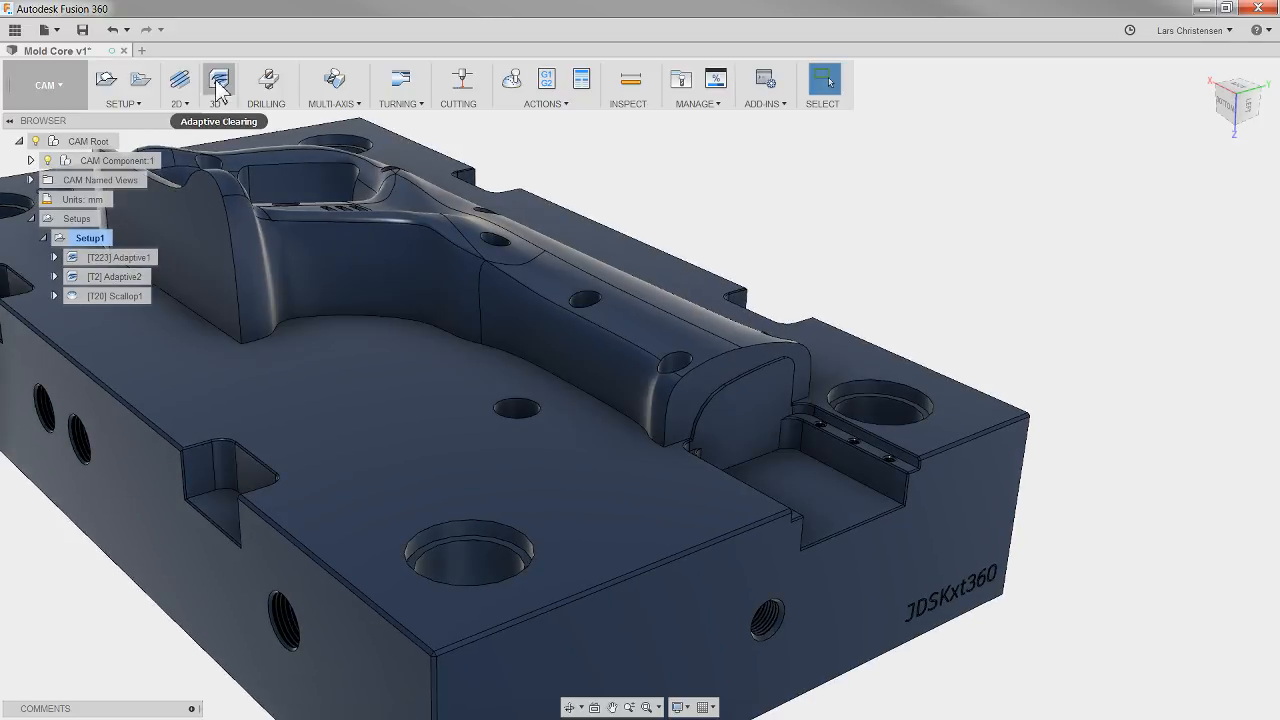
Step: Create a 2D Adaptive Clearing operation using the #223 Ø1/2" flat end mill from the document's tools
{"action": "mouse_move", "coordinate": [220, 88]}
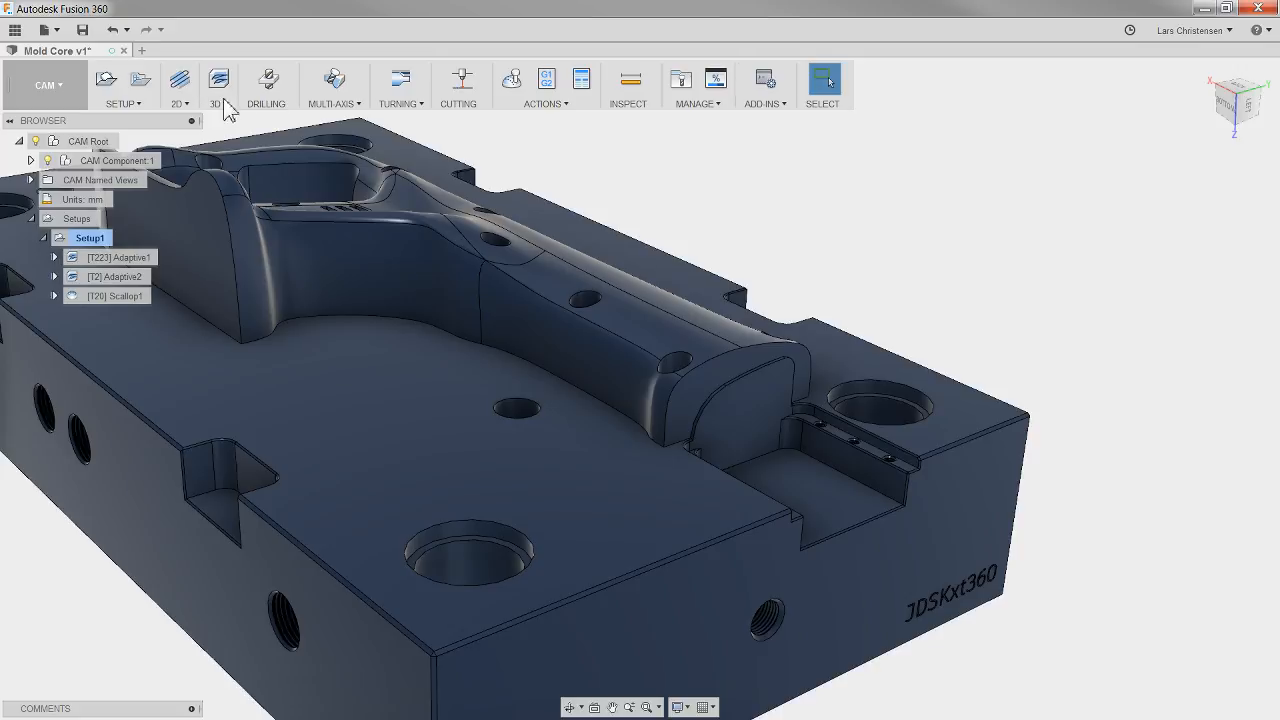
{"action": "left_click", "coordinate": [182, 104]}
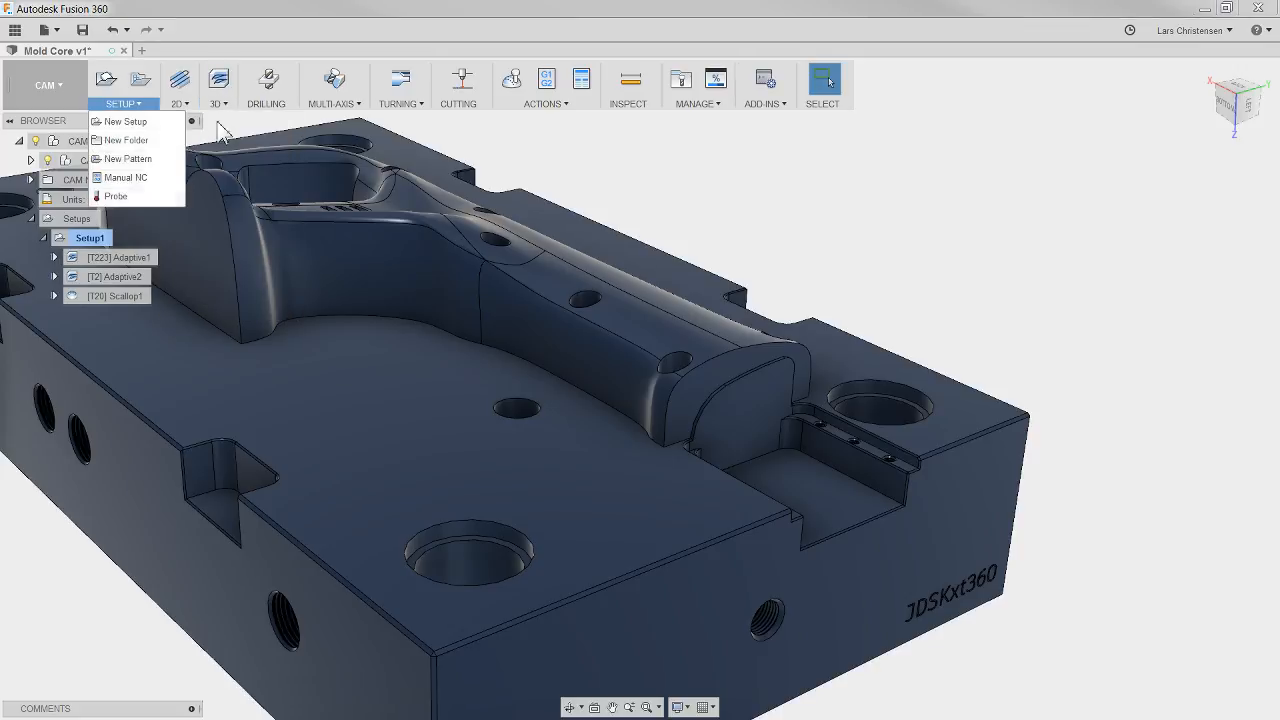
{"action": "left_click", "coordinate": [189, 122]}
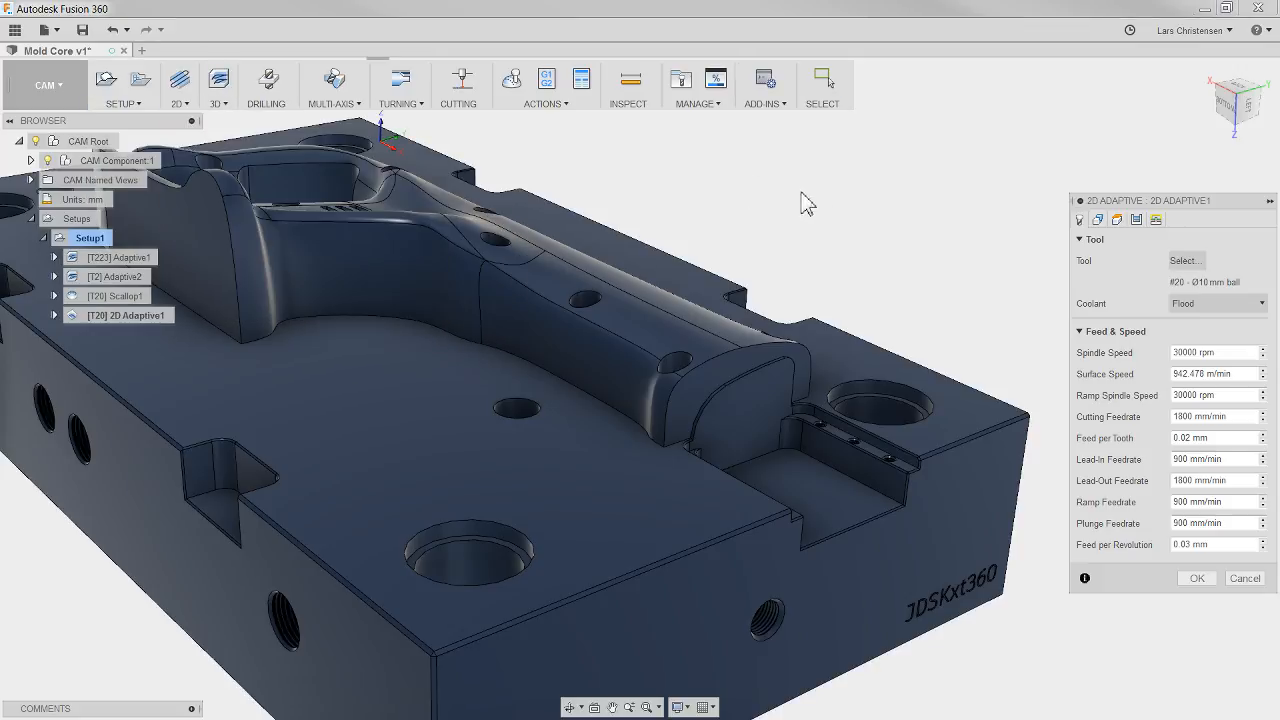
{"action": "left_click", "coordinate": [1186, 261]}
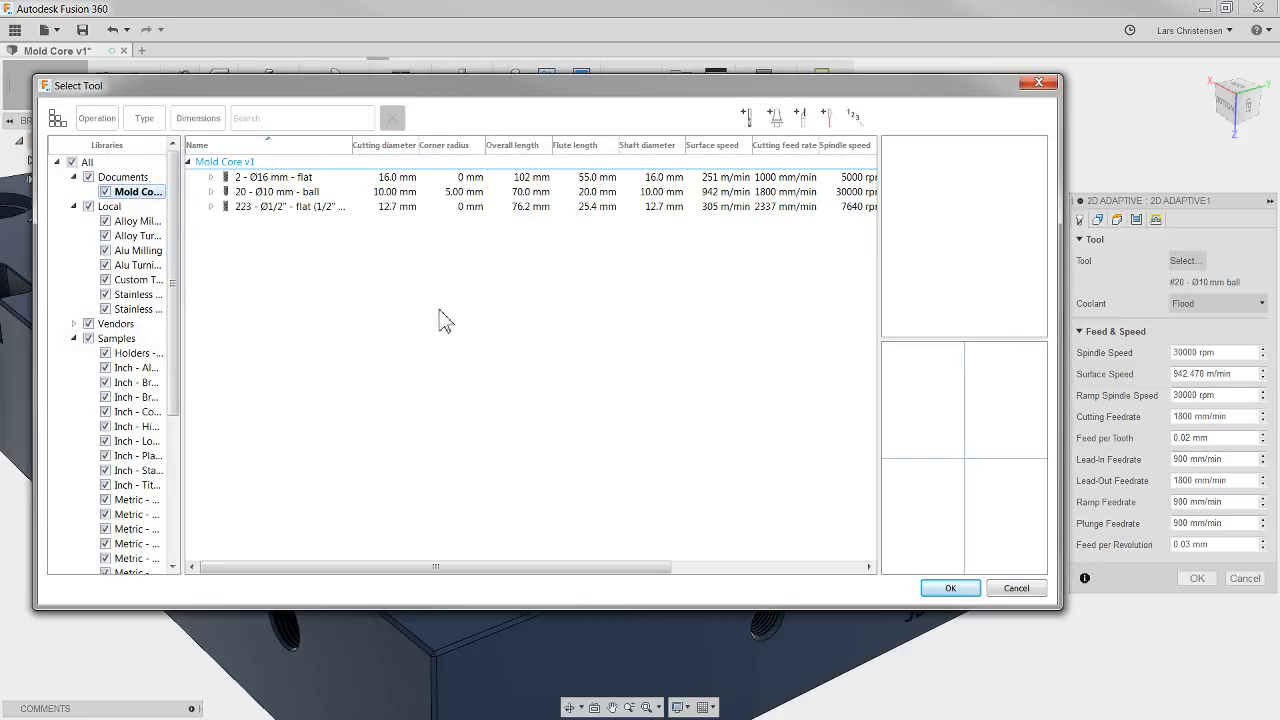
{"action": "left_click", "coordinate": [300, 207]}
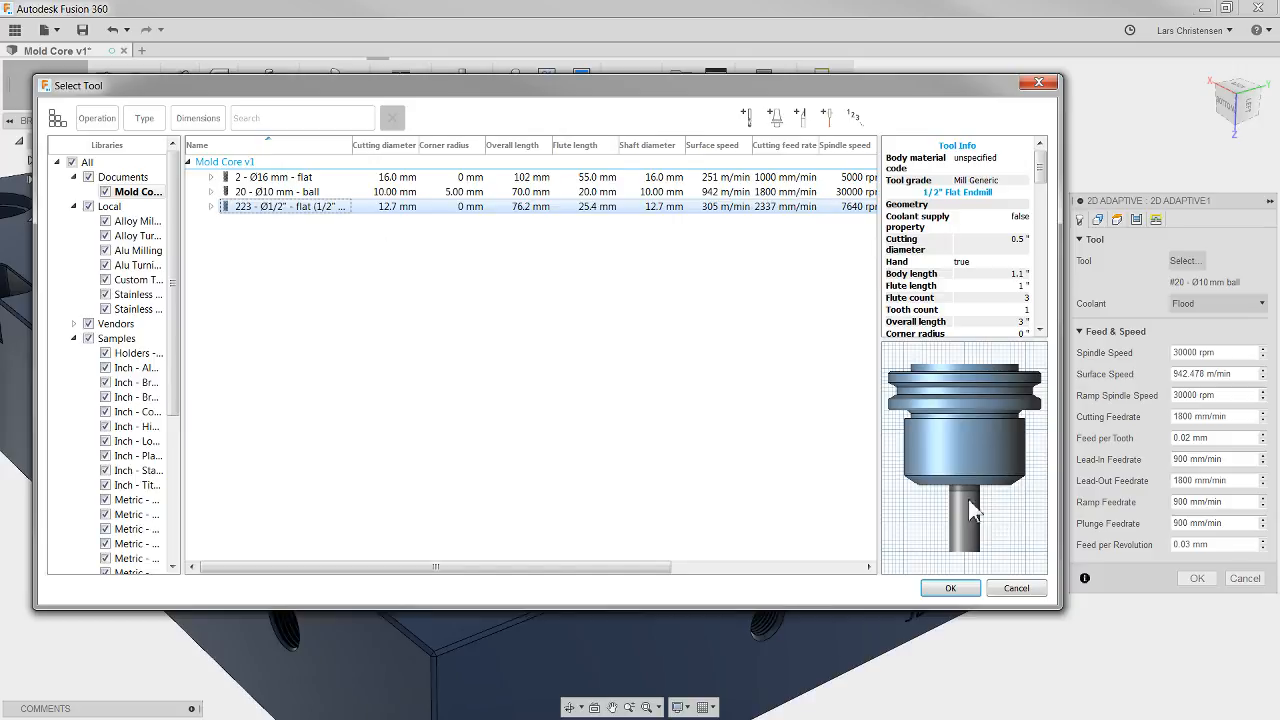
{"action": "left_click", "coordinate": [950, 588]}
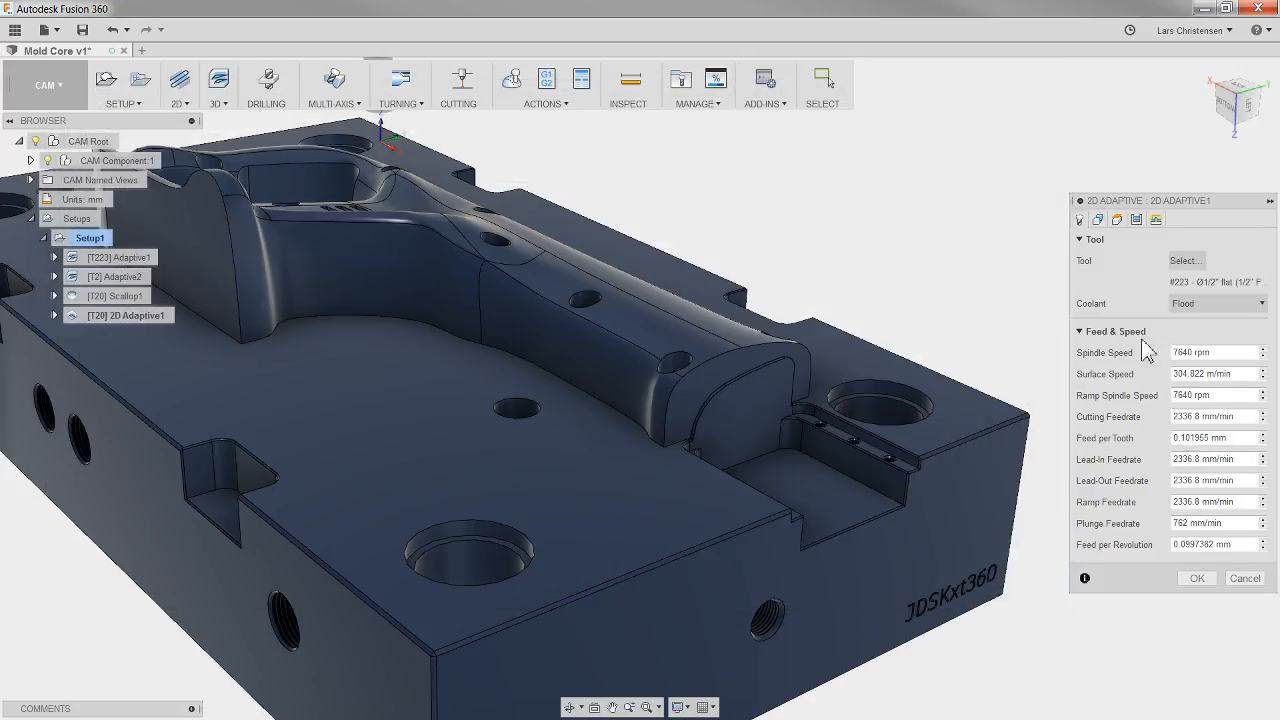
Step: Choose the bottom edge chain of the open pocket beside the raised form's end as the pocket geometry, and generate the toolpath
{"action": "left_click", "coordinate": [1098, 219]}
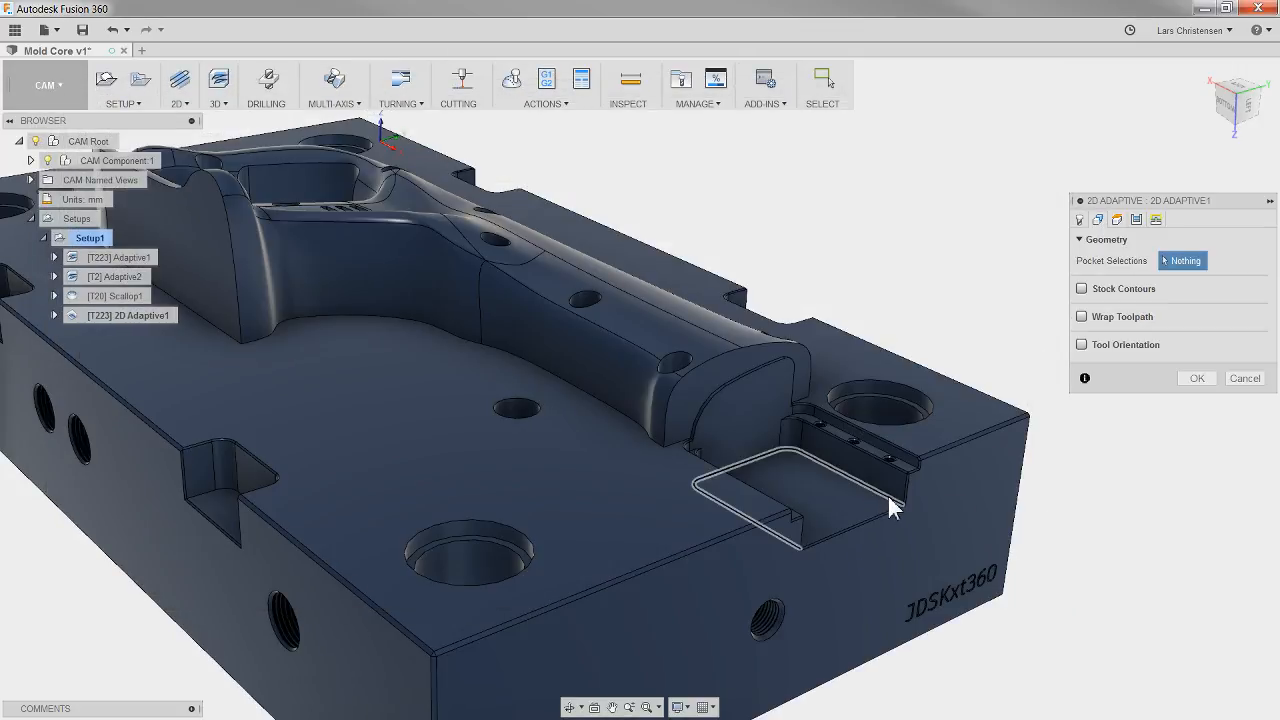
{"action": "left_click", "coordinate": [893, 508]}
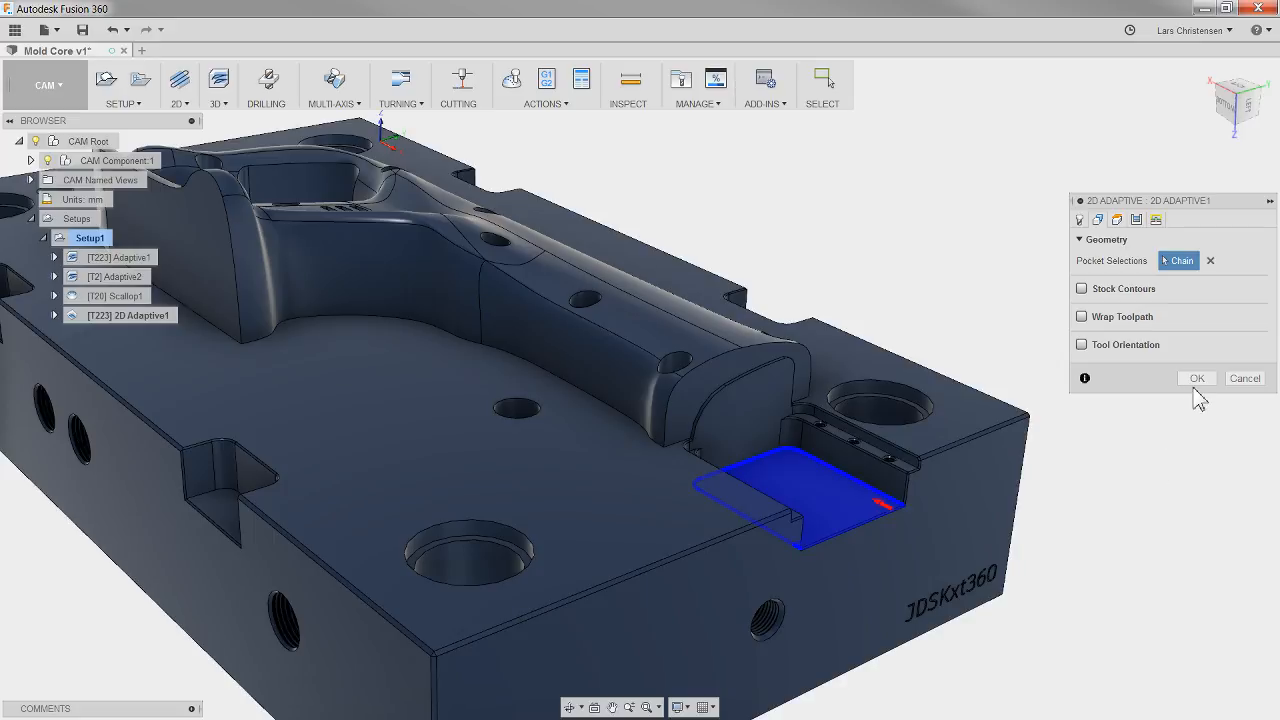
{"action": "left_click", "coordinate": [1196, 380]}
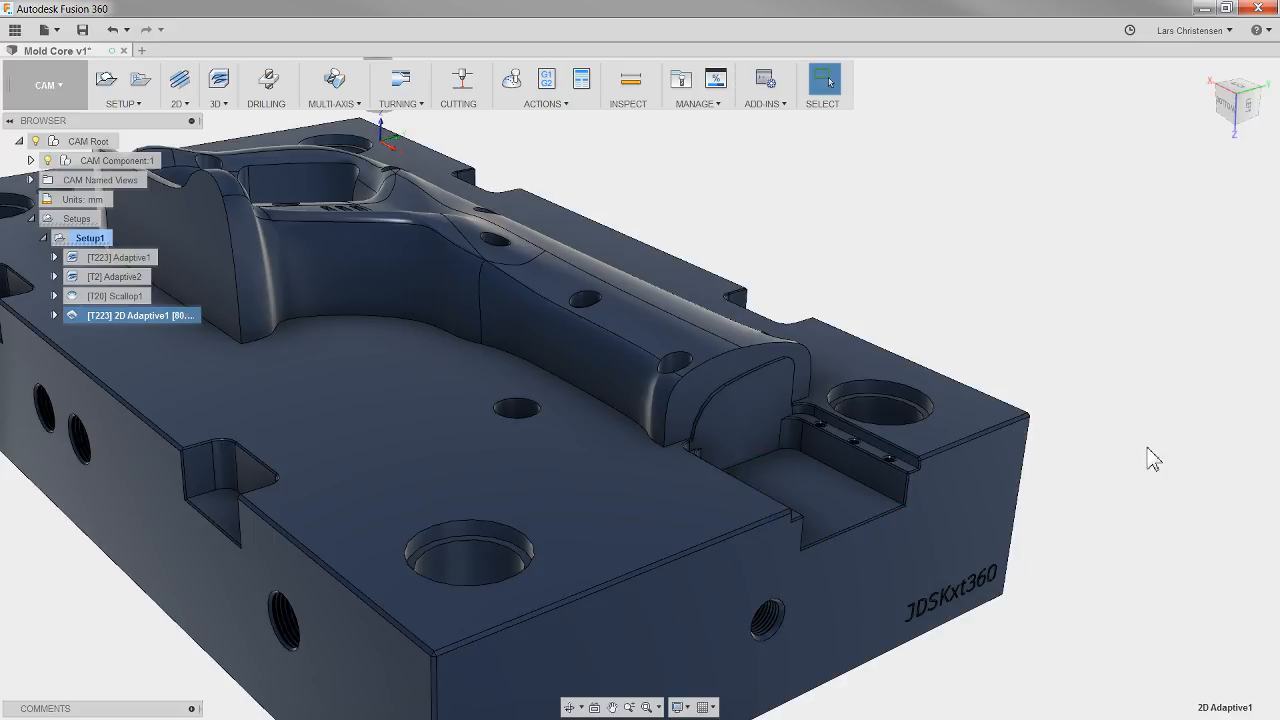
{"action": "middle_click_drag", "start_coordinate": [1147, 448], "coordinate": [853, 533], "text": "shift"}
{"action": "scroll", "coordinate": [720, 540], "scroll_direction": "up", "scroll_amount": 1}
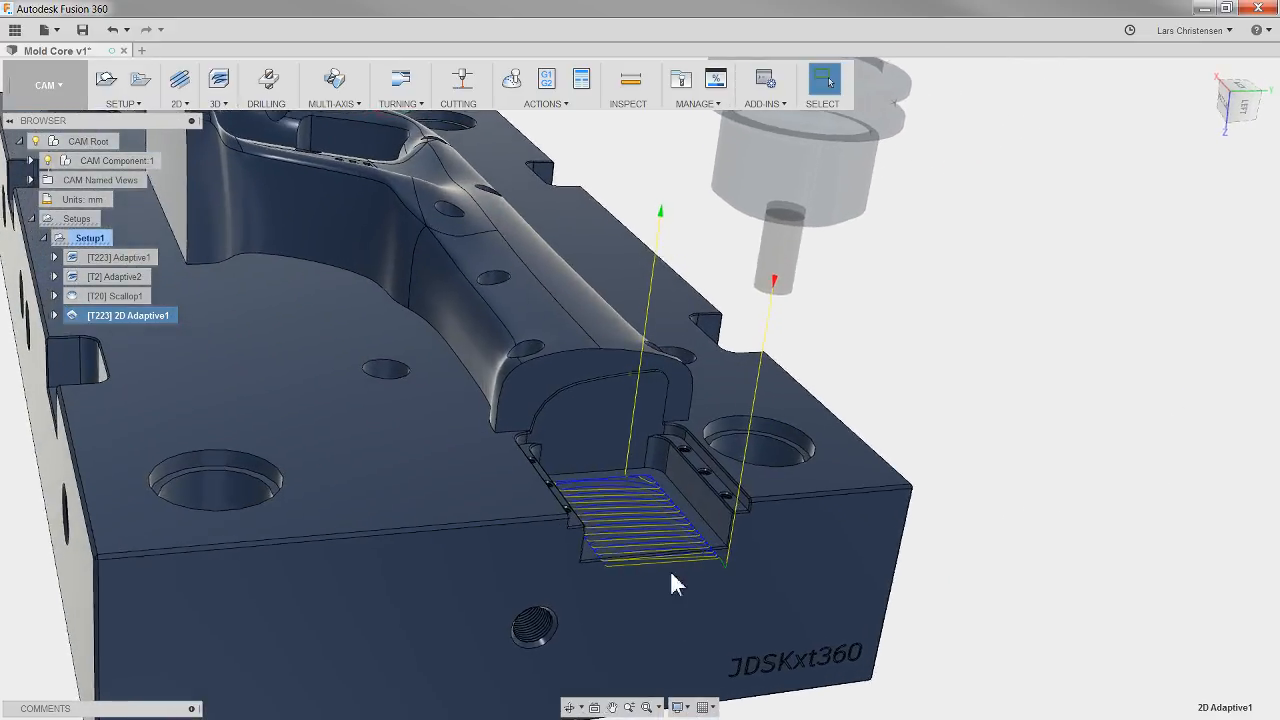
{"action": "middle_click_drag", "start_coordinate": [670, 571], "coordinate": [746, 536], "text": "shift"}
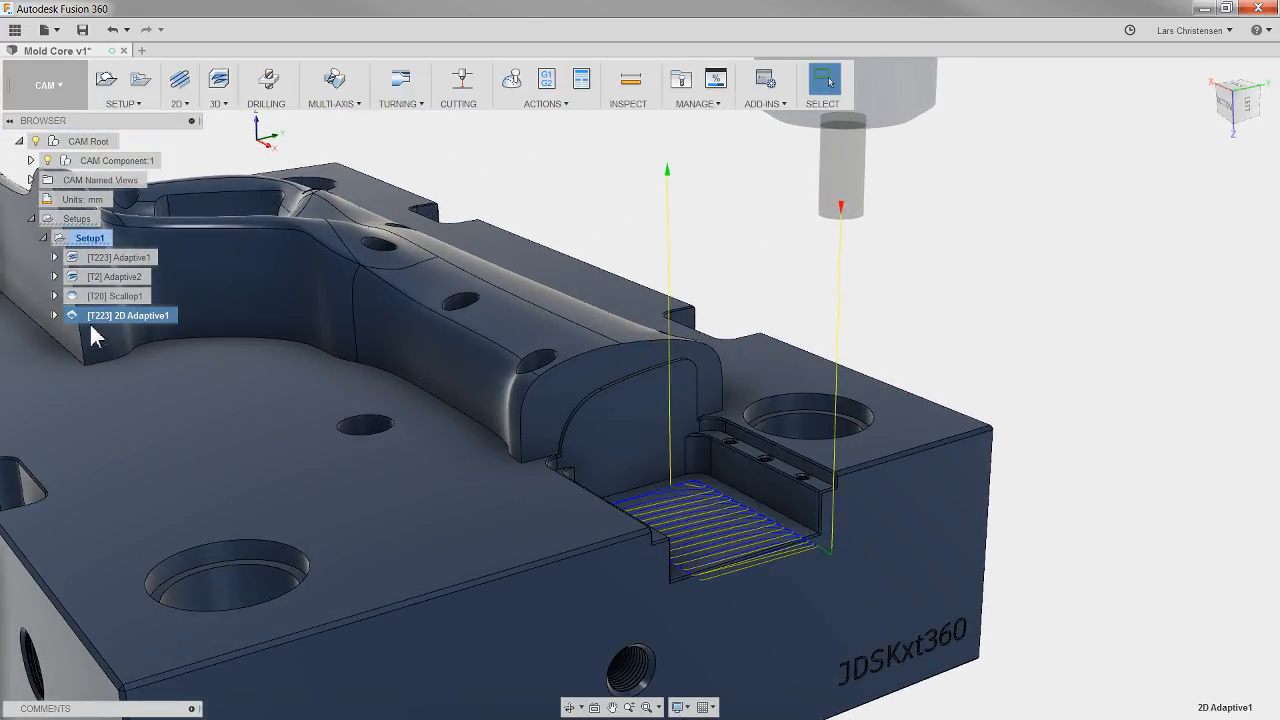
Step: Simulate the whole setup, jump to the 2D adaptive operation, and play its toolpath over the bare model at a faster speed
{"action": "left_click", "coordinate": [88, 240]}
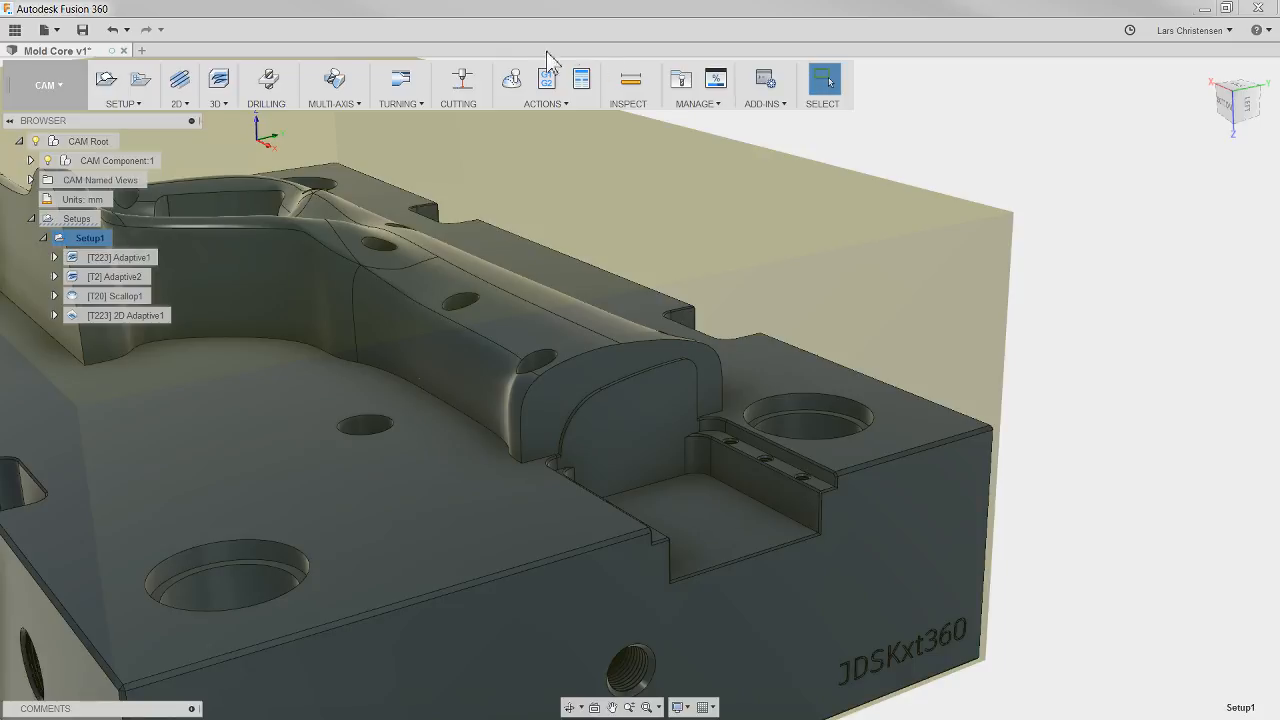
{"action": "left_click", "coordinate": [513, 82]}
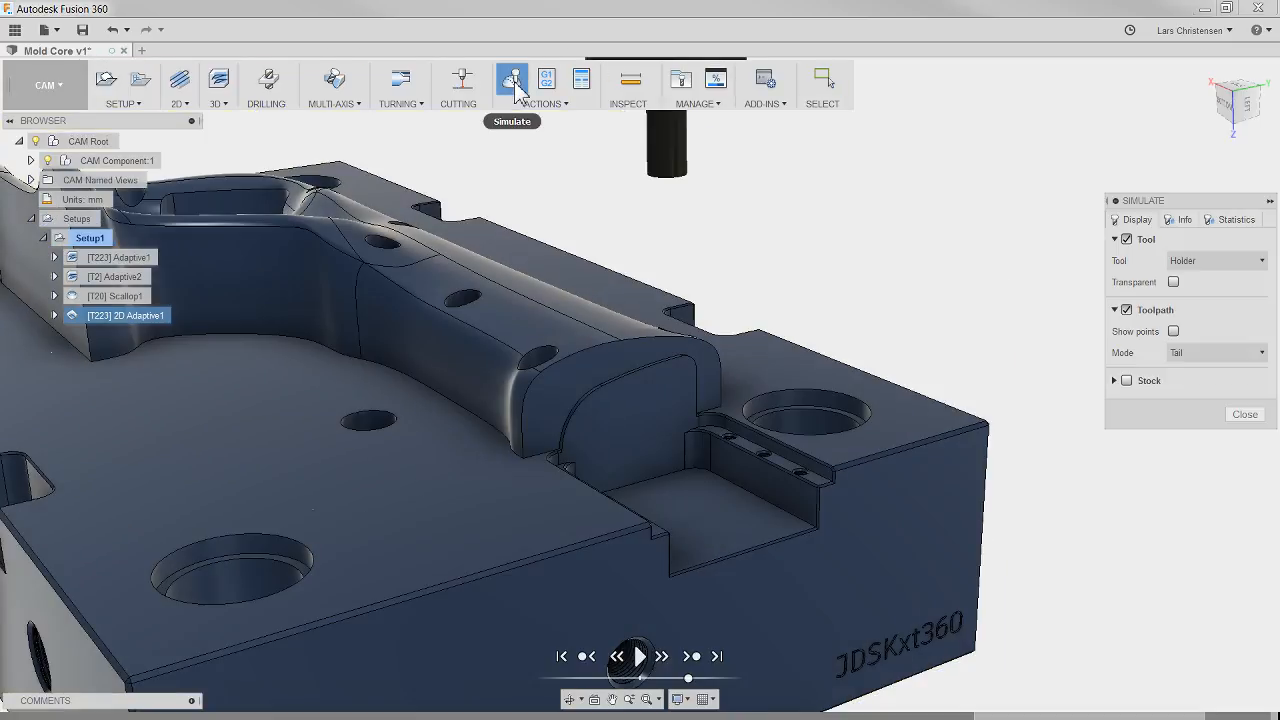
{"action": "left_click", "coordinate": [138, 316]}
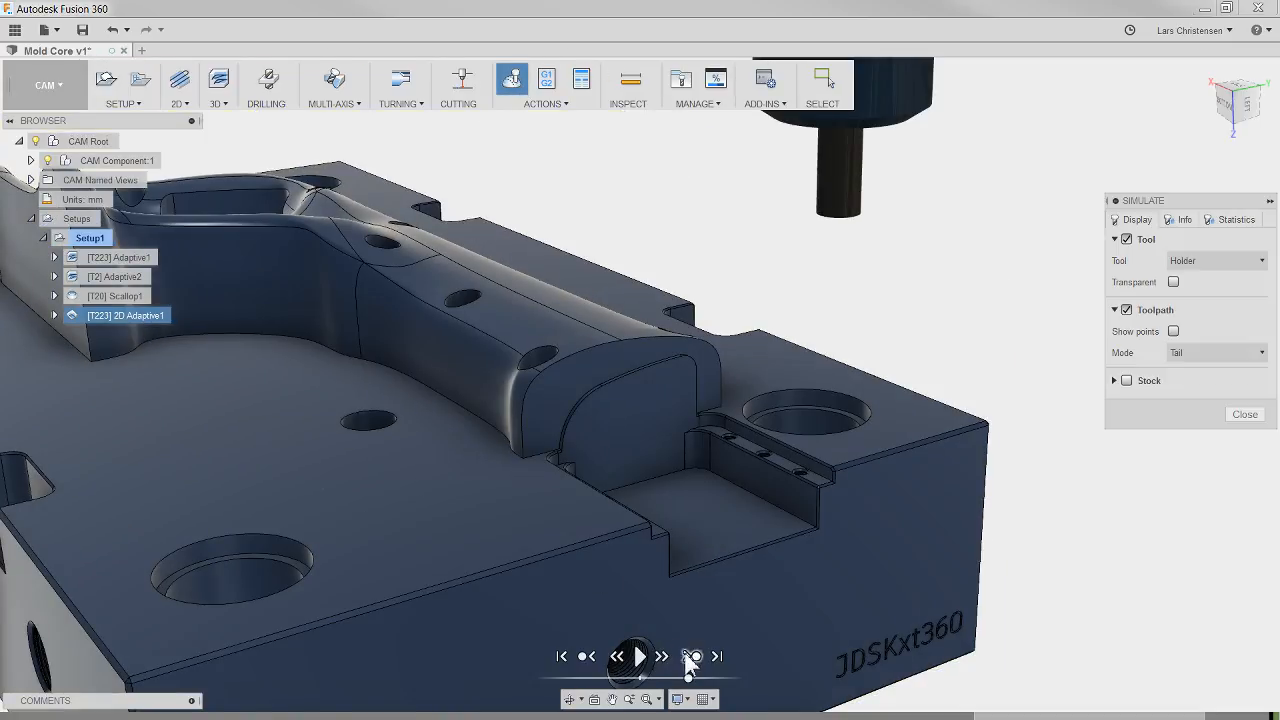
{"action": "left_click", "coordinate": [640, 656]}
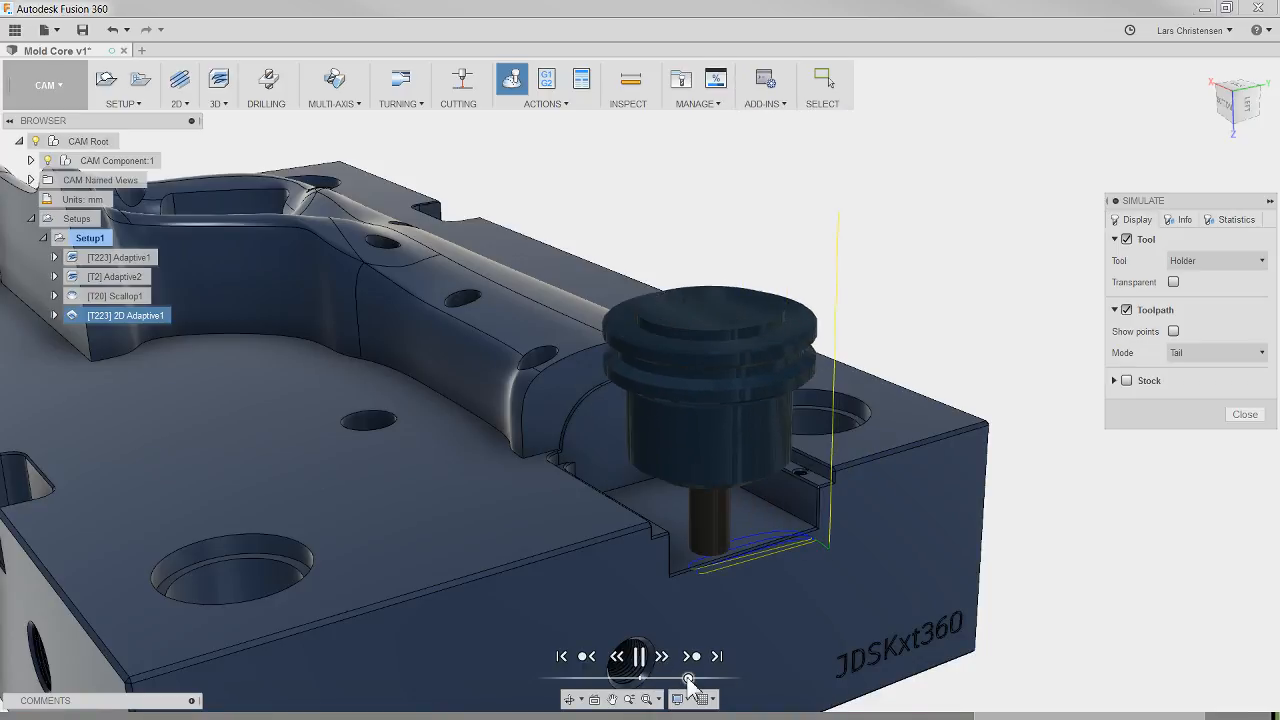
{"action": "left_click_drag", "start_coordinate": [688, 678], "coordinate": [696, 679]}
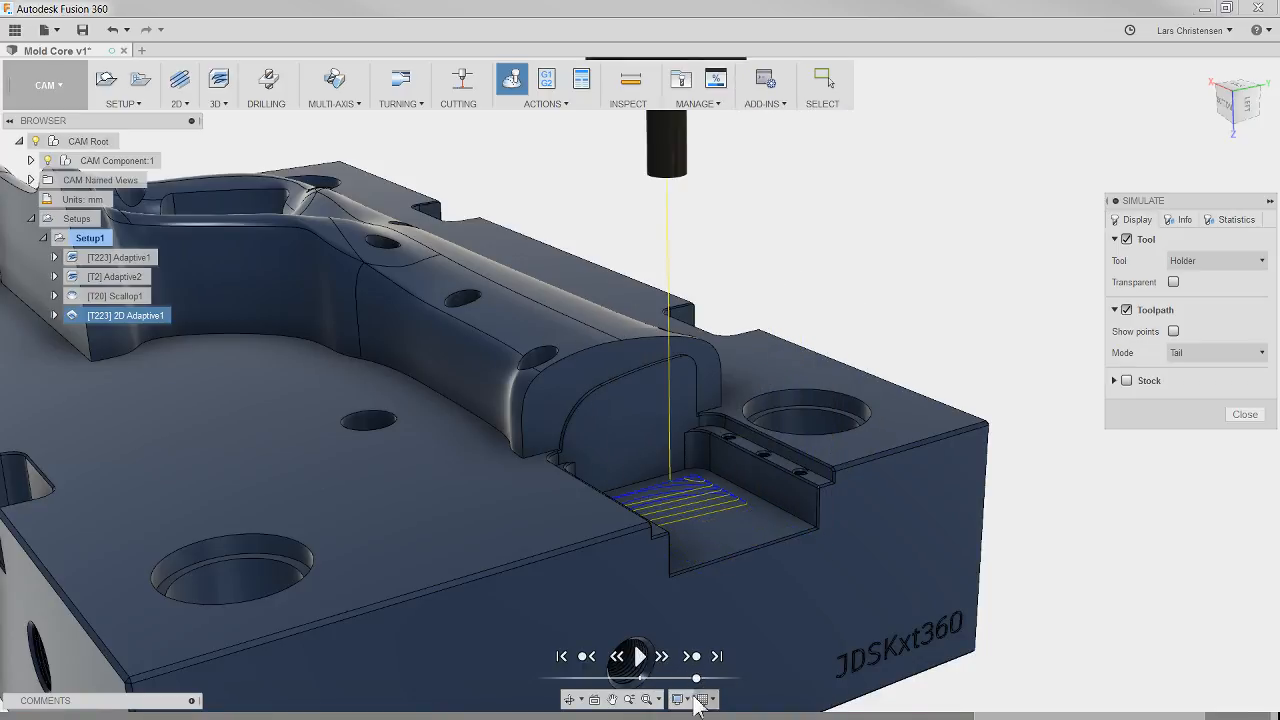
Step: Show the stock in the simulation, play the 2D adaptive cut to check the area around the open pocket, and close the simulation
{"action": "left_click", "coordinate": [1127, 381]}
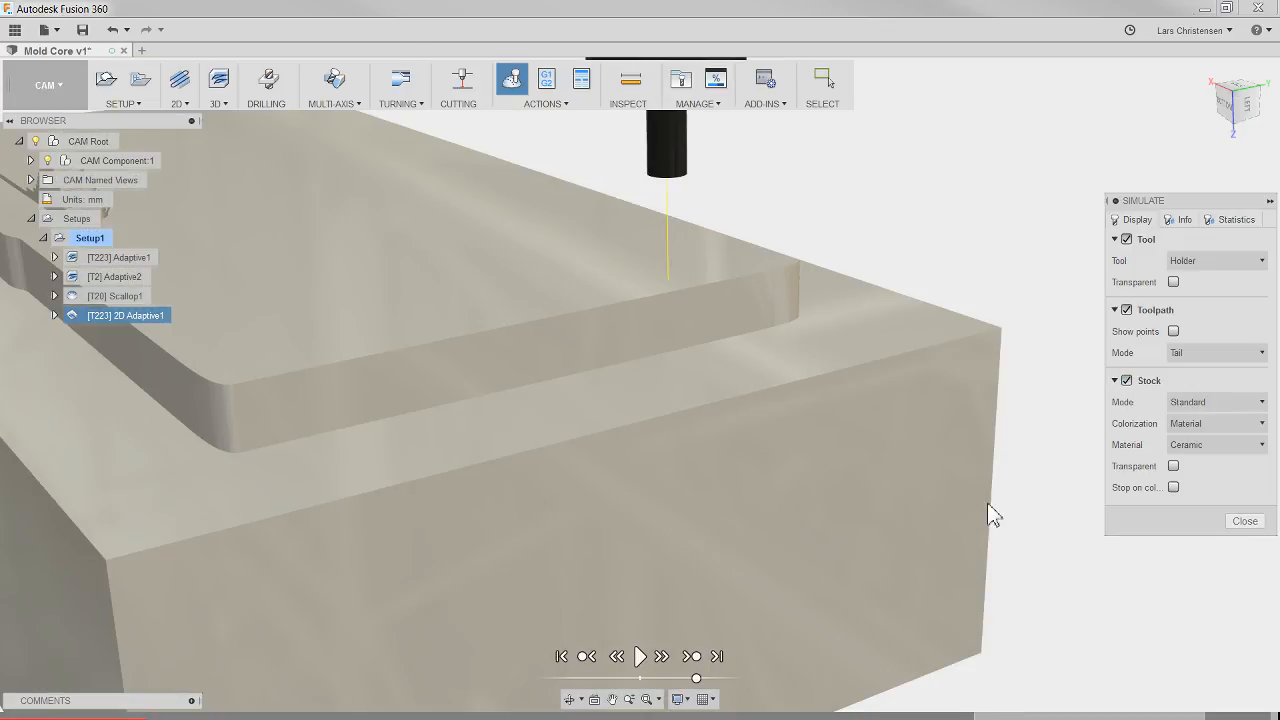
{"action": "middle_click_drag", "start_coordinate": [706, 702], "coordinate": [1171, 526], "text": "shift"}
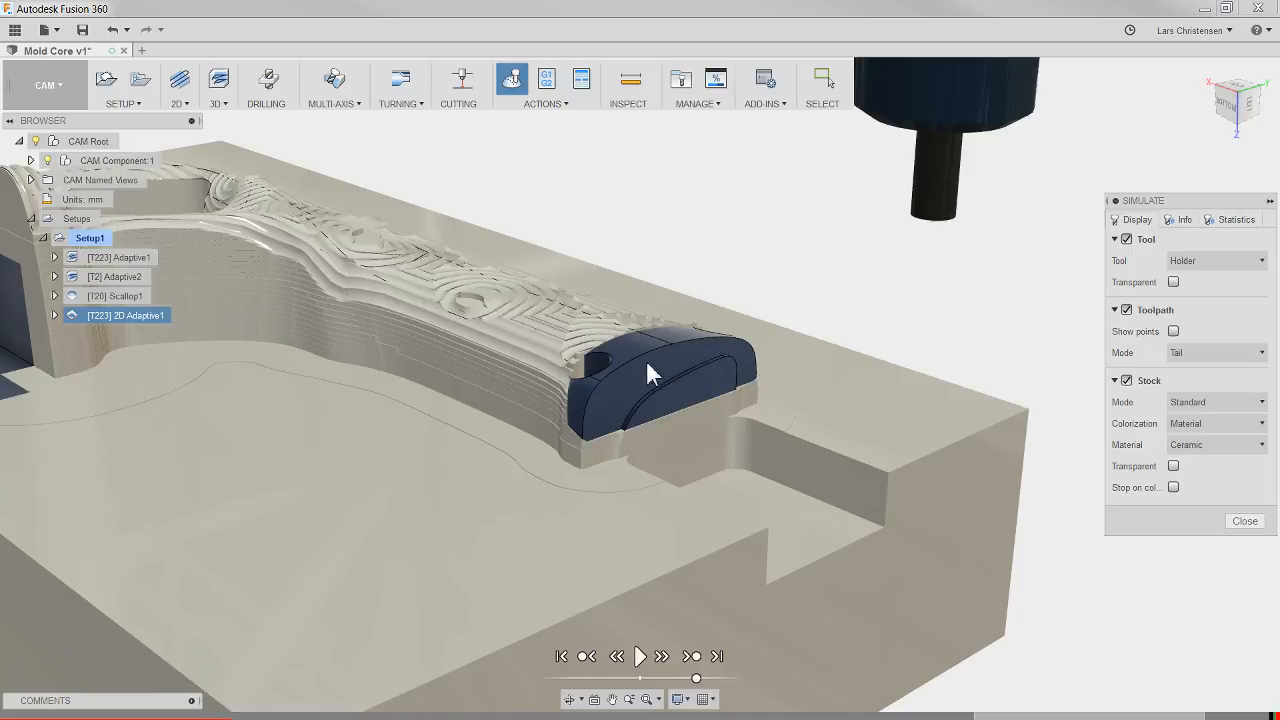
{"action": "left_click", "coordinate": [640, 659]}
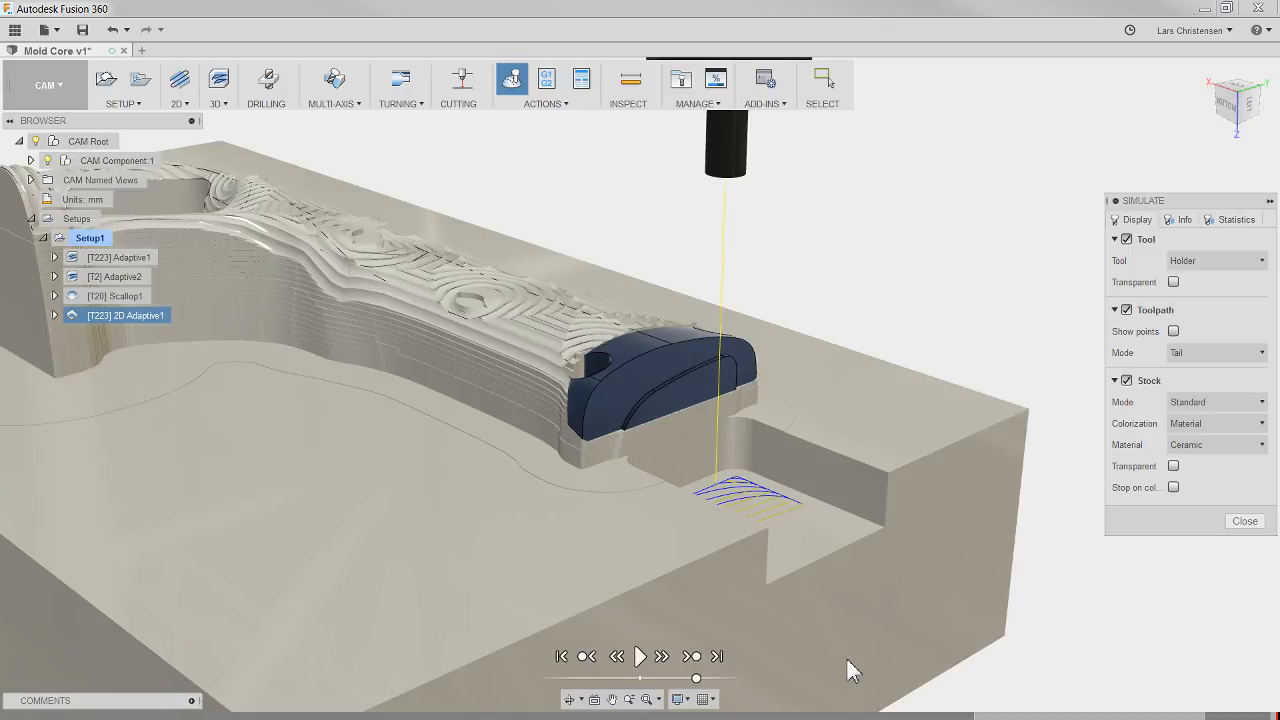
{"action": "scroll", "coordinate": [689, 479], "scroll_direction": "down", "scroll_amount": 3}
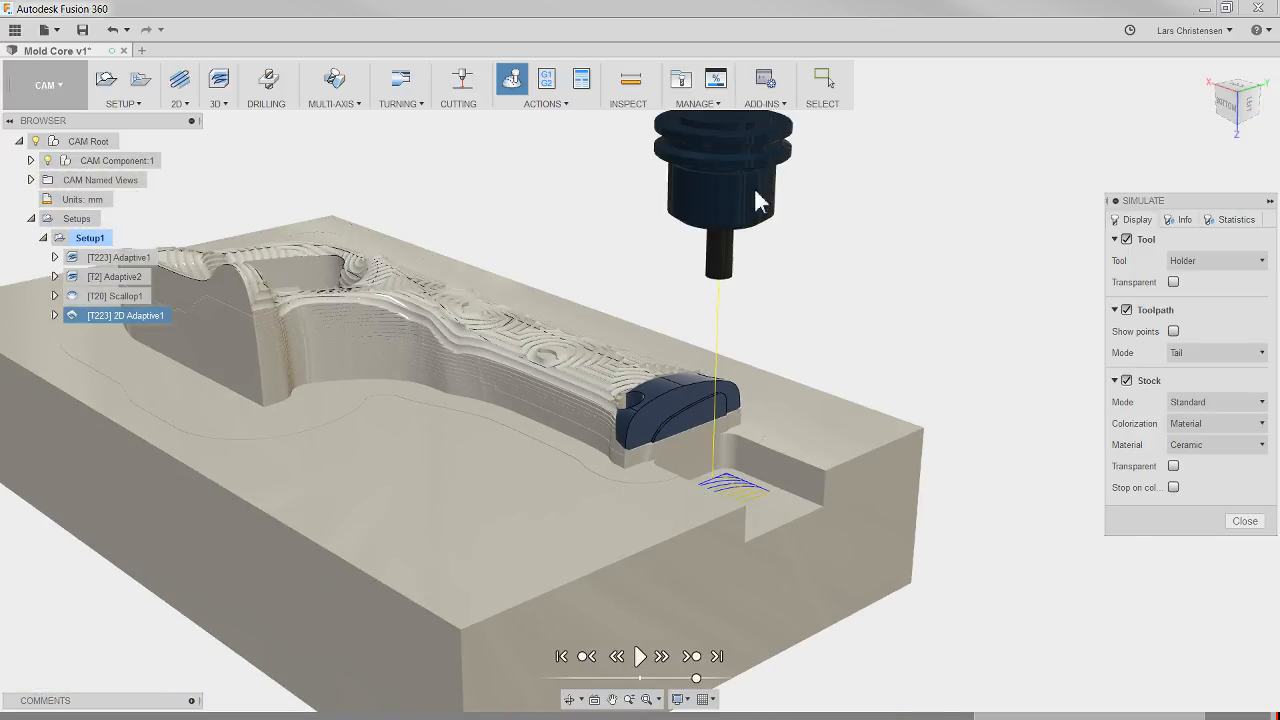
{"action": "left_click", "coordinate": [1245, 521]}
Step: Change the 2D adaptive operation's tool to the #2 Ø16 mm flat end mill and regenerate its toolpath
{"action": "right_click", "coordinate": [155, 323]}
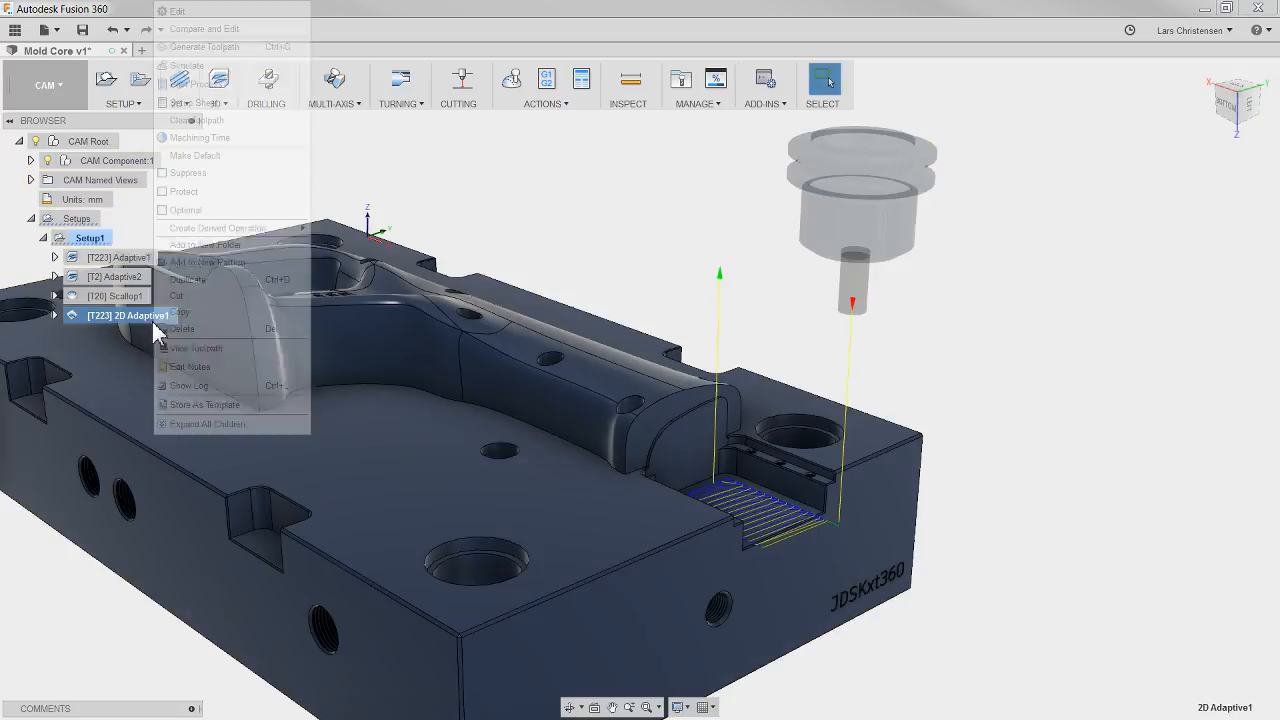
{"action": "left_click", "coordinate": [180, 11]}
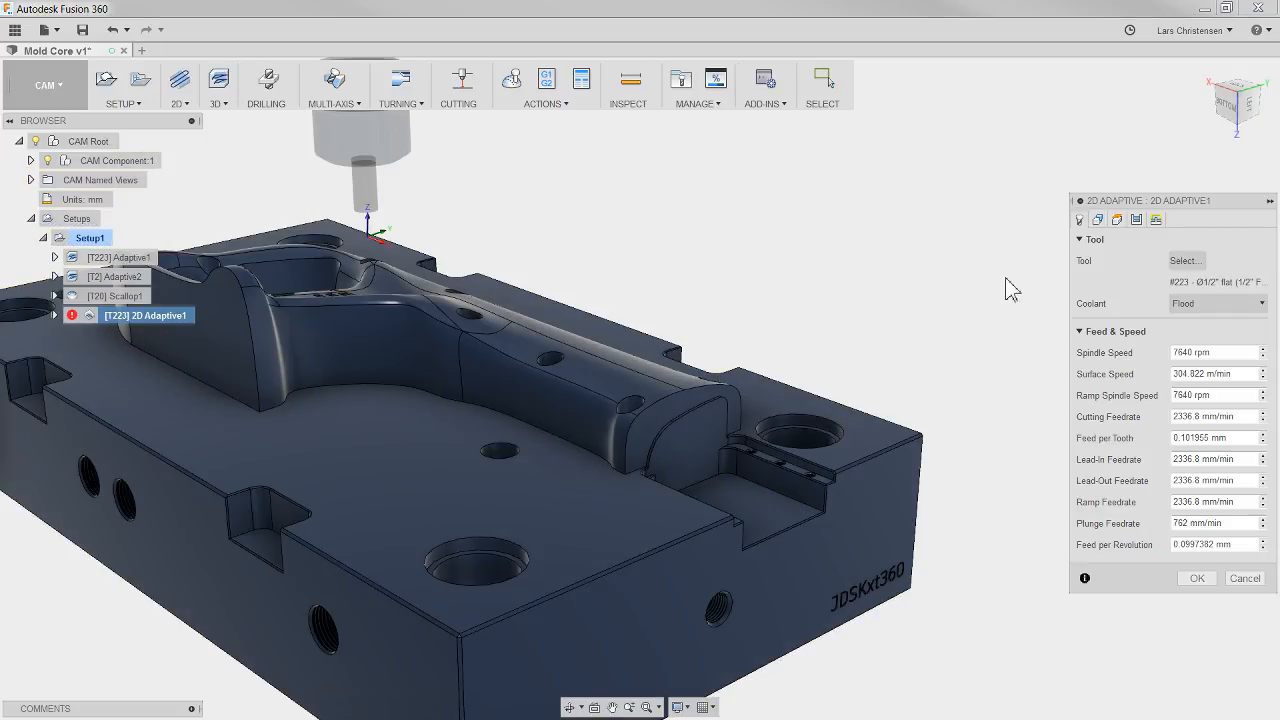
{"action": "left_click", "coordinate": [1185, 260]}
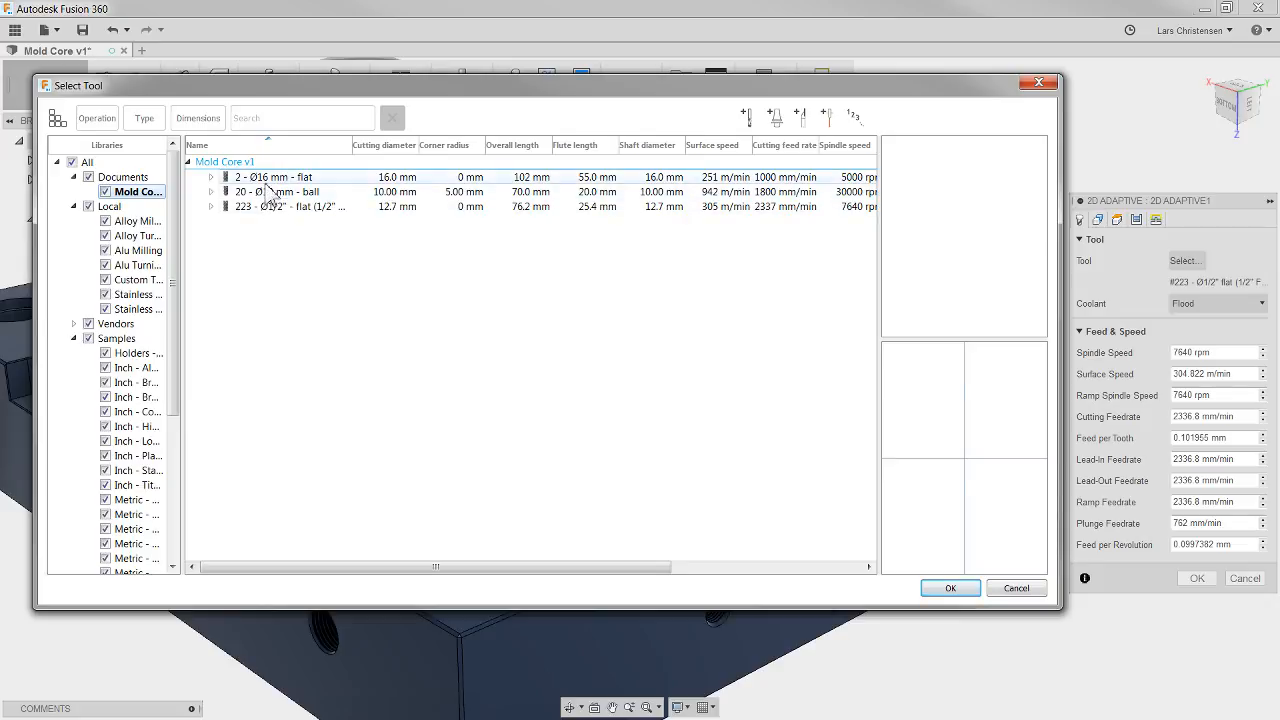
{"action": "left_click", "coordinate": [288, 178]}
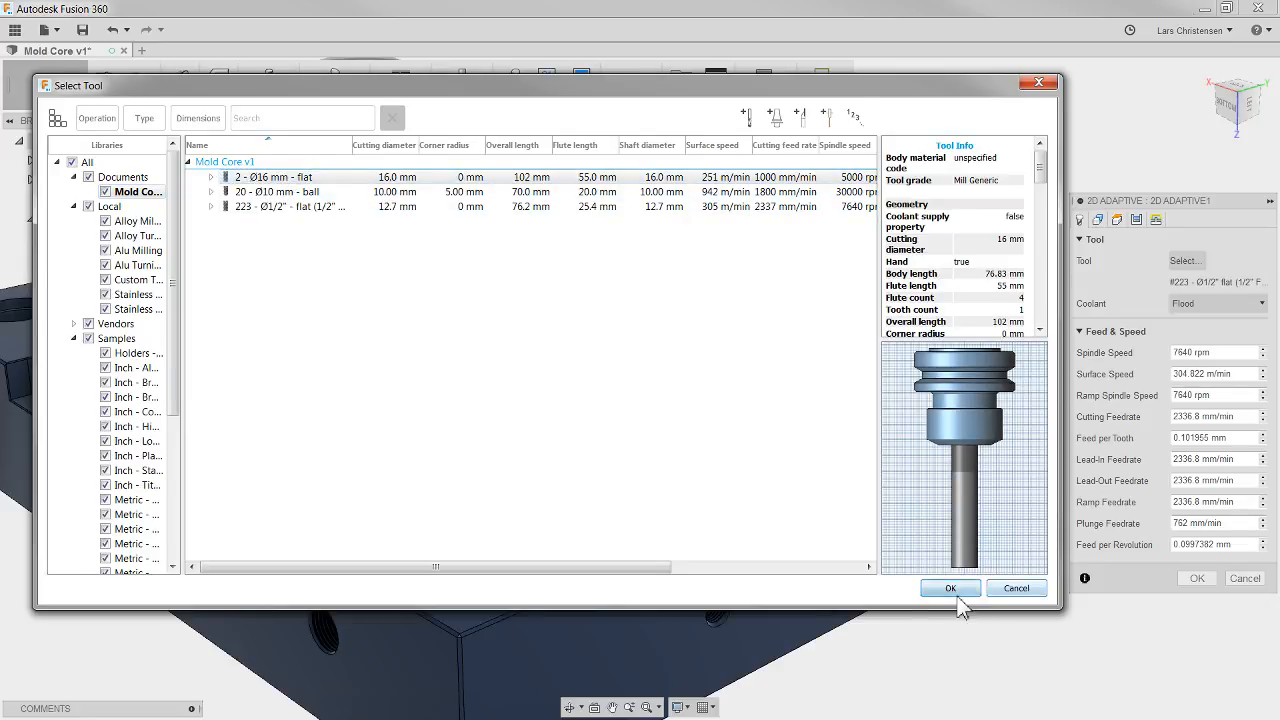
{"action": "left_click", "coordinate": [950, 588]}
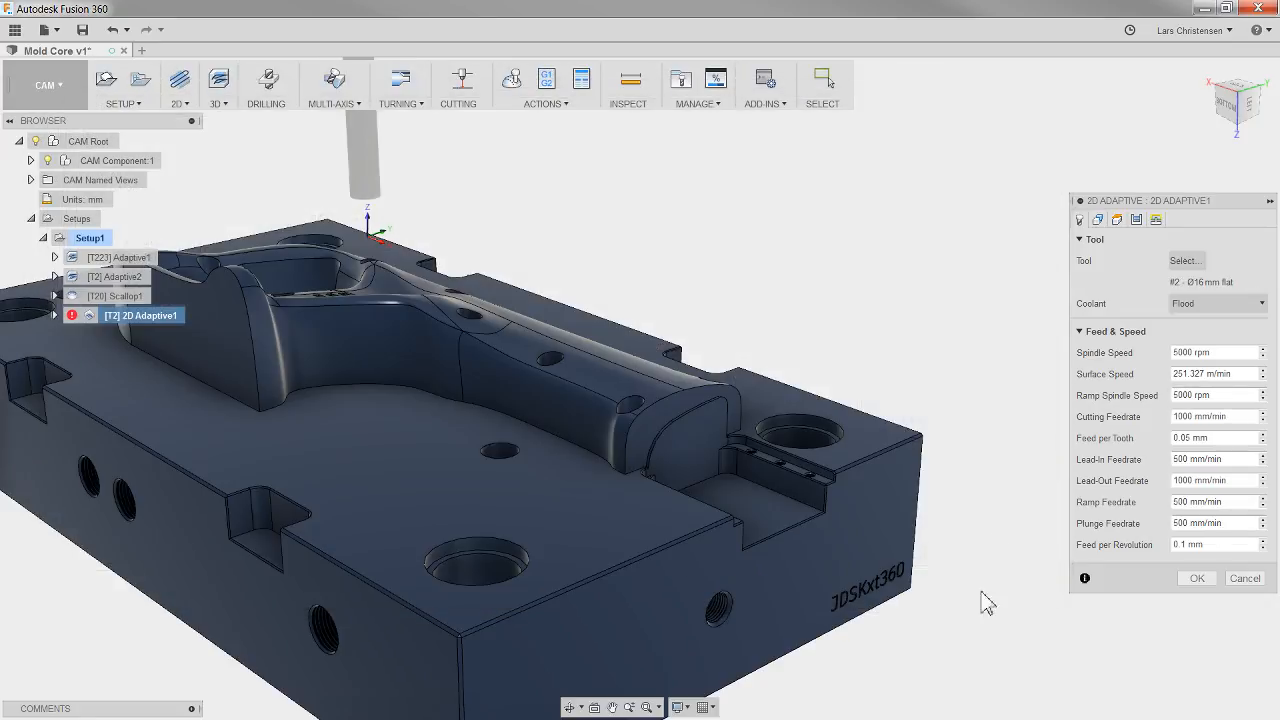
{"action": "left_click", "coordinate": [1197, 578]}
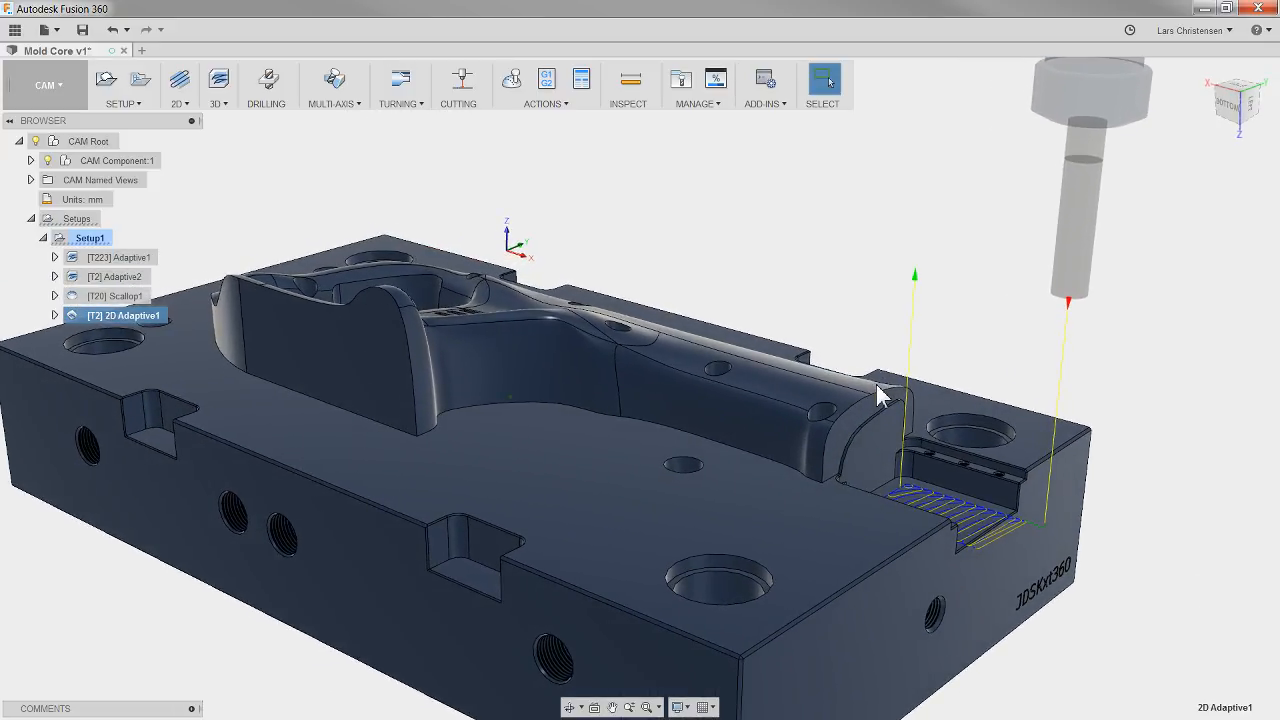
{"action": "left_click", "coordinate": [727, 303]}
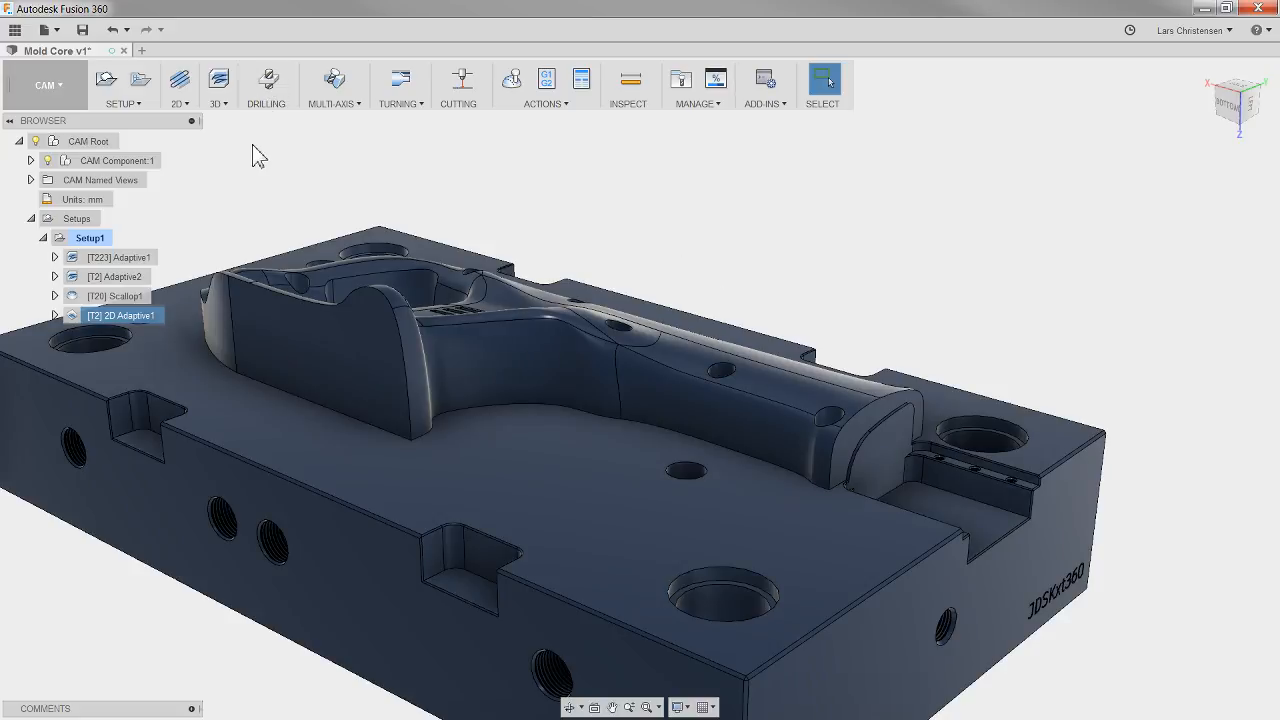
Step: Start a Drill operation using the #30 Ø10 mm 118° drill from the Tutorial - Metric sample library
{"action": "left_click", "coordinate": [268, 80]}
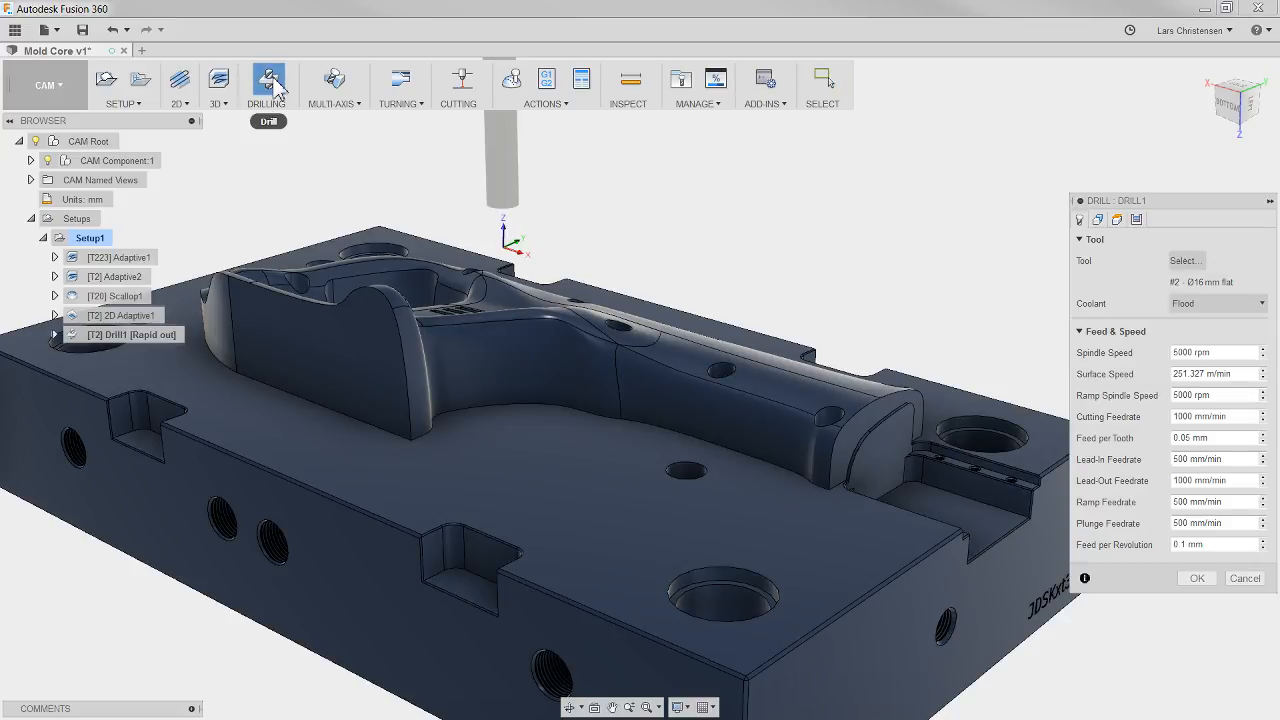
{"action": "left_click", "coordinate": [1196, 262]}
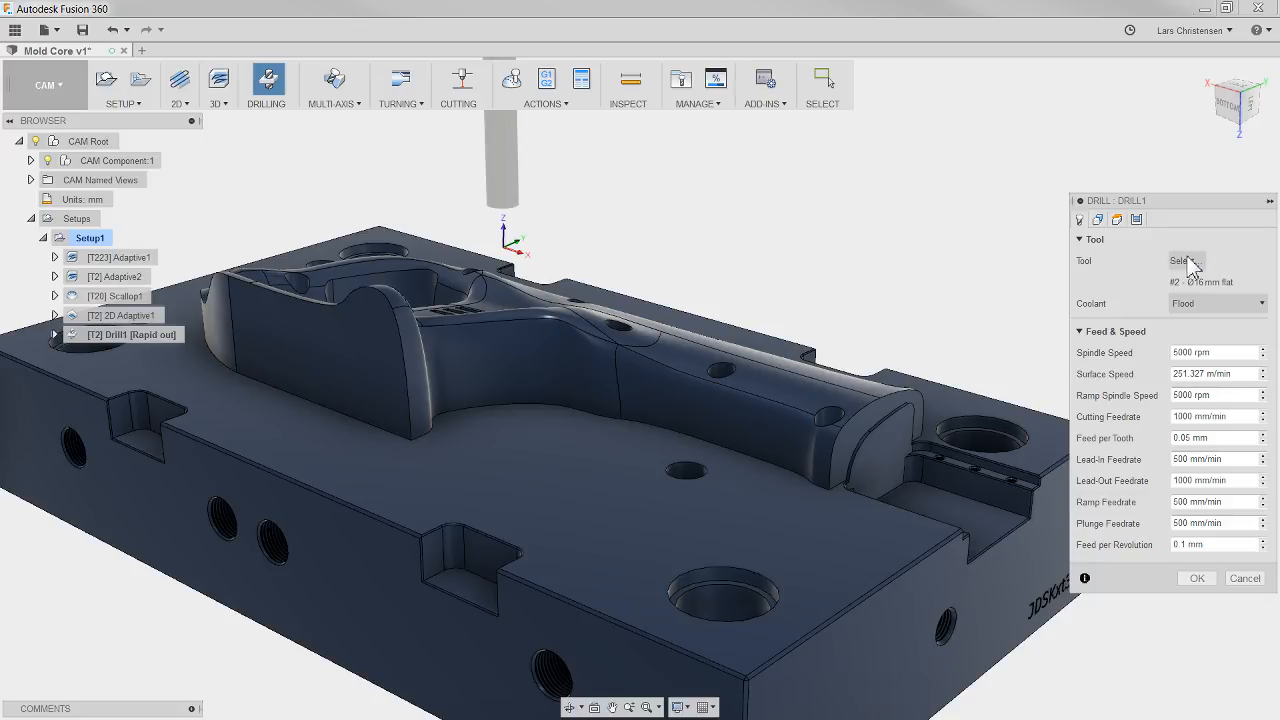
{"action": "scroll", "coordinate": [160, 300], "scroll_direction": "down", "scroll_amount": 3}
{"action": "scroll", "coordinate": [157, 300], "scroll_direction": "down", "scroll_amount": 2}
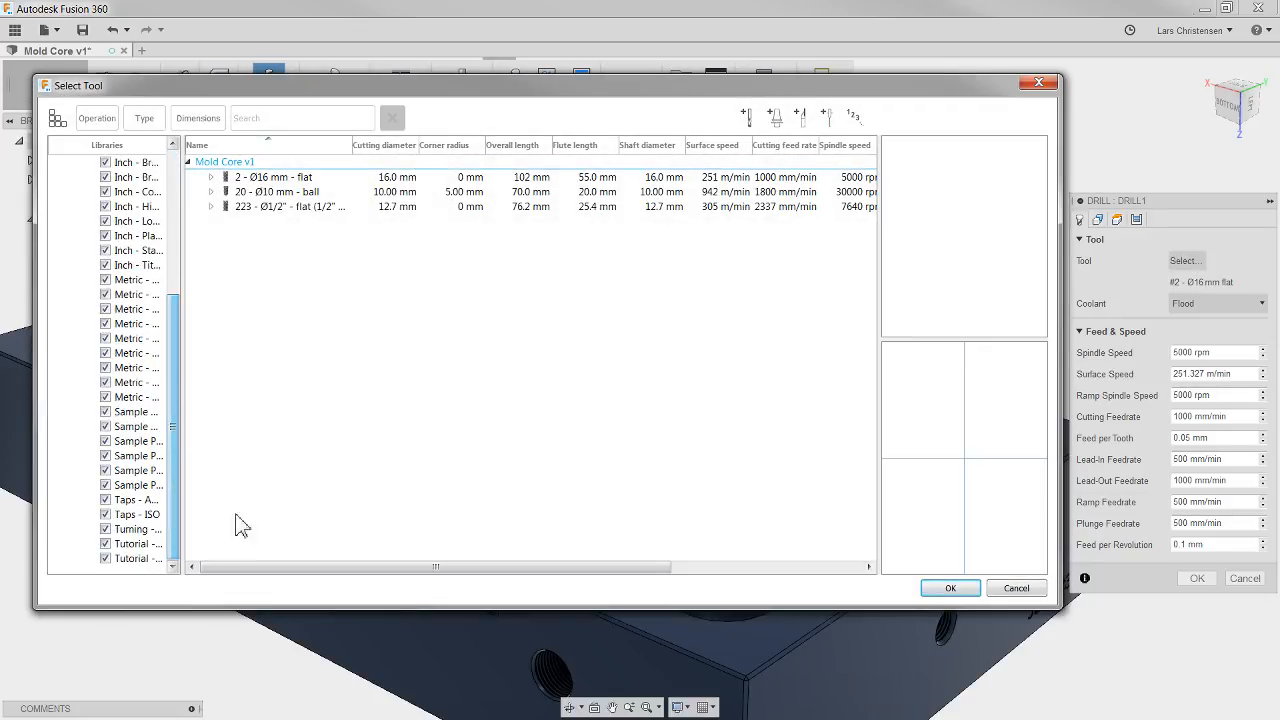
{"action": "left_click", "coordinate": [133, 558]}
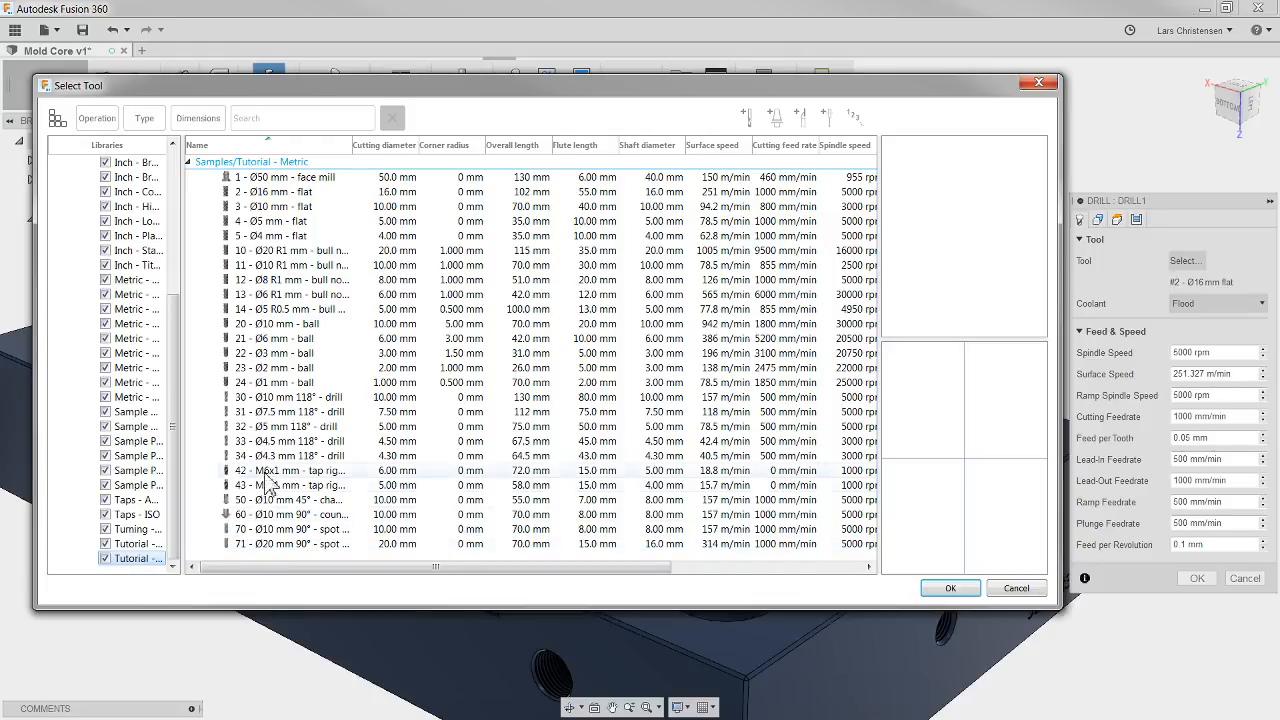
{"action": "left_click", "coordinate": [288, 398]}
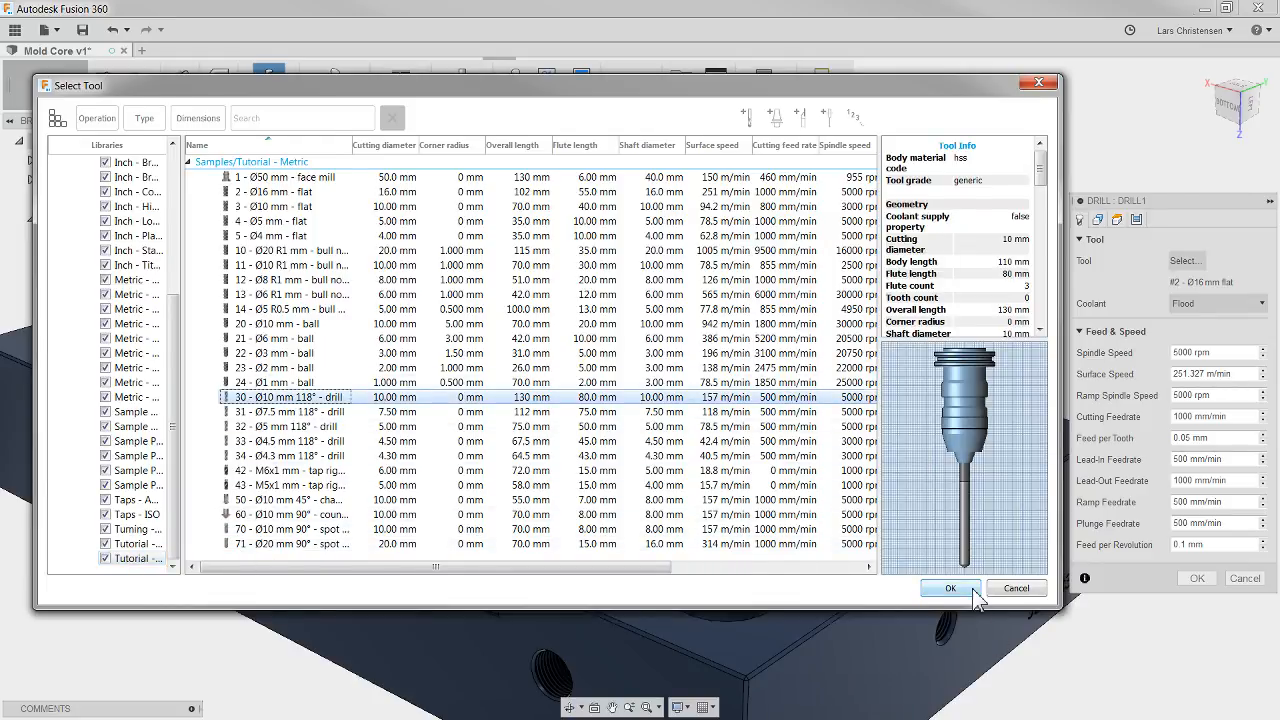
{"action": "left_click", "coordinate": [950, 588]}
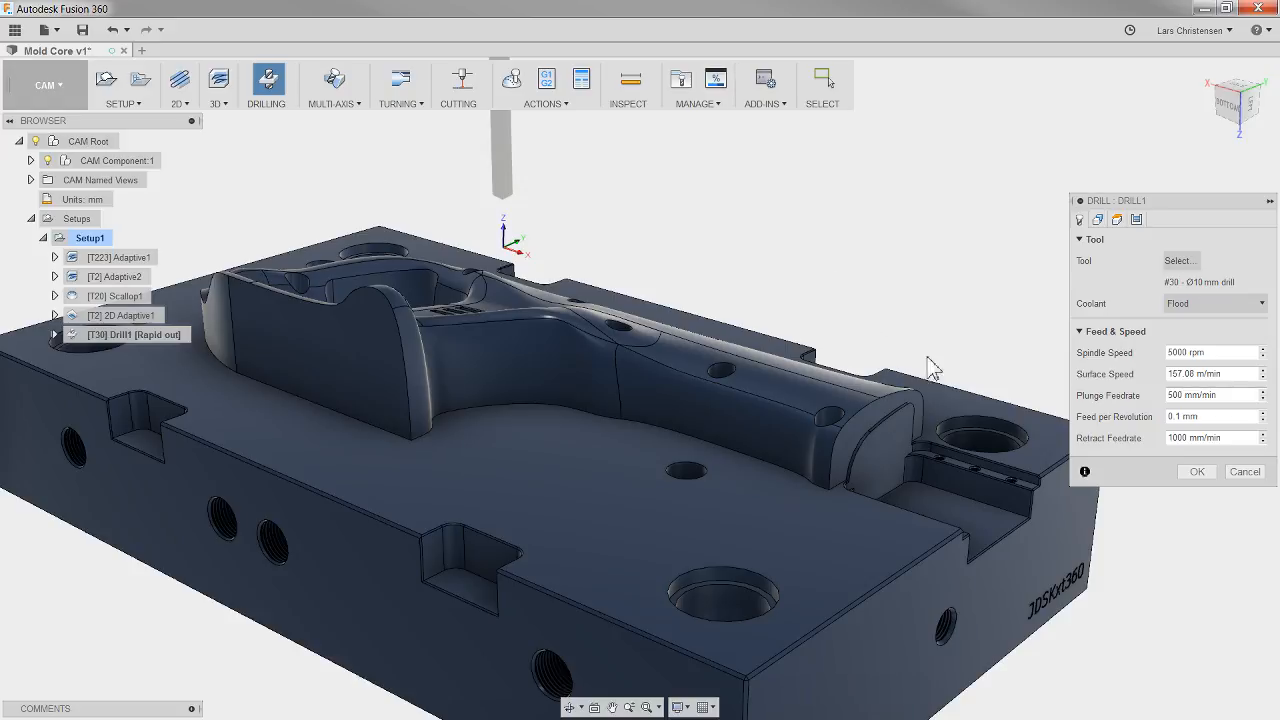
Step: Select one large corner hole's face with Select Same Diameter enabled, review the drilling heights, and generate the drill toolpath
{"action": "left_click", "coordinate": [1100, 220]}
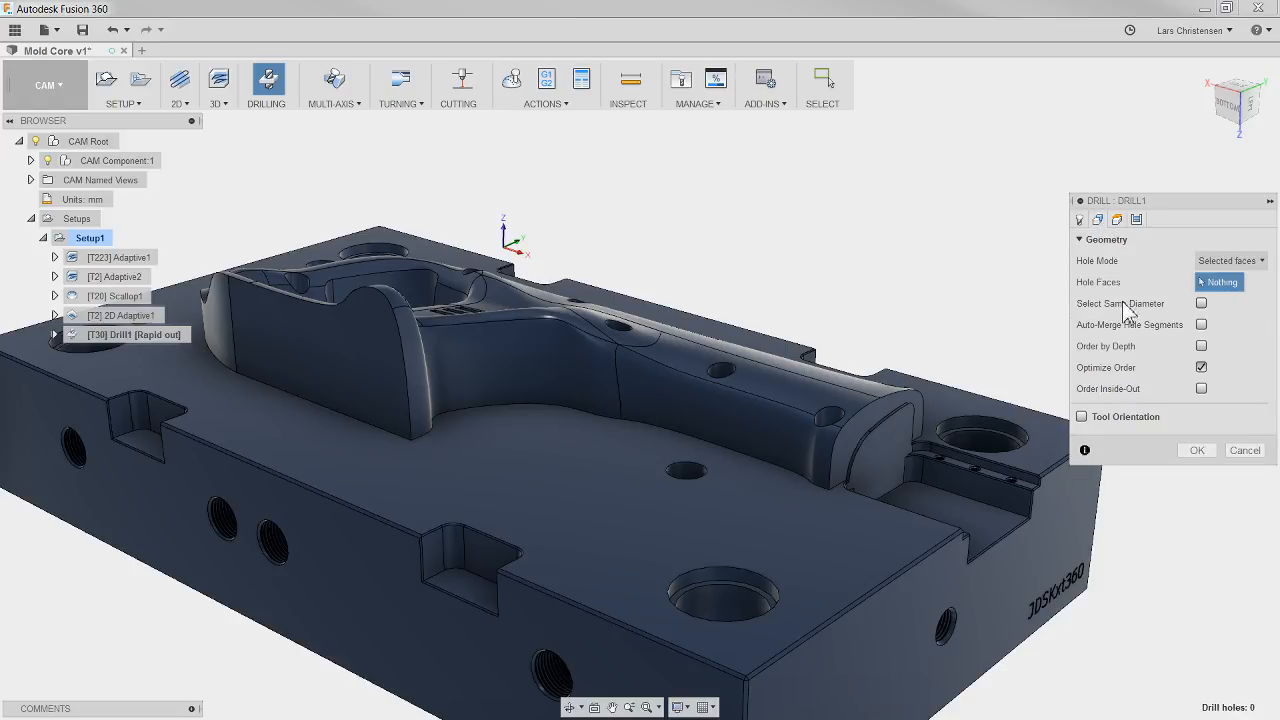
{"action": "left_click", "coordinate": [1201, 303]}
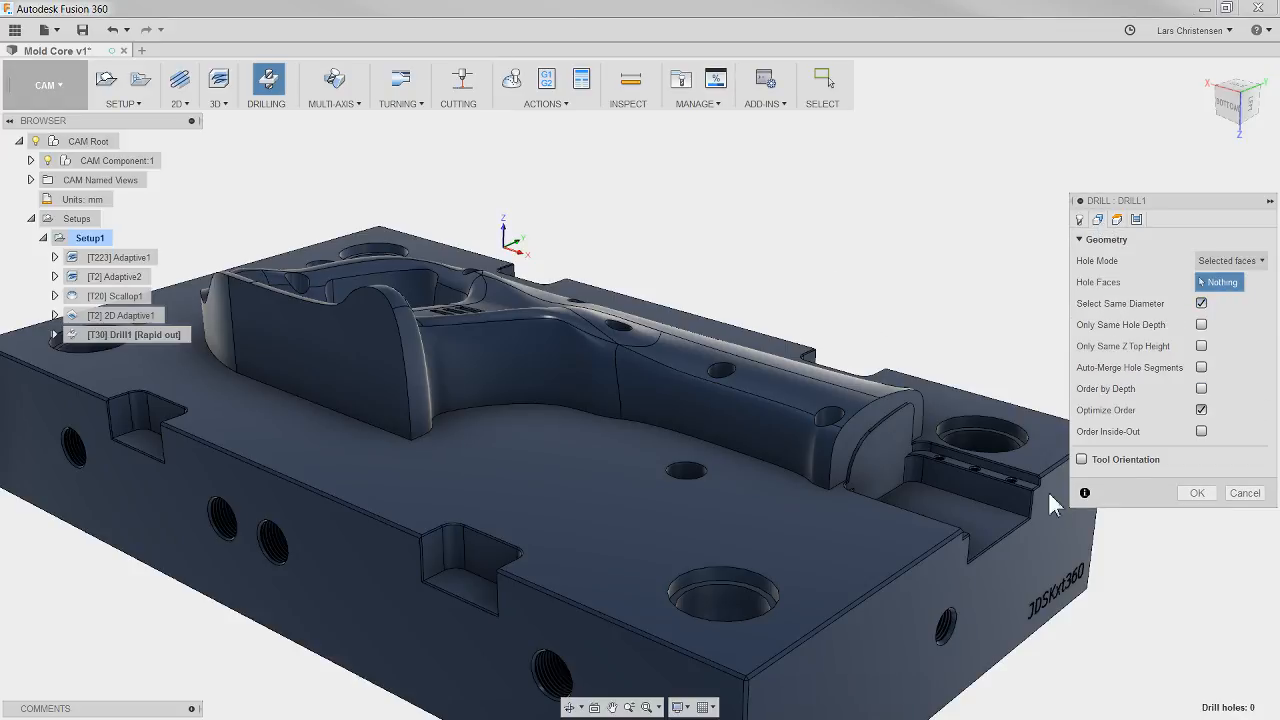
{"action": "left_click", "coordinate": [723, 614]}
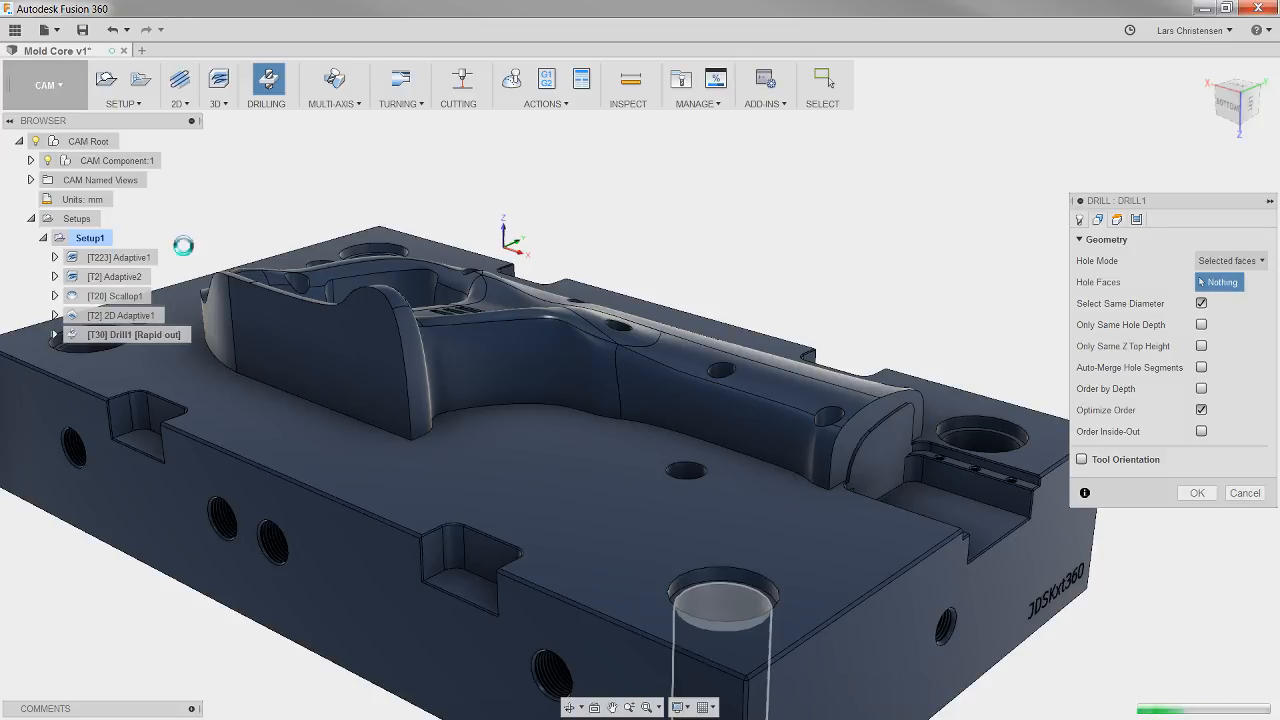
{"action": "middle_click_drag", "start_coordinate": [841, 577], "coordinate": [723, 555], "text": "shift"}
{"action": "middle_click_drag", "start_coordinate": [990, 608], "coordinate": [1003, 615], "text": "shift"}
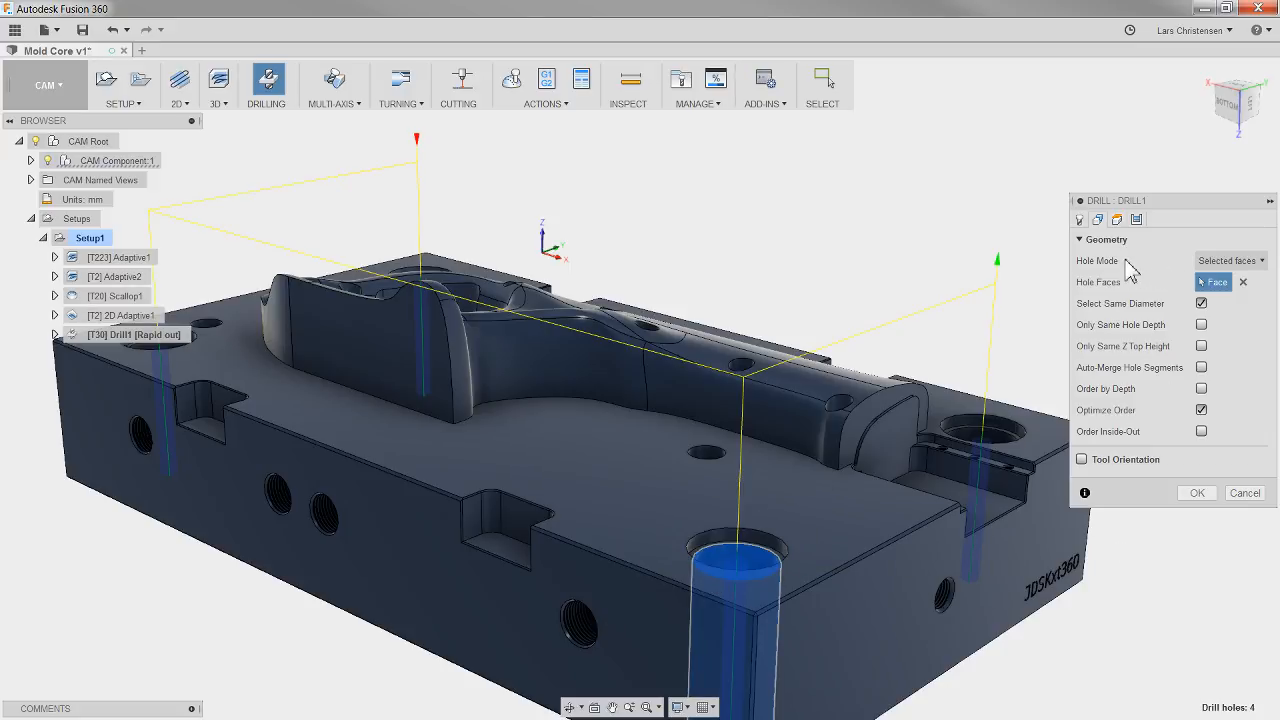
{"action": "left_click", "coordinate": [1118, 221]}
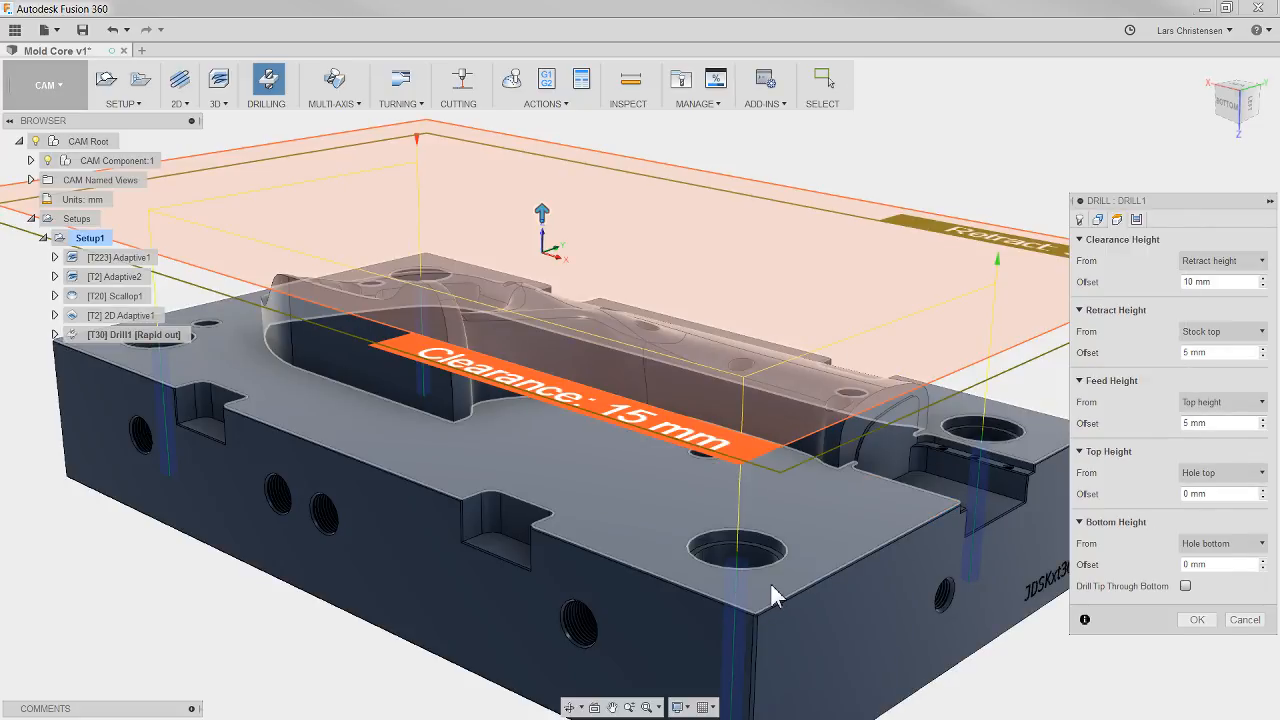
{"action": "left_click", "coordinate": [1197, 620]}
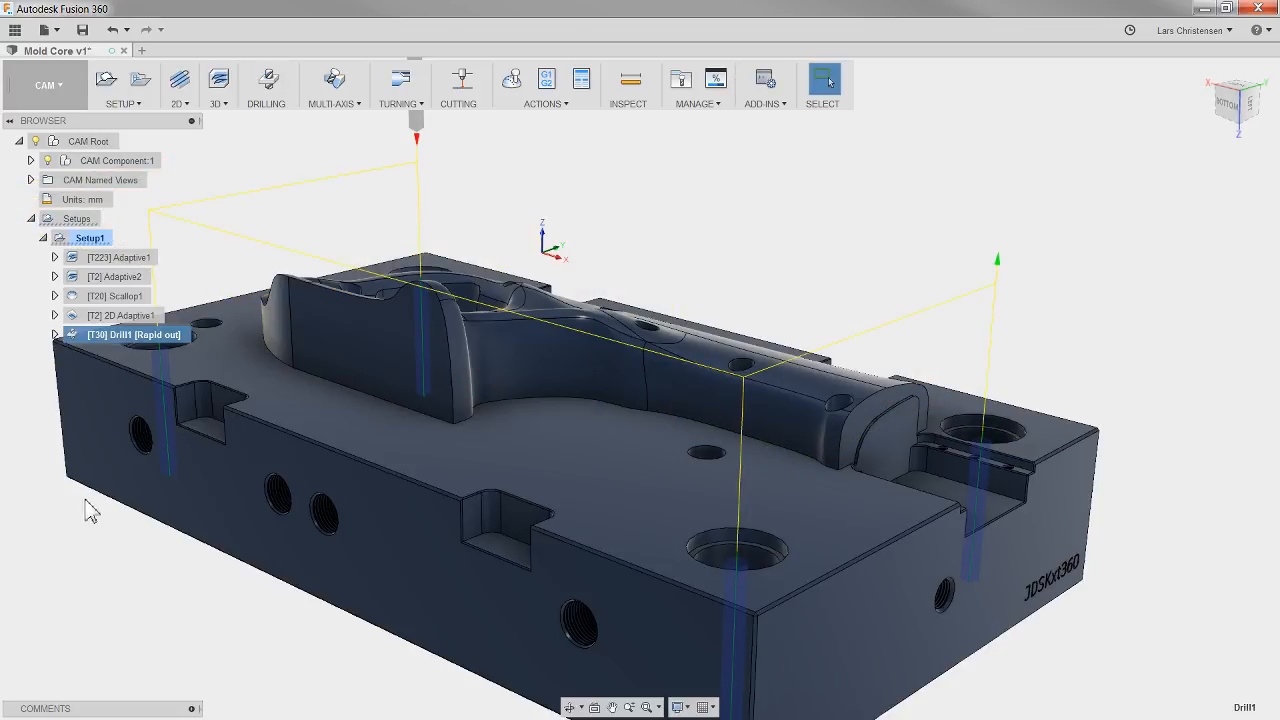
Step: Simulate the whole setup, jump to the drill operation to check its cut in the stock, and close the simulation
{"action": "left_click", "coordinate": [88, 240]}
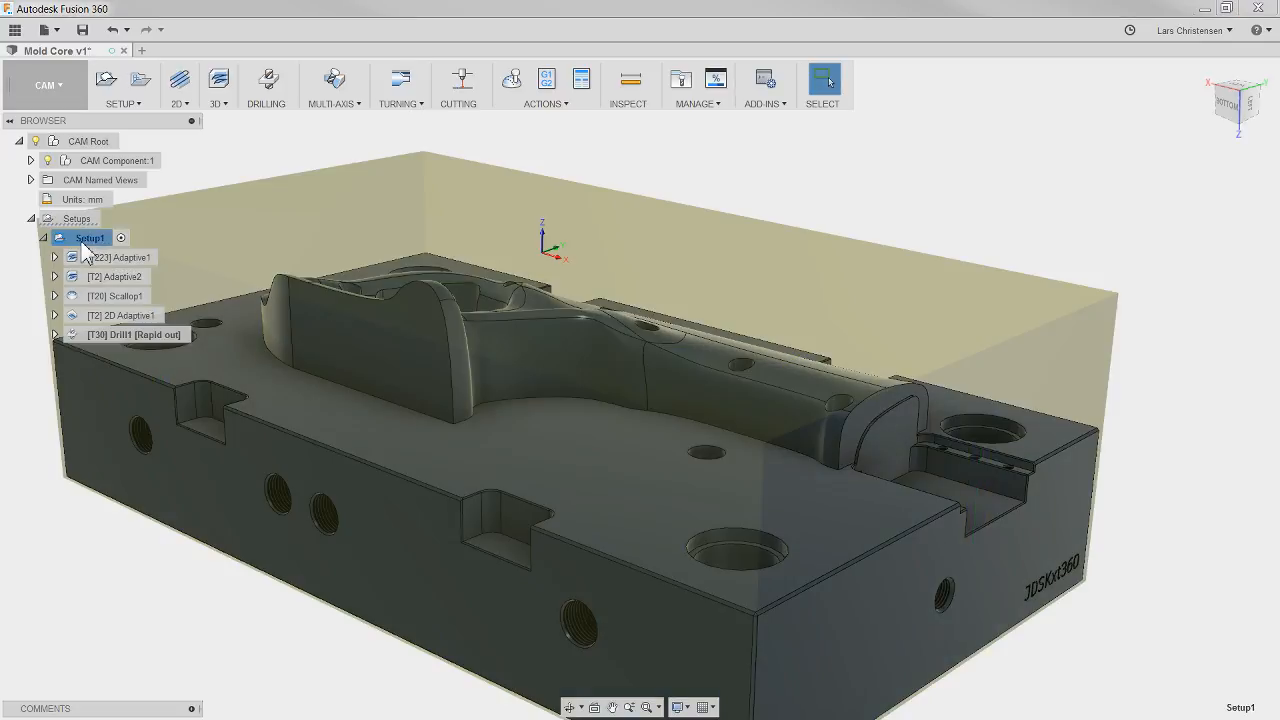
{"action": "left_click", "coordinate": [511, 80]}
{"action": "mouse_move", "coordinate": [1241, 715]}
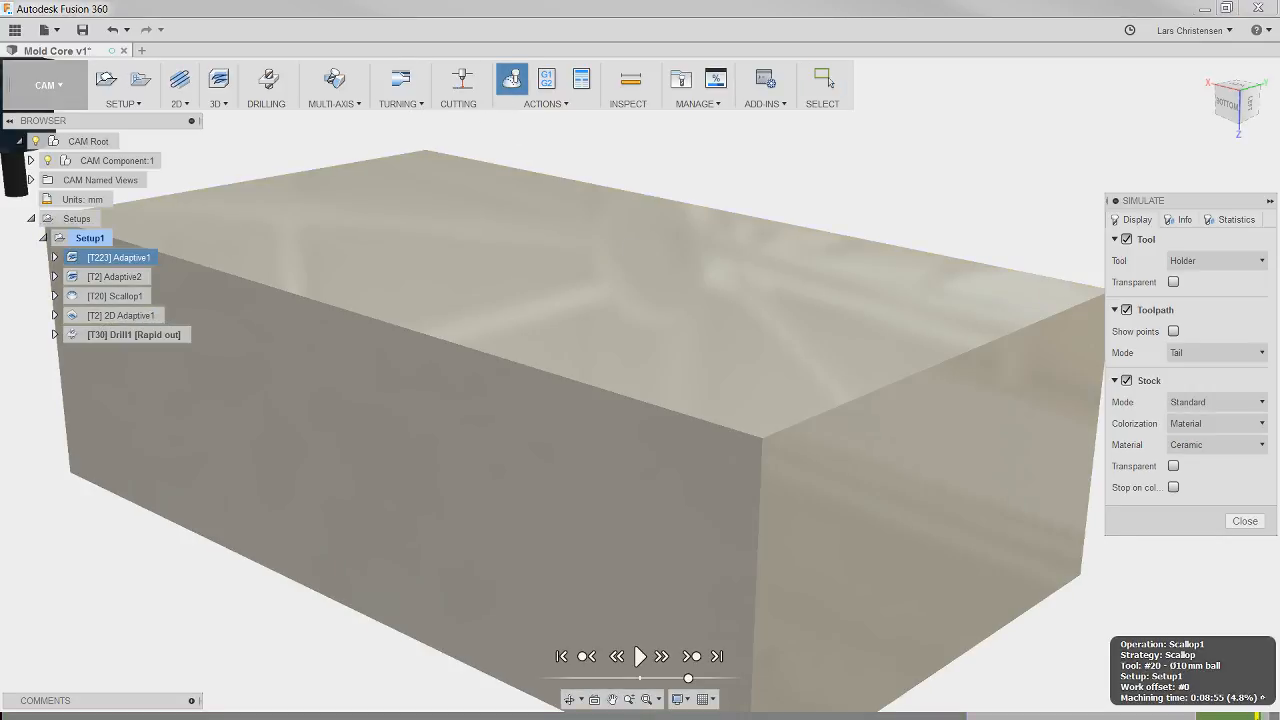
{"action": "left_click", "coordinate": [132, 339]}
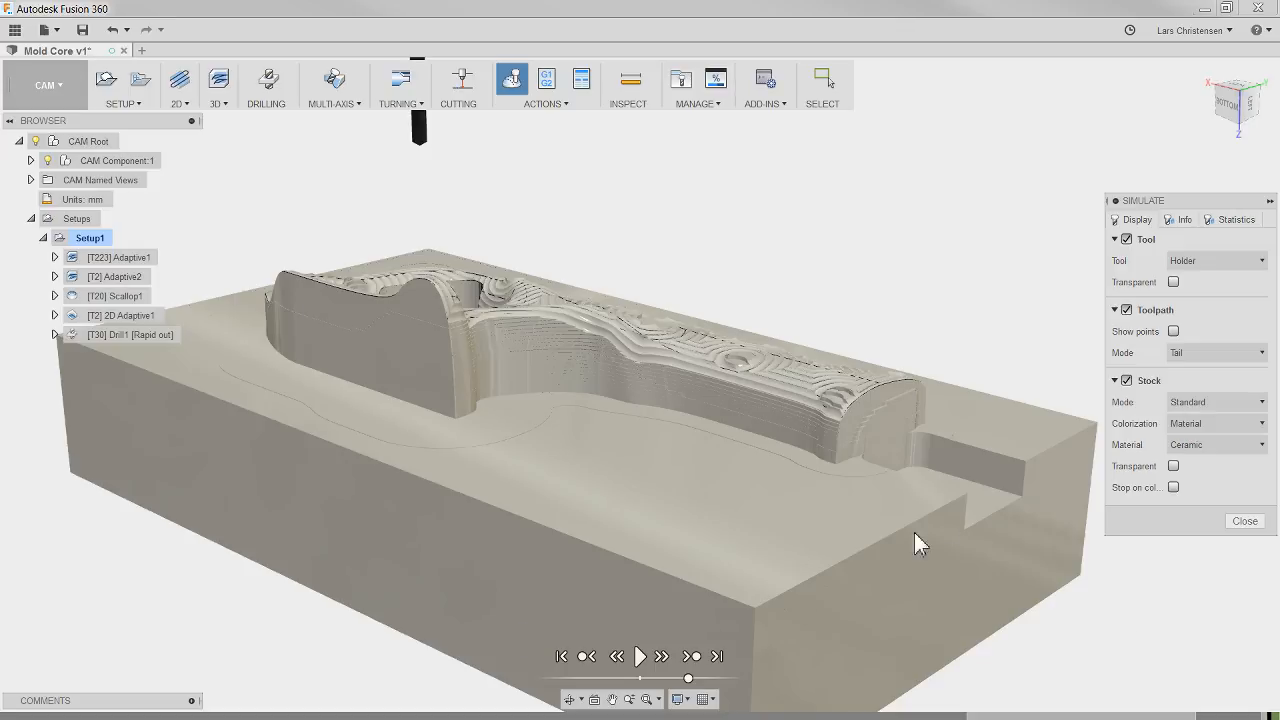
{"action": "left_click", "coordinate": [1245, 521]}
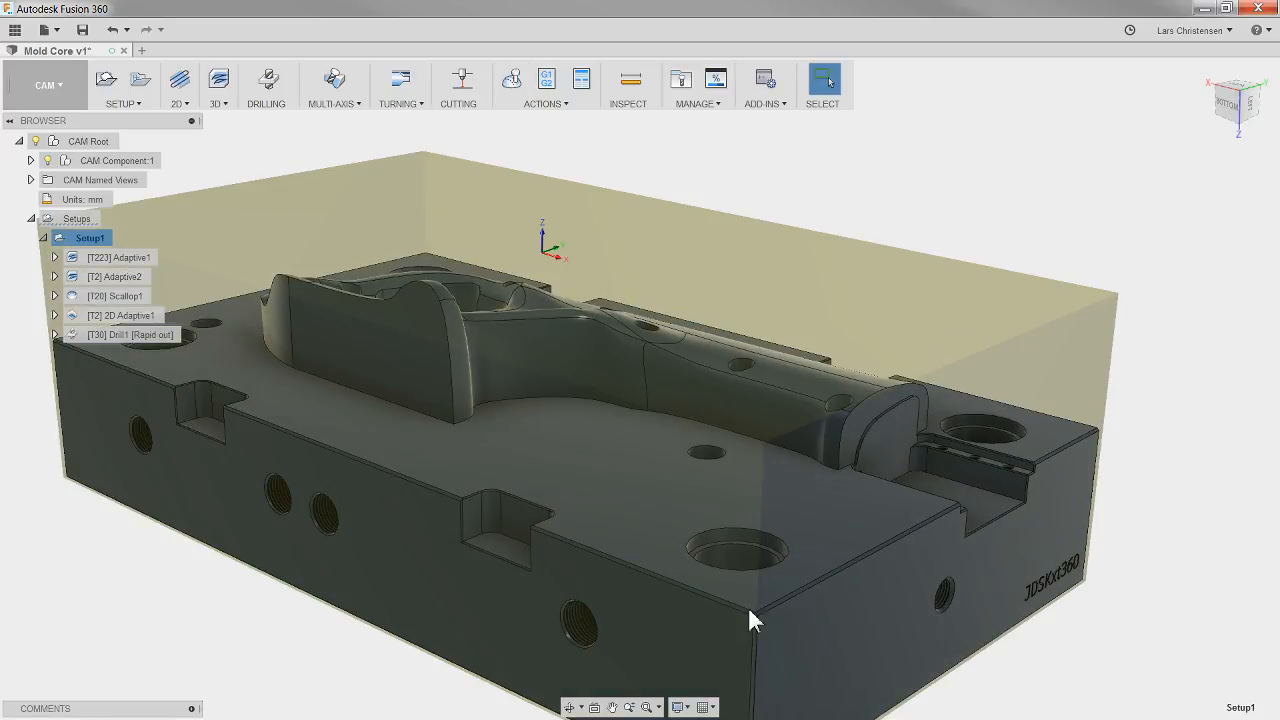
Step: Edit the drill operation's heights so the drill tip passes through the bottom with a break-through depth of 5 mm
{"action": "left_click", "coordinate": [120, 334]}
{"action": "right_click", "coordinate": [138, 337]}
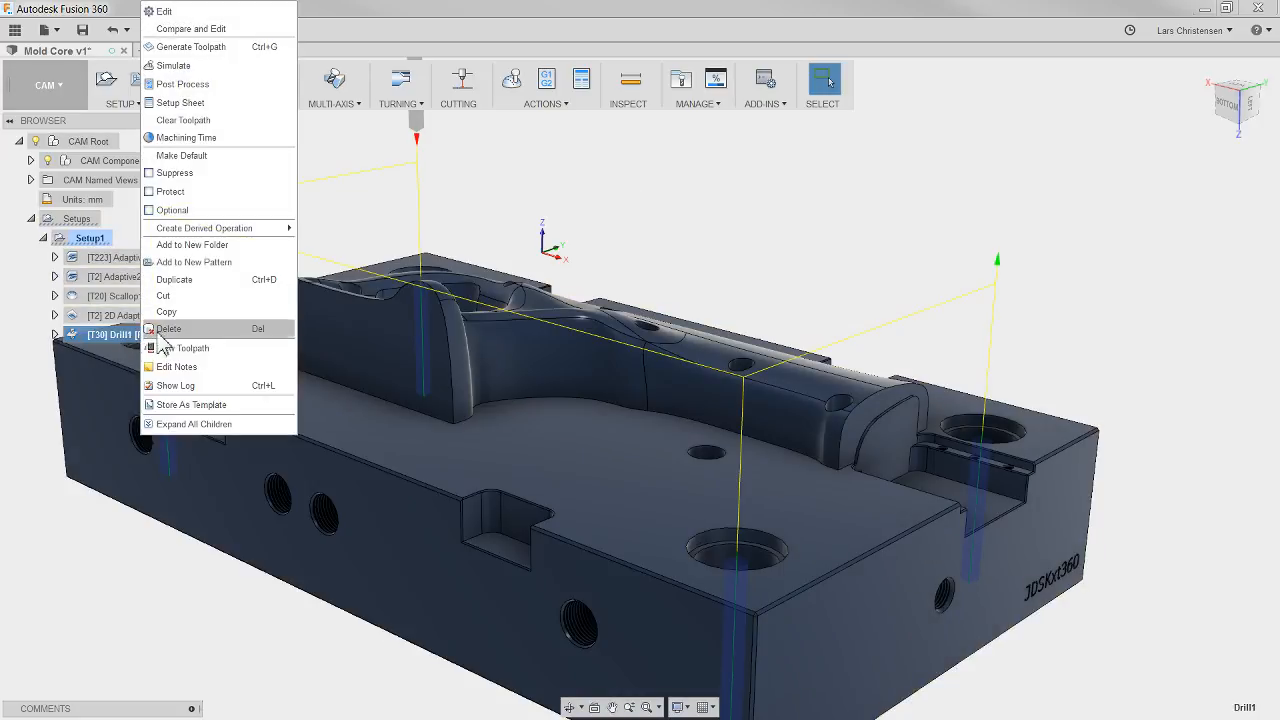
{"action": "left_click", "coordinate": [163, 11]}
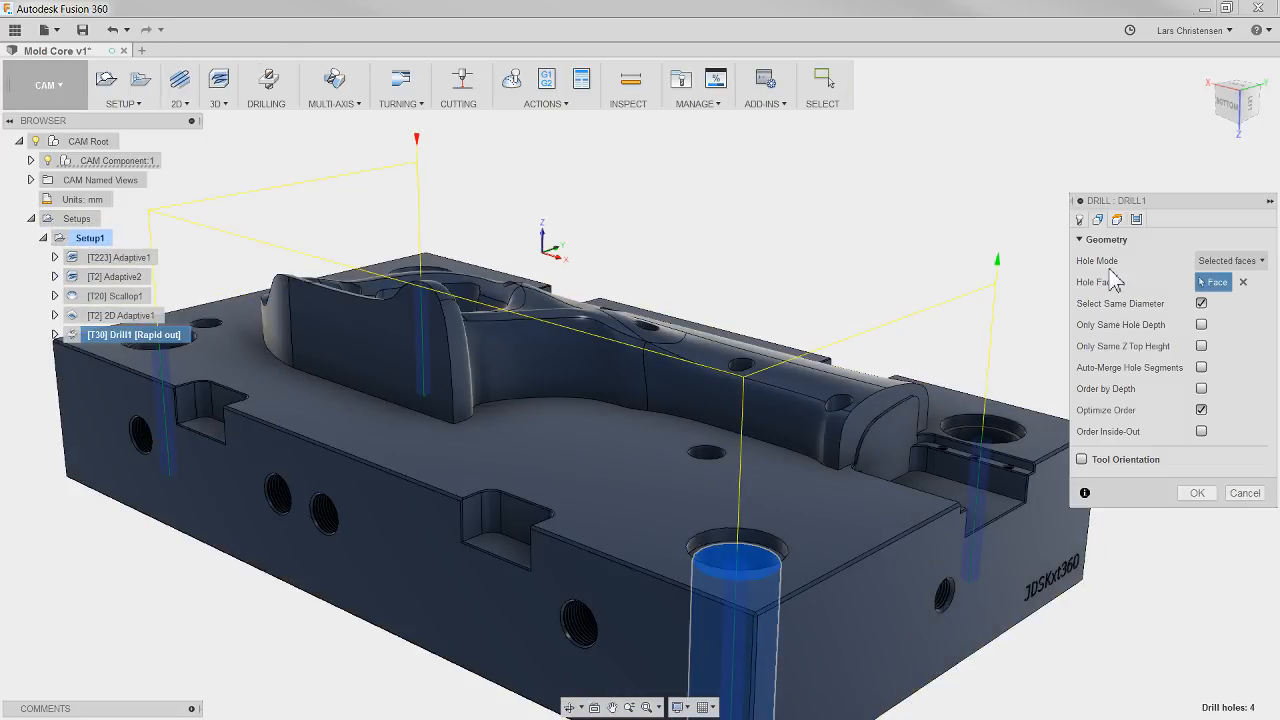
{"action": "left_click", "coordinate": [1118, 220]}
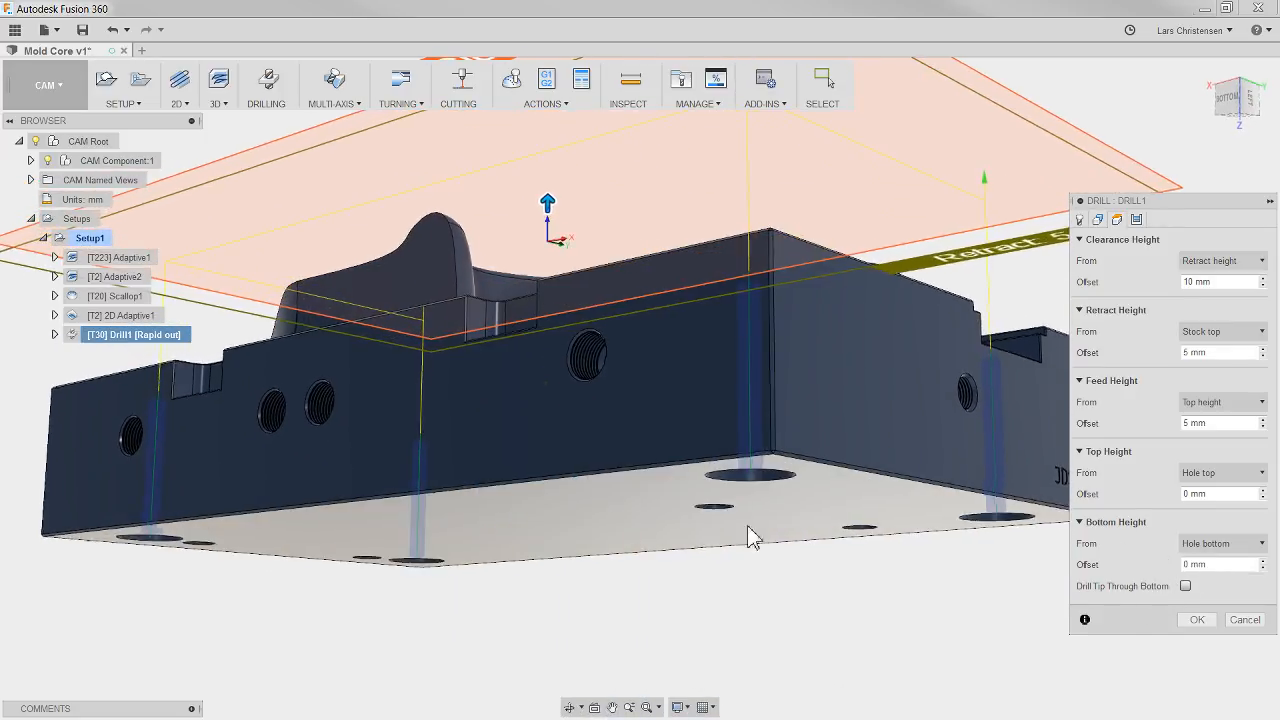
{"action": "left_click", "coordinate": [1186, 587]}
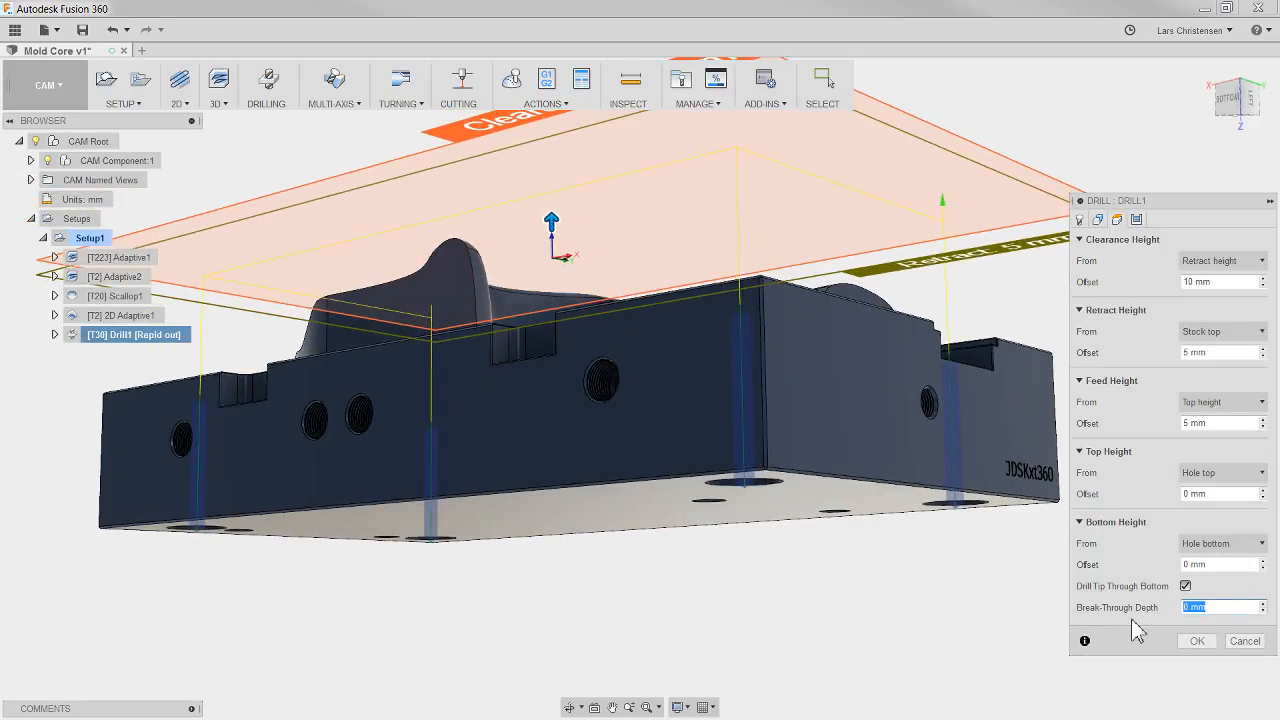
{"action": "type", "text": "5"}
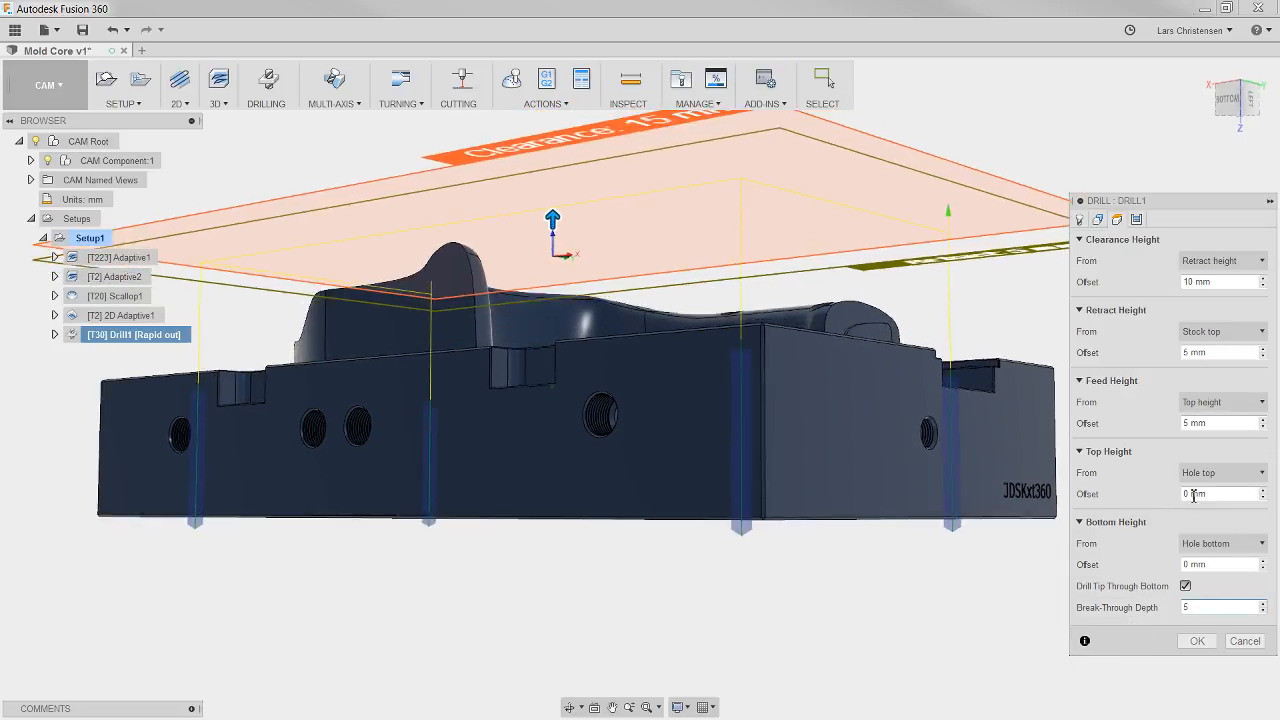
Step: Set the drill's top height from a selection, using the block's flat upper face as reference, and regenerate the toolpath
{"action": "left_click", "coordinate": [1215, 477]}
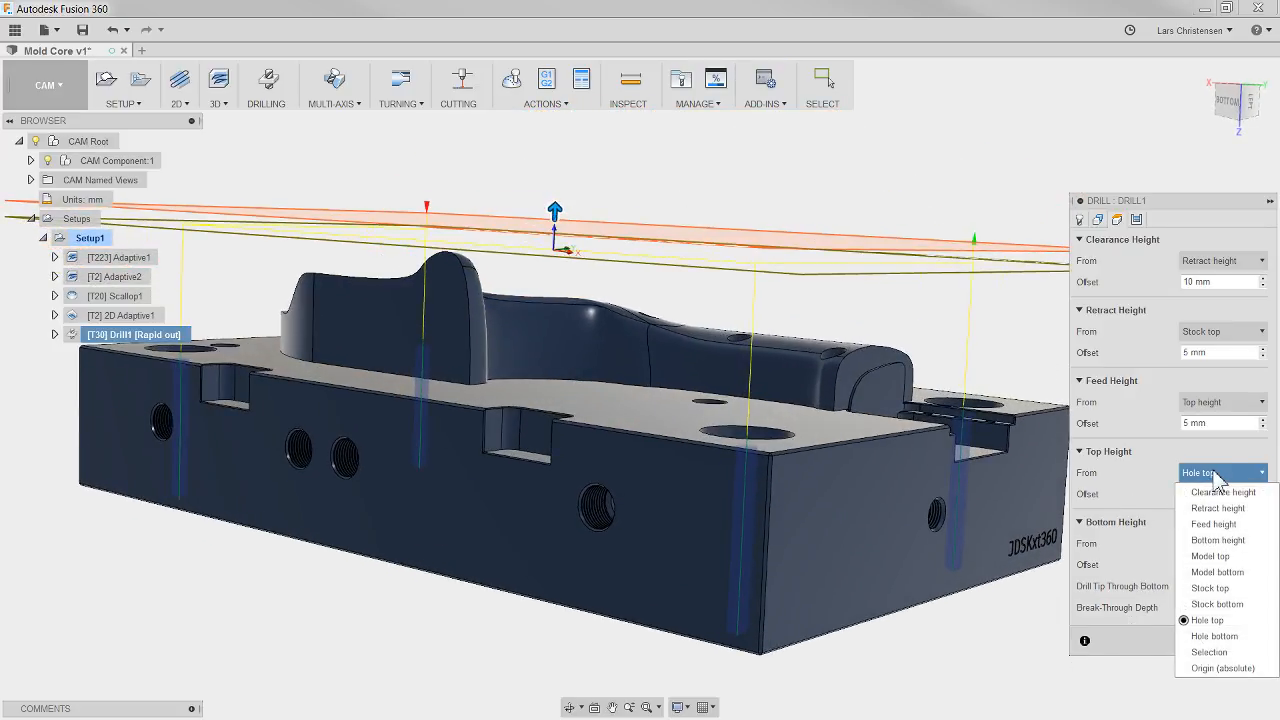
{"action": "left_click", "coordinate": [1212, 652]}
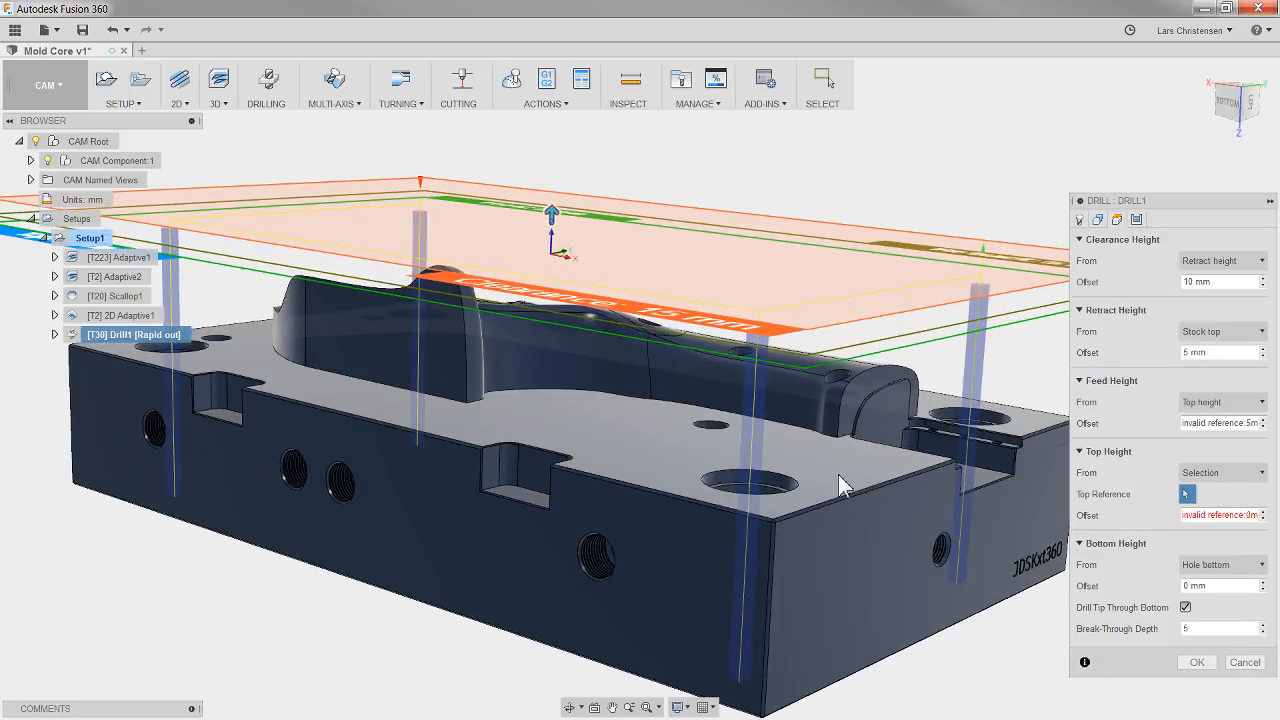
{"action": "left_click", "coordinate": [755, 485]}
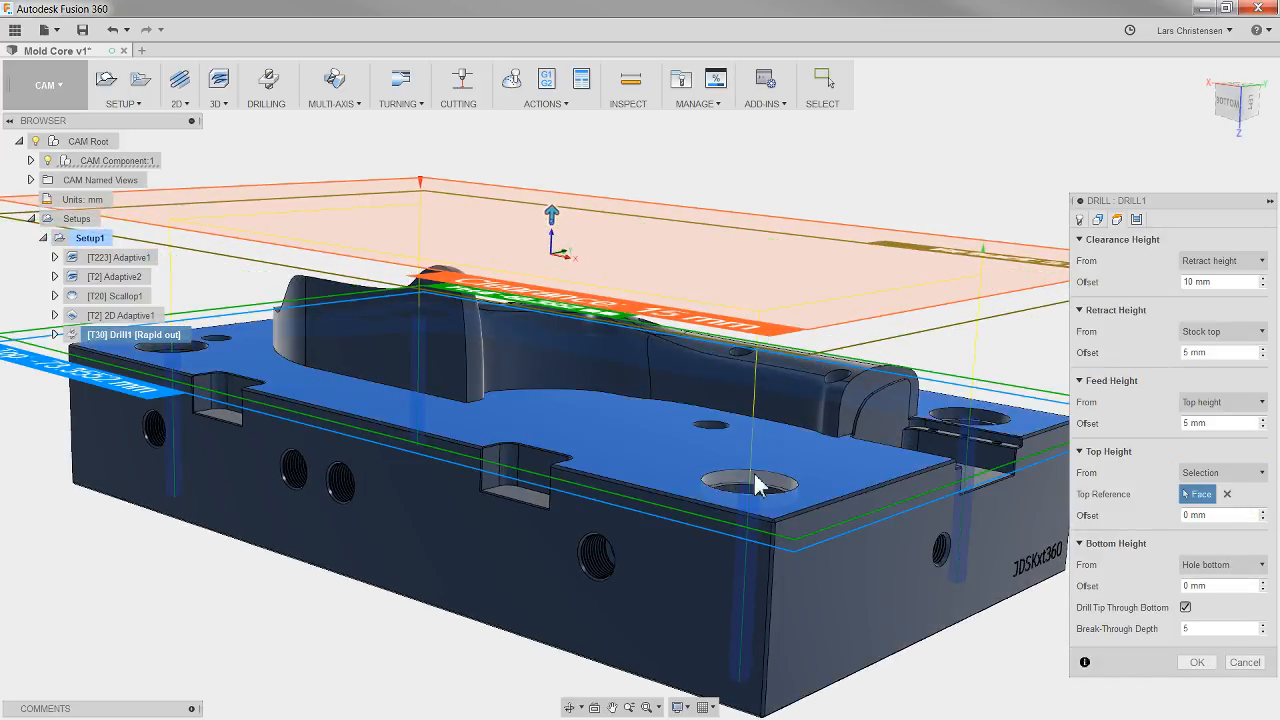
{"action": "left_click", "coordinate": [1204, 665]}
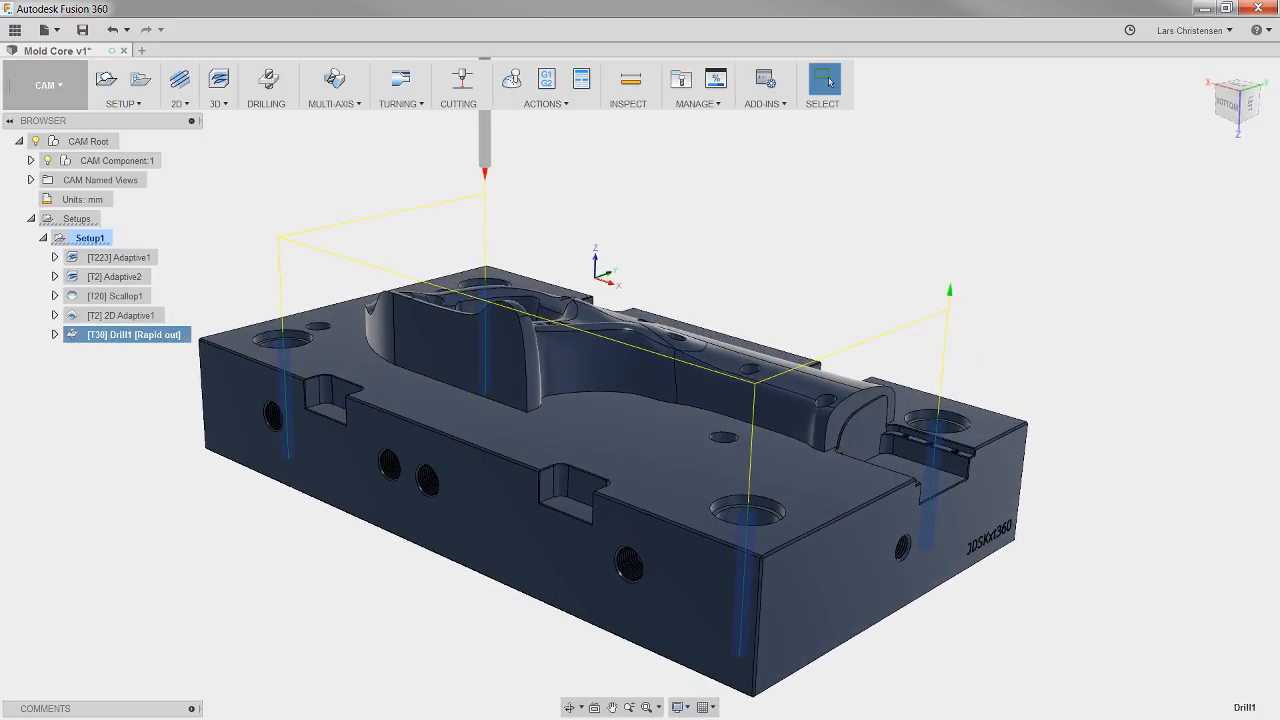
Step: Find and open the ejector plate design from the LiveStream project's files, and hide the project file browser
{"action": "left_click", "coordinate": [15, 29]}
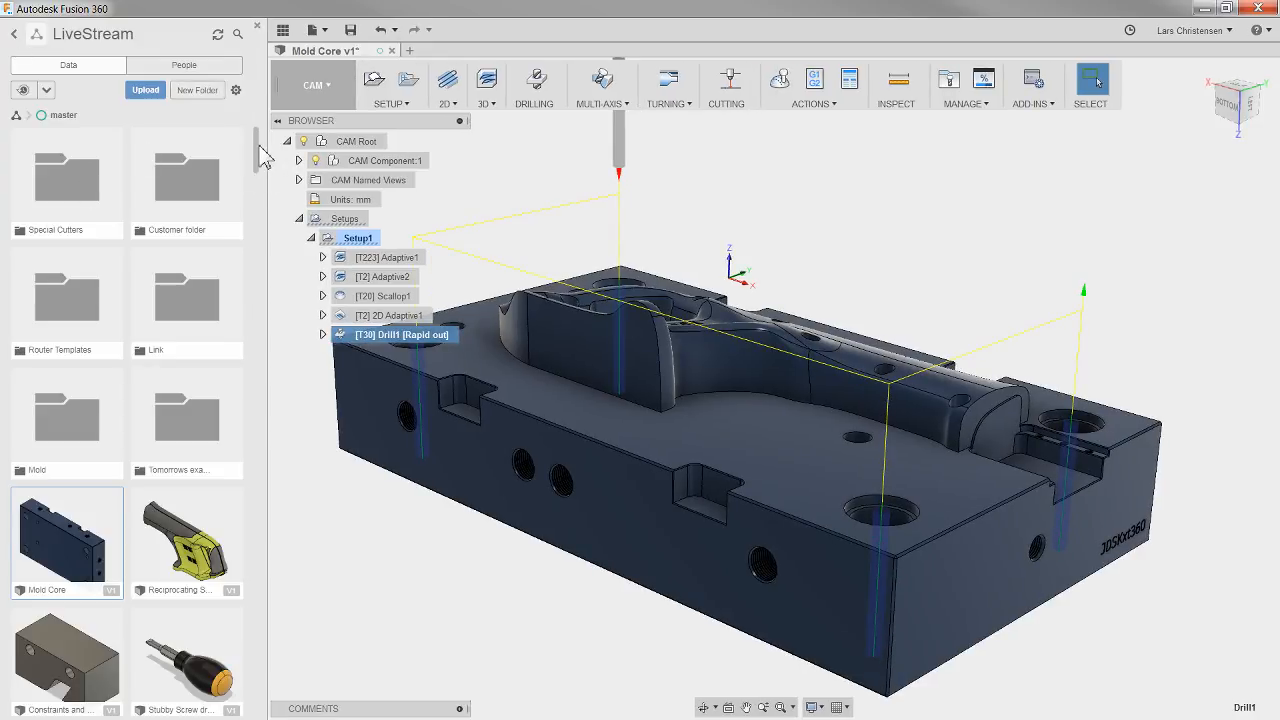
{"action": "mouse_move", "coordinate": [258, 160]}
{"action": "left_mouse_down"}
{"action": "mouse_move", "coordinate": [231, 309]}
{"action": "mouse_move", "coordinate": [253, 688]}
{"action": "mouse_move", "coordinate": [258, 678]}
{"action": "left_mouse_up"}
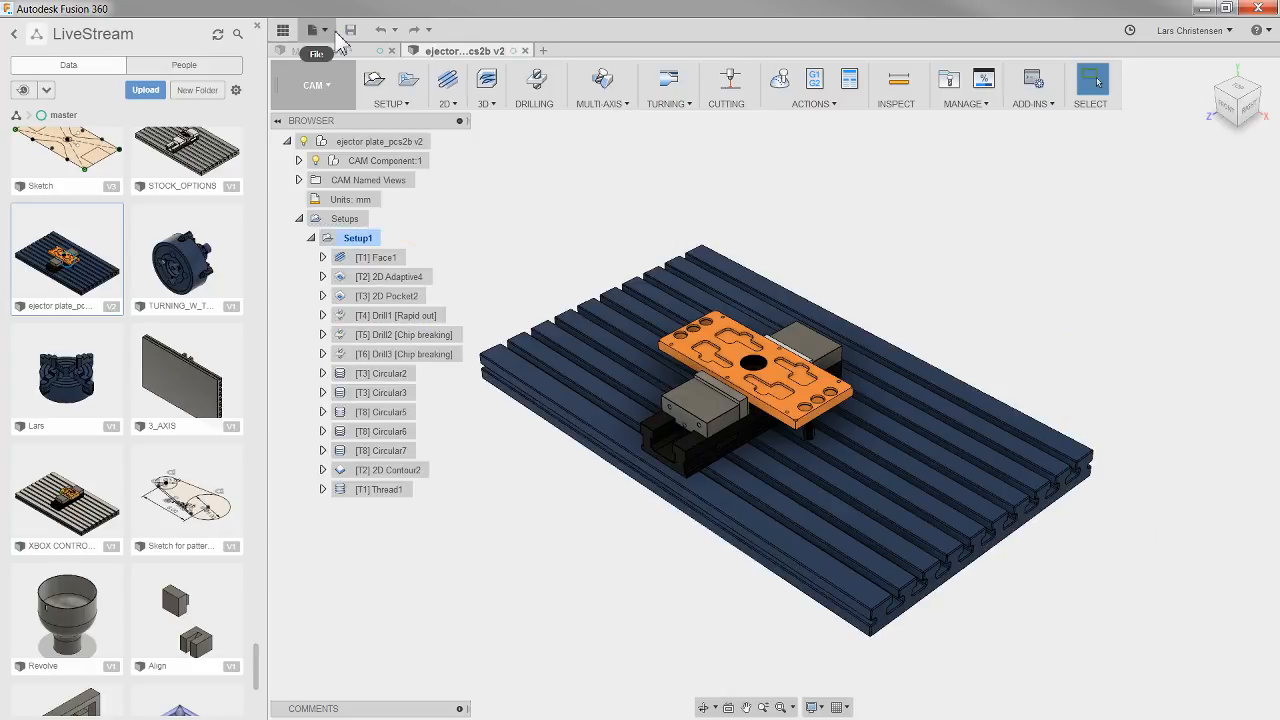
{"action": "left_click", "coordinate": [280, 31]}
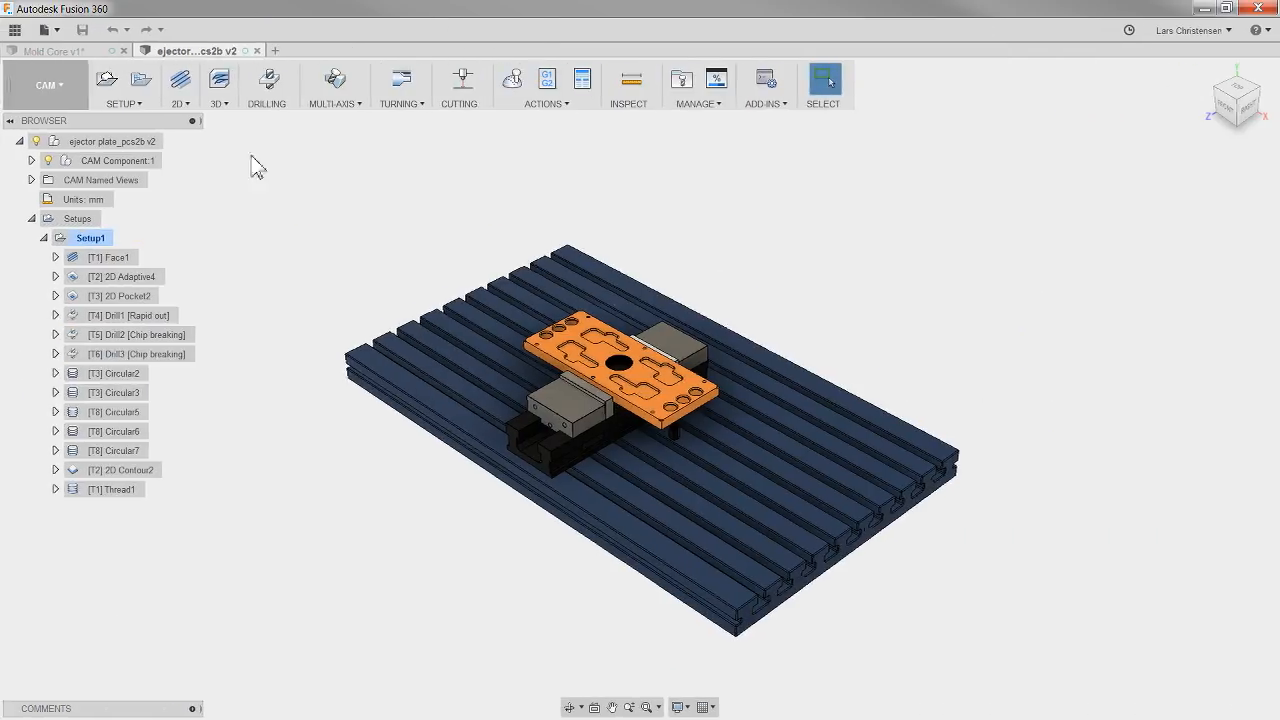
Step: Delete all existing operations in the ejector plate's Setup1, from Face1 through Thread1
{"action": "scroll", "coordinate": [294, 406], "scroll_direction": "up", "scroll_amount": 2}
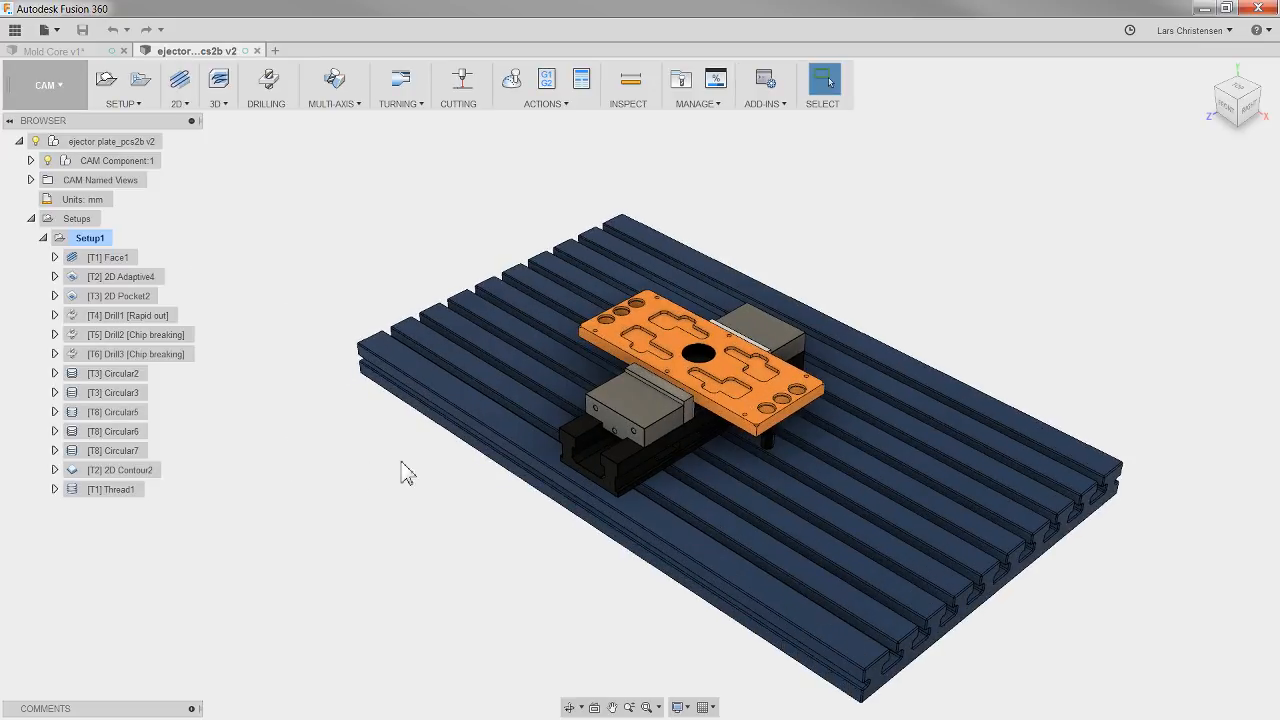
{"action": "scroll", "coordinate": [931, 379], "scroll_direction": "up", "scroll_amount": 3}
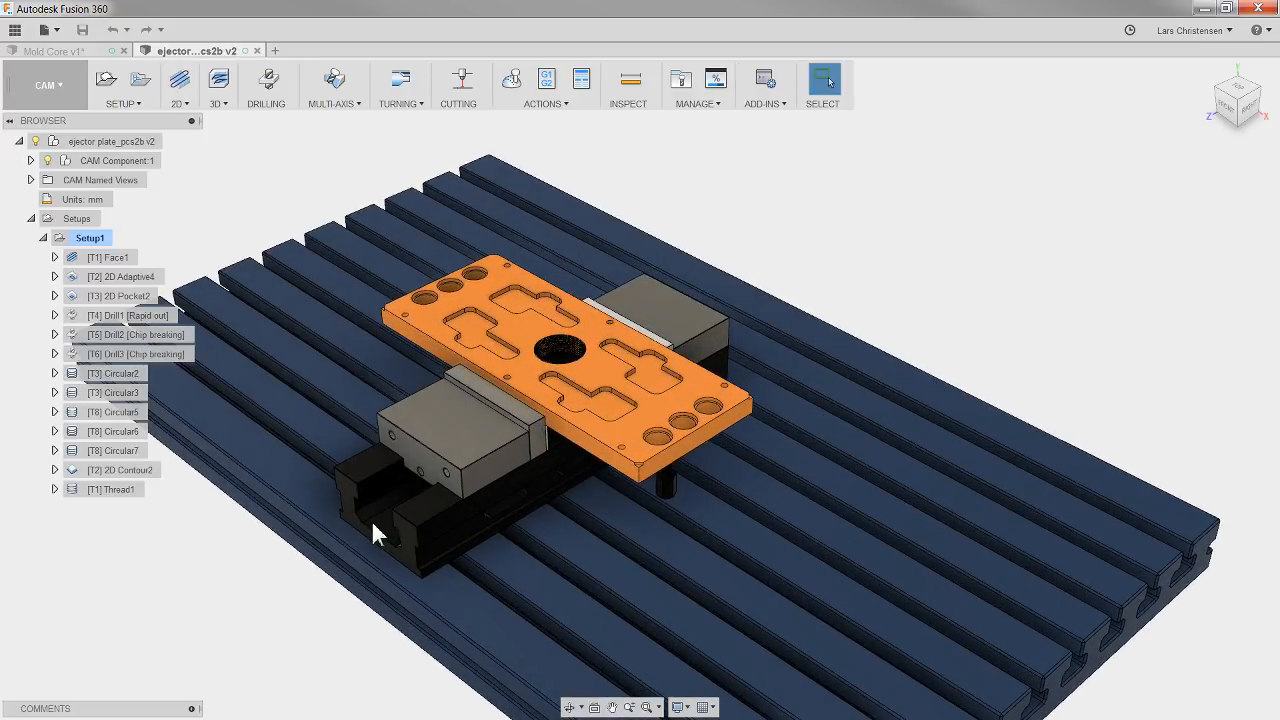
{"action": "scroll", "coordinate": [667, 388], "scroll_direction": "up", "scroll_amount": 3}
{"action": "scroll", "coordinate": [290, 394], "scroll_direction": "down", "scroll_amount": 3}
{"action": "left_click", "coordinate": [127, 262]}
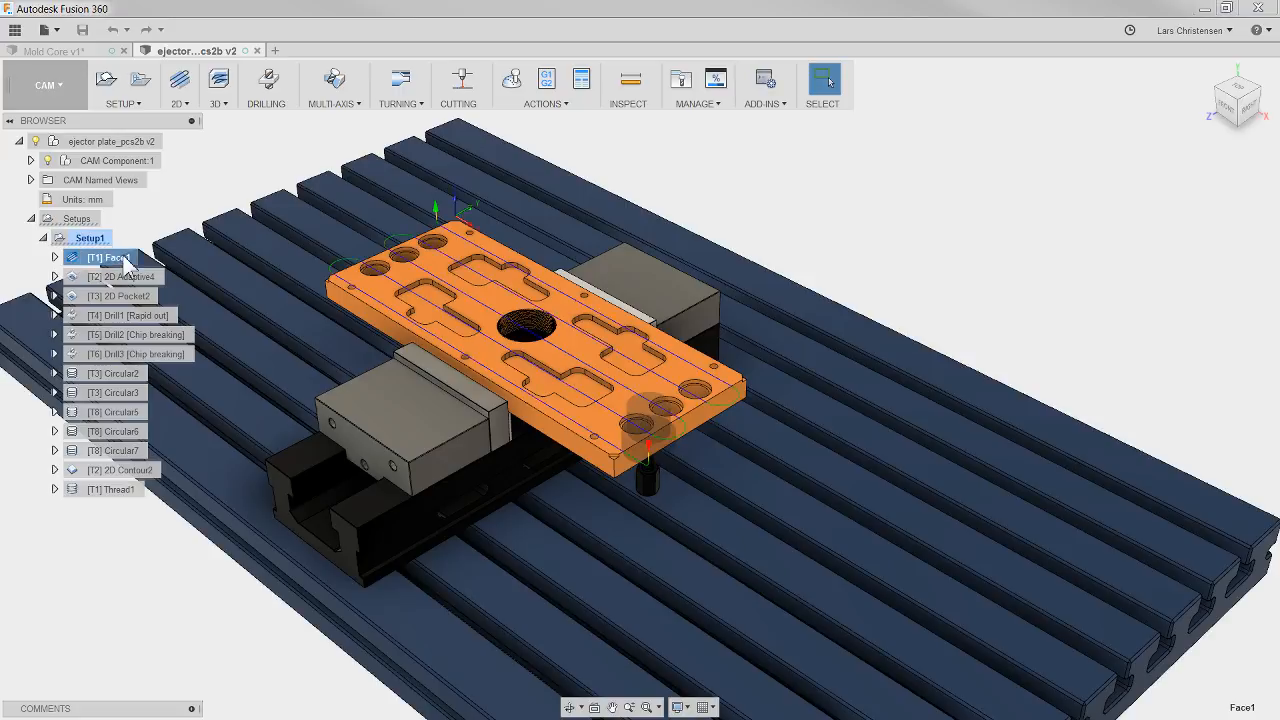
{"action": "left_click", "coordinate": [135, 488], "text": "shift"}
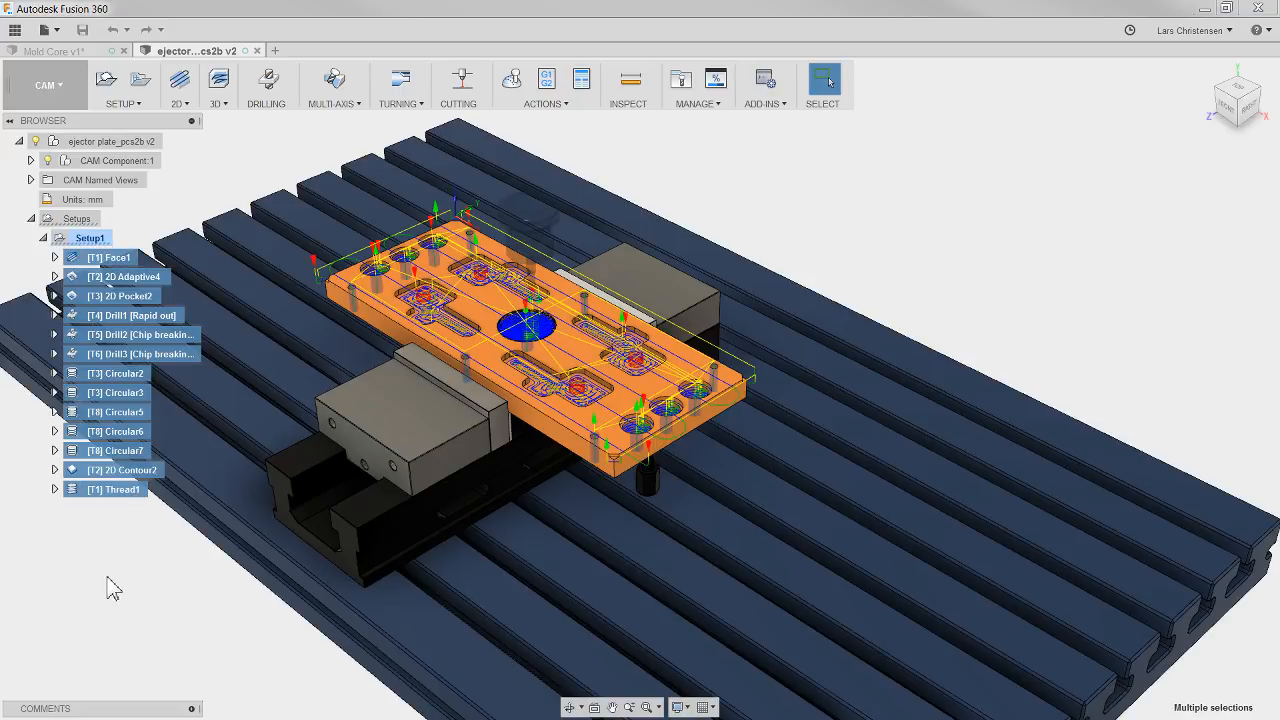
{"action": "key", "text": "Delete"}
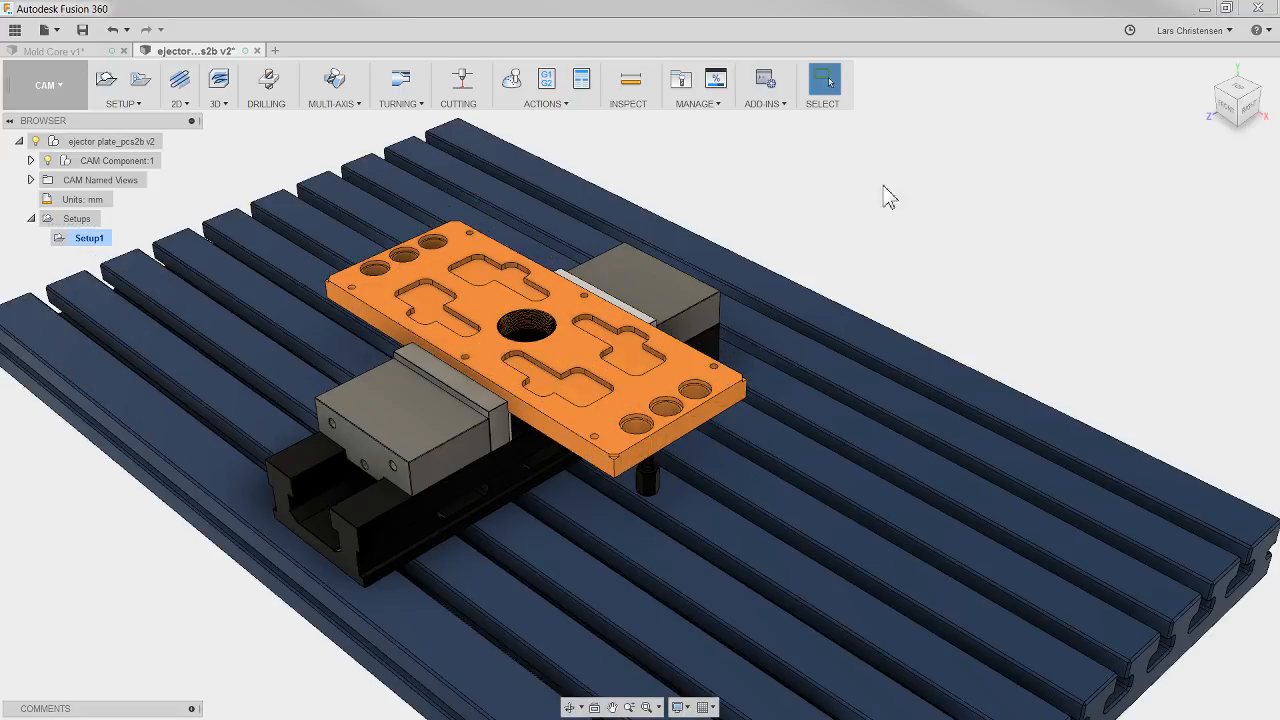
Step: Start a 2D Contour operation on the ejector plate using the #2 Ø16 mm flat end mill from the document's tools
{"action": "middle_click_drag", "start_coordinate": [907, 180], "coordinate": [747, 207], "text": "shift"}
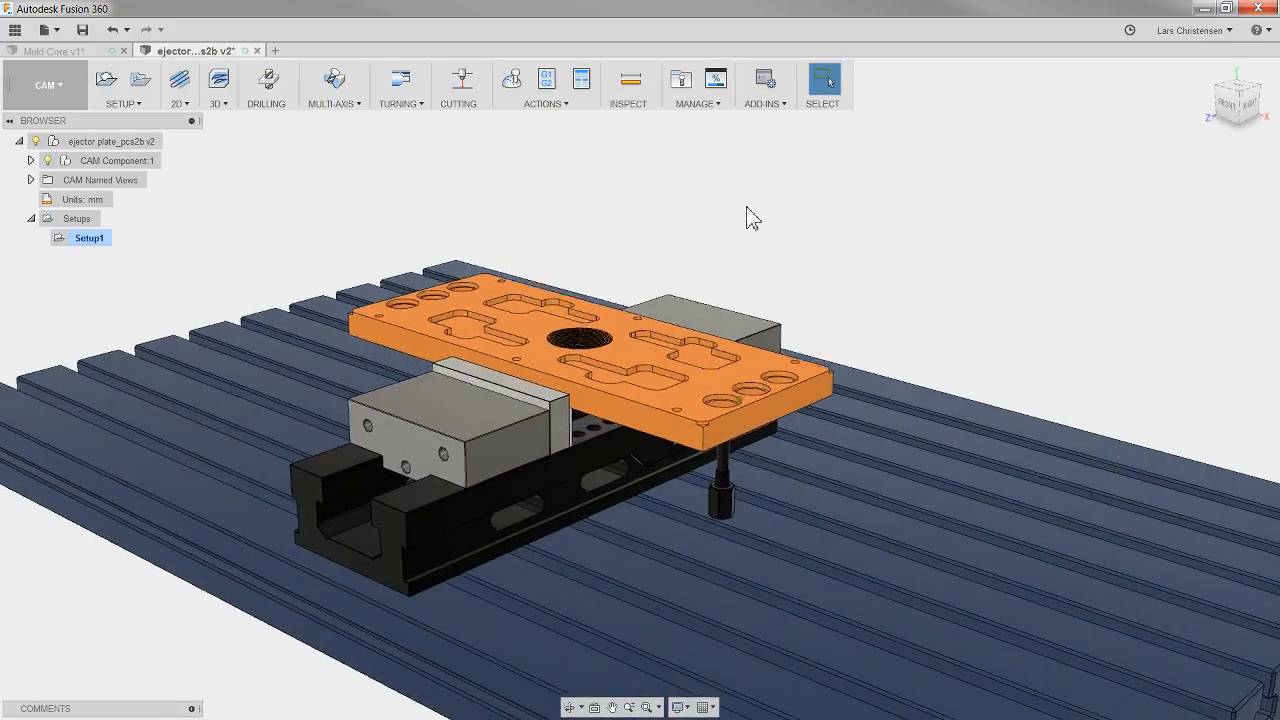
{"action": "scroll", "coordinate": [747, 207], "scroll_direction": "up", "scroll_amount": 2}
{"action": "left_click", "coordinate": [187, 106]}
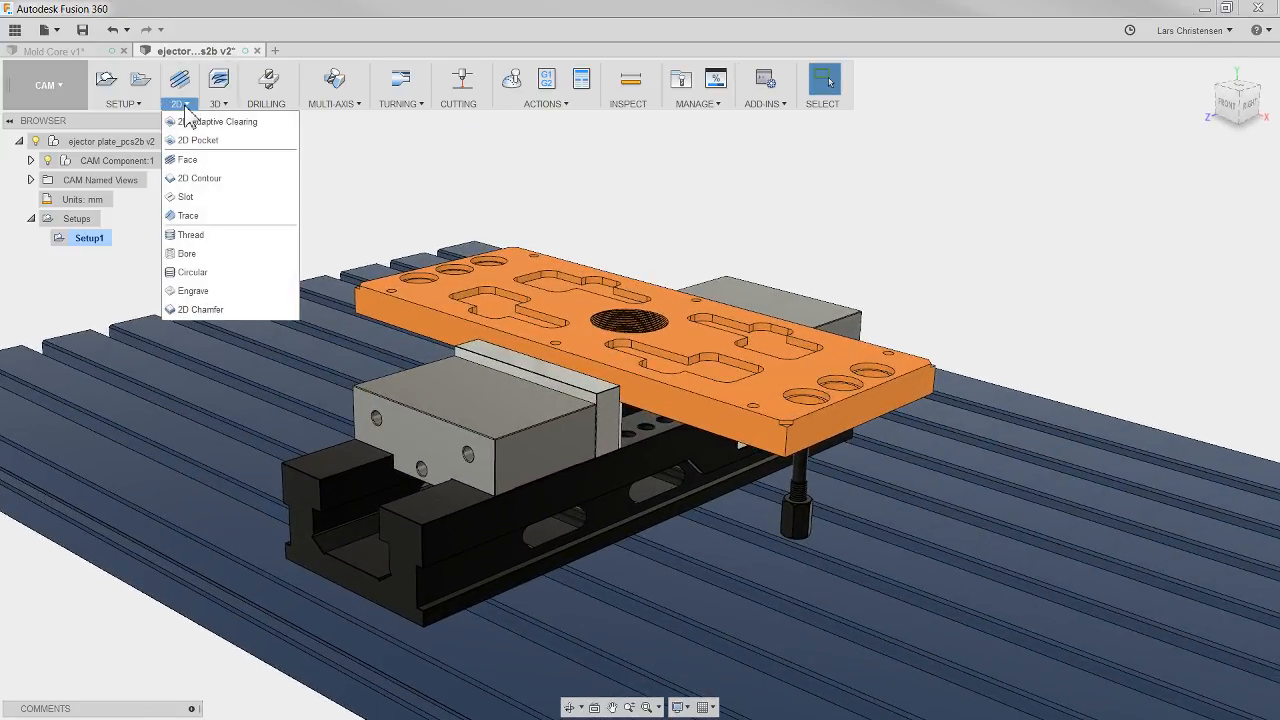
{"action": "left_click", "coordinate": [188, 176]}
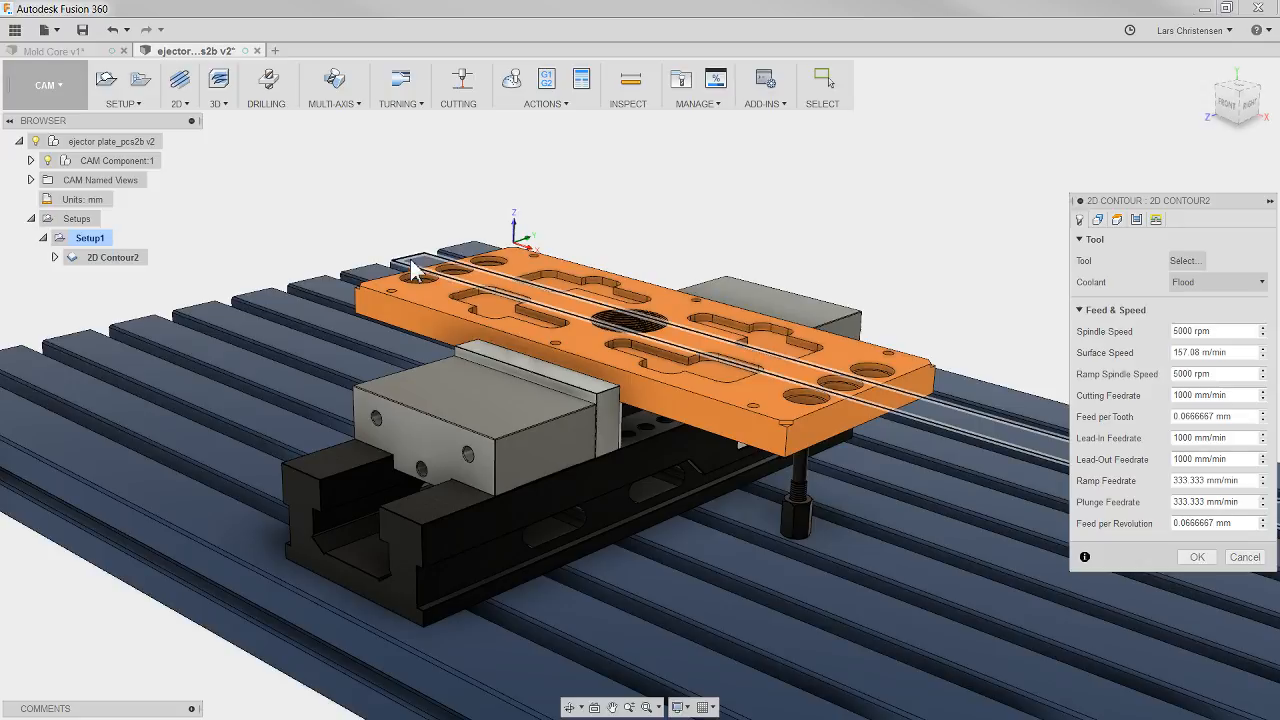
{"action": "left_click", "coordinate": [1185, 262]}
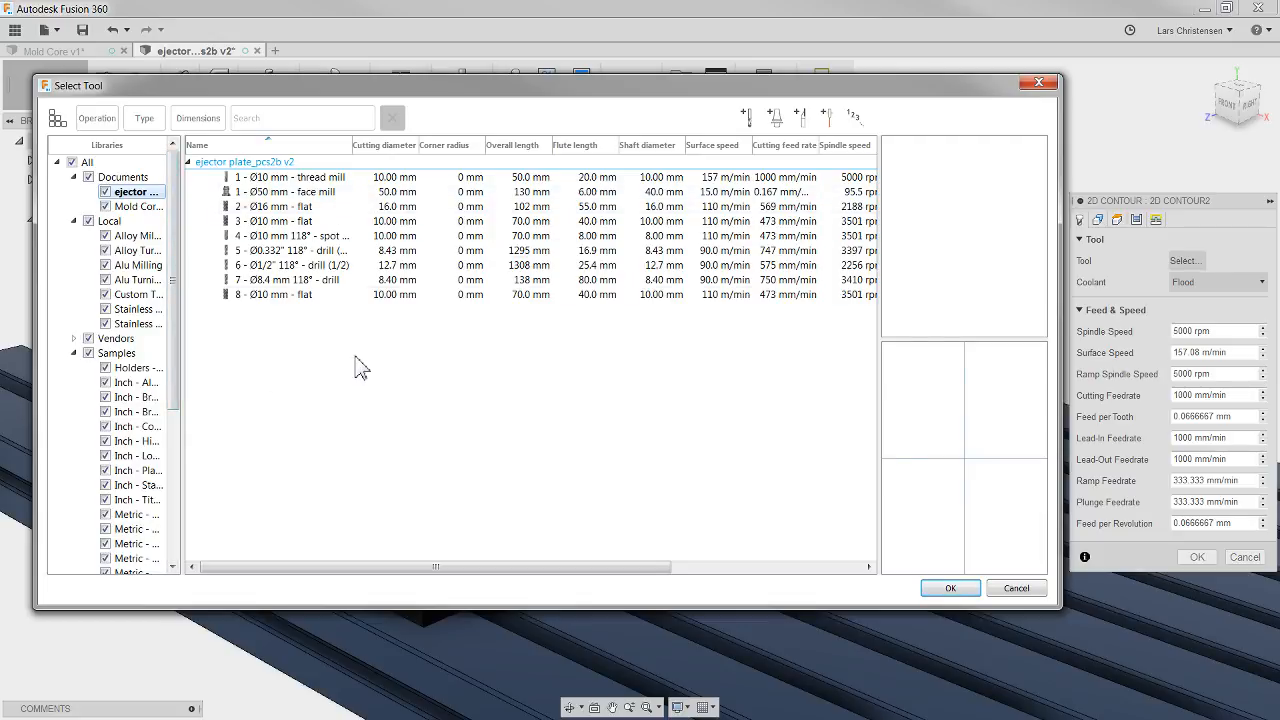
{"action": "left_click", "coordinate": [275, 206]}
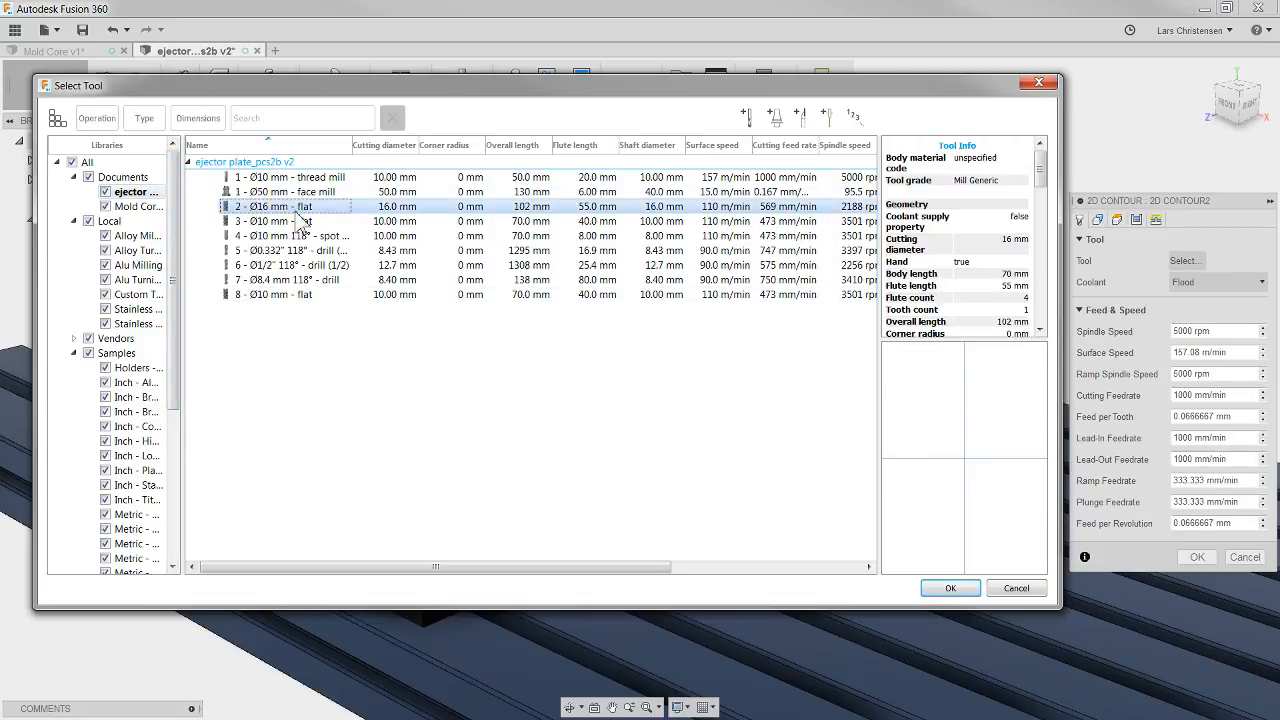
{"action": "left_click", "coordinate": [950, 589]}
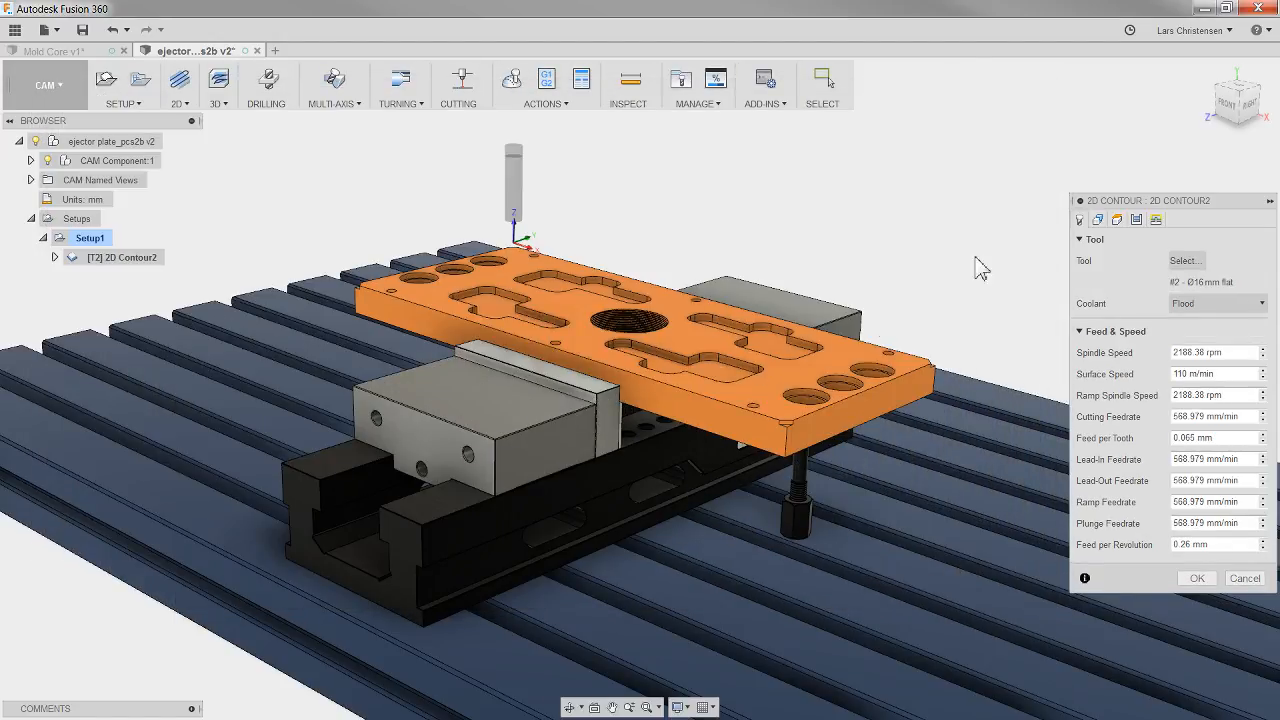
Step: Select the plate's lower outer edge loop as the contour and generate the 2D Contour toolpath
{"action": "left_click", "coordinate": [1116, 220]}
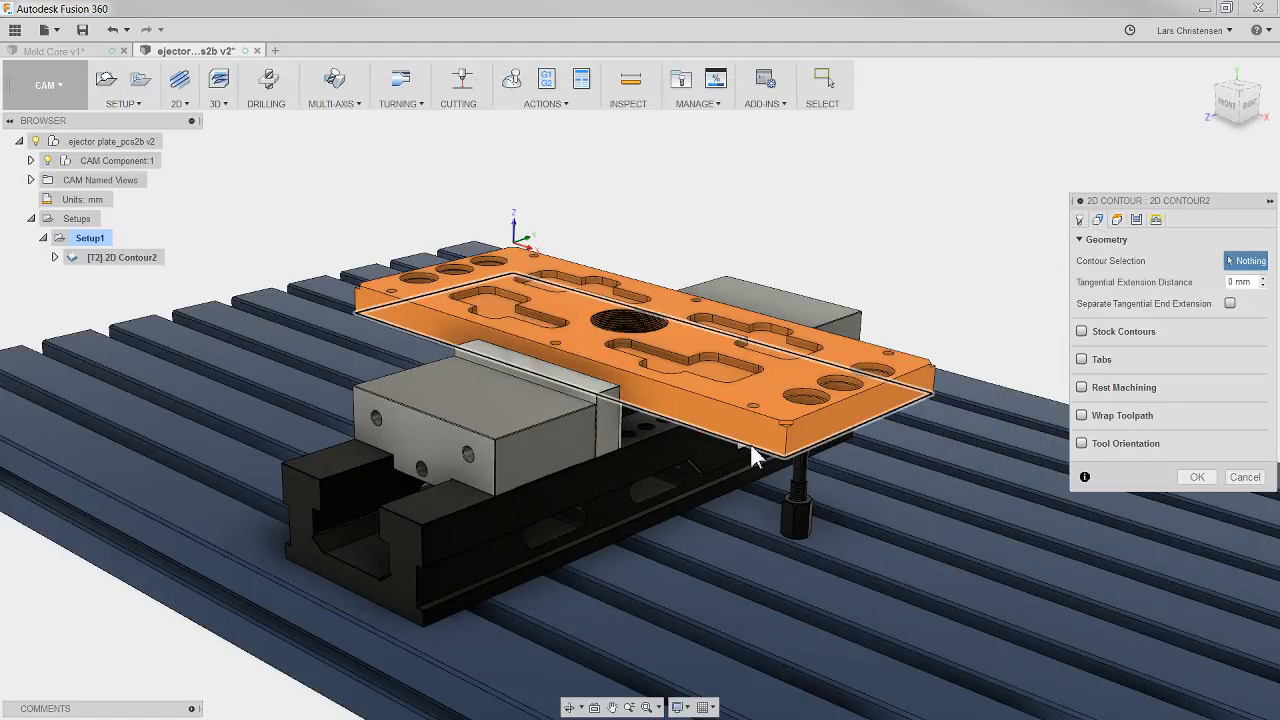
{"action": "left_click", "coordinate": [693, 477]}
{"action": "left_click", "coordinate": [1196, 477]}
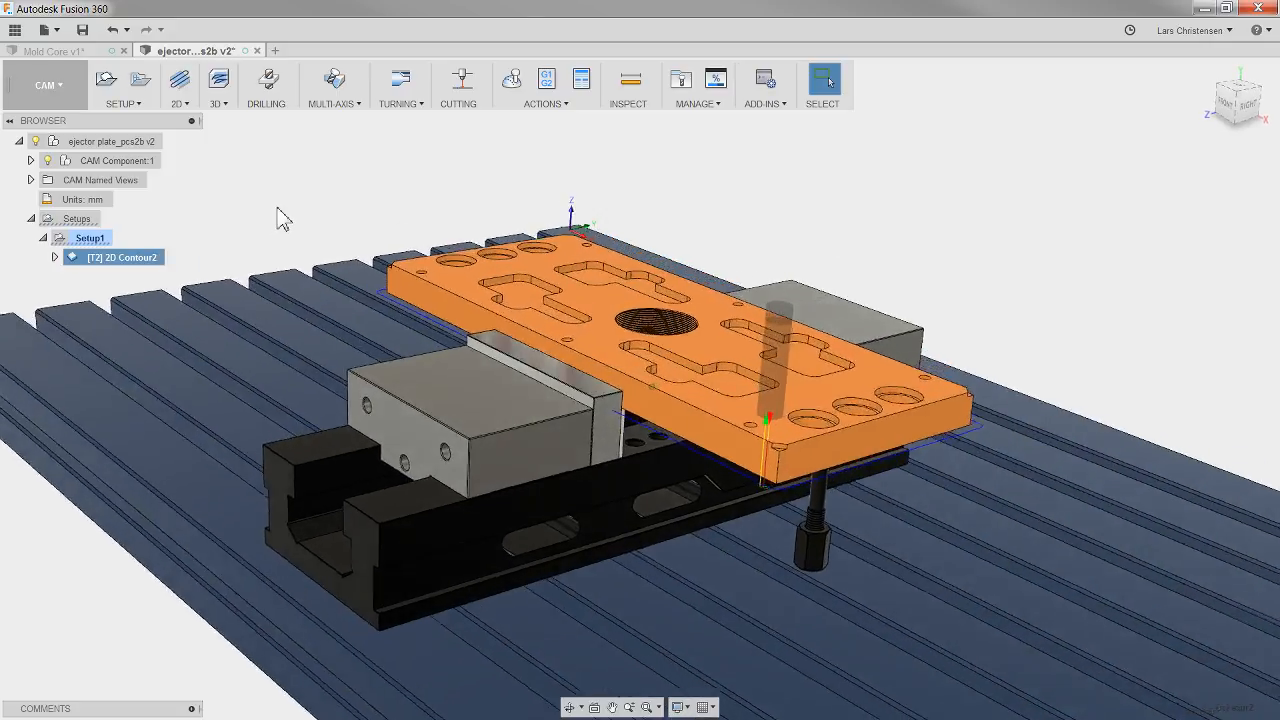
Step: Simulate the ejector plate's 2D Contour toolpath with stock shown, and examine the tool's path around both vise jaws
{"action": "left_click", "coordinate": [501, 90]}
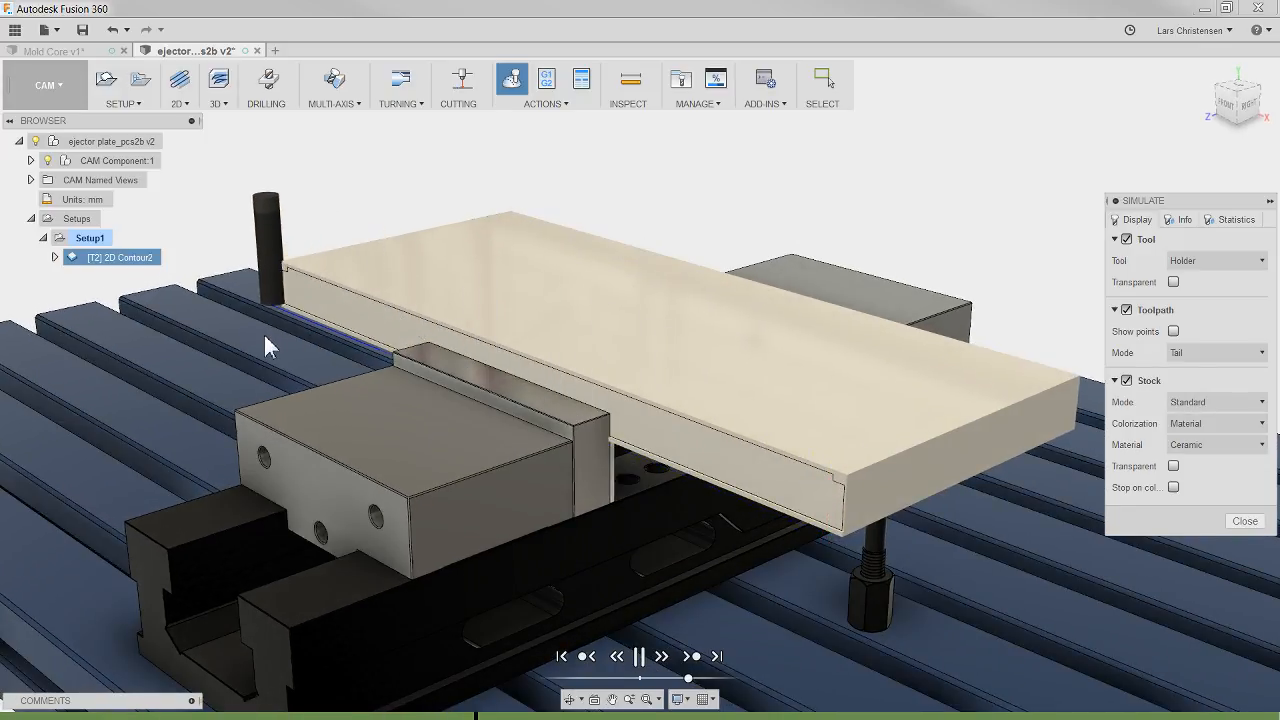
{"action": "middle_click_drag", "start_coordinate": [262, 335], "coordinate": [962, 392], "text": "shift"}
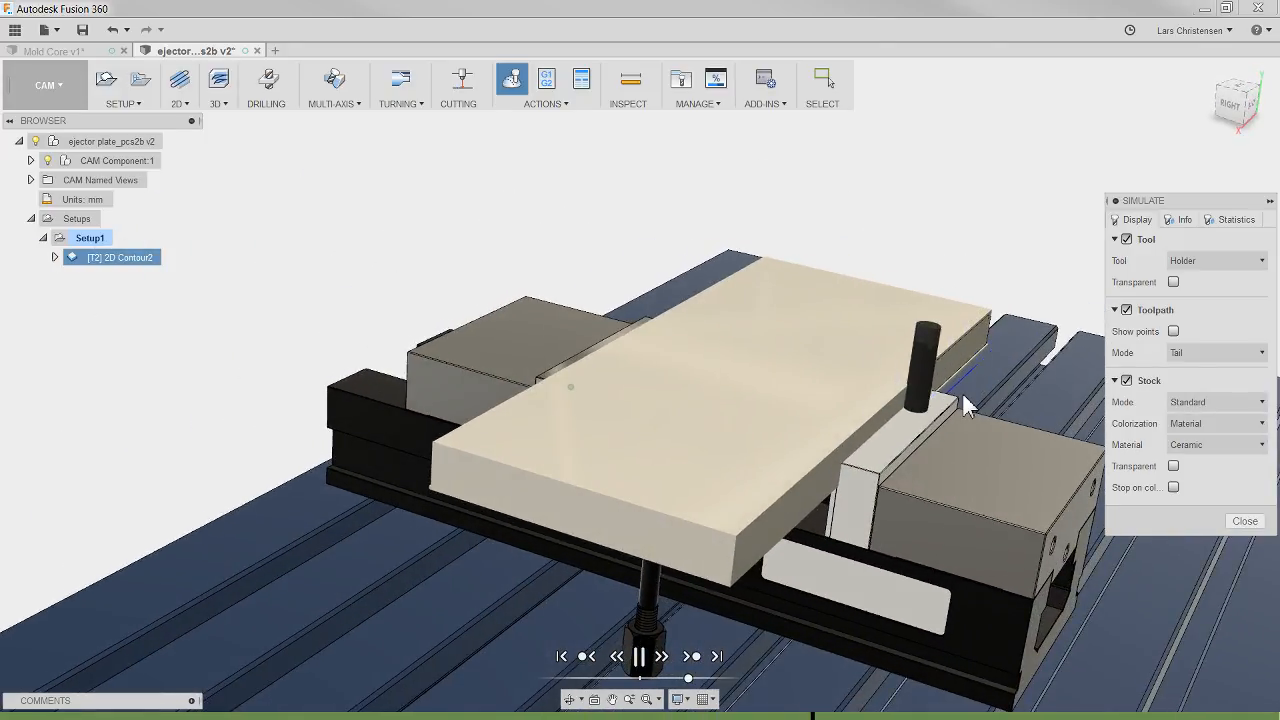
{"action": "middle_click_drag", "start_coordinate": [323, 678], "coordinate": [323, 678], "text": "shift"}
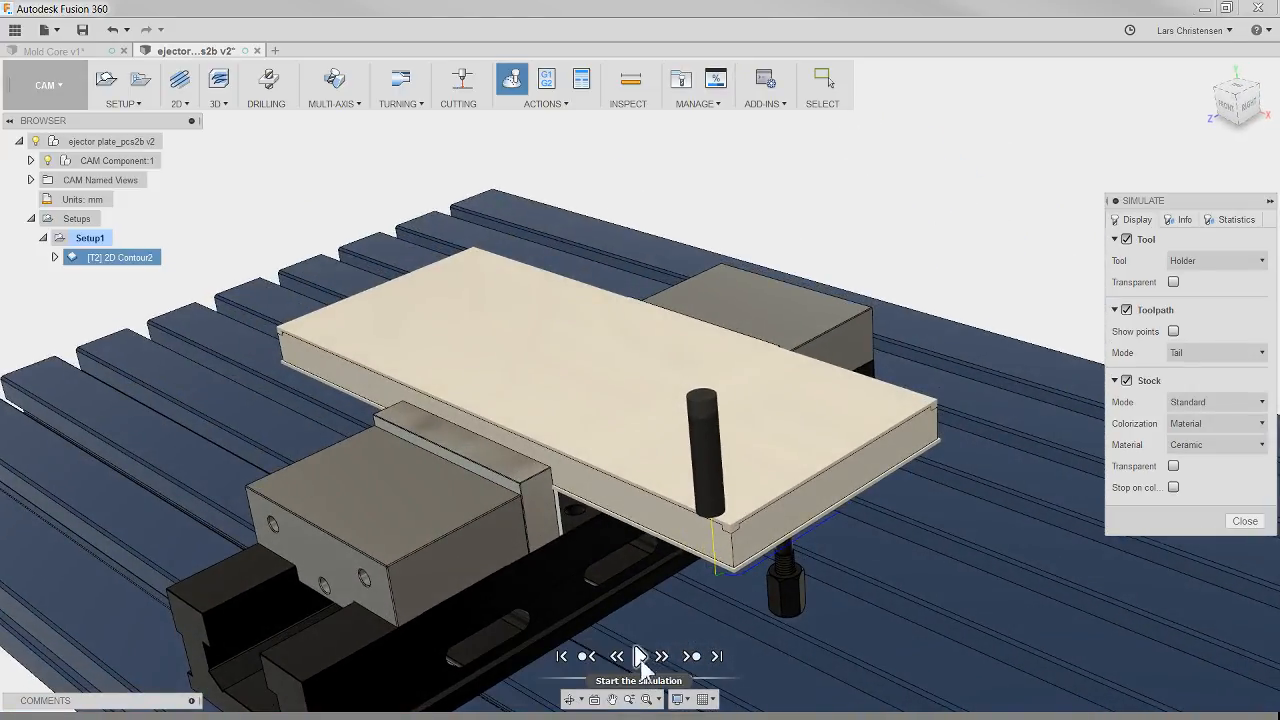
{"action": "left_click", "coordinate": [640, 656]}
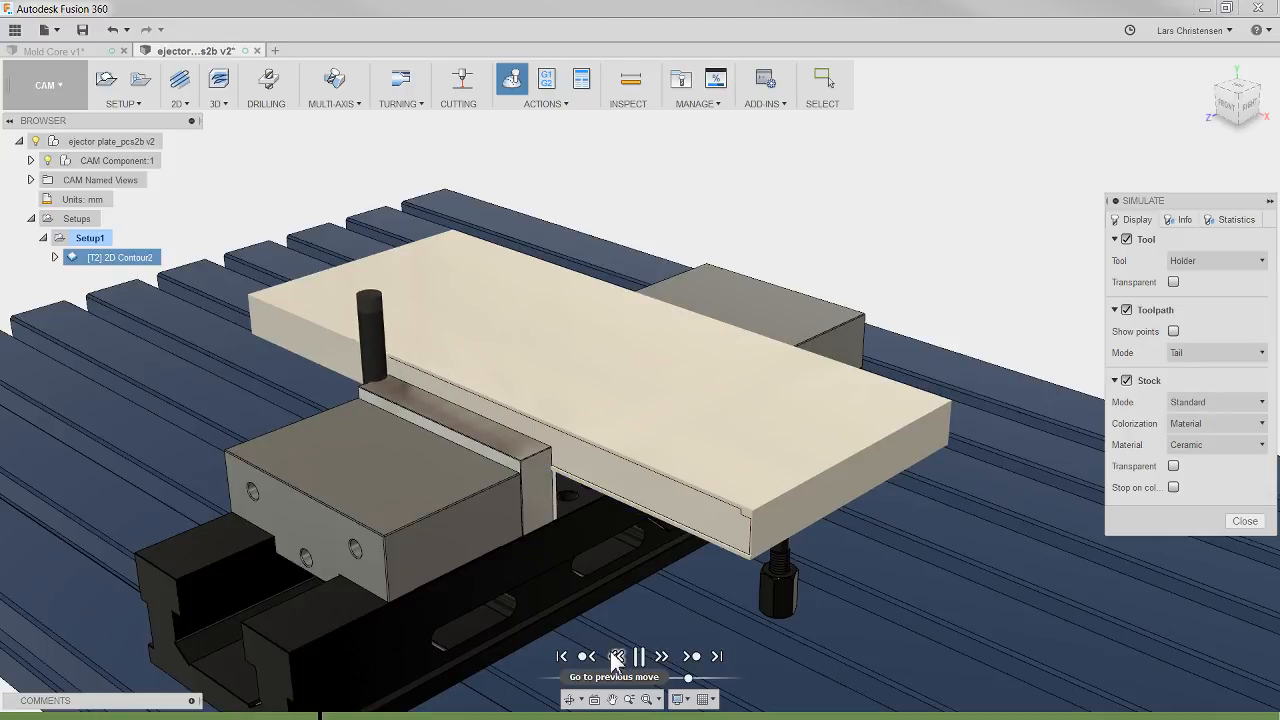
{"action": "middle_click_drag", "start_coordinate": [611, 653], "coordinate": [613, 657], "text": "shift"}
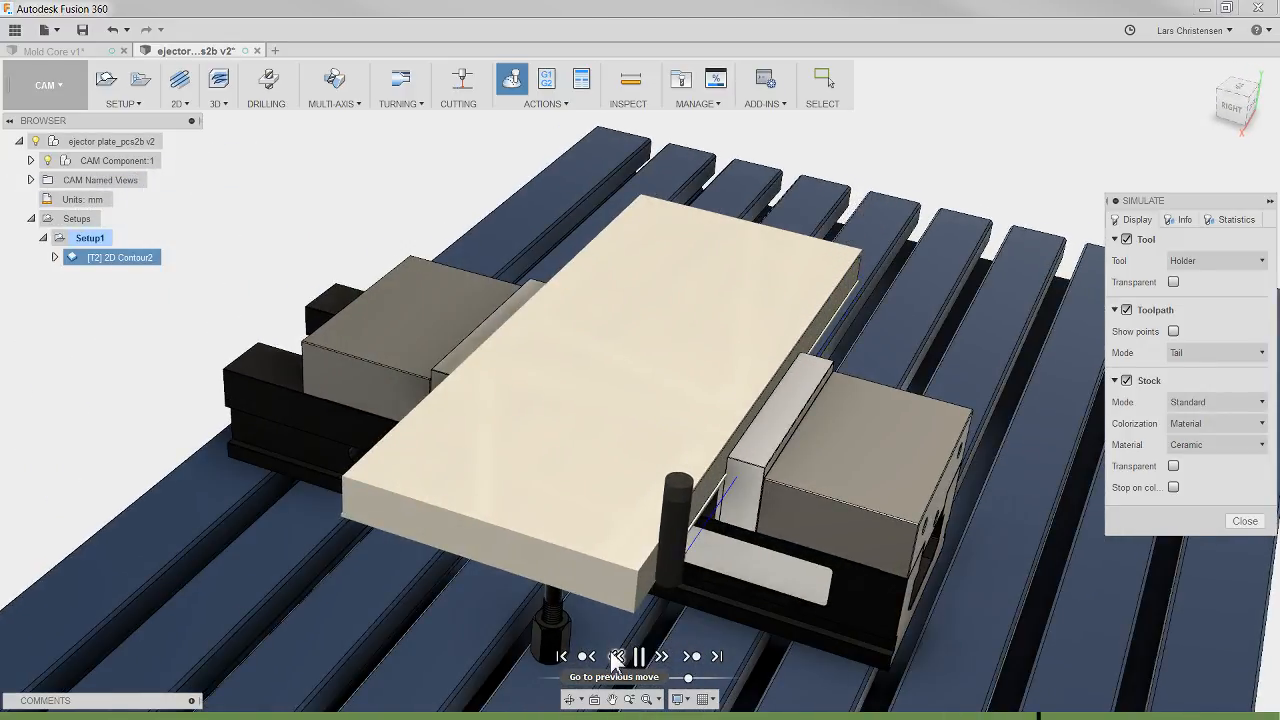
{"action": "middle_click_drag", "start_coordinate": [191, 591], "coordinate": [1128, 678], "text": "shift"}
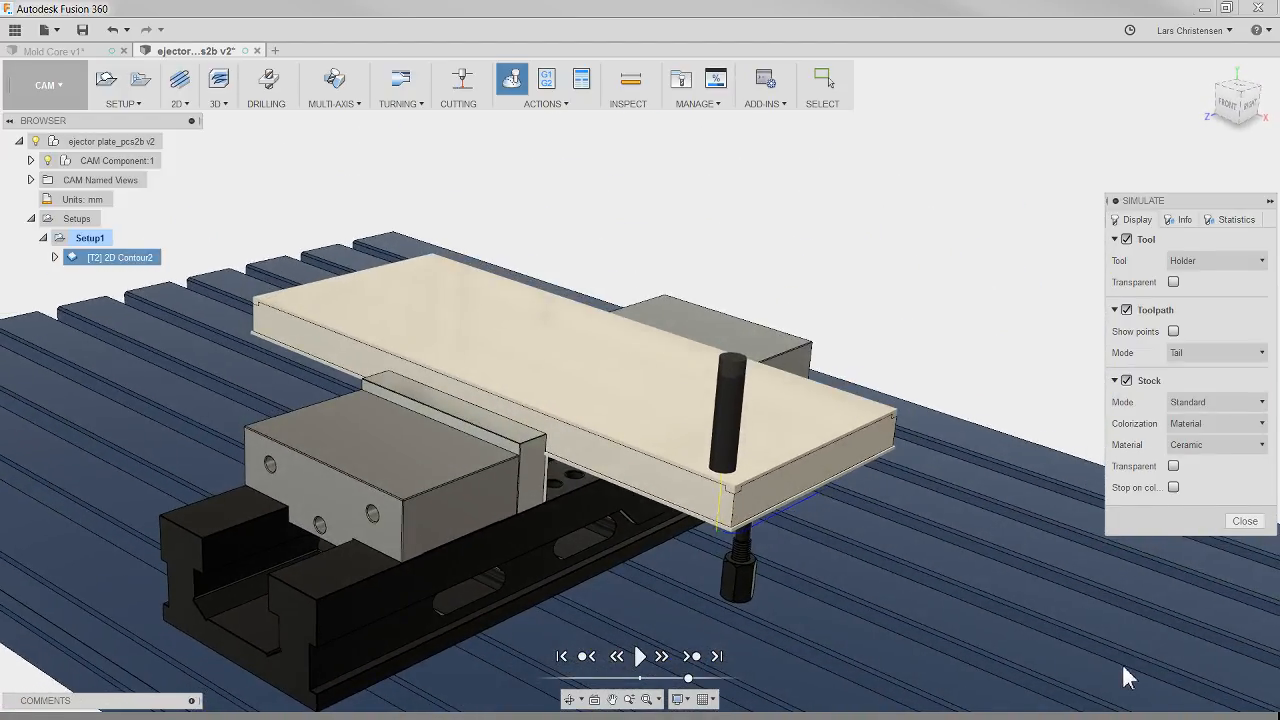
{"action": "left_click", "coordinate": [1244, 521]}
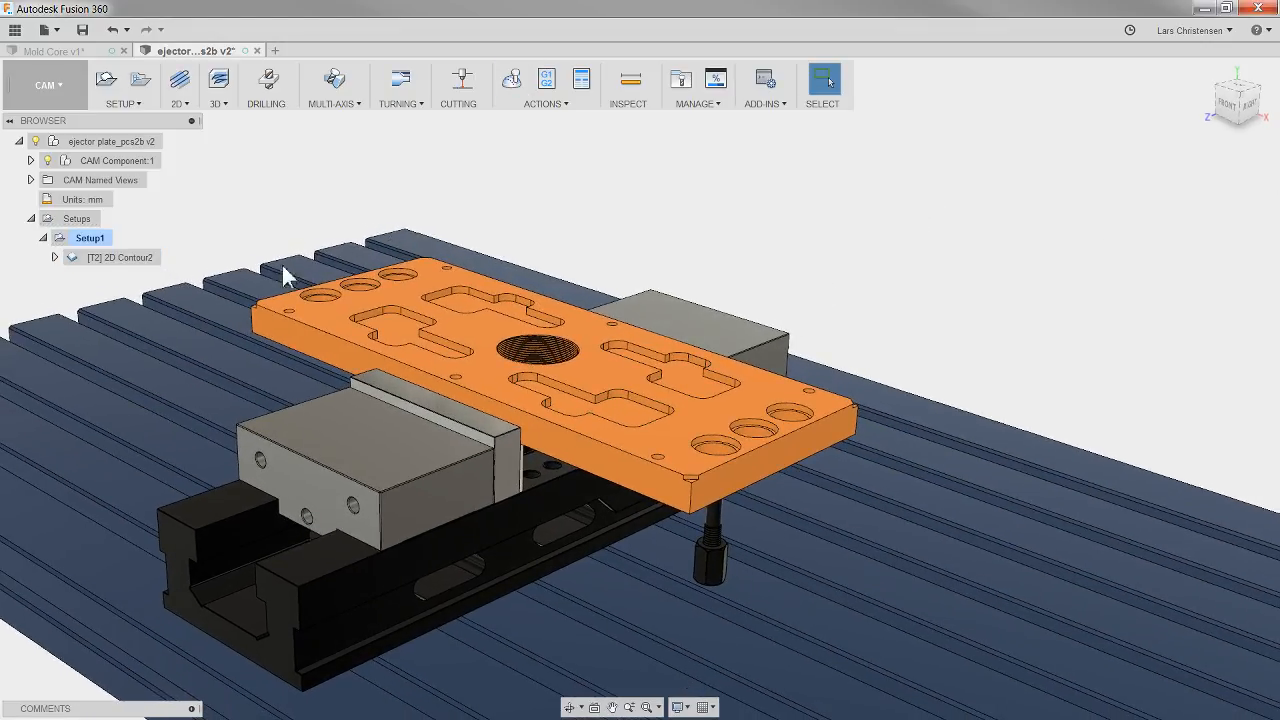
Step: Edit Setup1 to enable Fixture and assign the two vise jaw plates that grip the ejector plate as fixture bodies
{"action": "right_click", "coordinate": [84, 248]}
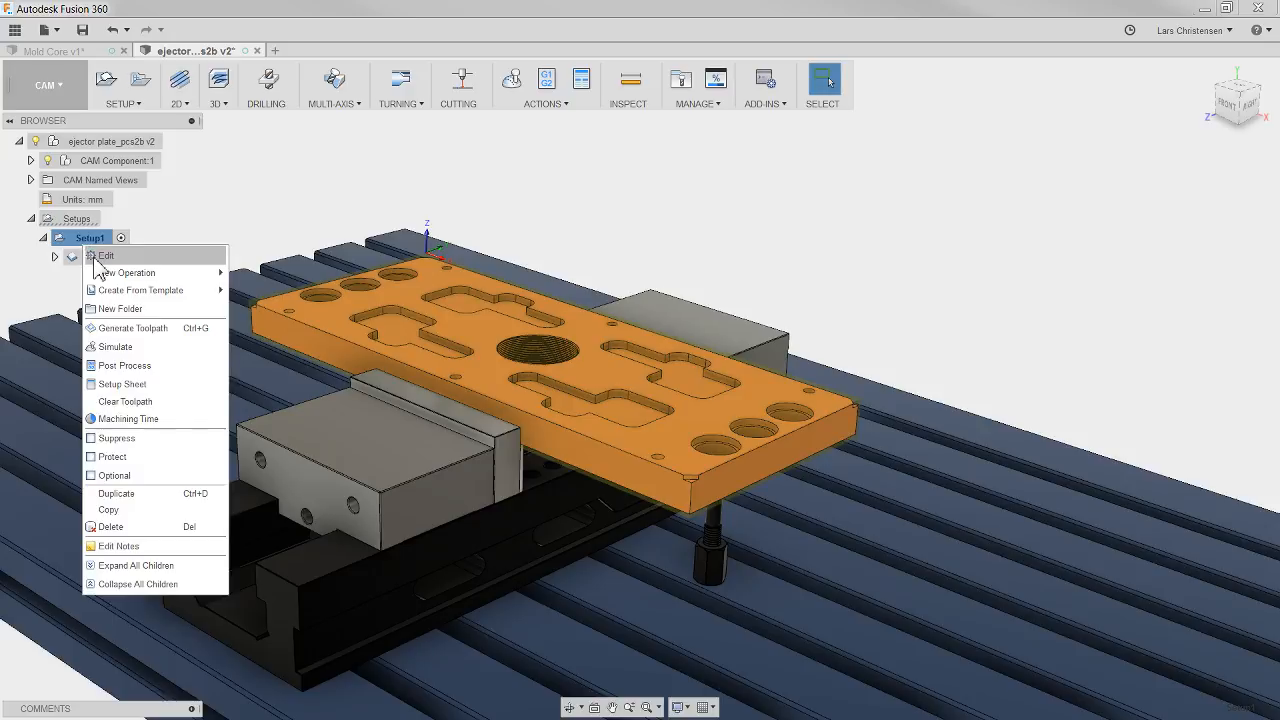
{"action": "left_click", "coordinate": [95, 257]}
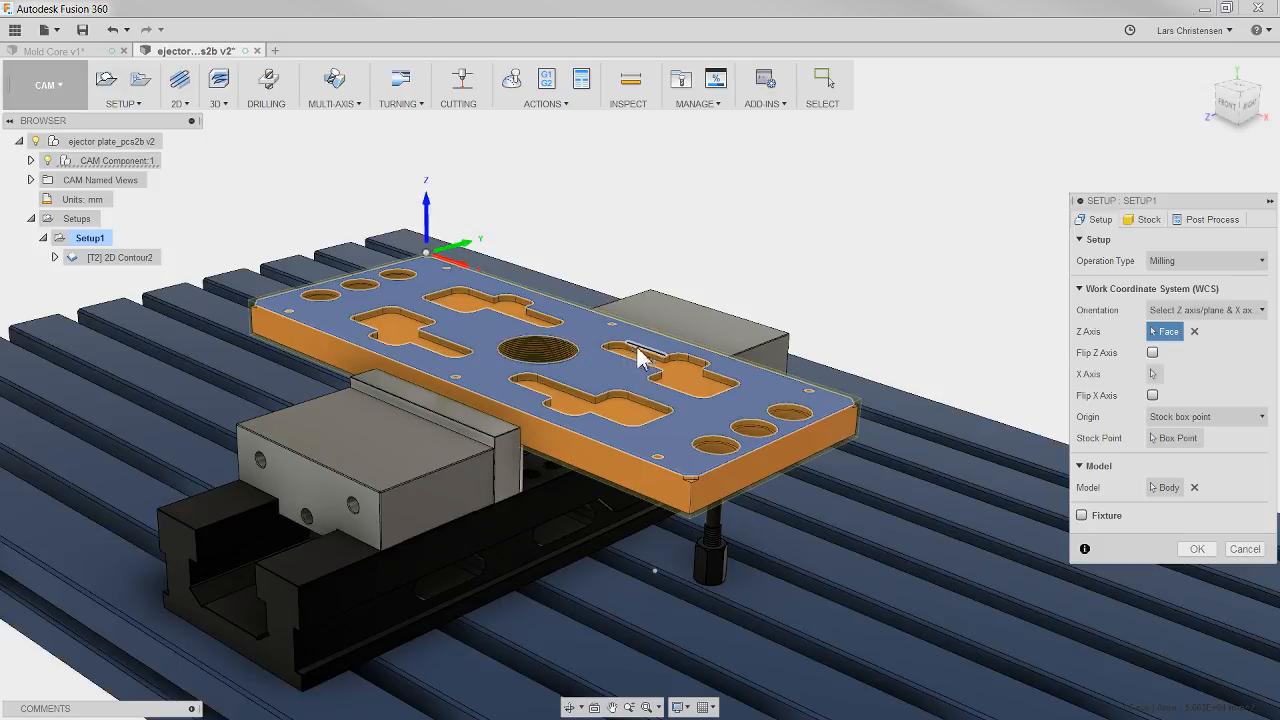
{"action": "left_click", "coordinate": [1081, 516]}
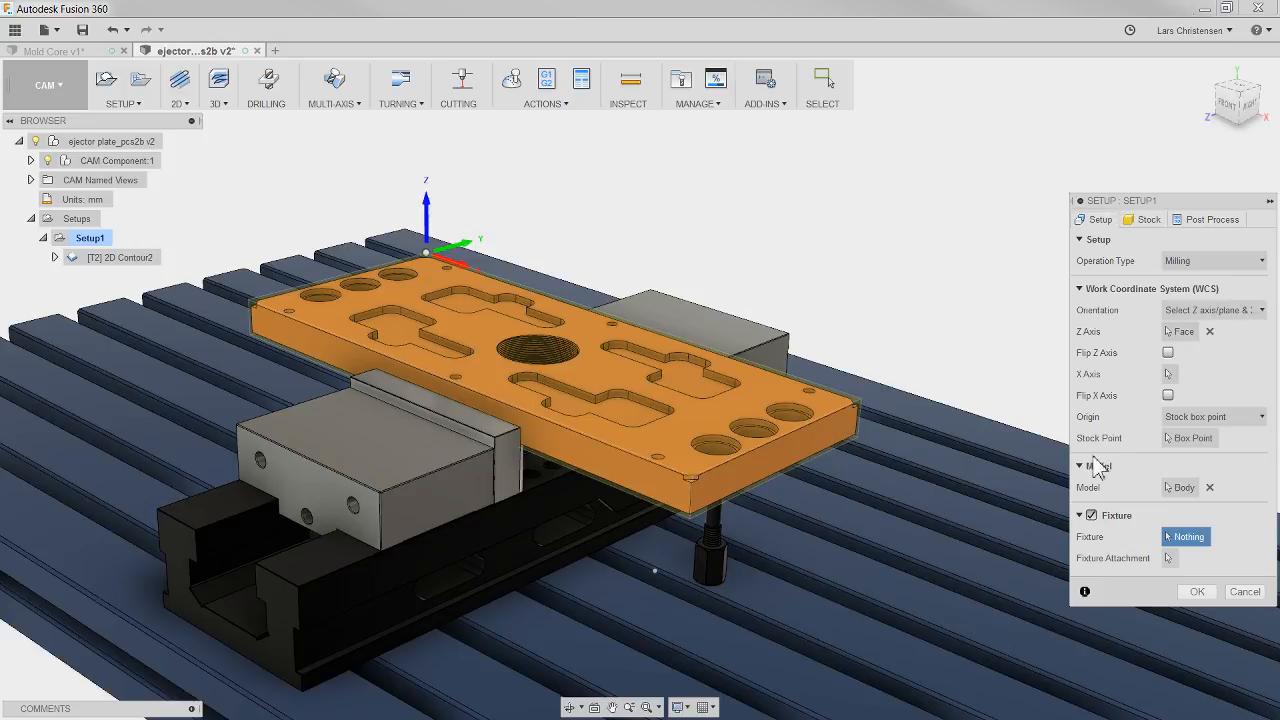
{"action": "middle_click_drag", "start_coordinate": [775, 612], "coordinate": [673, 381], "text": "shift"}
{"action": "left_click", "coordinate": [507, 482]}
{"action": "left_click", "coordinate": [790, 508]}
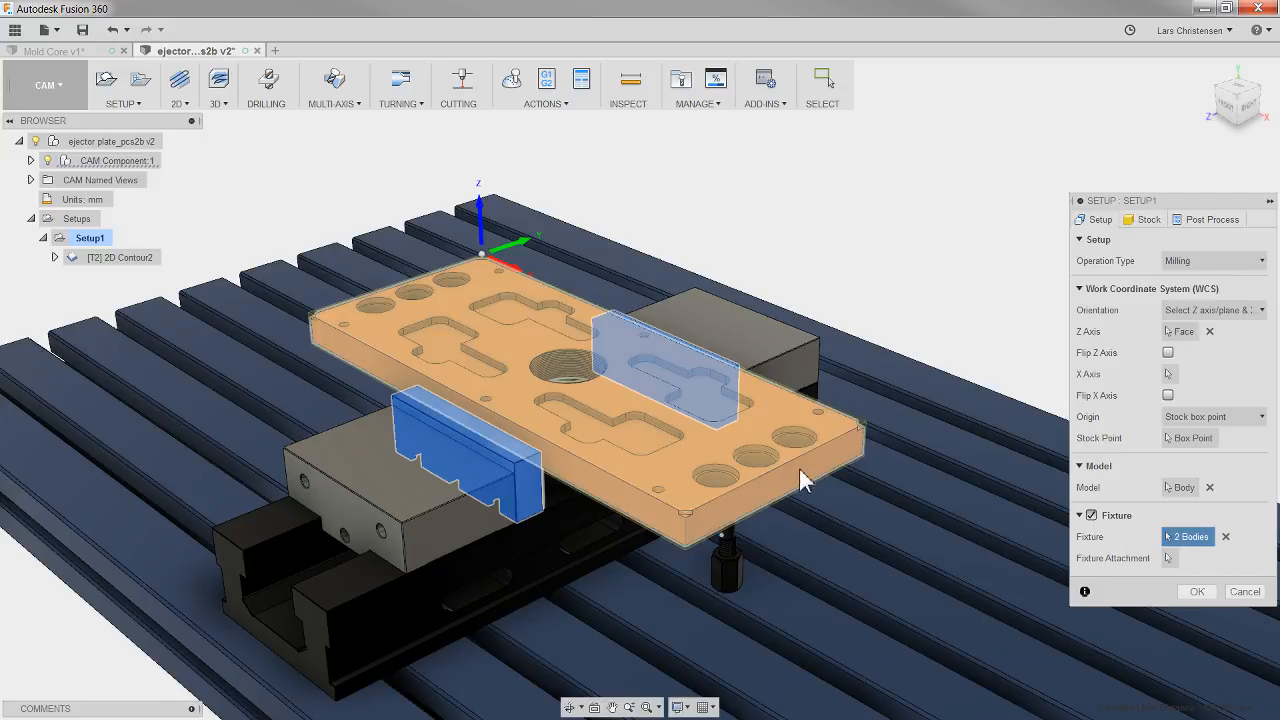
{"action": "middle_click_drag", "start_coordinate": [735, 430], "coordinate": [810, 440], "text": "shift"}
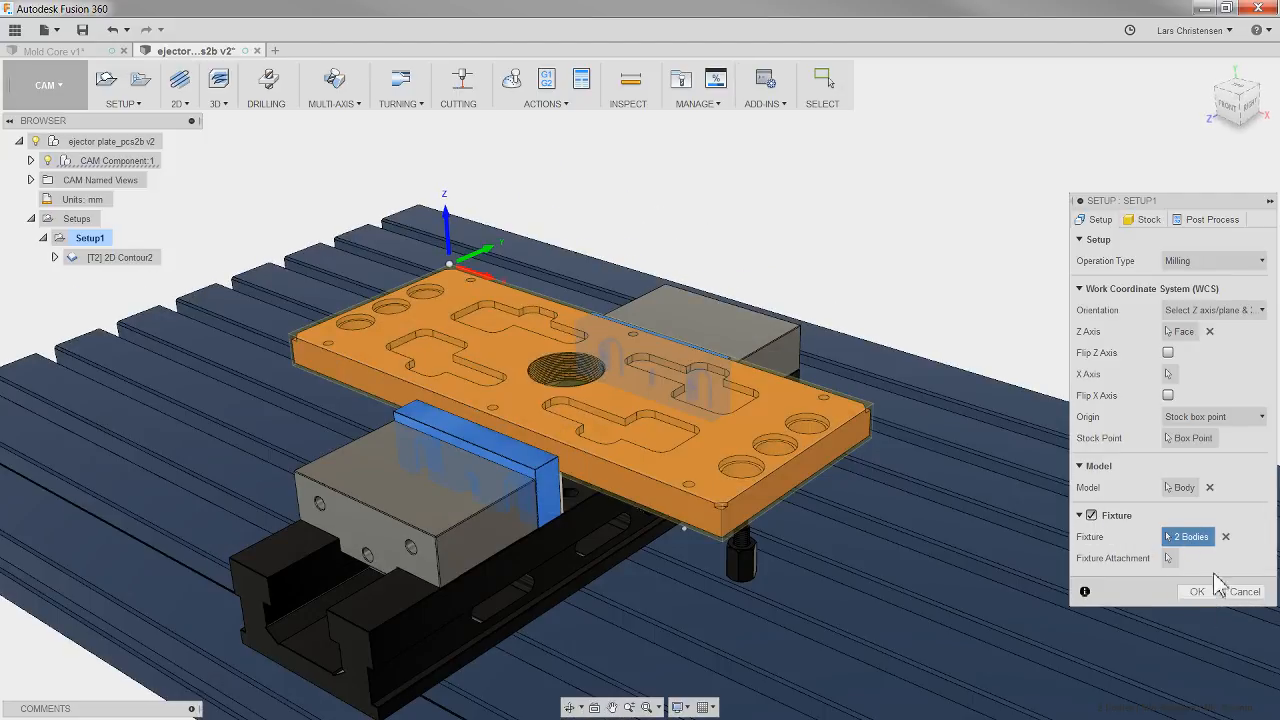
{"action": "left_click", "coordinate": [1198, 591]}
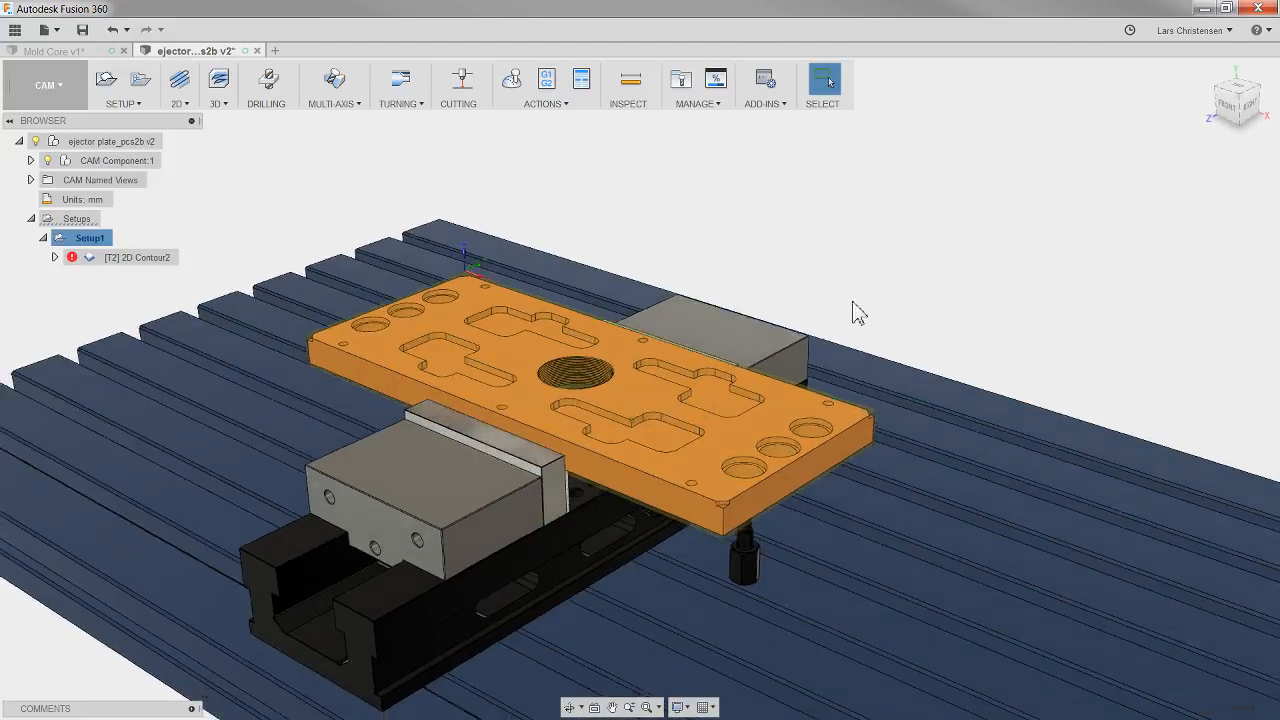
Step: Regenerate the 2D Contour toolpath and simulate it to check for collisions between the tool and the vise jaws
{"action": "right_click", "coordinate": [165, 259]}
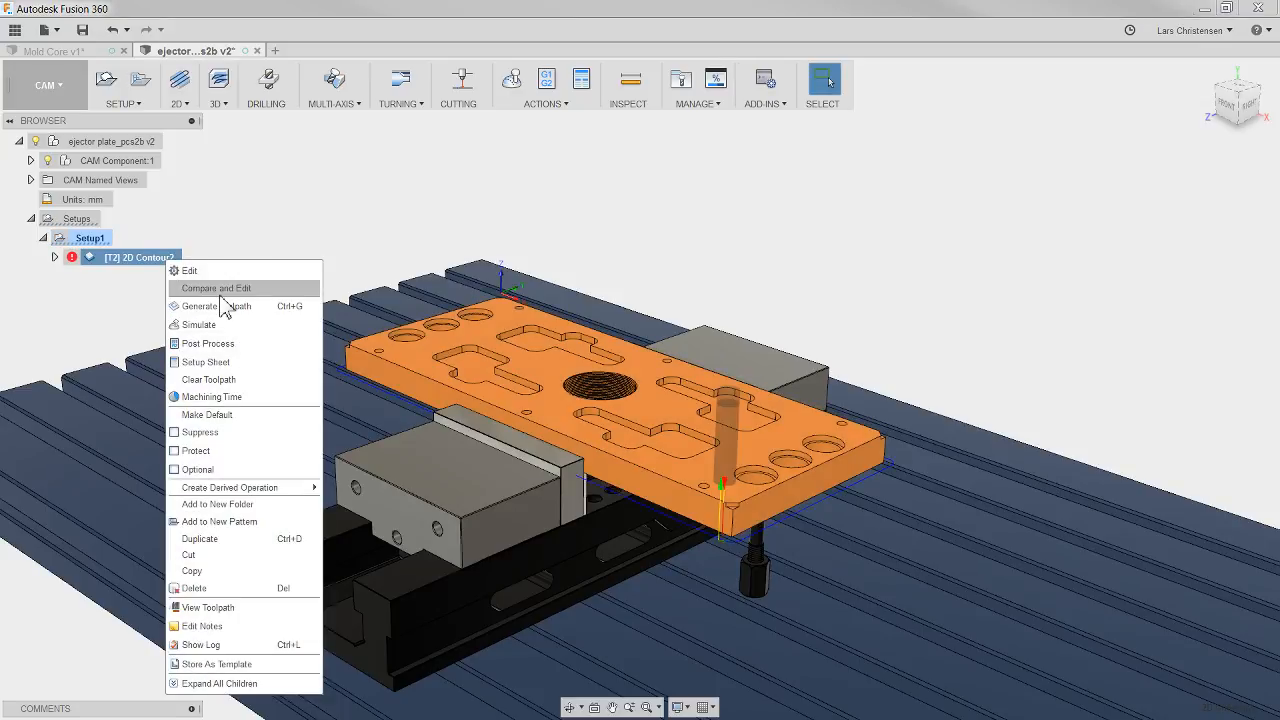
{"action": "left_click", "coordinate": [221, 306]}
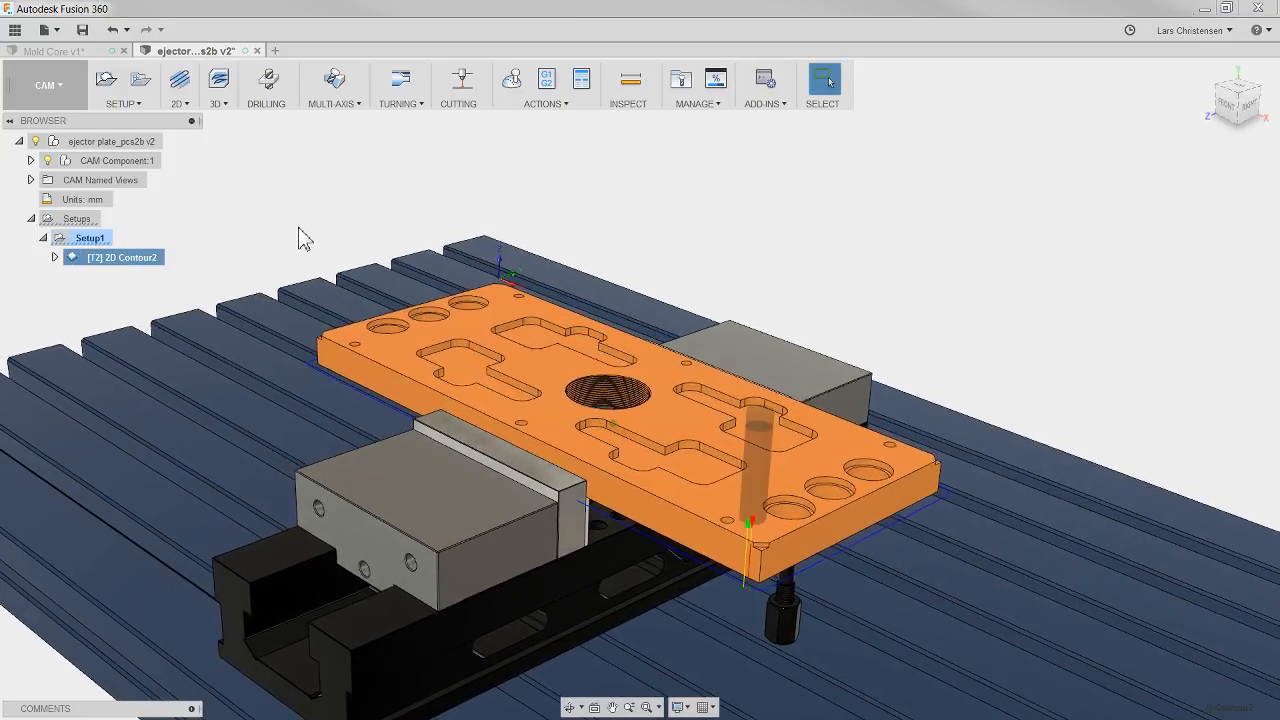
{"action": "left_click", "coordinate": [505, 84]}
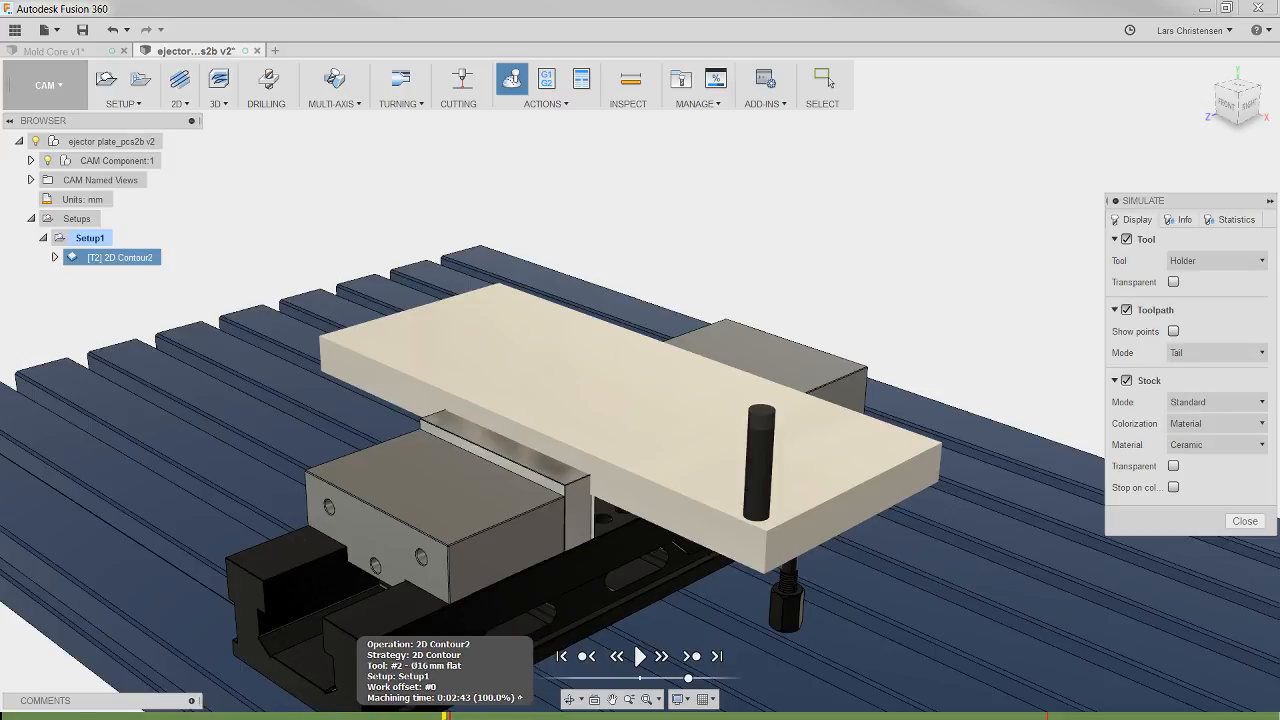
{"action": "mouse_move", "coordinate": [450, 716]}
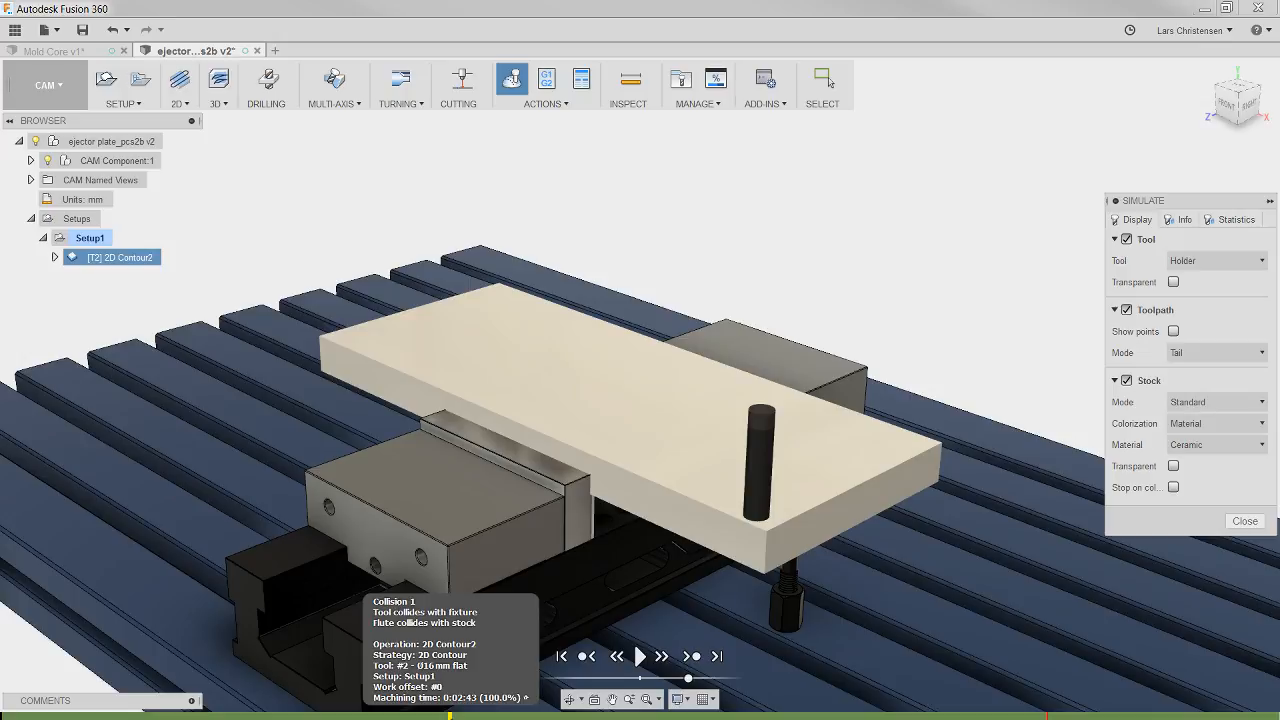
{"action": "left_click", "coordinate": [640, 656]}
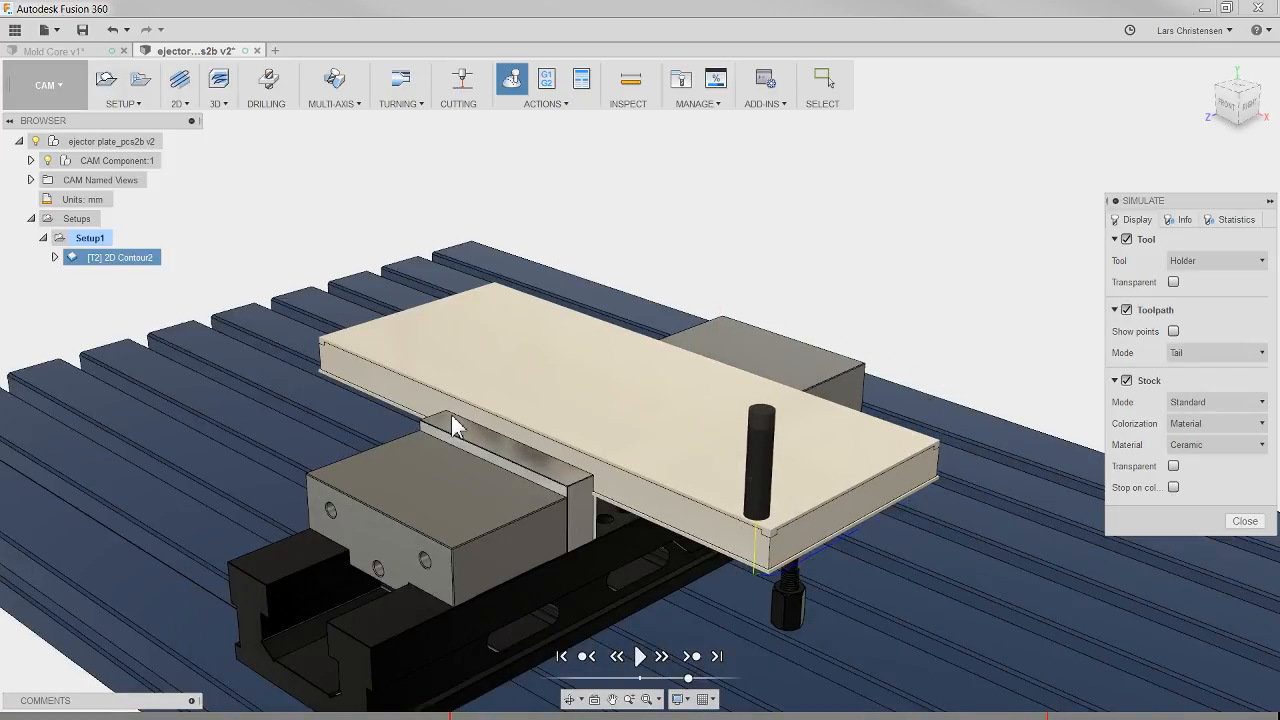
{"action": "middle_click_drag", "start_coordinate": [452, 416], "coordinate": [477, 372], "text": "shift"}
Step: Switch to the Mold Core document and select all operations in its Setup1, from Adaptive1 through Drill1
{"action": "left_click", "coordinate": [55, 51]}
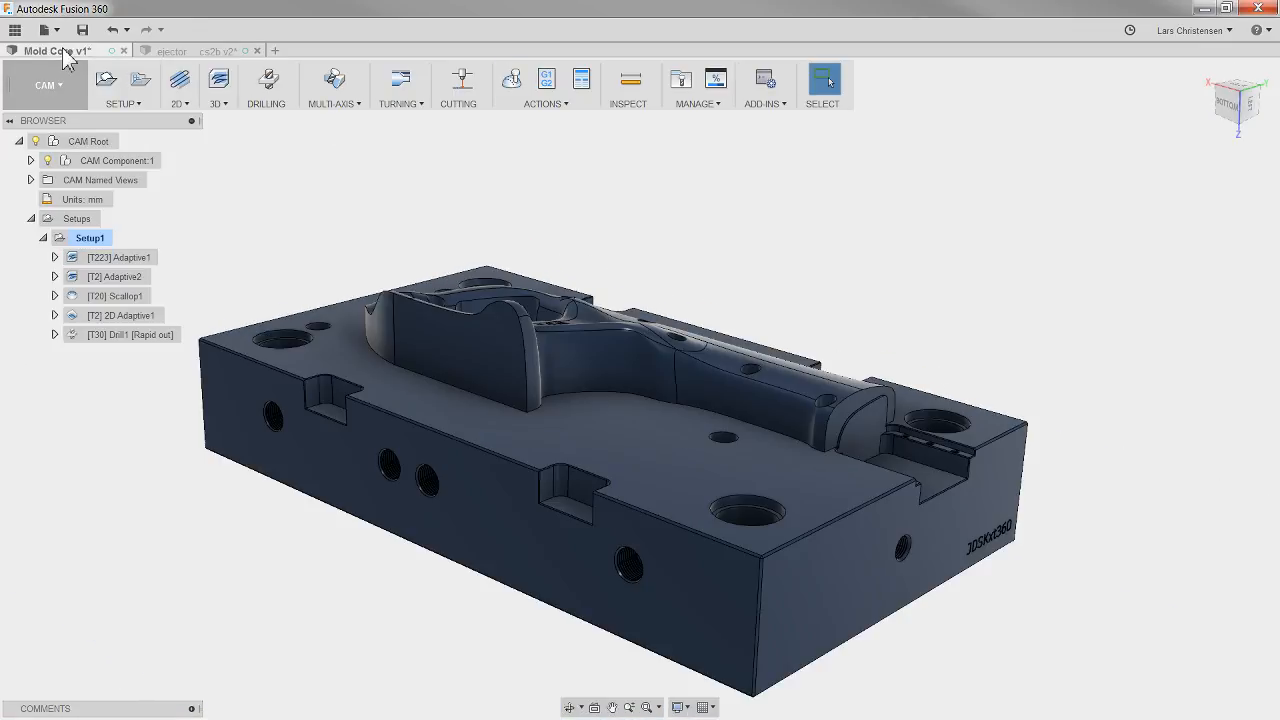
{"action": "left_click", "coordinate": [90, 238]}
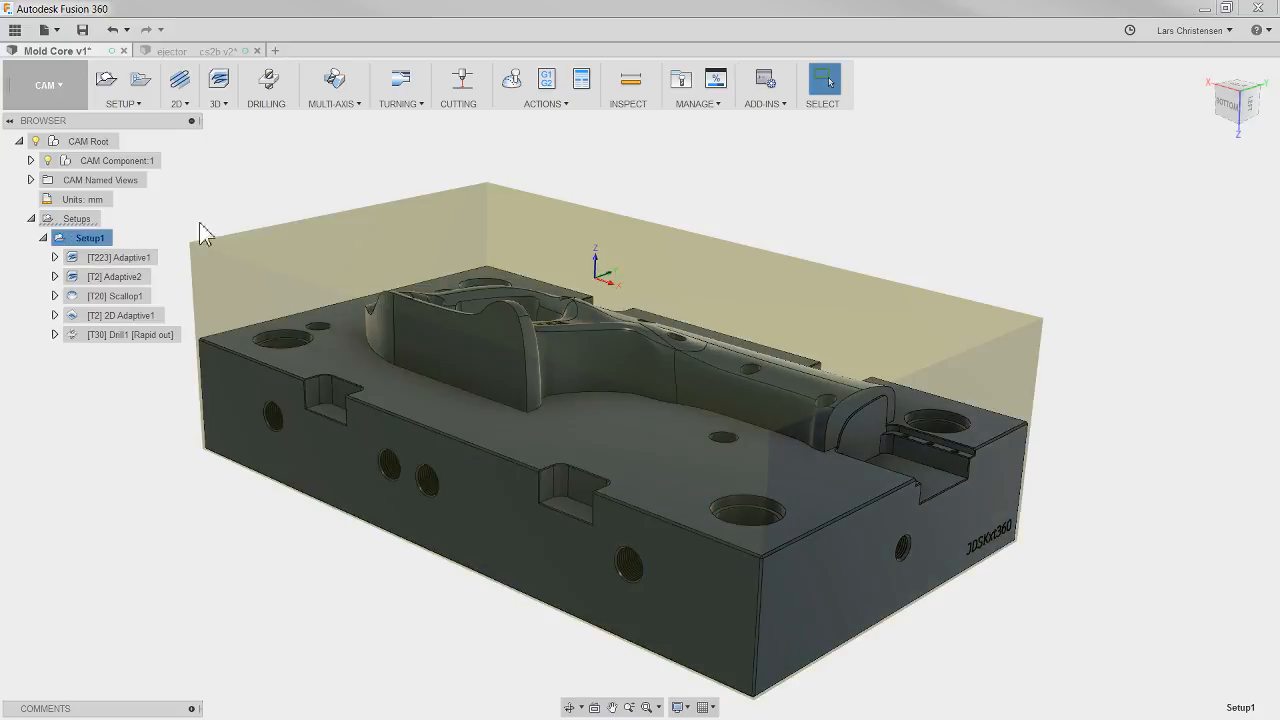
{"action": "left_click", "coordinate": [117, 258]}
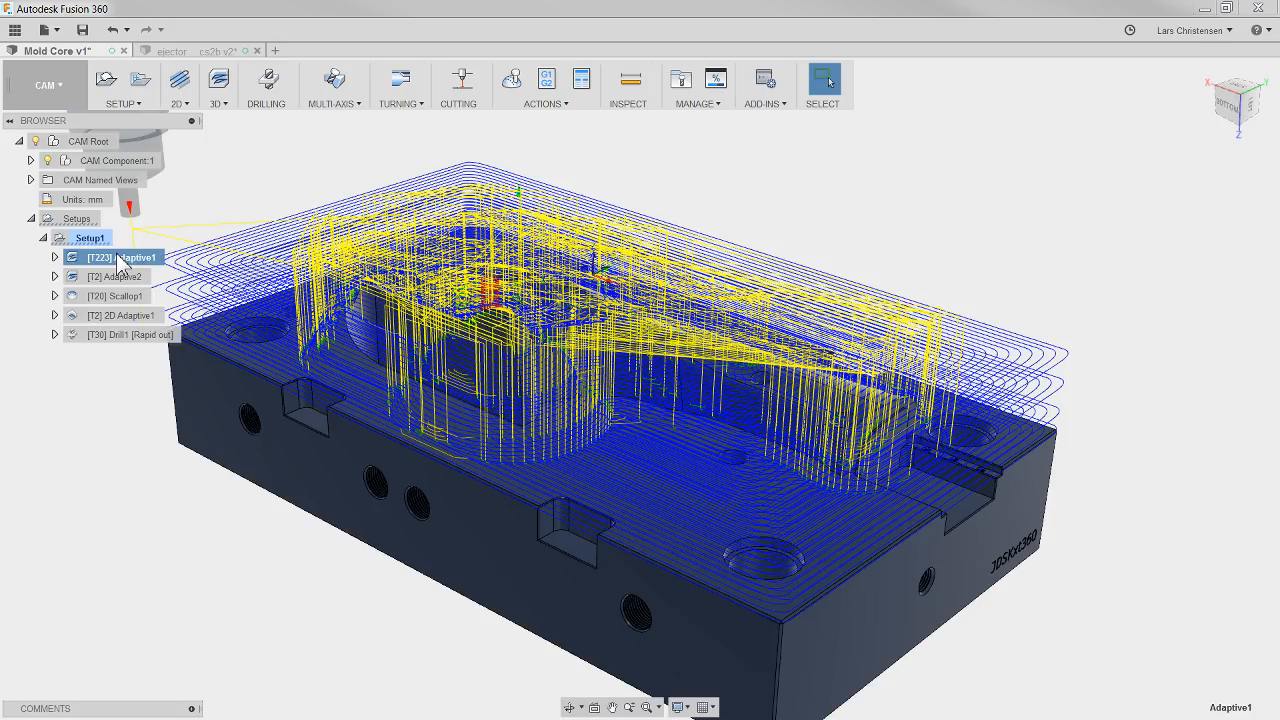
{"action": "left_click", "coordinate": [130, 334], "text": "shift"}
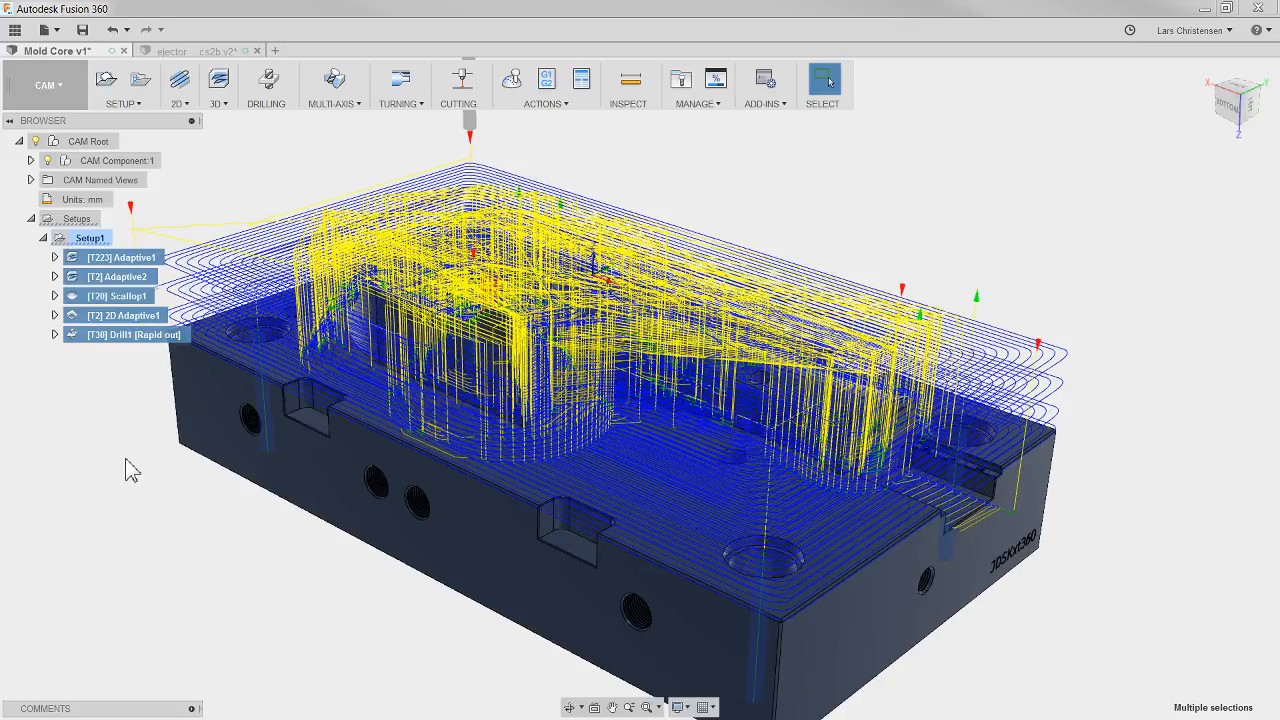